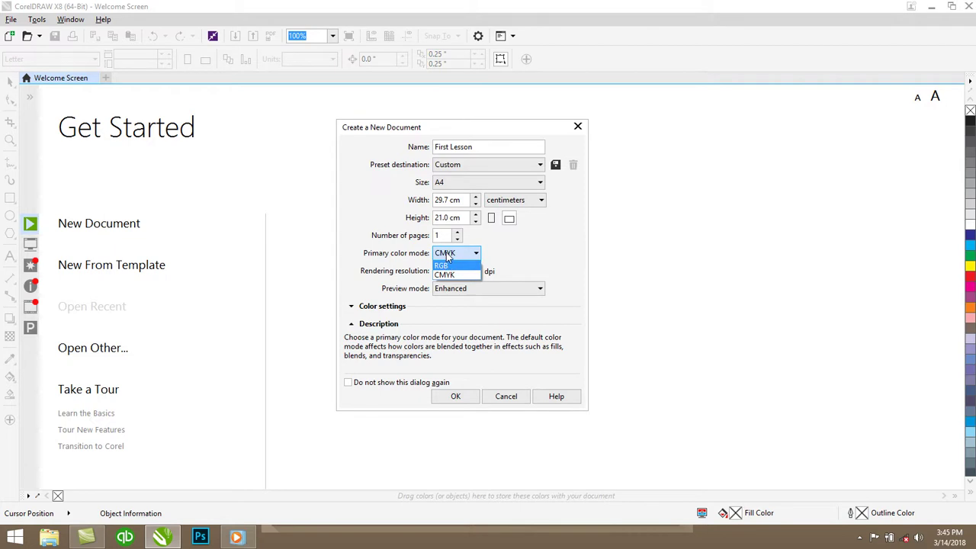
# Create the new document with CMYK as primary color mode, 300 dpi rendering resolution and Enhanced preview mode
pyautogui.click(448, 271)
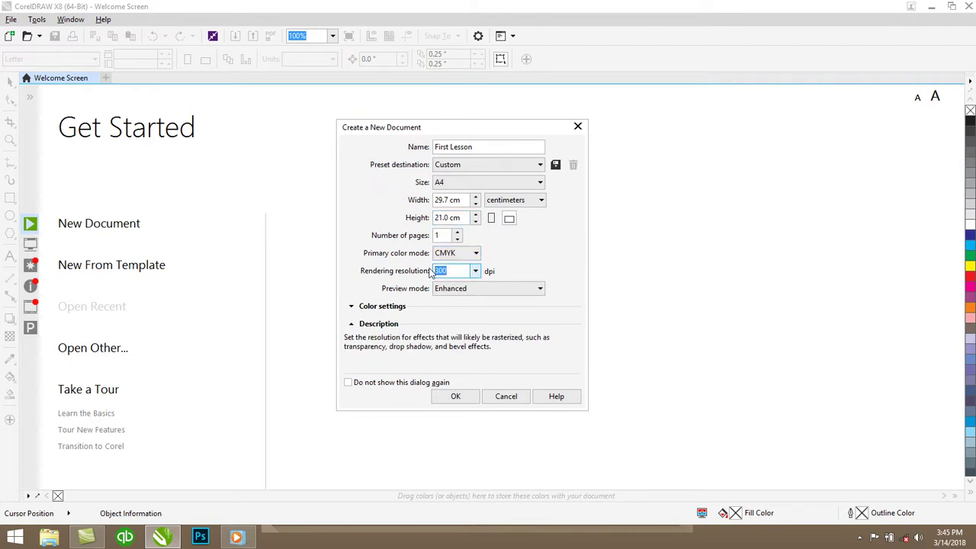
pyautogui.click(447, 271)
pyautogui.click(474, 270)
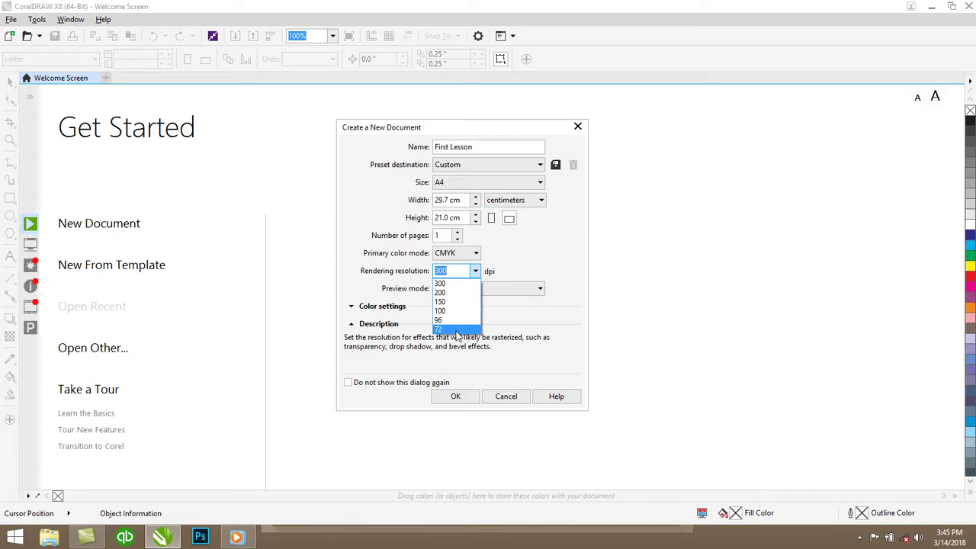
pyautogui.click(454, 284)
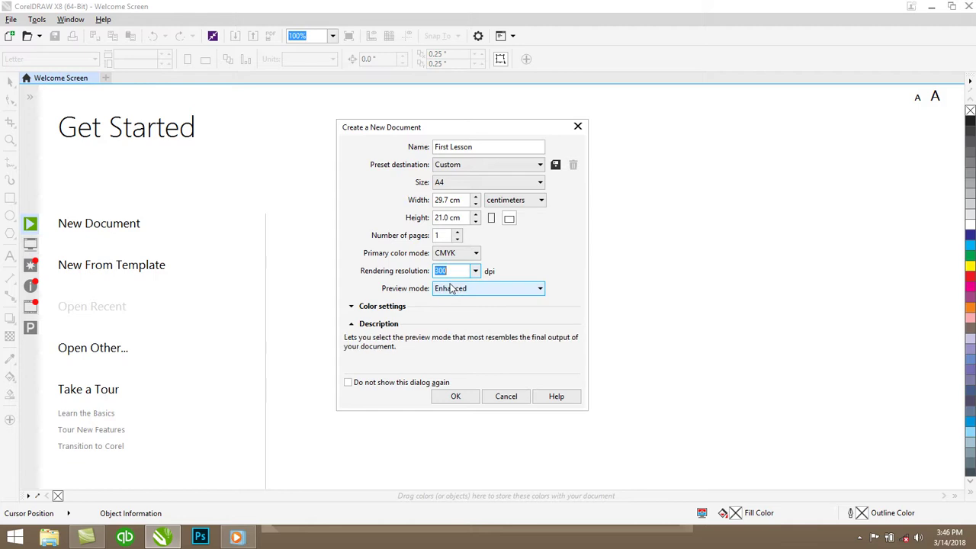
pyautogui.click(442, 290)
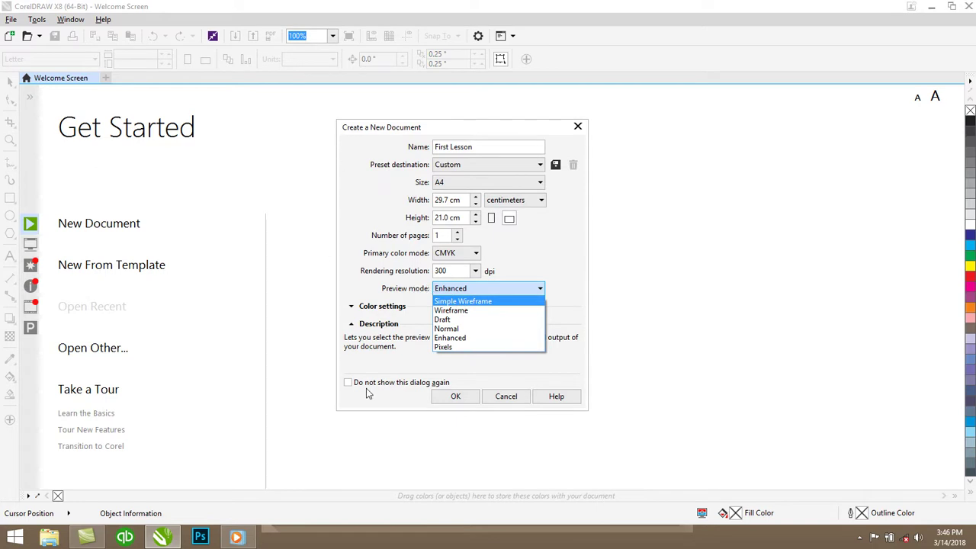
pyautogui.click(461, 338)
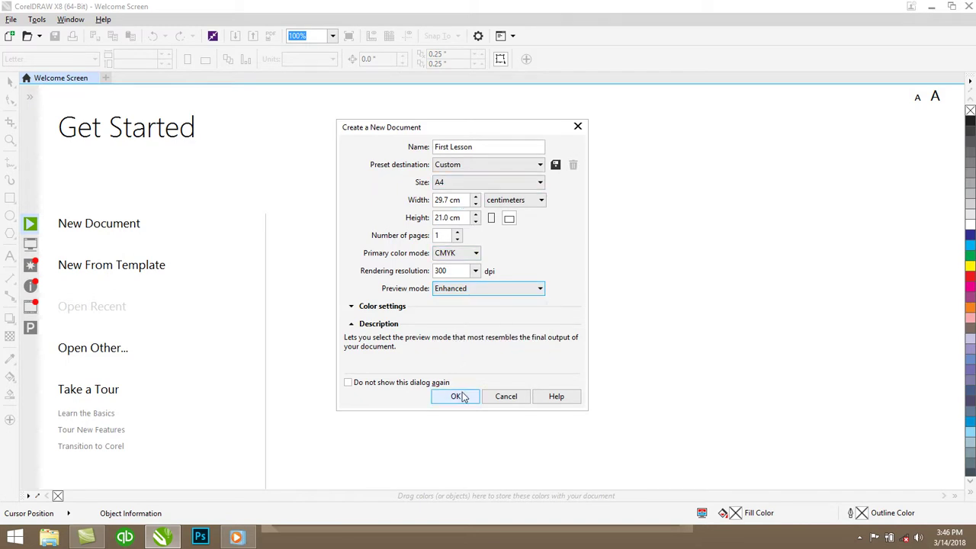
pyautogui.click(455, 397)
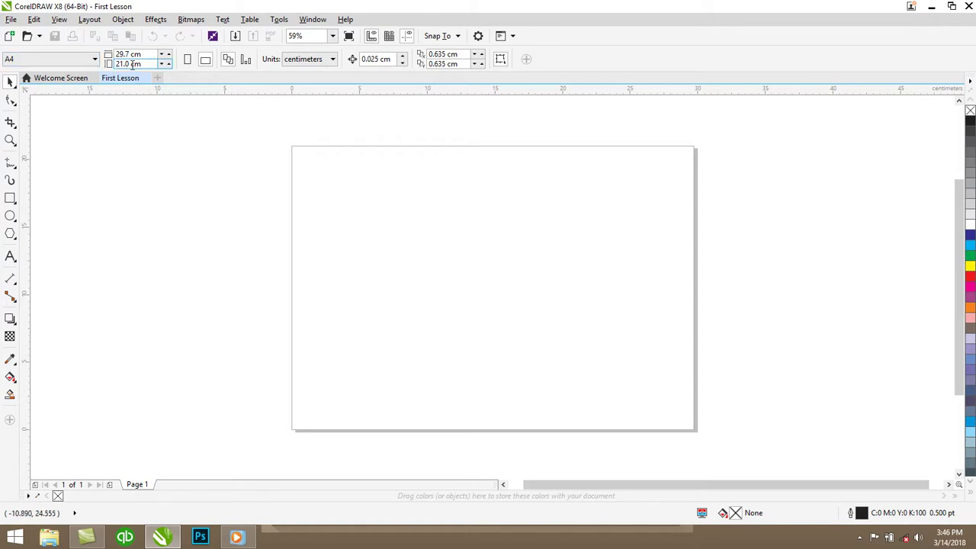
# Keep A4 as page size and centimeters as units, and set the nudge distance to 5.025 cm
pyautogui.click(78, 61)
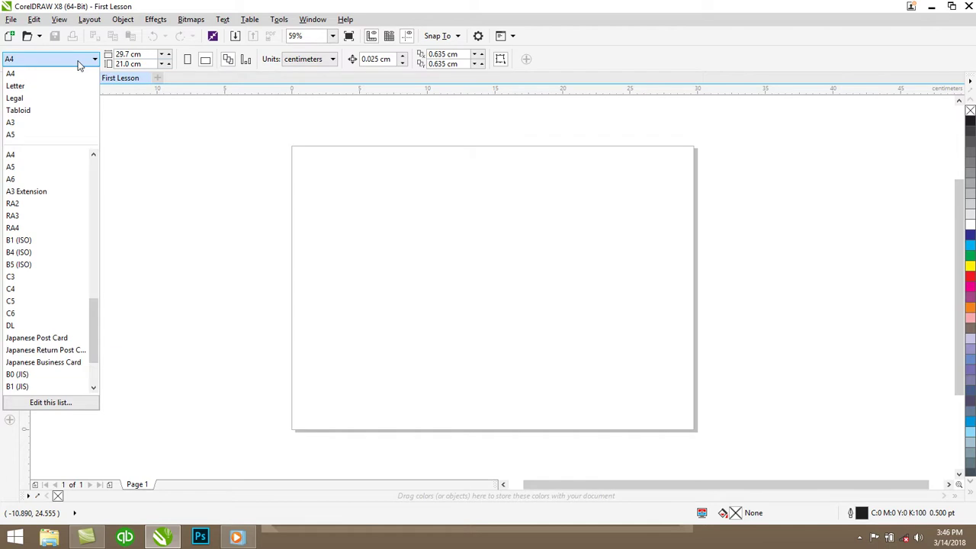
pyautogui.click(79, 66)
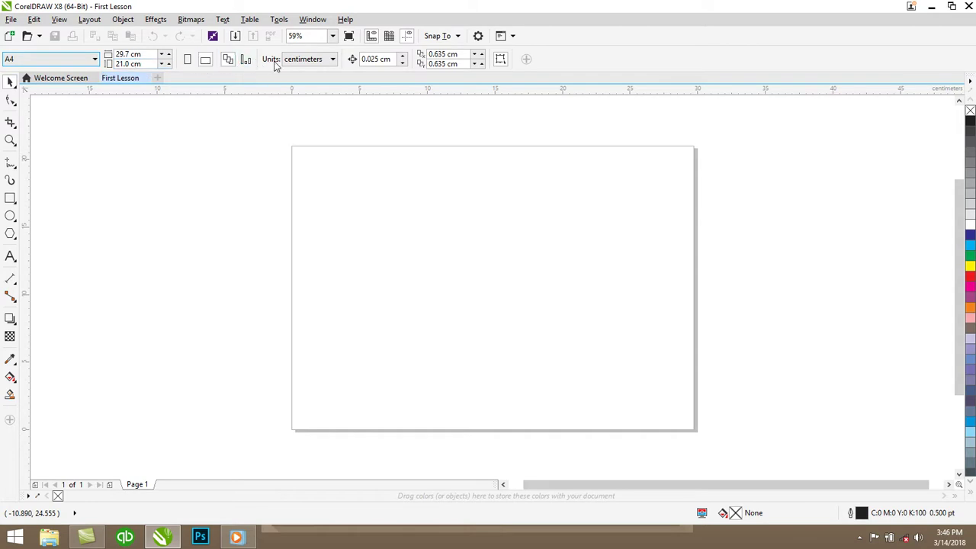
pyautogui.click(305, 63)
pyautogui.click(316, 61)
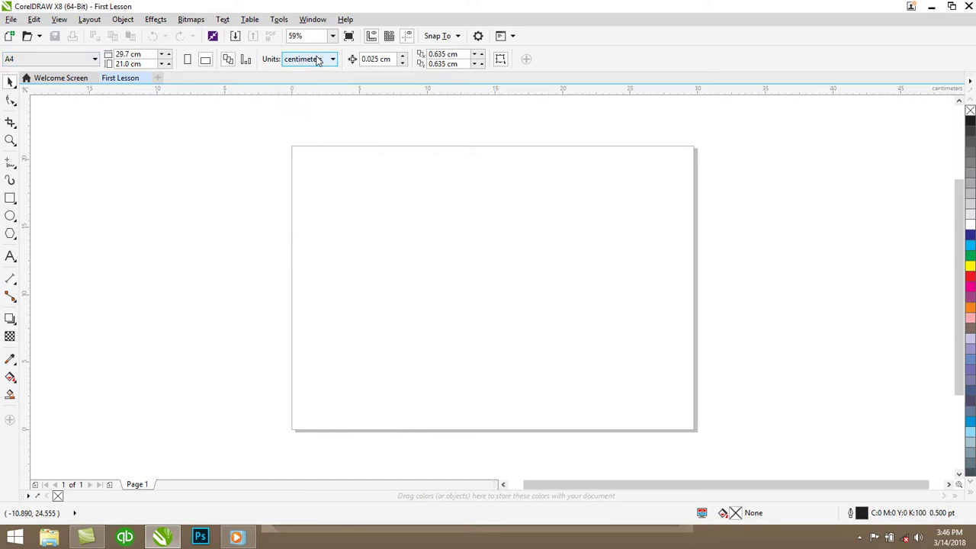
pyautogui.click(404, 60)
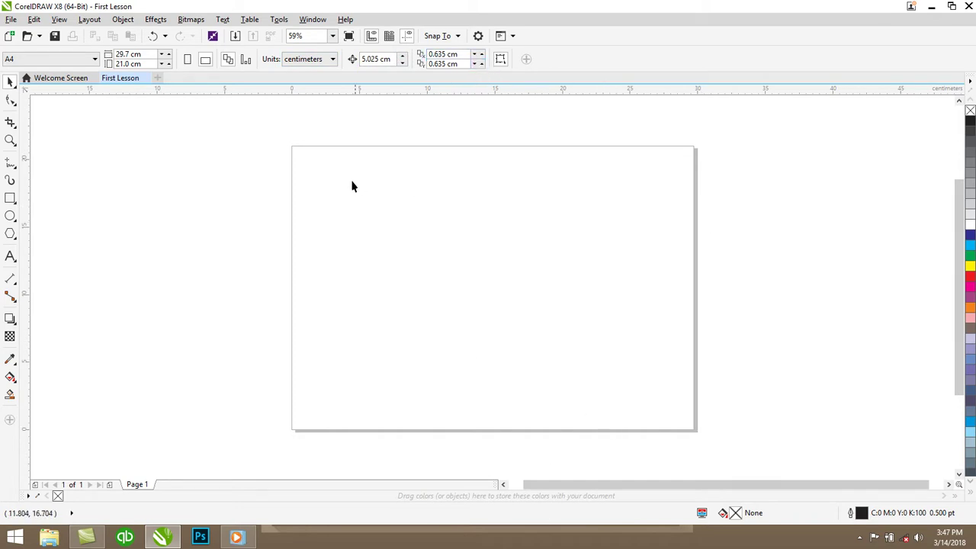
pyautogui.click(12, 19)
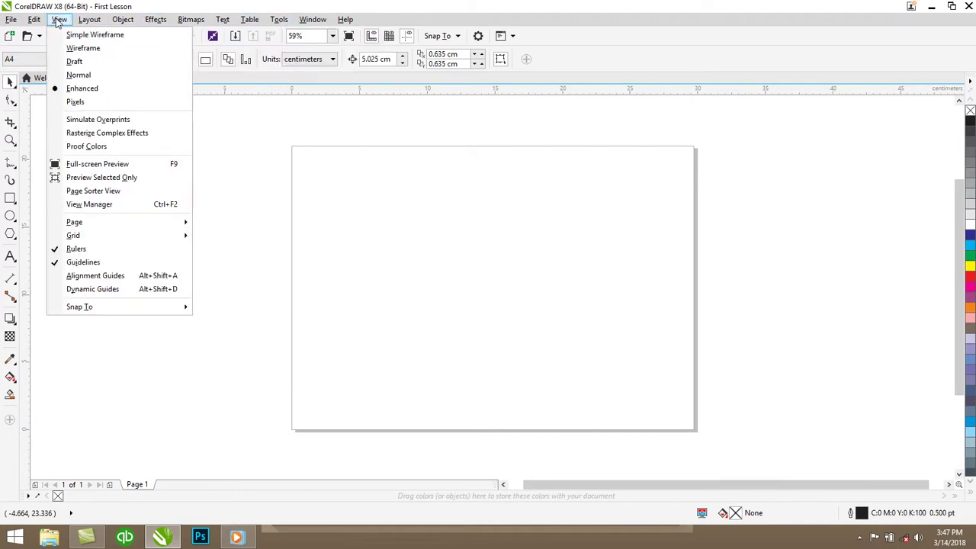
pyautogui.click(335, 199)
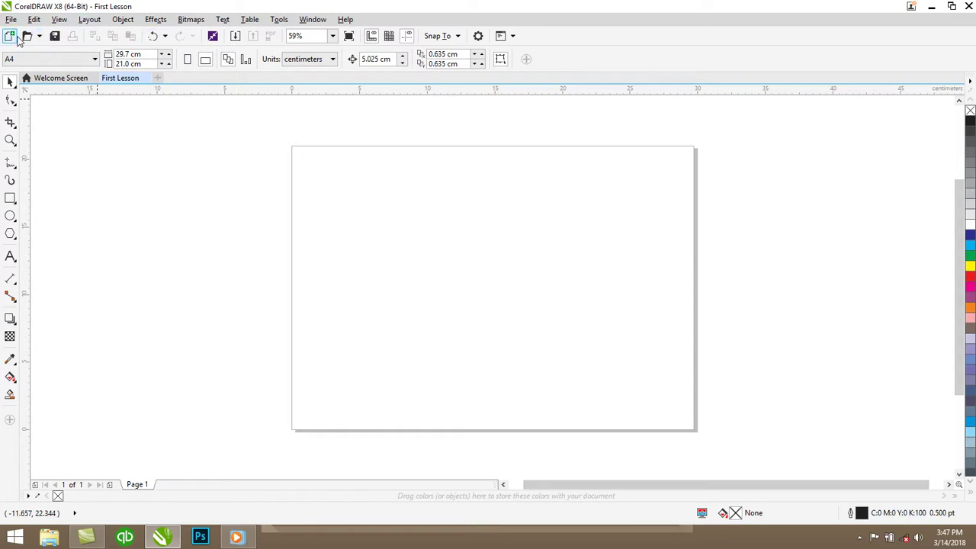
pyautogui.click(122, 20)
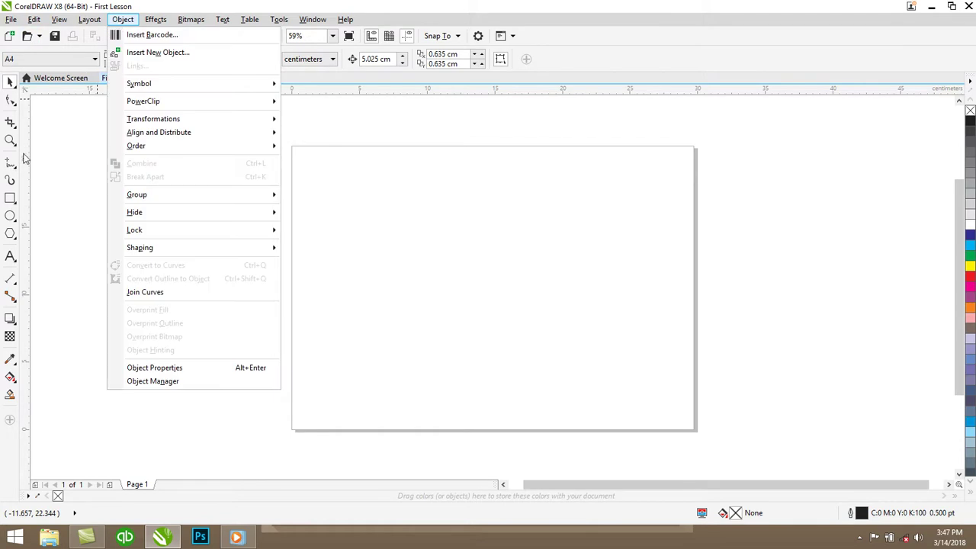
# Draw a rectangle about 3 cm wide and 2.7 cm high outside the page, and delete it
pyautogui.click(10, 201)
pyautogui.moveTo(159, 221); pyautogui.dragTo(199, 259)
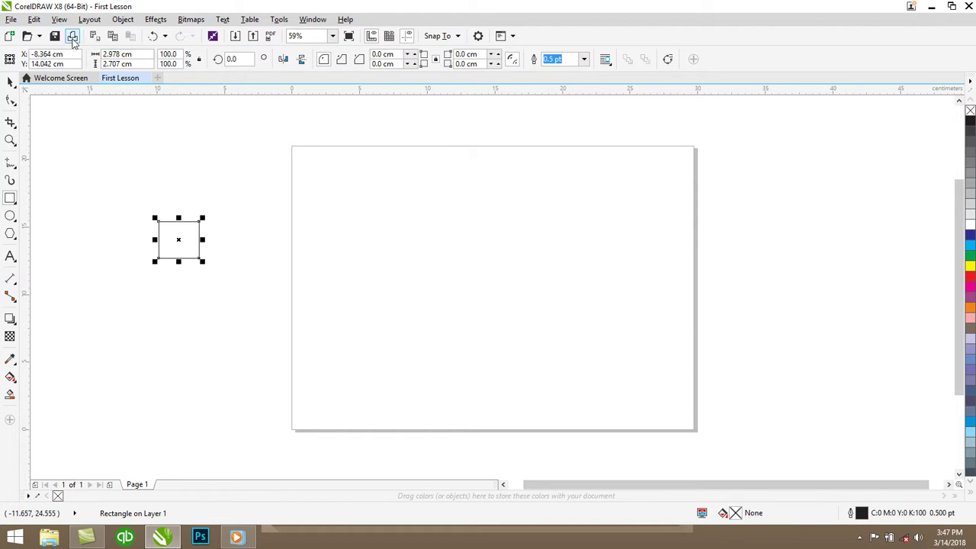
pyautogui.click(11, 81)
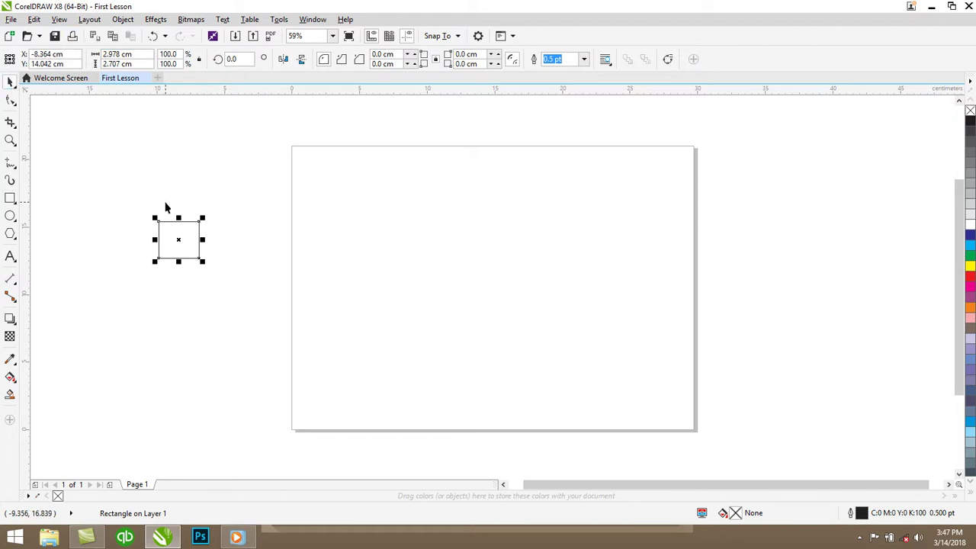
pyautogui.press('Delete')
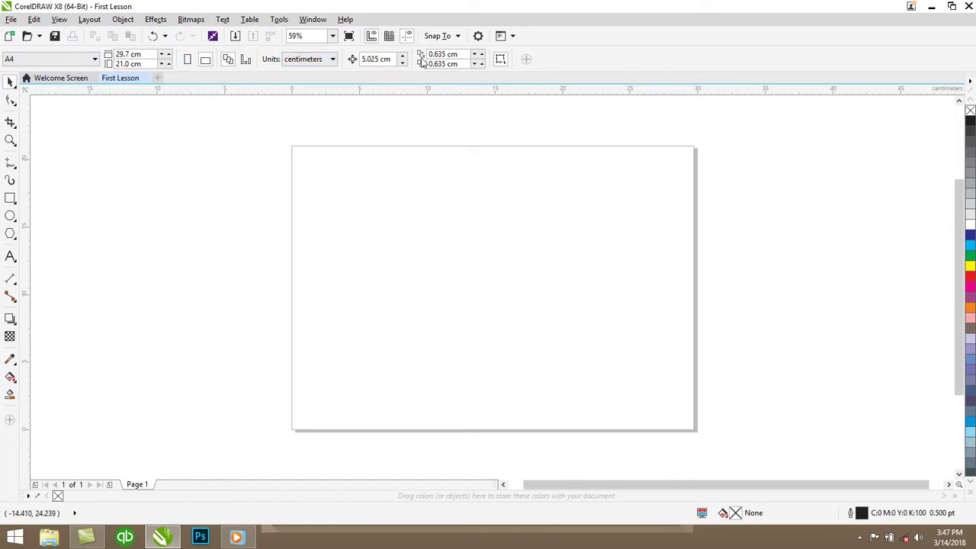
# Draw an ellipse about 7.6 cm wide and 8.6 cm high on the page, try its pie and arc forms, and restore the full ellipse
pyautogui.click(10, 215)
pyautogui.moveTo(389, 203); pyautogui.dragTo(498, 325)
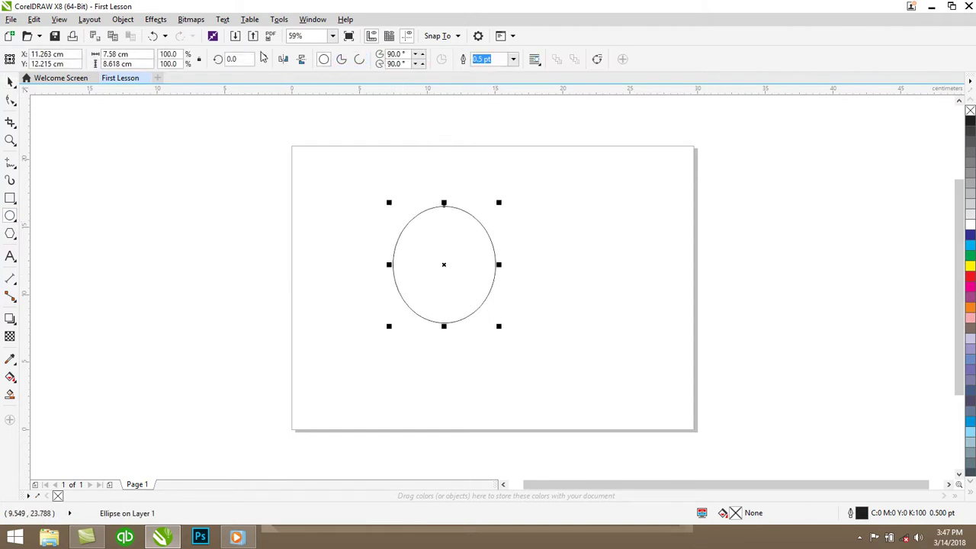
pyautogui.click(341, 60)
pyautogui.click(359, 60)
pyautogui.click(323, 59)
# Mirror the ellipse both horizontally and vertically
pyautogui.click(283, 59)
pyautogui.click(301, 60)
# Give the ellipse a 12 pt outline and color the outline red
pyautogui.click(513, 58)
pyautogui.click(494, 174)
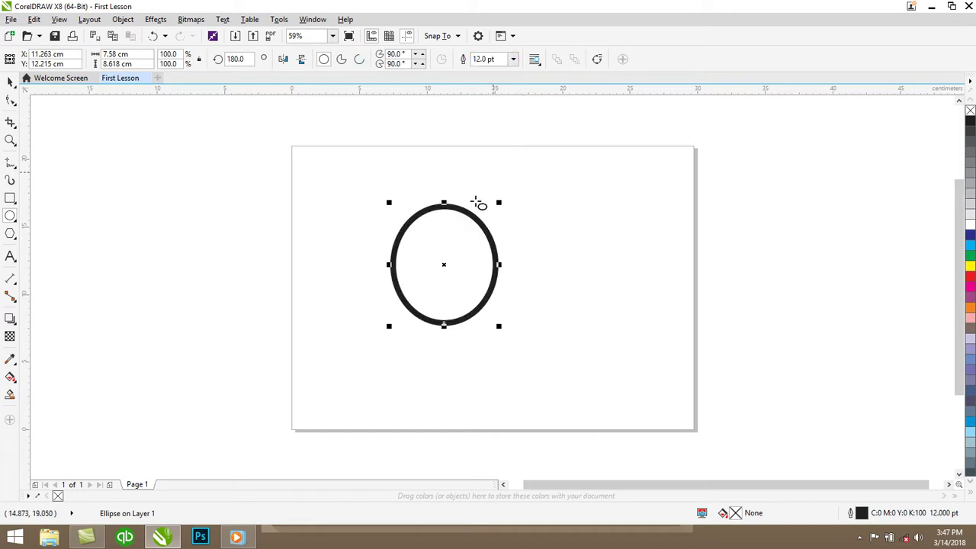
pyautogui.rightClick(970, 279)
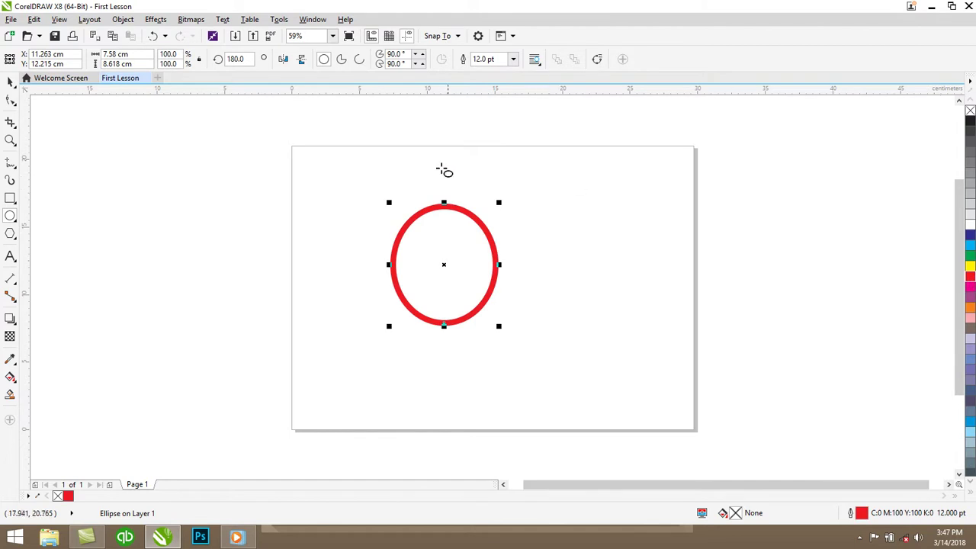
# Stretch the ellipse sideways to a width of about 8.2 cm so it looks more circular
pyautogui.click(11, 83)
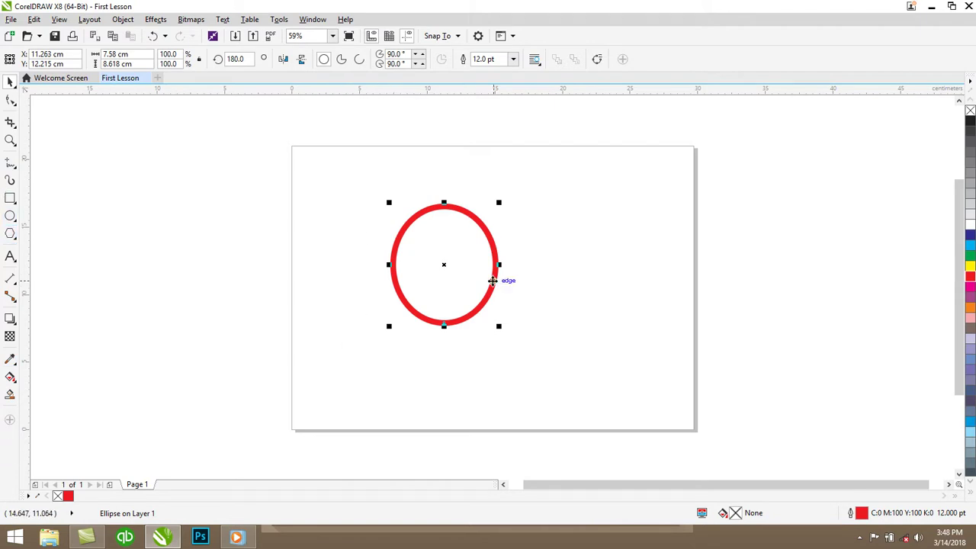
pyautogui.moveTo(499, 265); pyautogui.dragTo(508, 265)
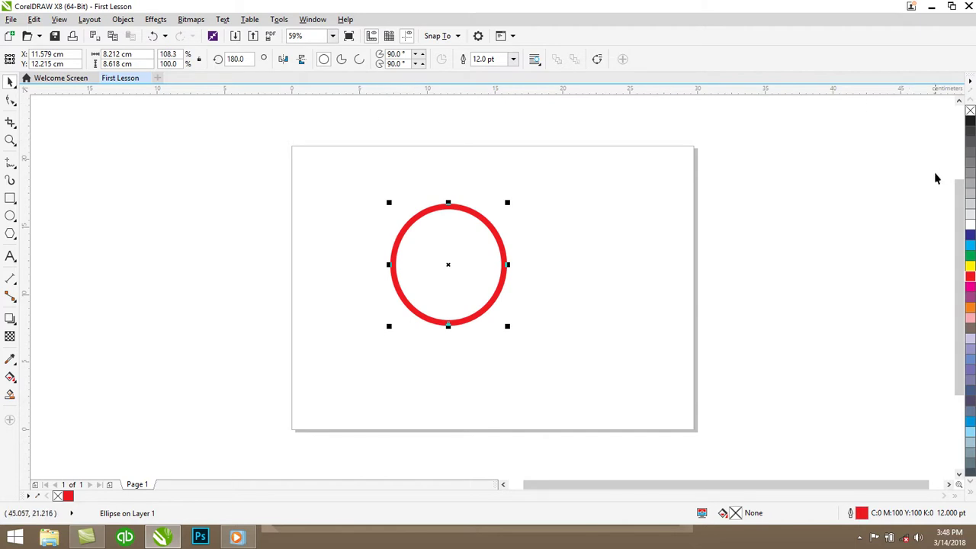
# Fill the ellipse with green and recolor its outline yellow
pyautogui.scroll(-1, 959, 223)
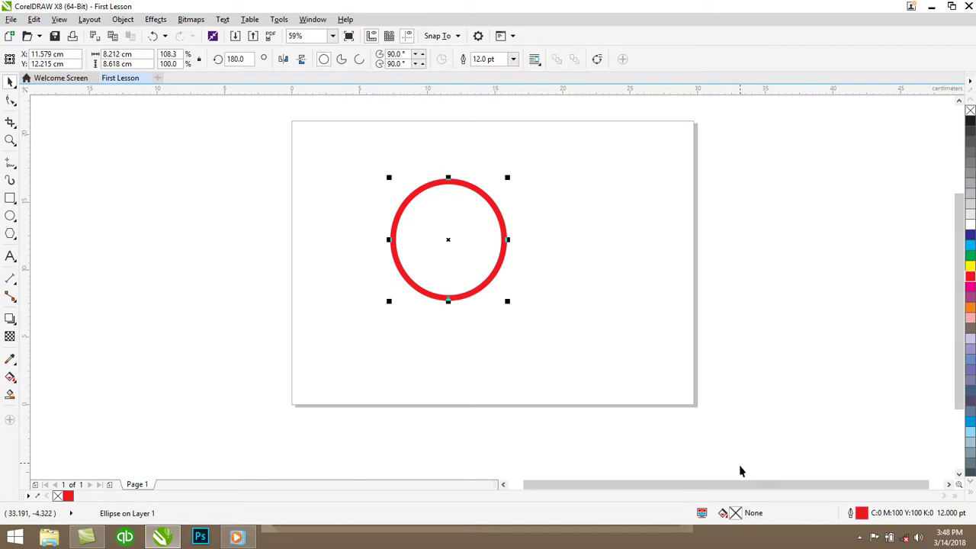
pyautogui.moveTo(735, 488); pyautogui.dragTo(713, 491)
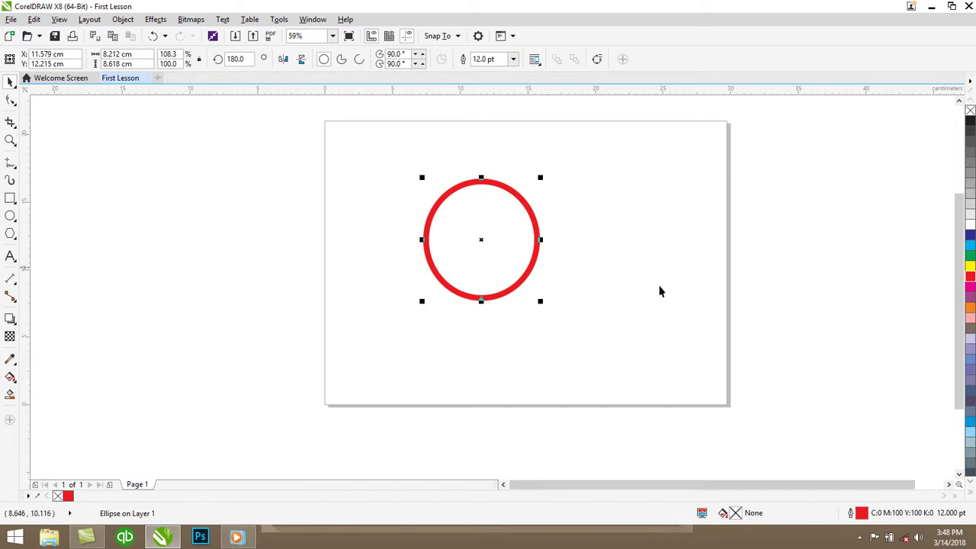
pyautogui.click(970, 259)
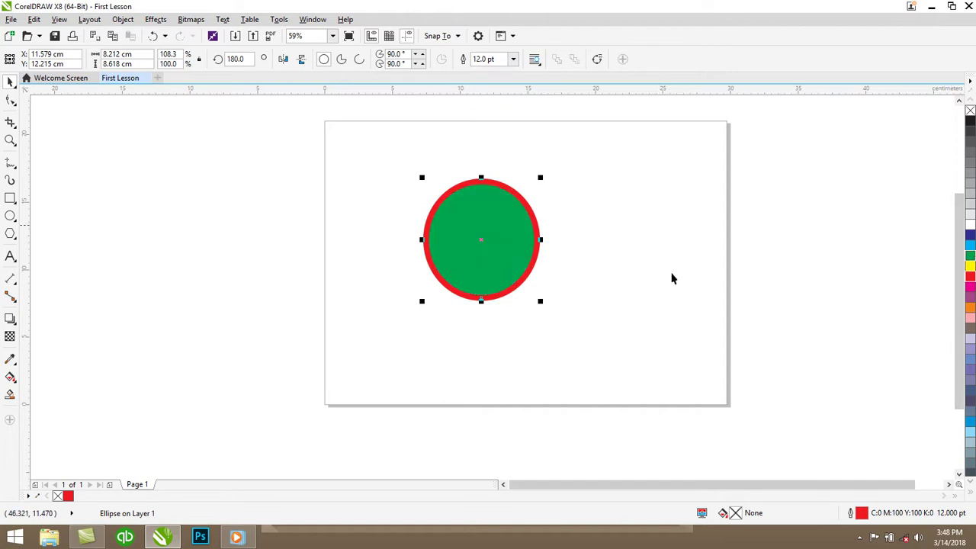
pyautogui.click(317, 472)
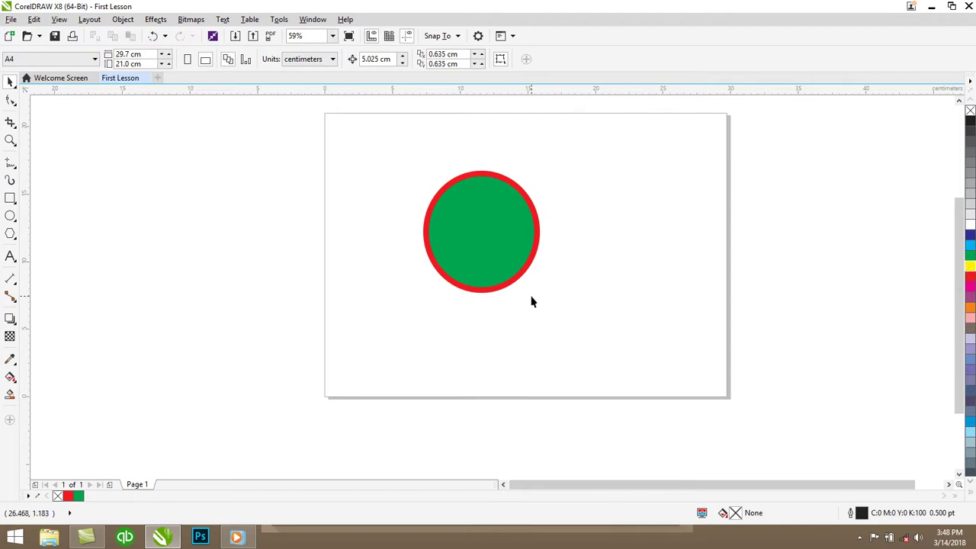
pyautogui.click(526, 248)
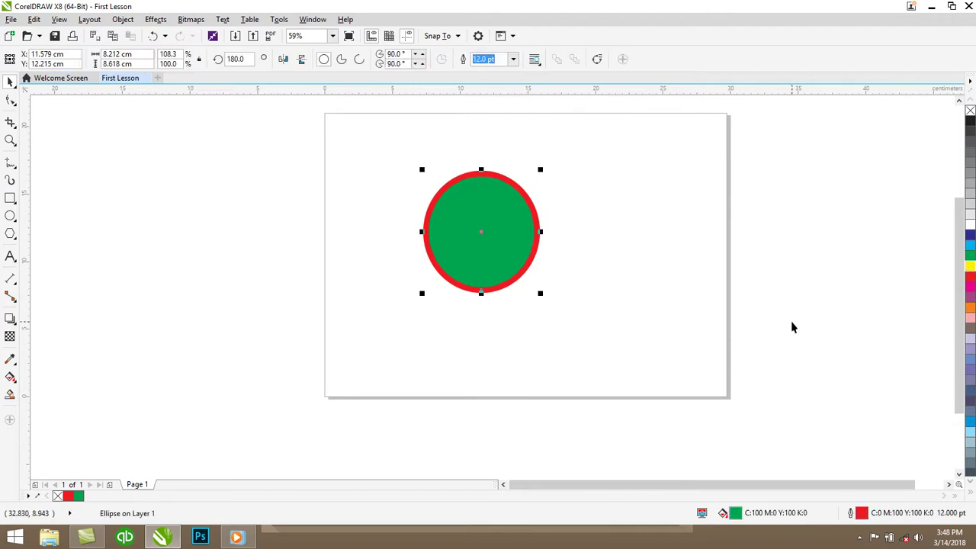
pyautogui.rightClick(969, 265)
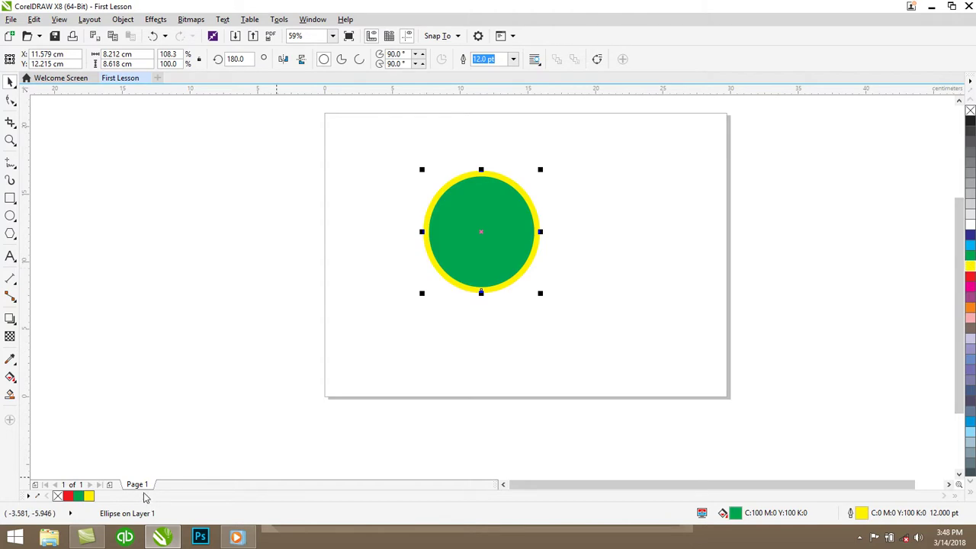
# Add a second page after Page 1, switch back and forth between the two pages, and return to Page 1
pyautogui.click(109, 484)
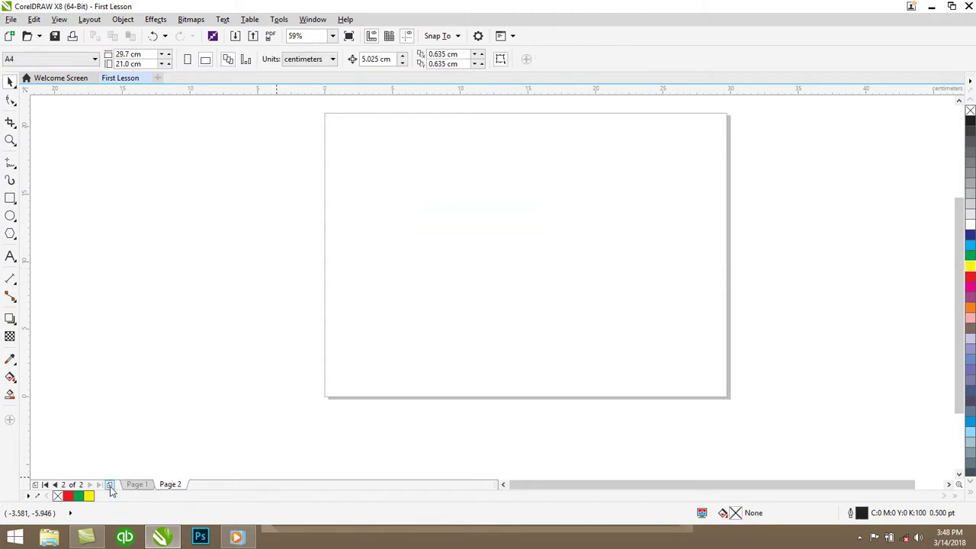
pyautogui.click(55, 485)
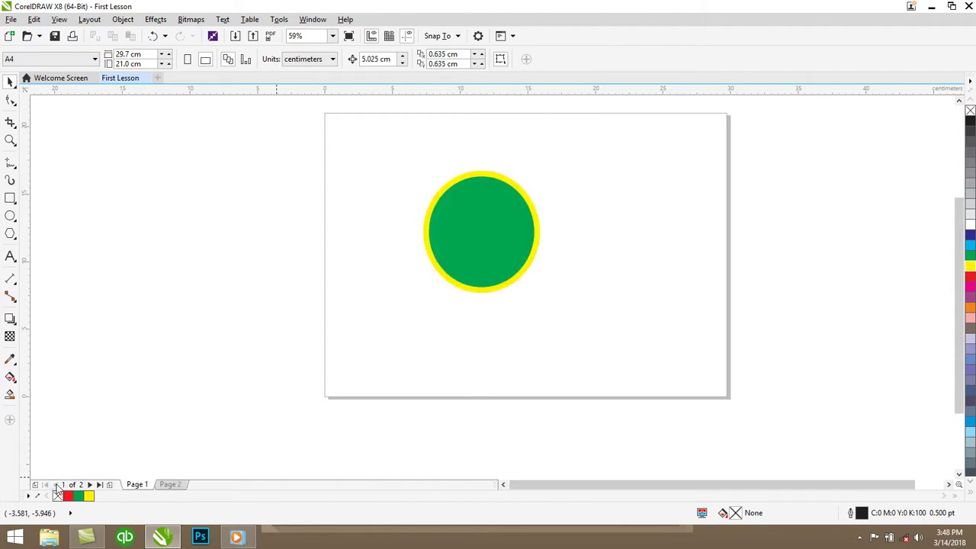
pyautogui.click(90, 485)
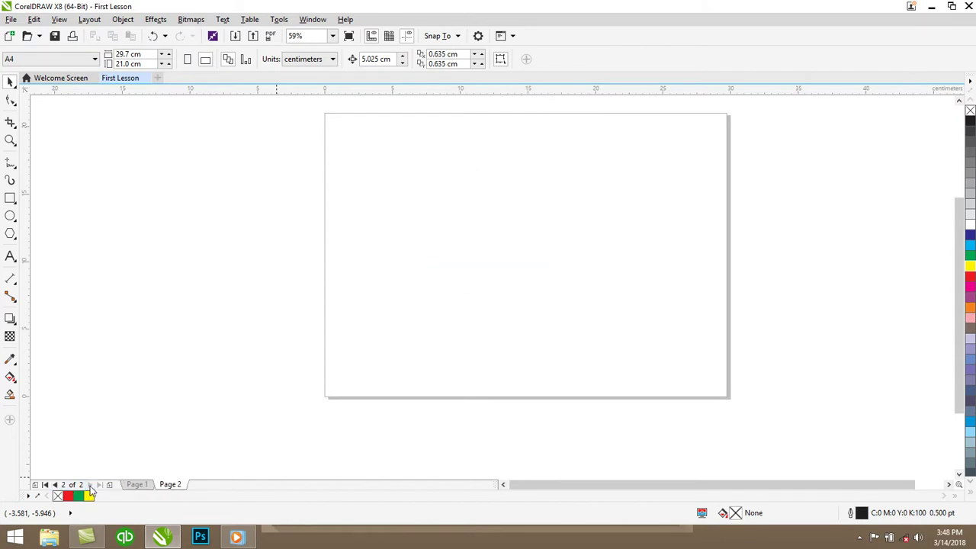
pyautogui.click(54, 485)
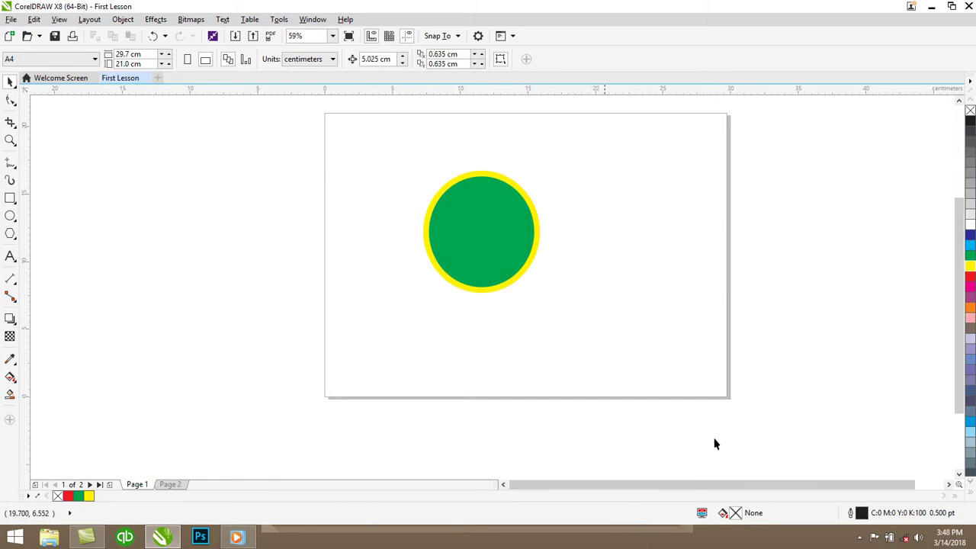
# Apply a linear fountain fill to the green ellipse, fading from green at its upper-left edge to white just past its right edge
pyautogui.doubleClick(736, 513)
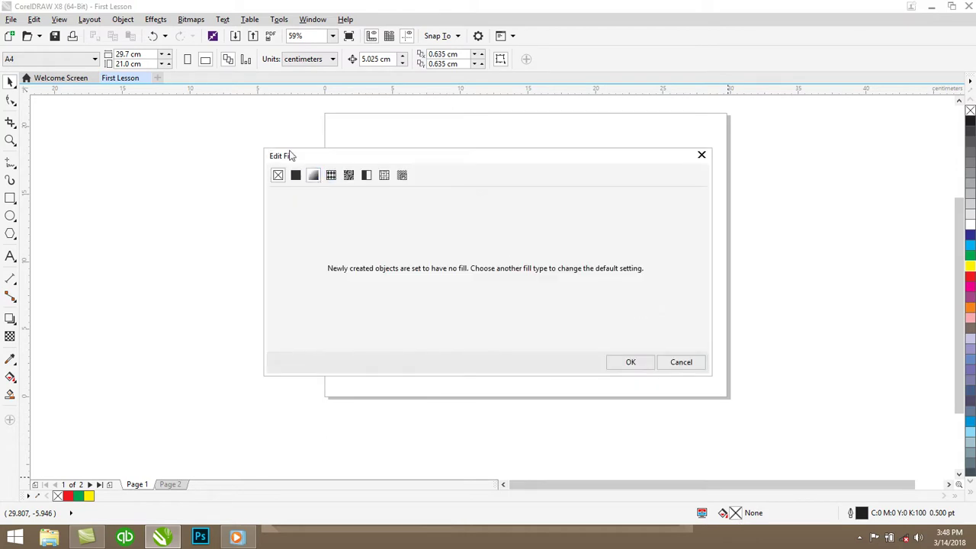
pyautogui.click(676, 365)
pyautogui.click(10, 377)
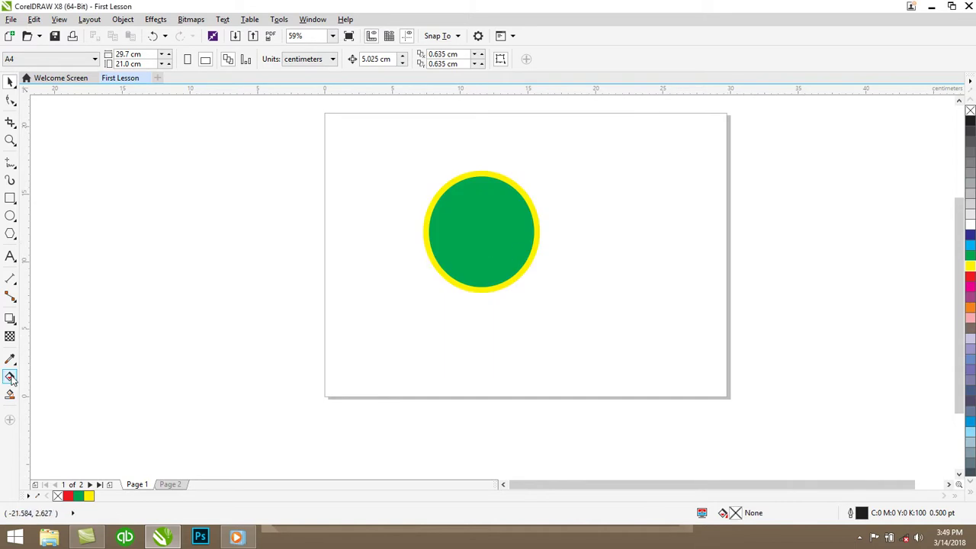
pyautogui.click(508, 242)
pyautogui.moveTo(446, 199); pyautogui.dragTo(550, 227)
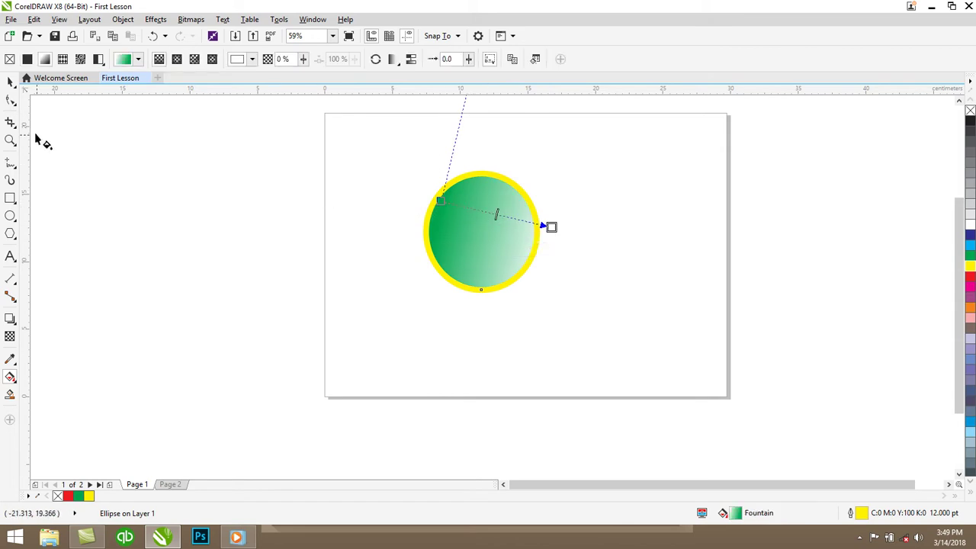
pyautogui.click(10, 82)
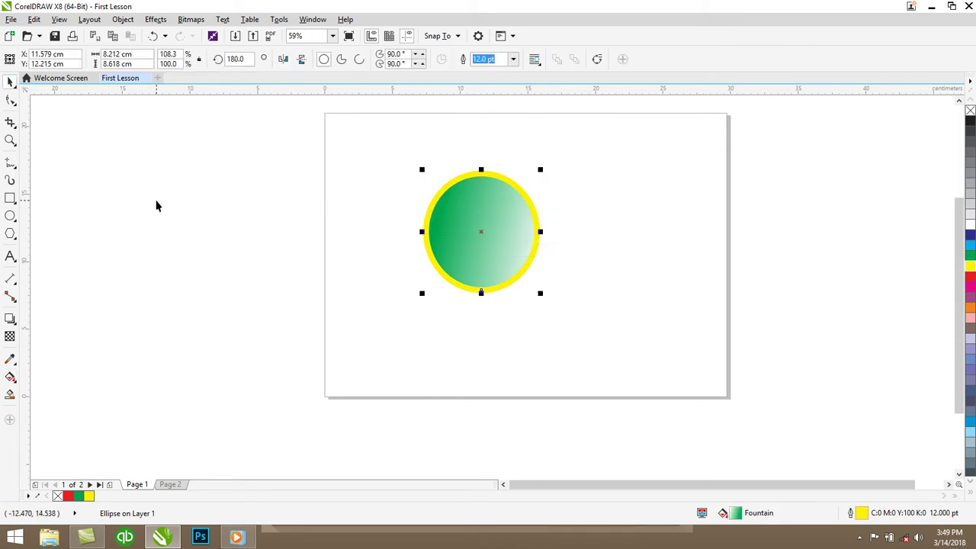
# Undo the fountain fill and give the ellipse's 12 pt outline a feathered start arrowhead and a 55° miter limit
pyautogui.hotkey('ctrl', 'z')
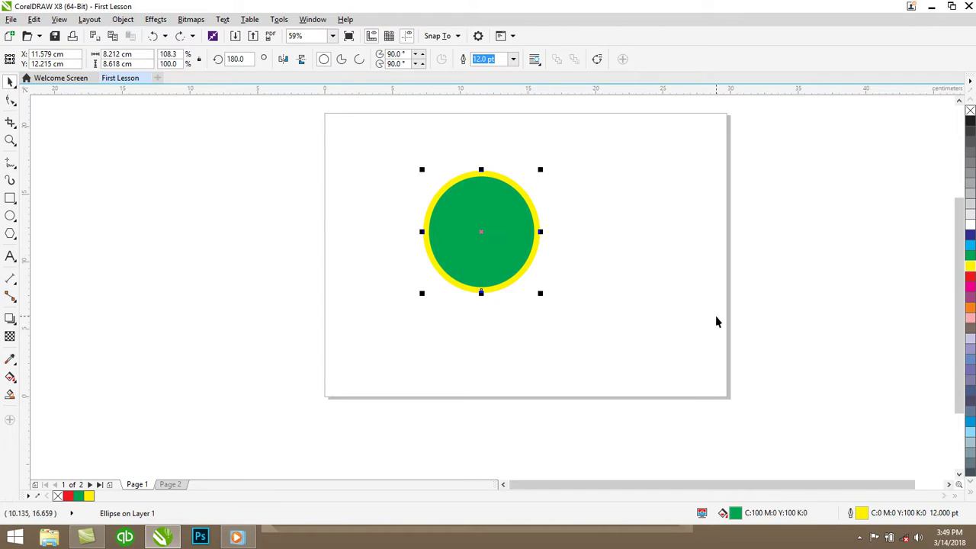
pyautogui.doubleClick(861, 514)
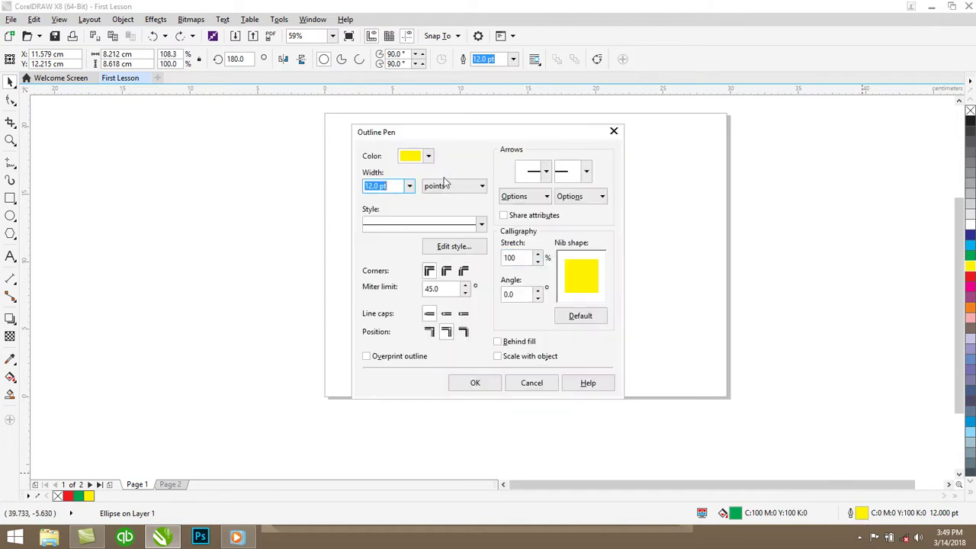
pyautogui.click(409, 186)
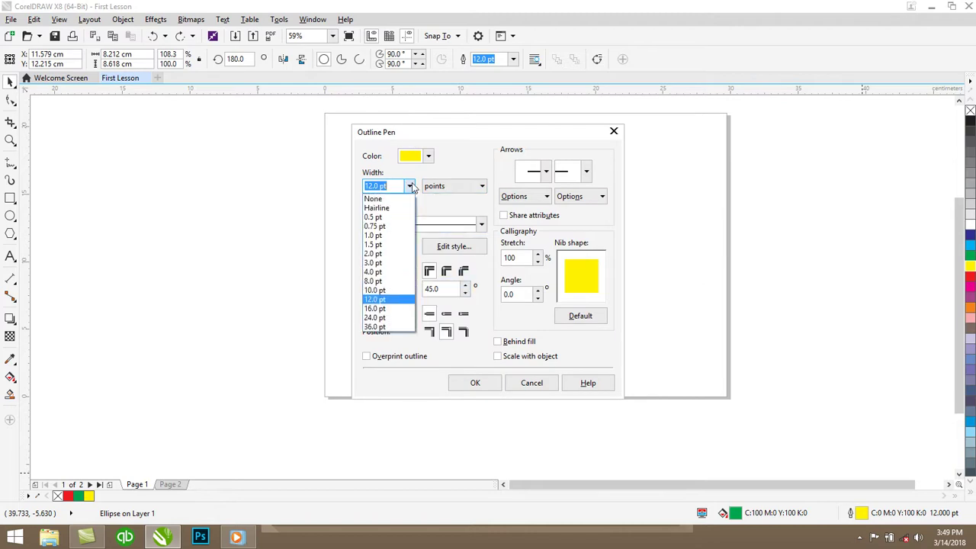
pyautogui.click(376, 299)
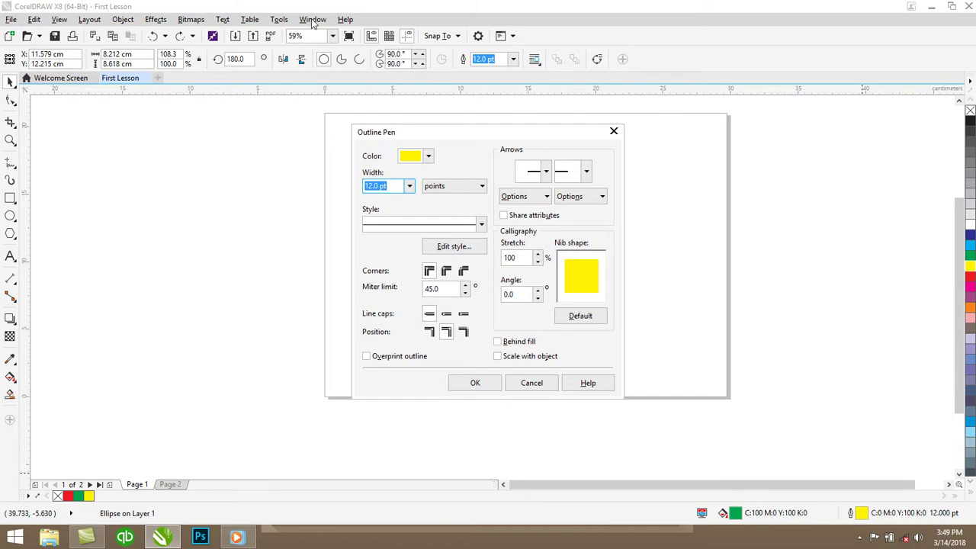
pyautogui.click(546, 171)
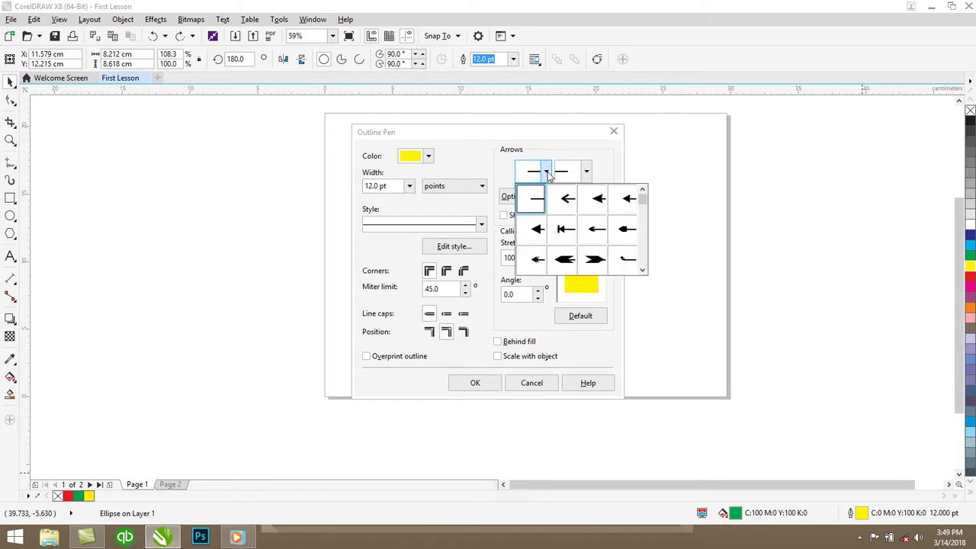
pyautogui.click(567, 260)
pyautogui.click(466, 287)
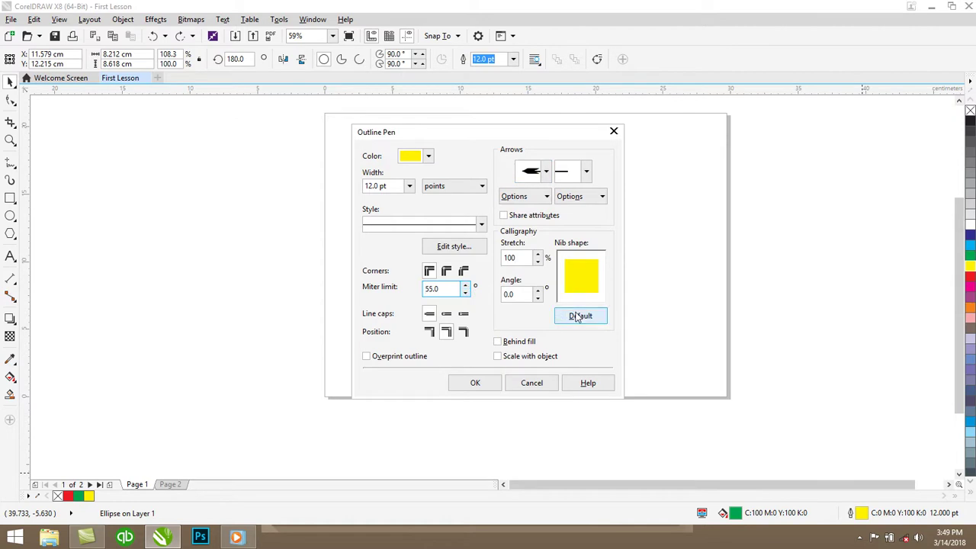
pyautogui.click(488, 388)
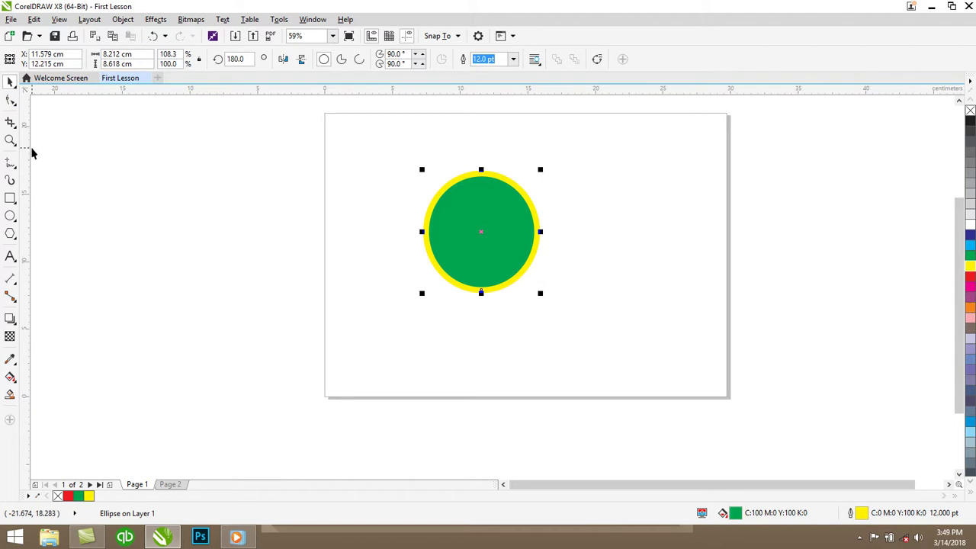
# Move the ellipse up and left to about X 8.9, Y 13.8 cm and reshape it into a pie wedge of about 215 degrees
pyautogui.moveTo(470, 232); pyautogui.dragTo(426, 186)
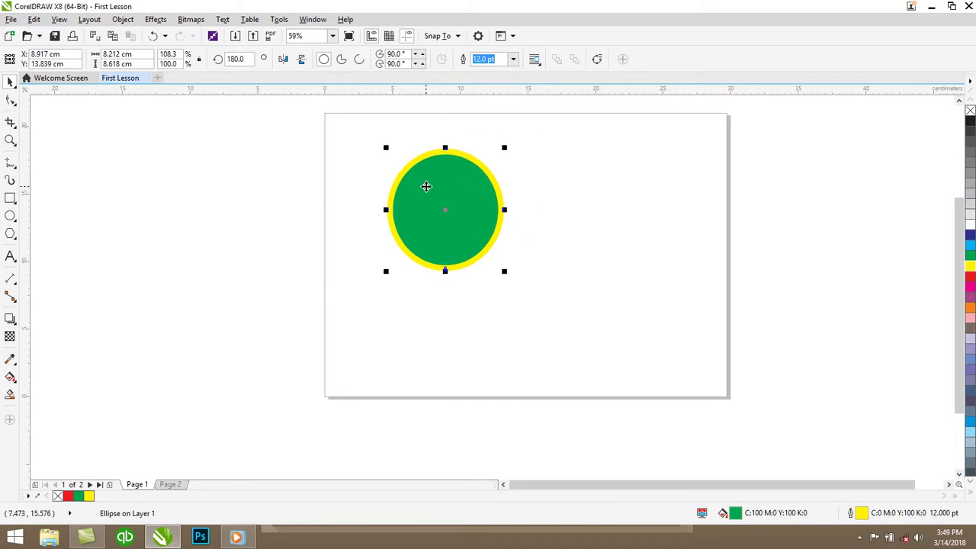
pyautogui.click(237, 171)
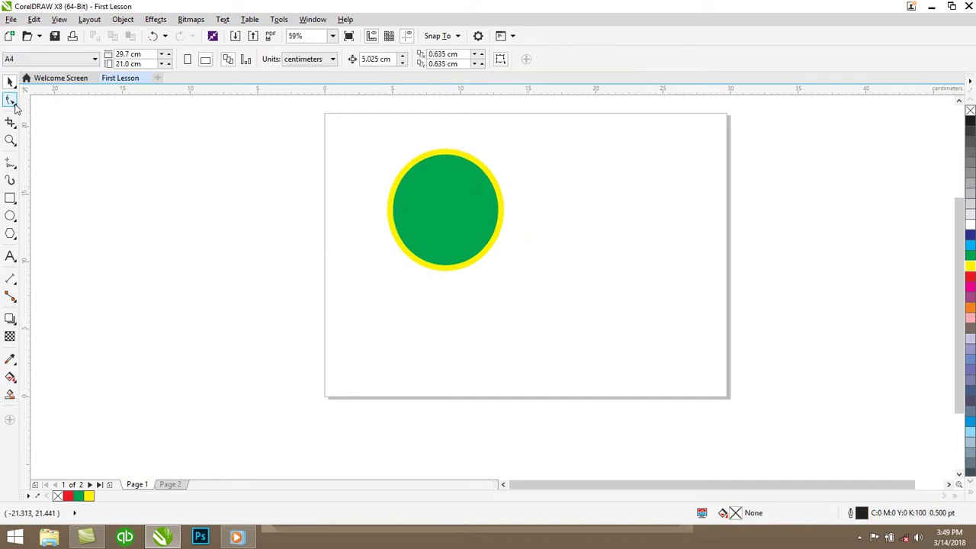
pyautogui.click(15, 106)
pyautogui.click(31, 102)
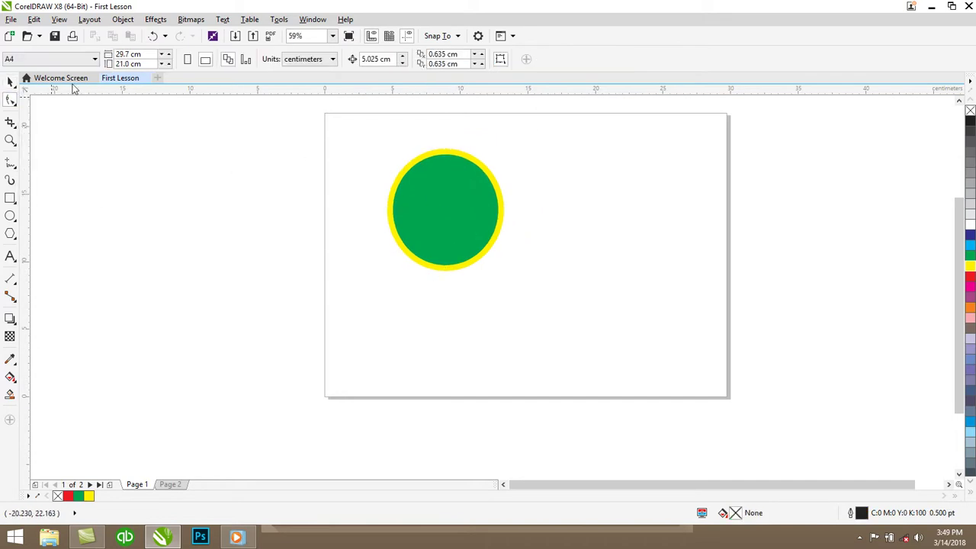
pyautogui.click(408, 181)
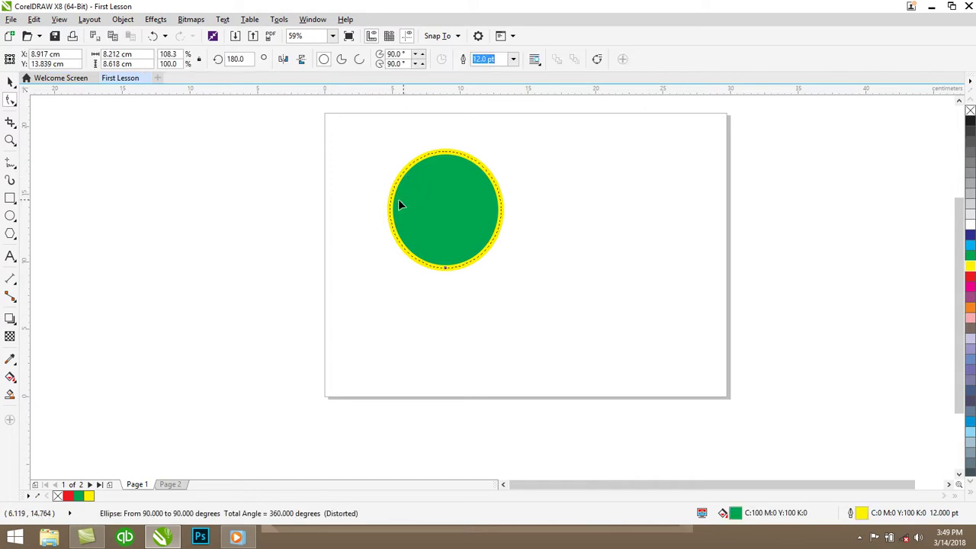
pyautogui.moveTo(444, 268); pyautogui.dragTo(448, 197)
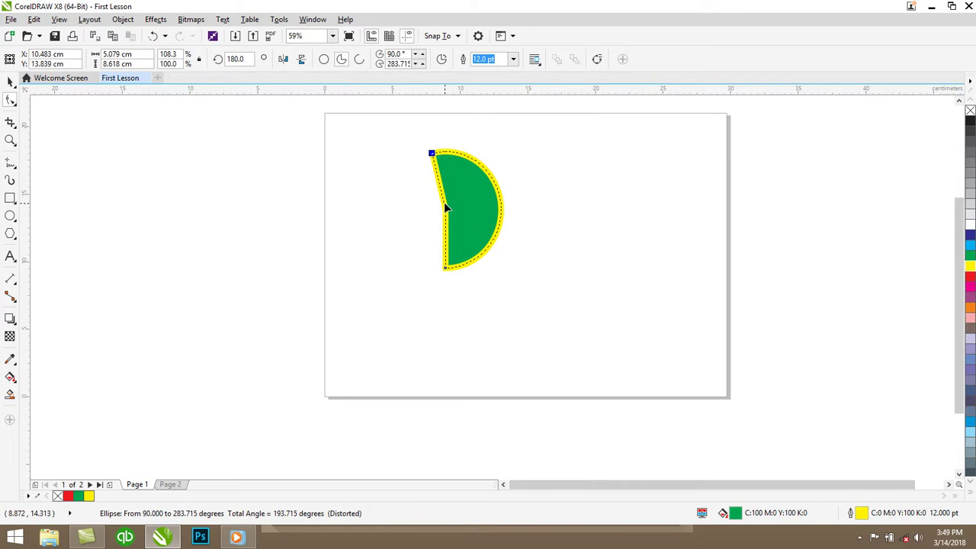
pyautogui.moveTo(417, 165); pyautogui.dragTo(417, 167)
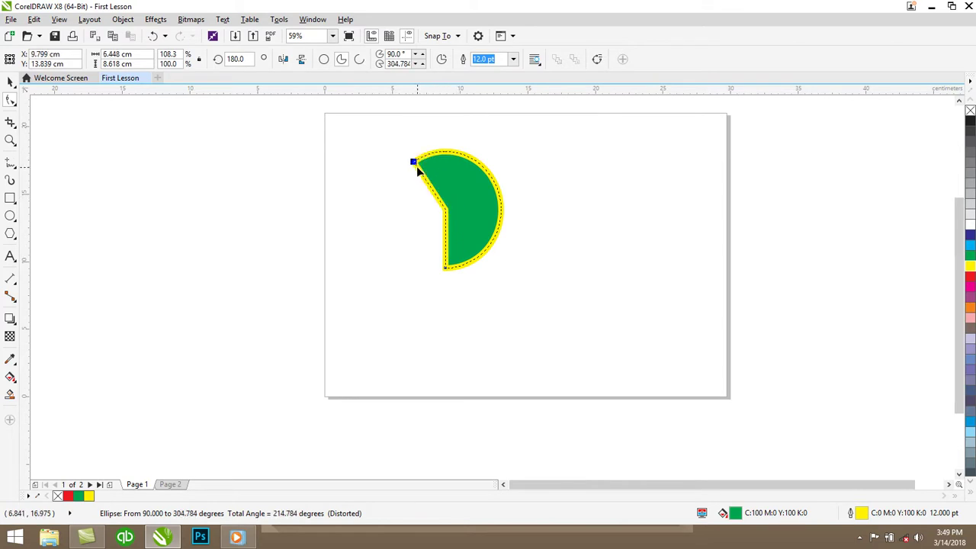
# Convert the green pie wedge to curves with the Shape tool active
pyautogui.rightClick(13, 104)
pyautogui.click(4, 100)
pyautogui.click(10, 103)
pyautogui.click(33, 99)
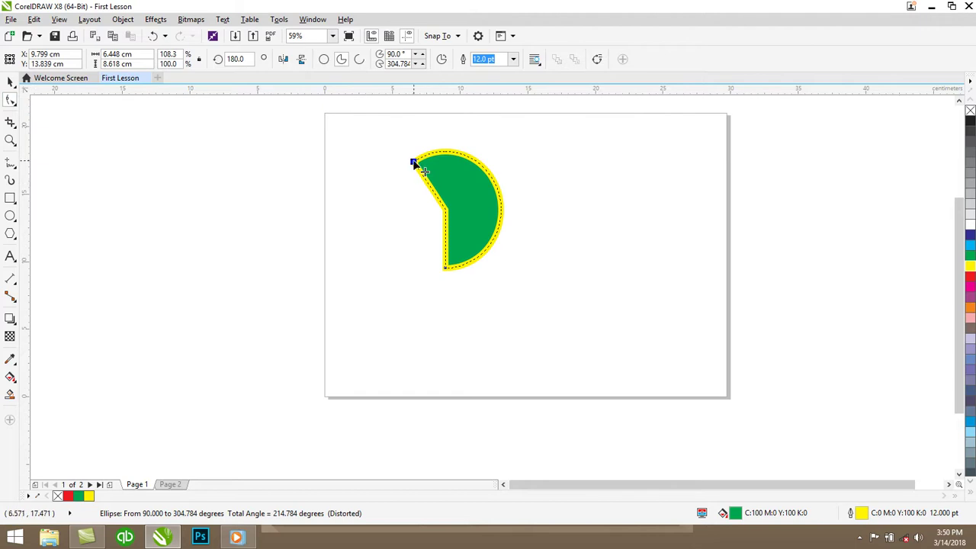
pyautogui.rightClick(414, 165)
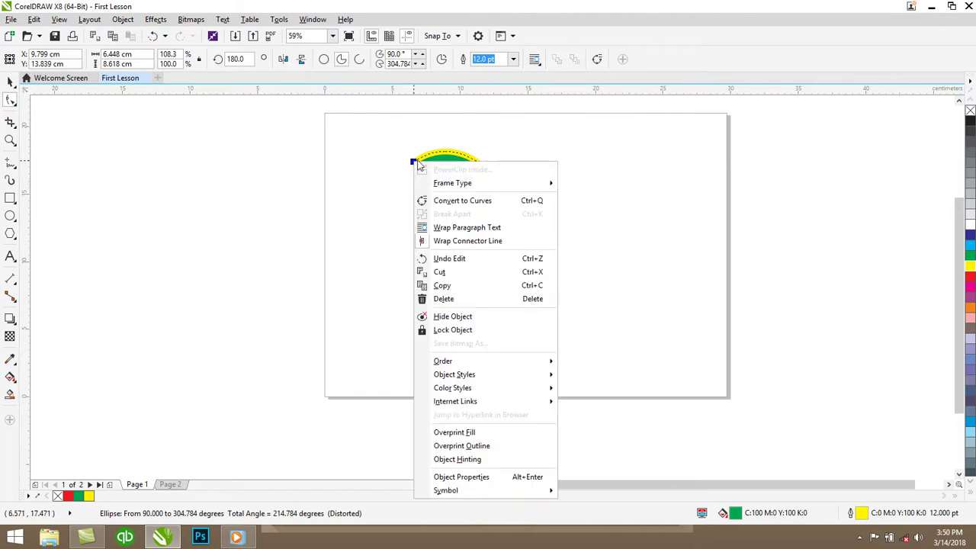
pyautogui.click(439, 199)
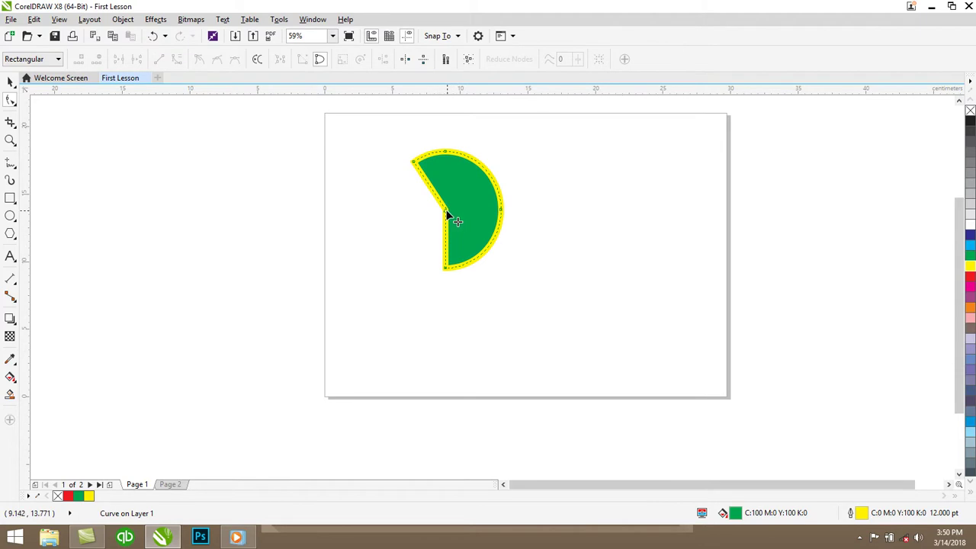
# Turn the wedge's two straight inner edges into curves and bend both outward
pyautogui.click(446, 210)
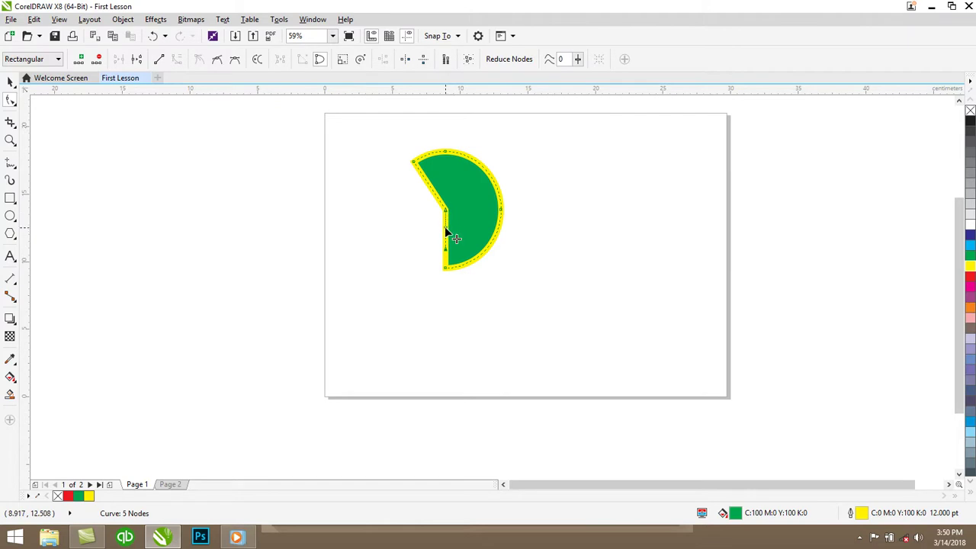
pyautogui.moveTo(426, 233); pyautogui.dragTo(432, 236)
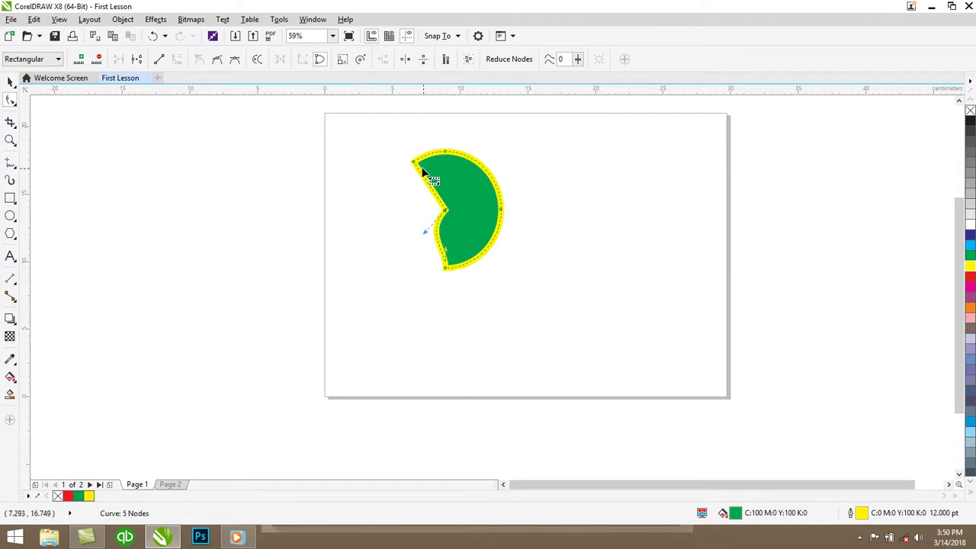
pyautogui.click(444, 210)
pyautogui.click(414, 162)
pyautogui.click(176, 59)
pyautogui.moveTo(426, 184); pyautogui.dragTo(450, 260)
# Pull the rightmost node of the green curve slightly inward to narrow the shape
pyautogui.click(500, 210)
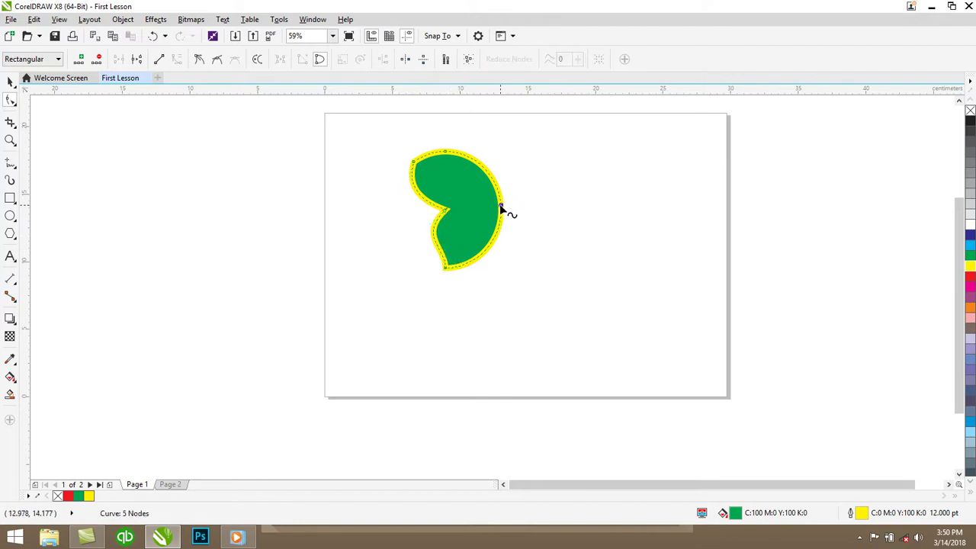
pyautogui.click(502, 211)
pyautogui.moveTo(492, 210); pyautogui.dragTo(484, 211)
# Make the green curve's top node symmetrical and delete that node
pyautogui.click(446, 152)
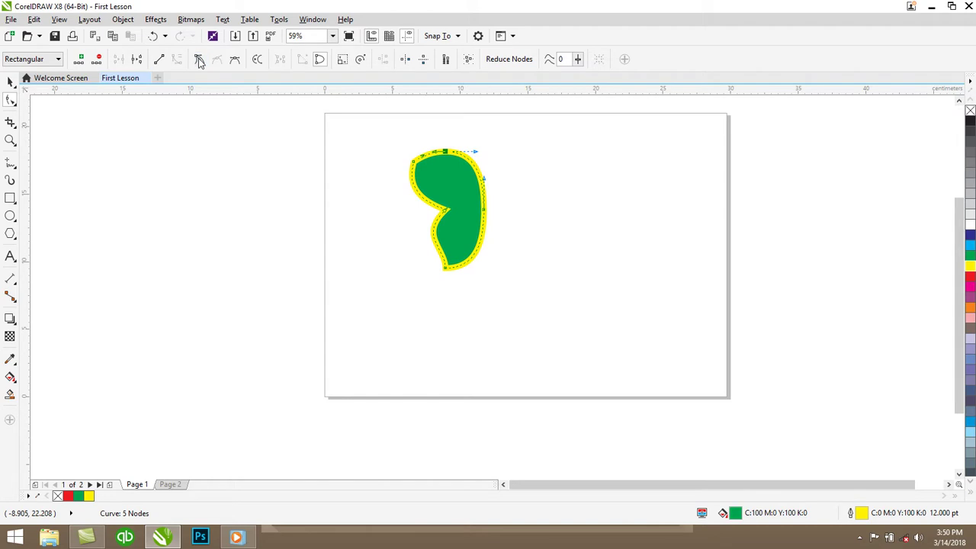
pyautogui.click(233, 60)
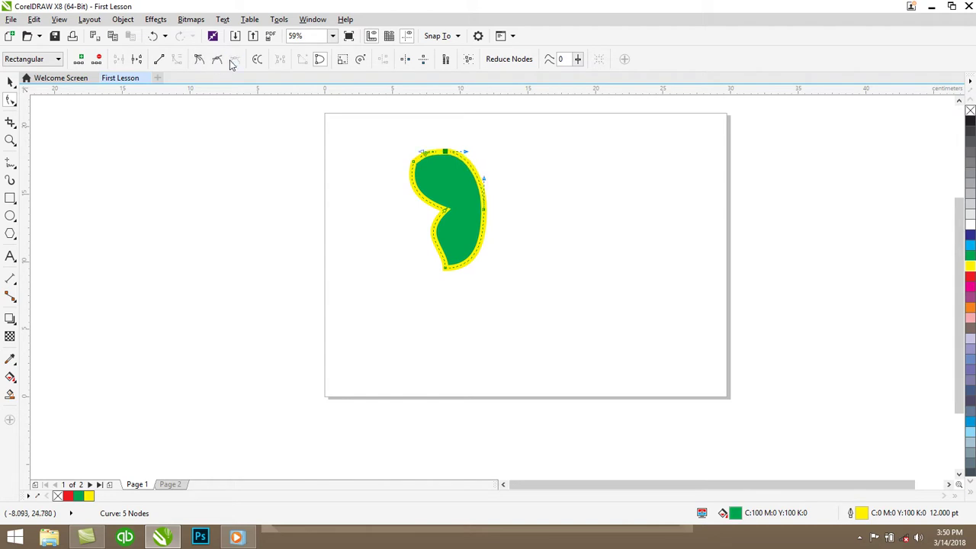
pyautogui.click(97, 61)
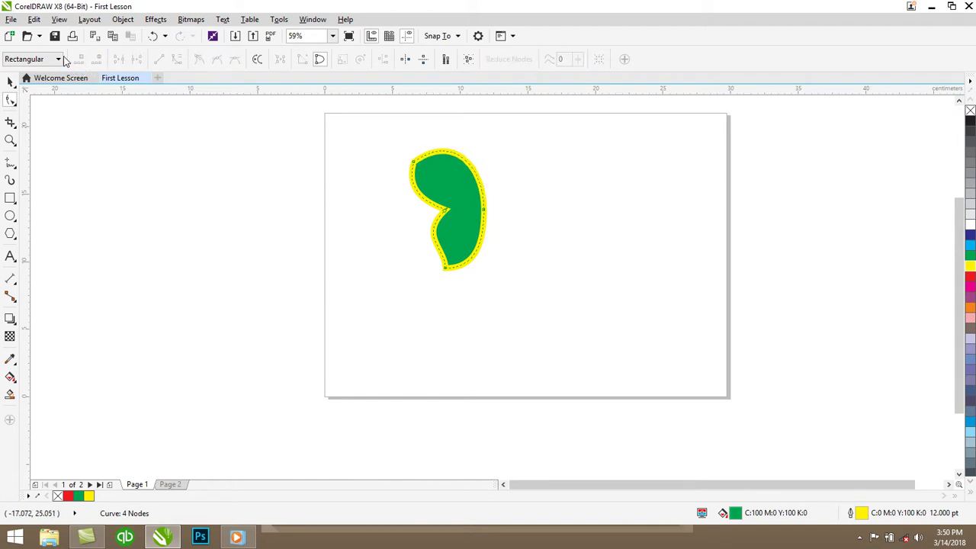
# Look through the node selection modes, keep Rectangular, and delete the green curve from Page 1
pyautogui.click(58, 59)
pyautogui.click(22, 81)
pyautogui.click(34, 59)
pyautogui.click(38, 72)
pyautogui.press('space')
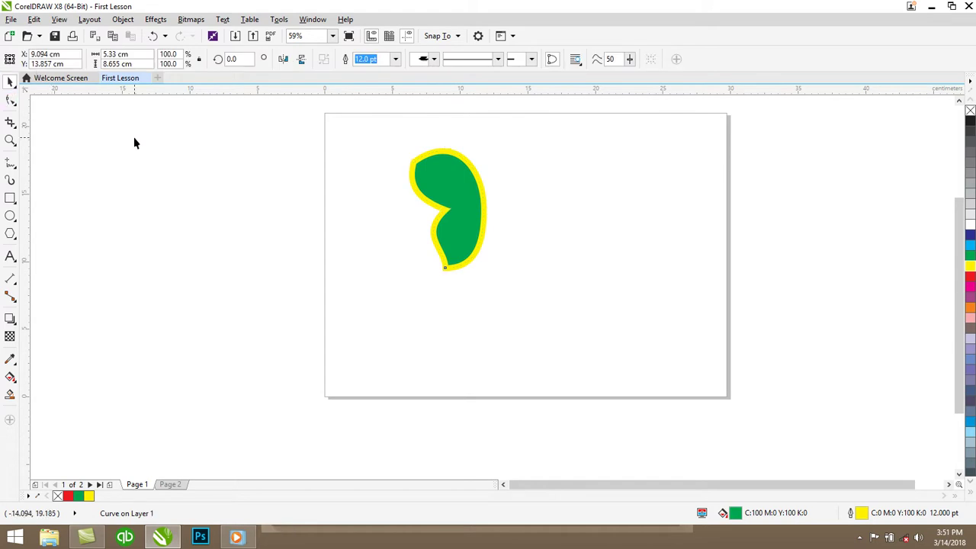
pyautogui.press('Delete')
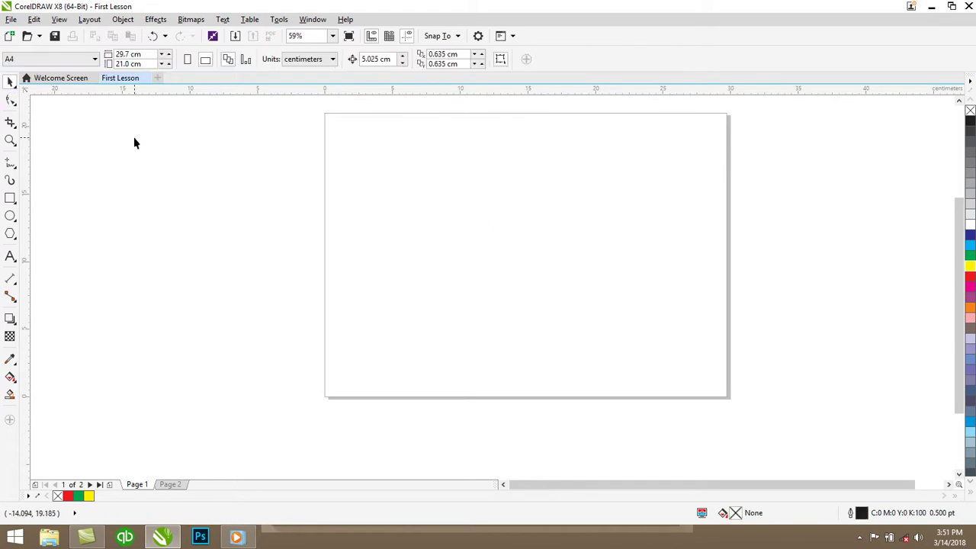
# Draw a rectangle about 12.2 by 11.5 cm near the middle of the page and fill it with cyan
pyautogui.click(10, 199)
pyautogui.moveTo(441, 181); pyautogui.dragTo(607, 338)
pyautogui.click(968, 243)
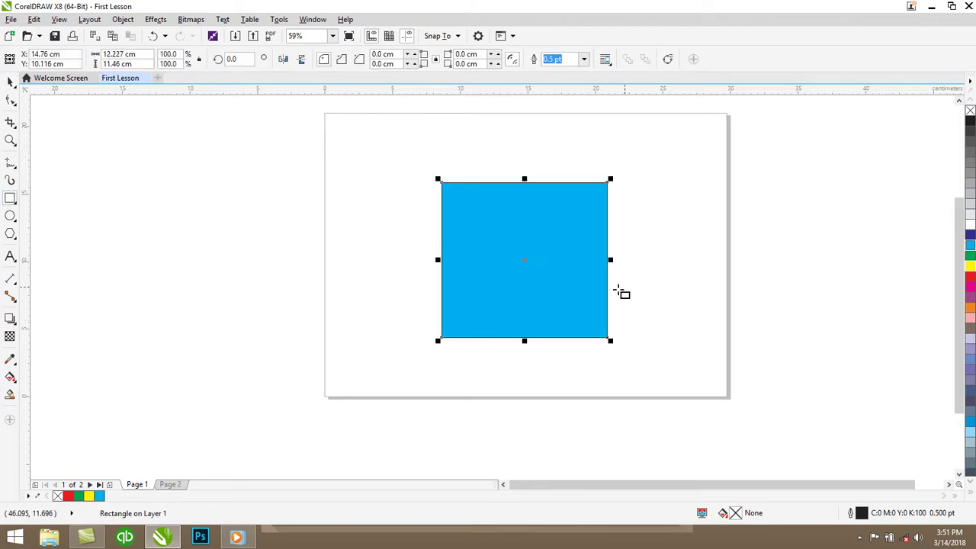
# Round the rectangle's upper-left corner with the Smooth tool, brushing from the corner along the top edge
pyautogui.click(14, 105)
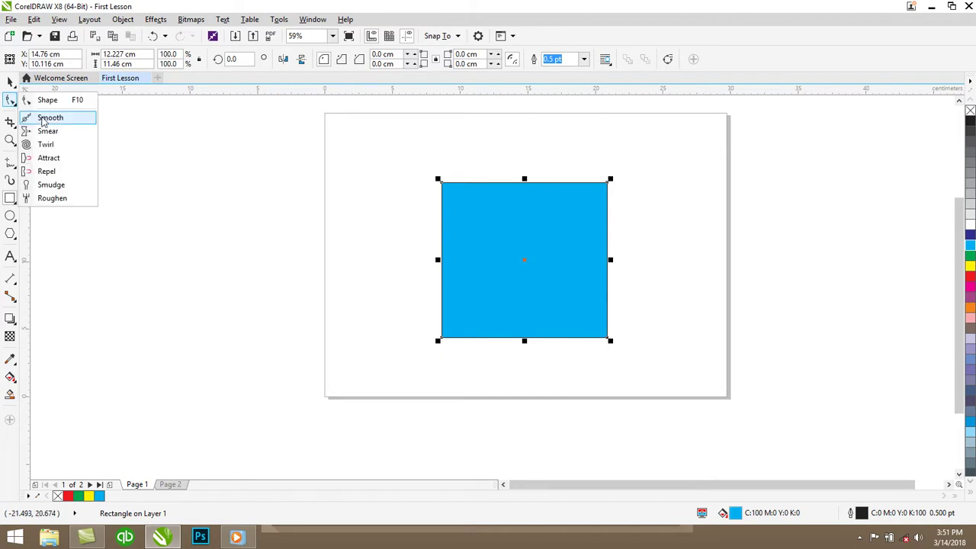
pyautogui.click(44, 118)
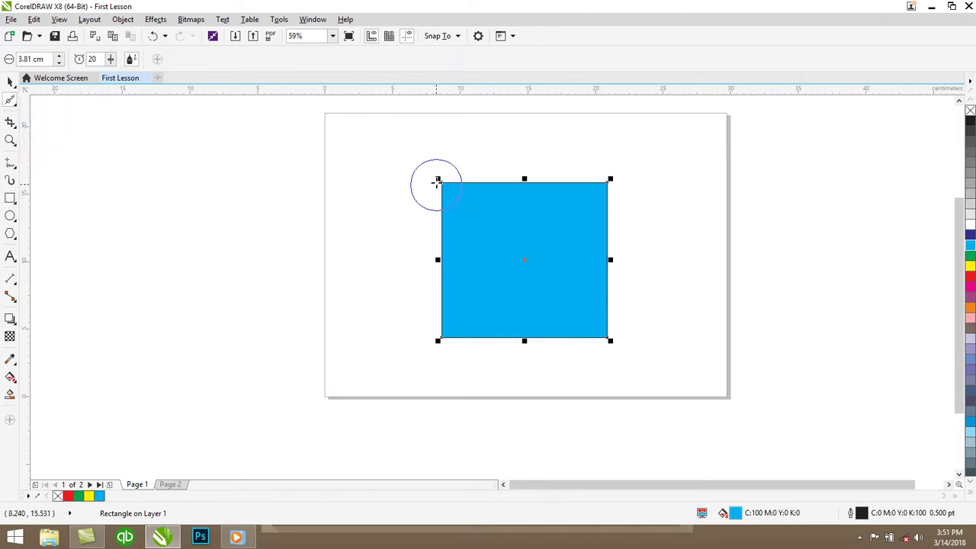
pyautogui.moveTo(440, 181)
pyautogui.mouseDown()
pyautogui.moveTo(475, 219)
pyautogui.moveTo(447, 180)
pyautogui.moveTo(466, 219)
pyautogui.moveTo(456, 183)
pyautogui.moveTo(439, 240)
pyautogui.moveTo(460, 157)
pyautogui.moveTo(463, 187)
pyautogui.mouseUp()
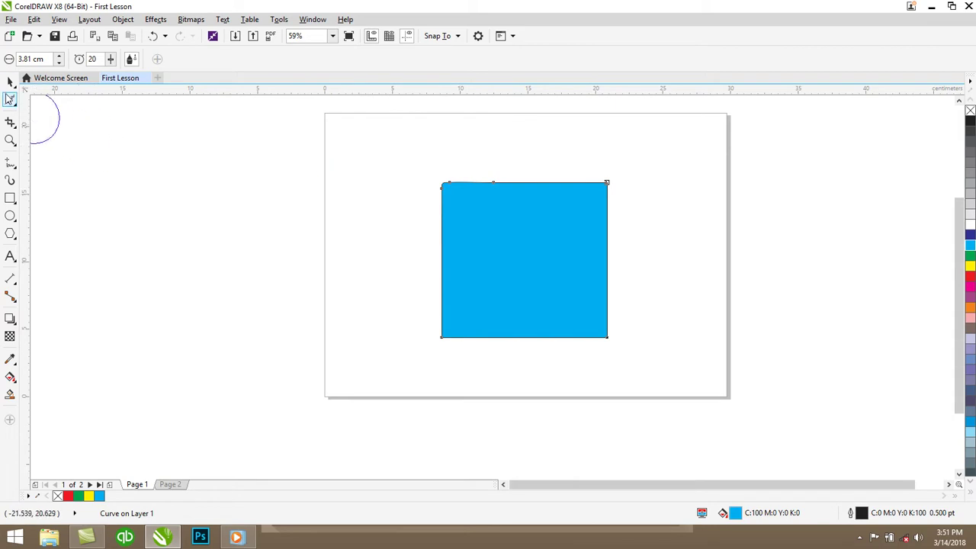
# Reshape the cyan shape by curving its top edge down into a dip and pulling the middle of its right edge inward
pyautogui.click(10, 102)
pyautogui.click(44, 99)
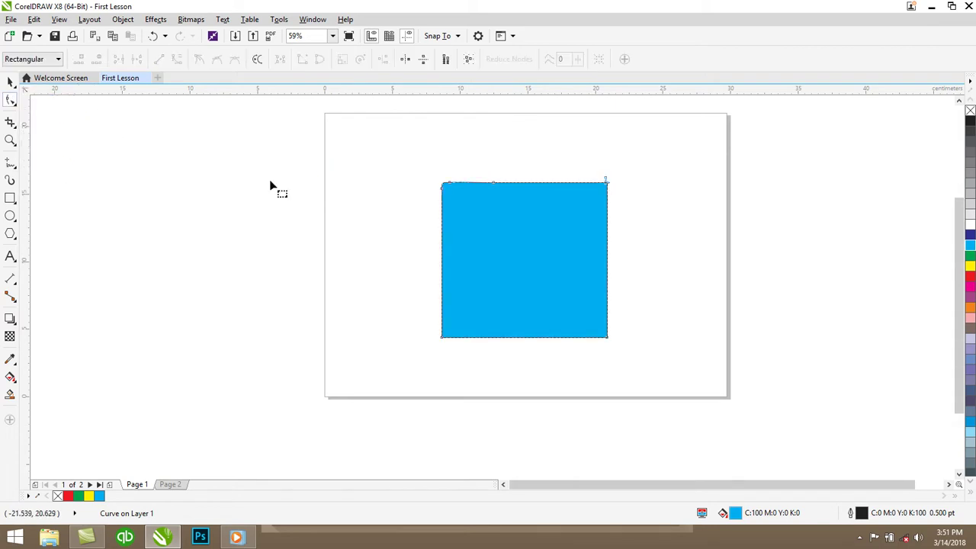
pyautogui.click(493, 184)
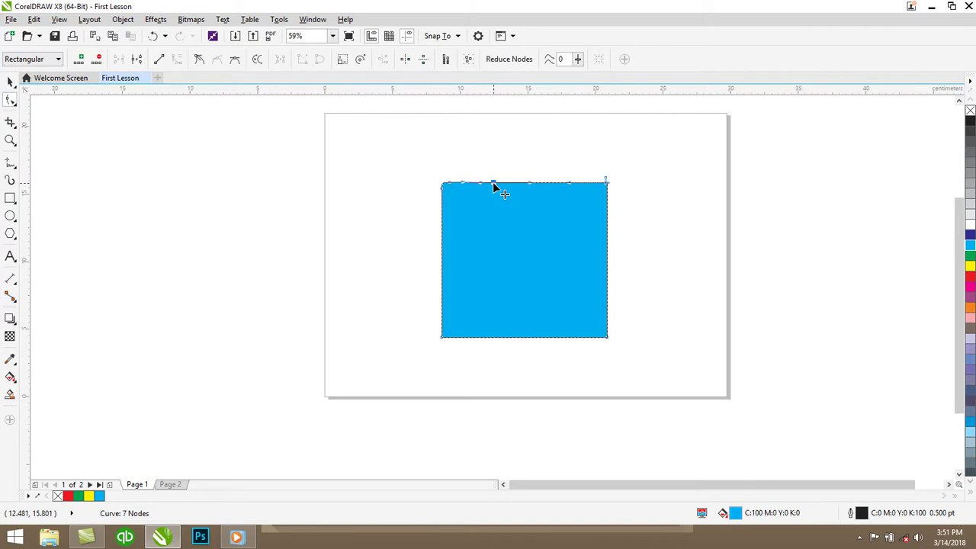
pyautogui.moveTo(494, 183); pyautogui.dragTo(509, 251)
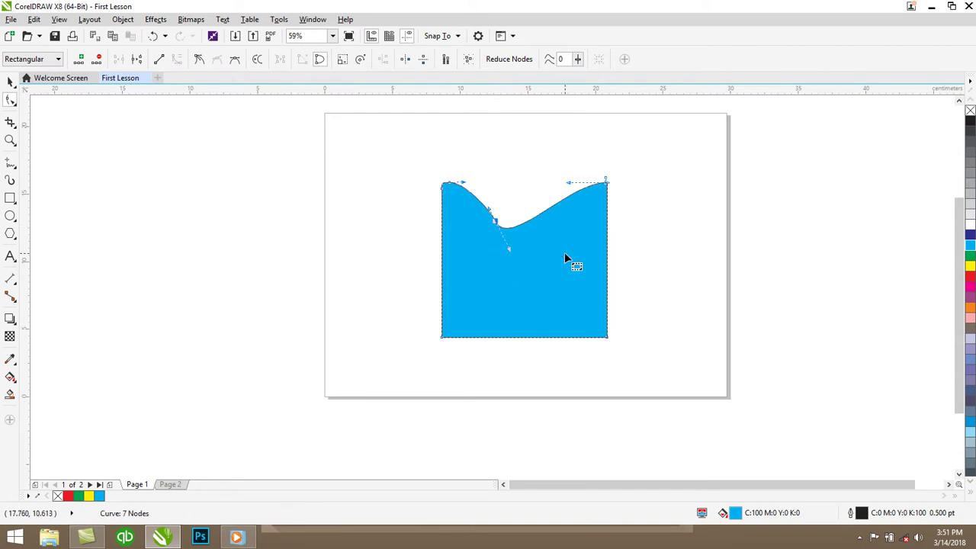
pyautogui.click(608, 265)
pyautogui.moveTo(610, 267); pyautogui.dragTo(551, 268)
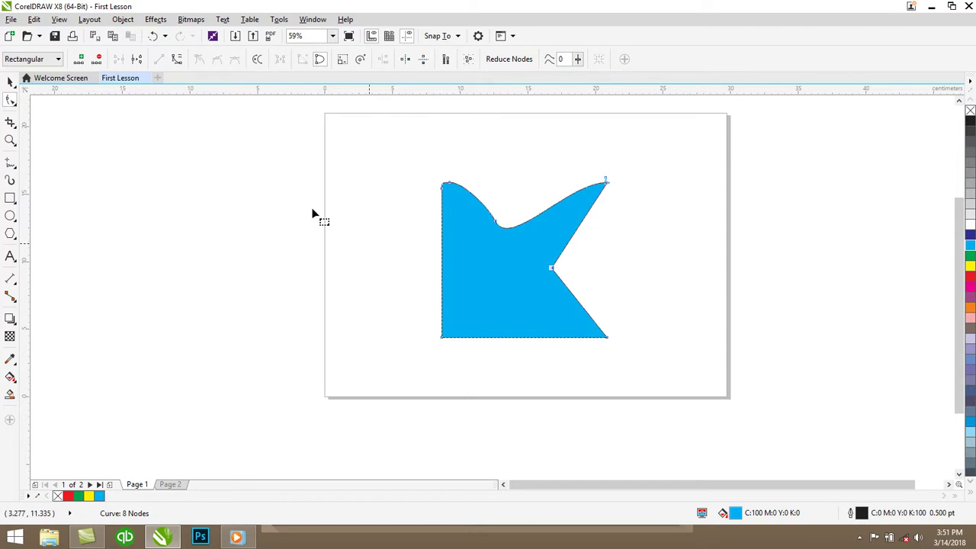
# Round off the sharp inner point of the right-edge notch with the Smooth tool
pyautogui.click(11, 103)
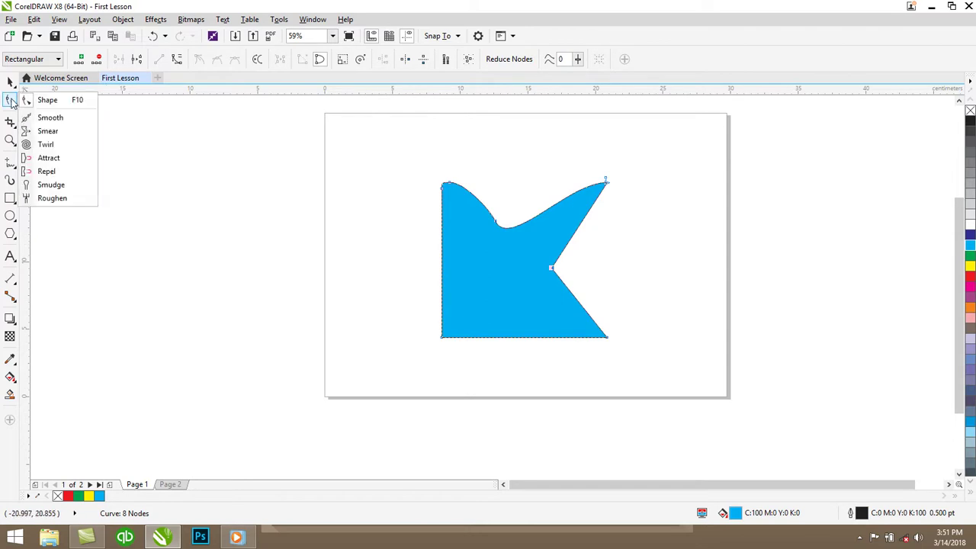
pyautogui.click(46, 117)
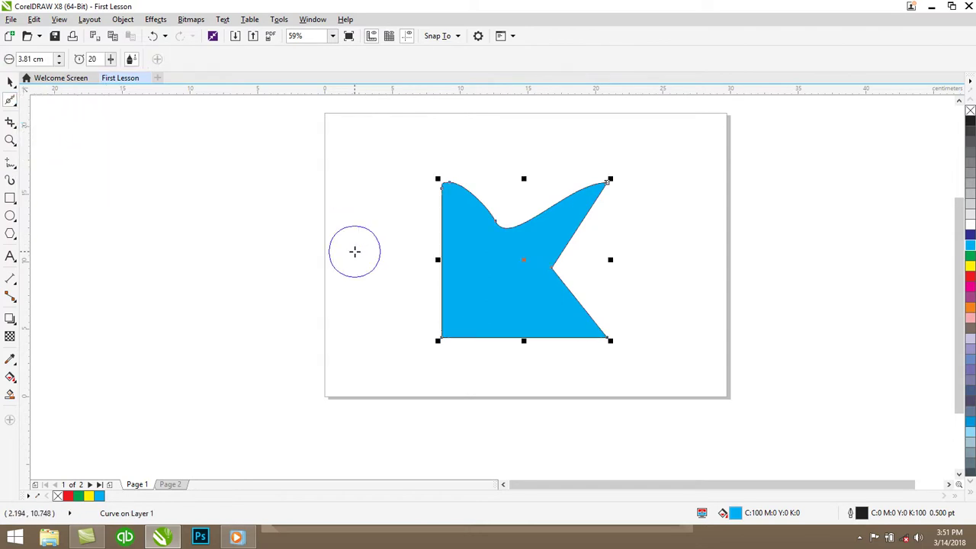
pyautogui.scroll(2, 354, 251)
pyautogui.moveTo(769, 290)
pyautogui.mouseDown()
pyautogui.moveTo(799, 320)
pyautogui.moveTo(796, 291)
pyautogui.moveTo(752, 298)
pyautogui.moveTo(794, 286)
pyautogui.moveTo(748, 306)
pyautogui.moveTo(800, 264)
pyautogui.moveTo(763, 296)
pyautogui.moveTo(805, 280)
pyautogui.moveTo(768, 286)
pyautogui.moveTo(797, 268)
pyautogui.moveTo(772, 293)
pyautogui.moveTo(817, 290)
pyautogui.moveTo(764, 302)
pyautogui.moveTo(806, 281)
pyautogui.mouseUp()
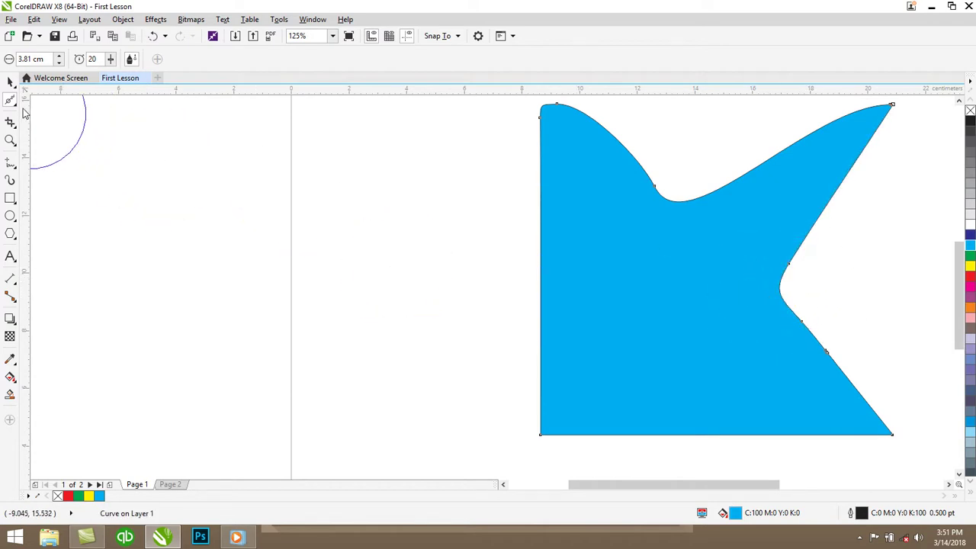
# Deepen and widen the dip in the cyan shape's top edge with the Smear tool, brushing down and to the right
pyautogui.click(12, 100)
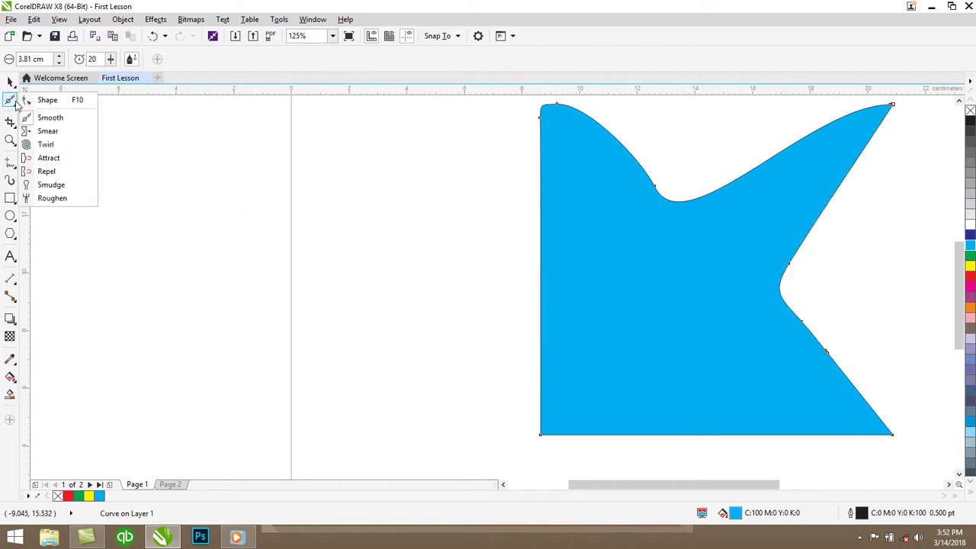
pyautogui.click(46, 131)
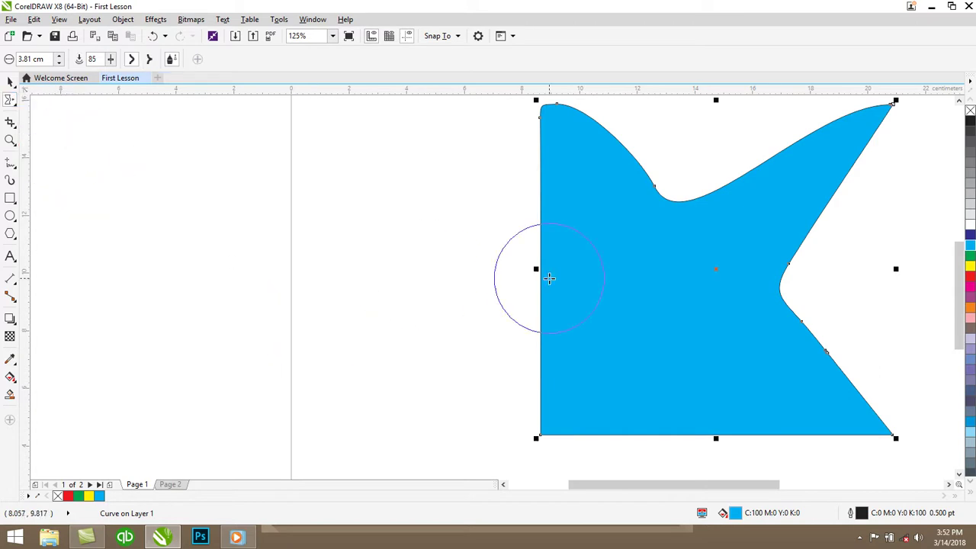
pyautogui.moveTo(653, 185)
pyautogui.mouseDown()
pyautogui.moveTo(629, 219)
pyautogui.moveTo(684, 200)
pyautogui.moveTo(707, 227)
pyautogui.mouseUp()
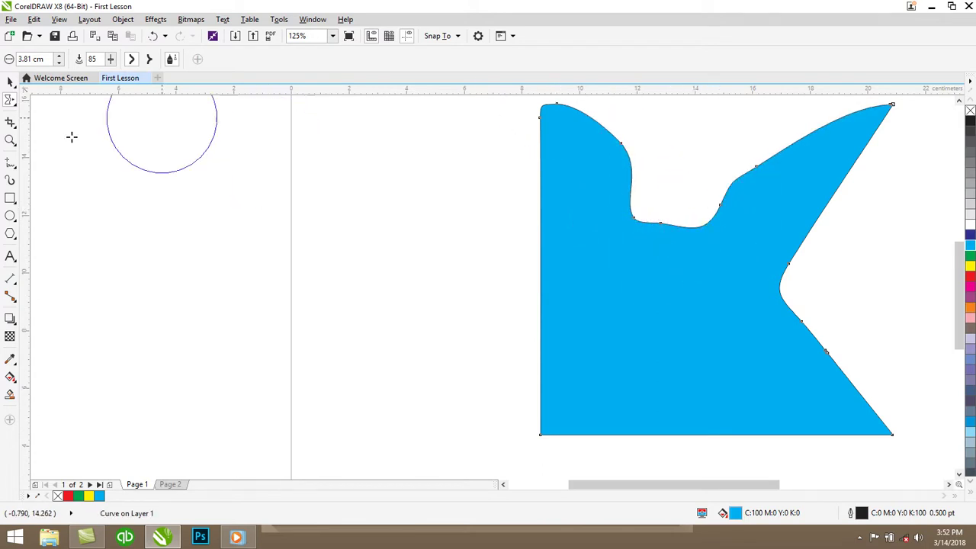
# Wind the cyan shape's lower-left corner into a spiral with the Twirl tool
pyautogui.click(12, 105)
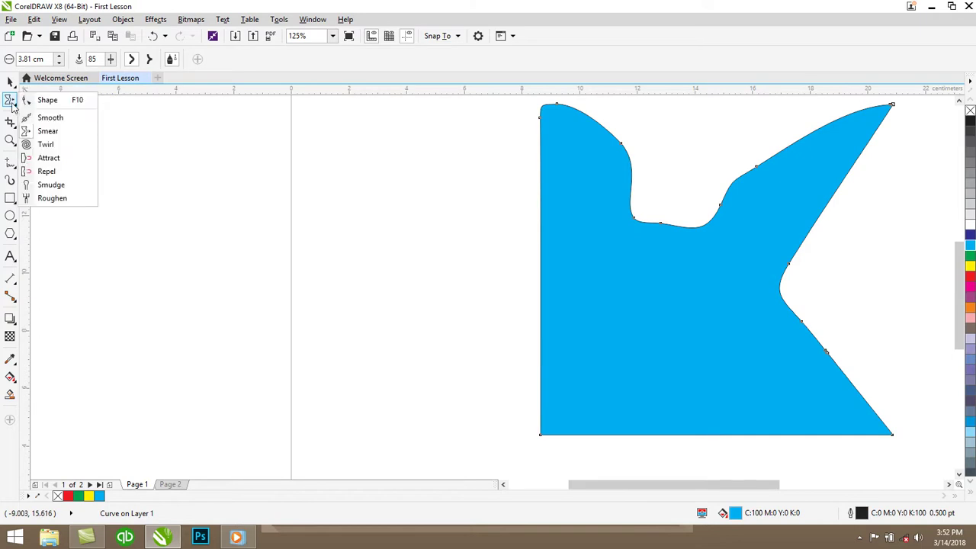
pyautogui.click(44, 144)
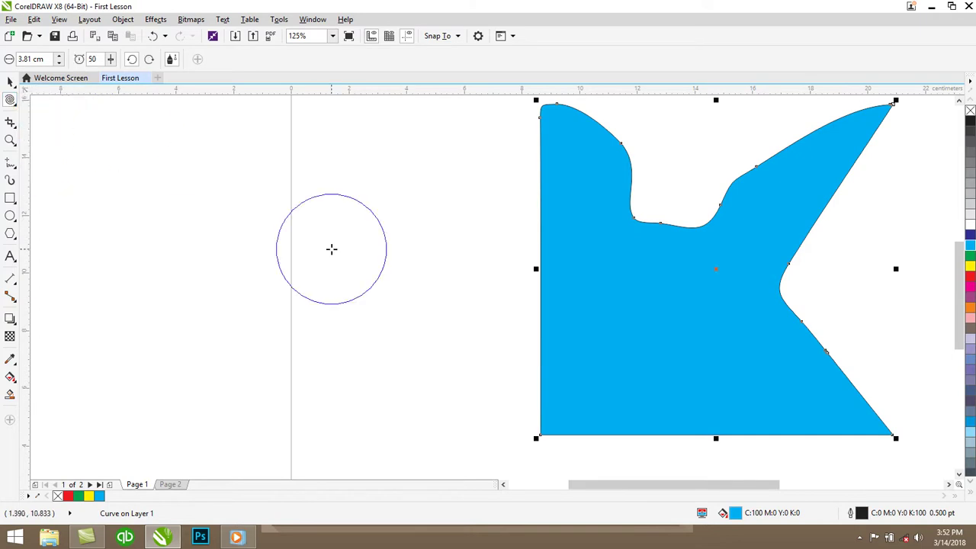
pyautogui.moveTo(538, 435); pyautogui.dragTo(541, 434)
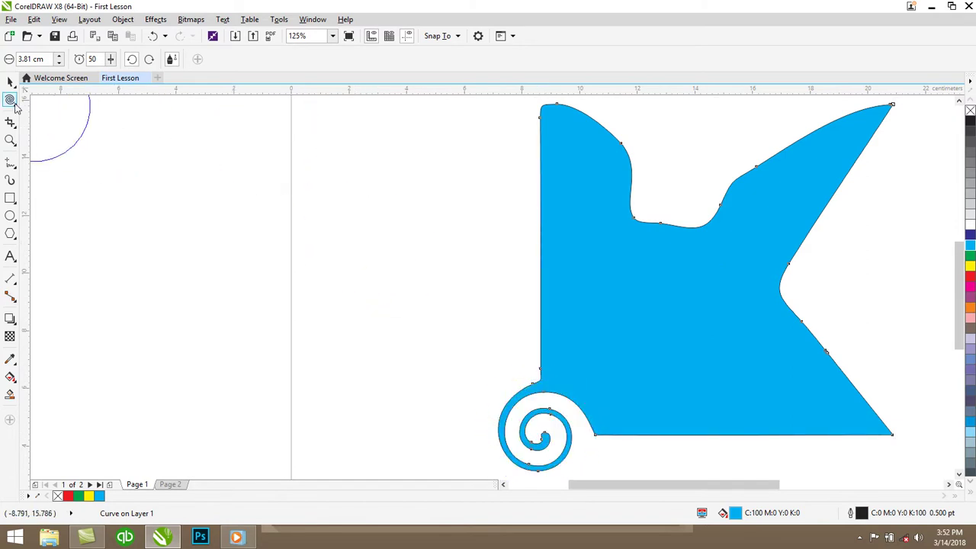
# Pull the cyan shape's lower-right corner inward with the Attract tool, blunting its sharp point
pyautogui.click(11, 100)
pyautogui.moveTo(10, 122)
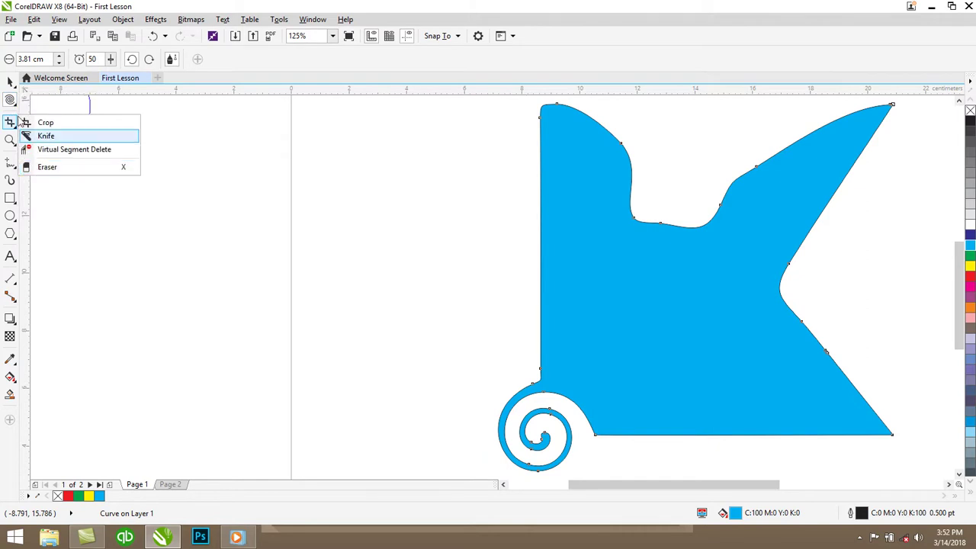
pyautogui.moveTo(10, 102)
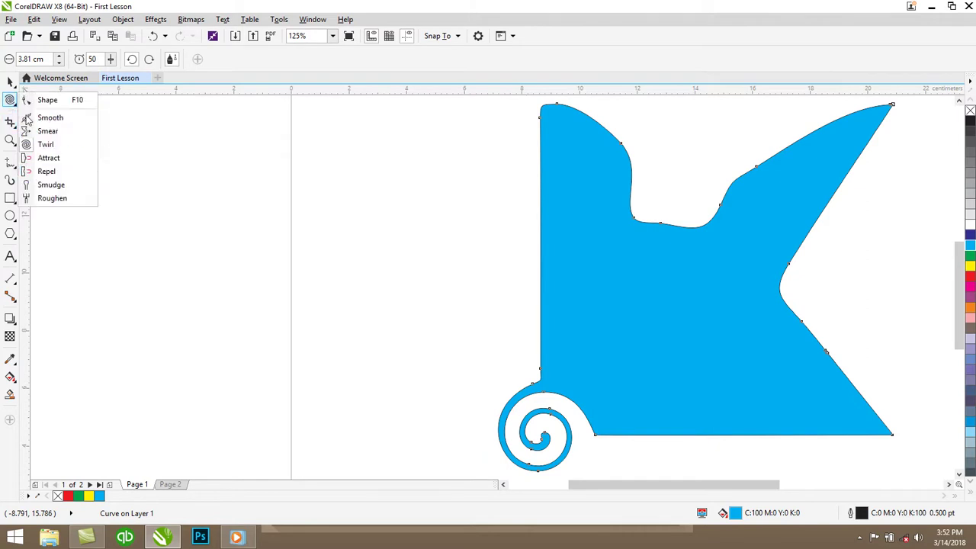
pyautogui.click(48, 160)
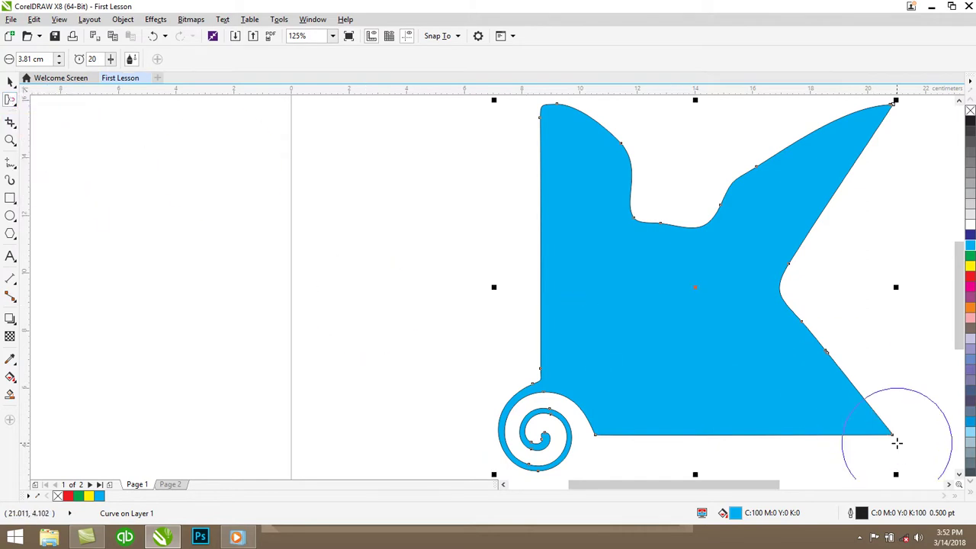
pyautogui.moveTo(890, 434)
pyautogui.mouseDown()
pyautogui.moveTo(867, 414)
pyautogui.moveTo(834, 407)
pyautogui.mouseUp()
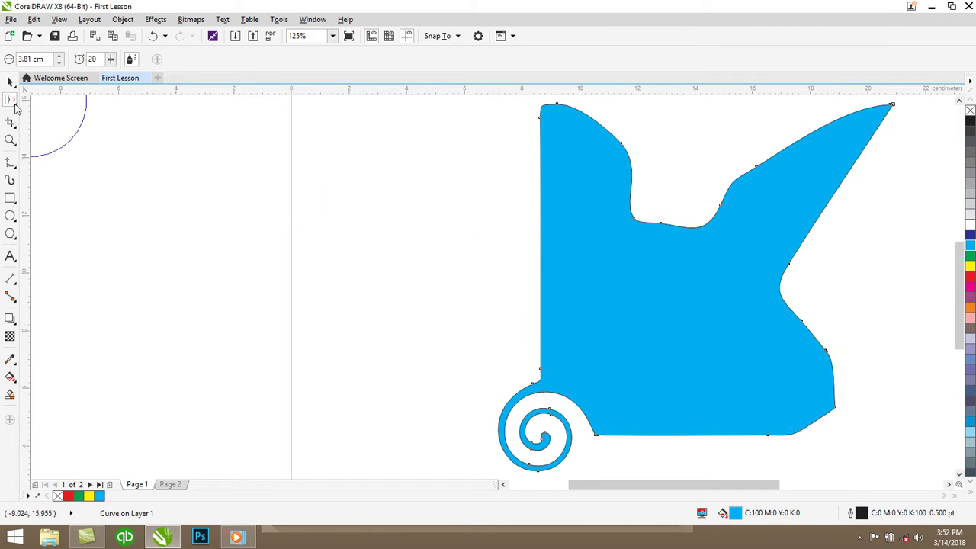
# Bulge the right-edge notch, the top dip and the middle left edge outward with the Repel tool, and push the upper left edge inward
pyautogui.click(15, 103)
pyautogui.click(14, 126)
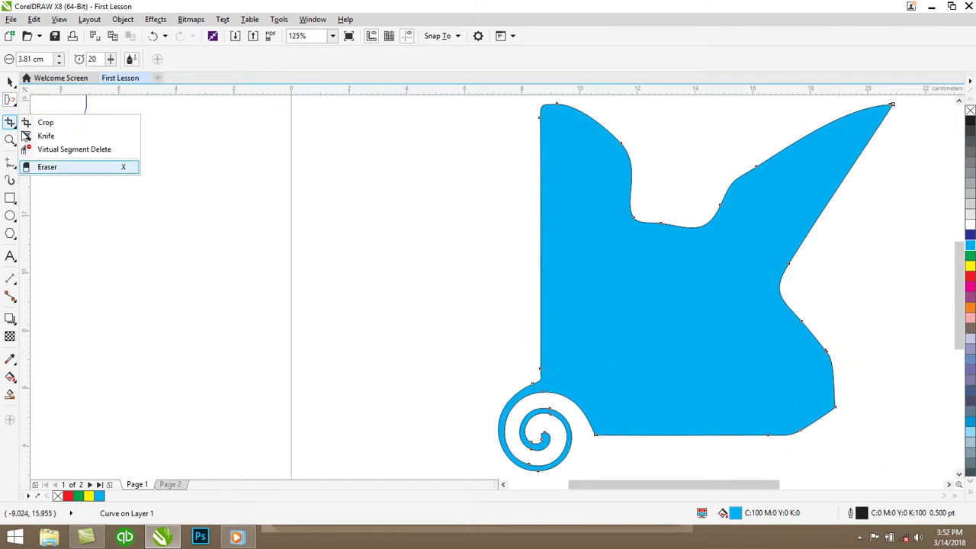
pyautogui.click(14, 104)
pyautogui.click(47, 172)
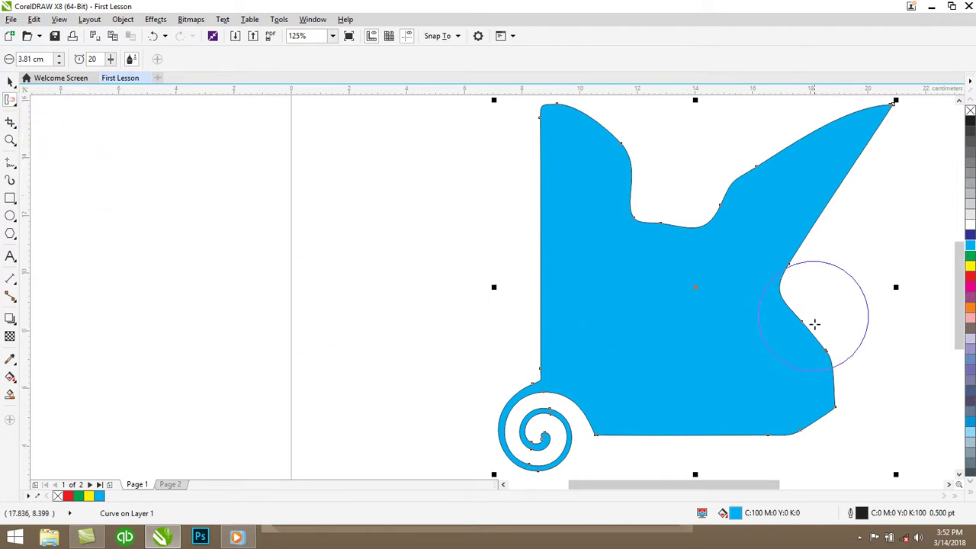
pyautogui.moveTo(800, 321); pyautogui.dragTo(786, 340)
pyautogui.moveTo(666, 234); pyautogui.dragTo(668, 273)
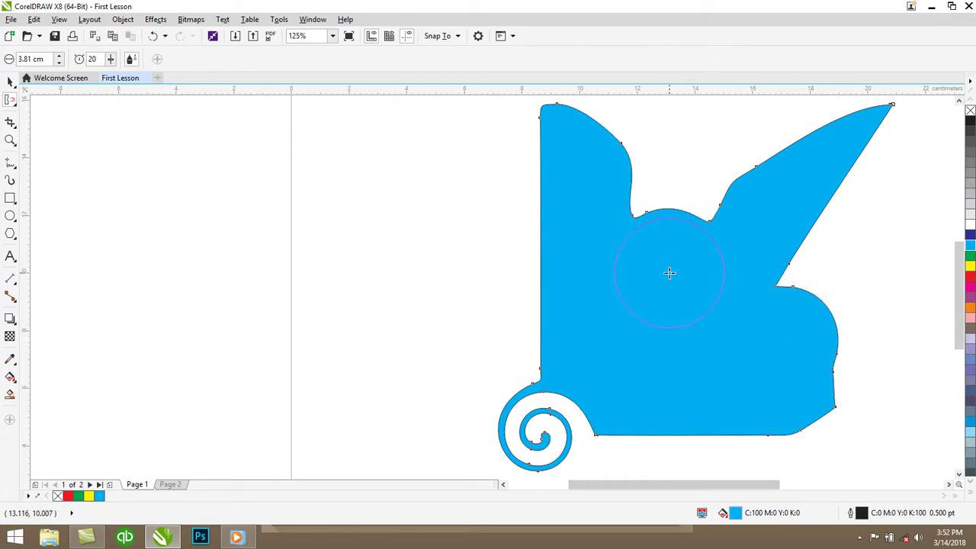
pyautogui.moveTo(541, 256); pyautogui.dragTo(561, 253)
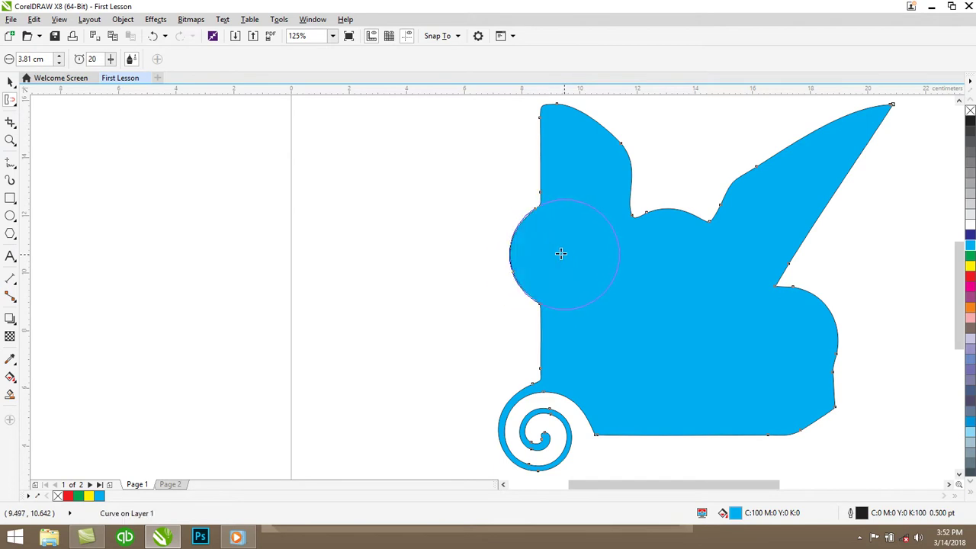
pyautogui.moveTo(537, 160); pyautogui.dragTo(519, 160)
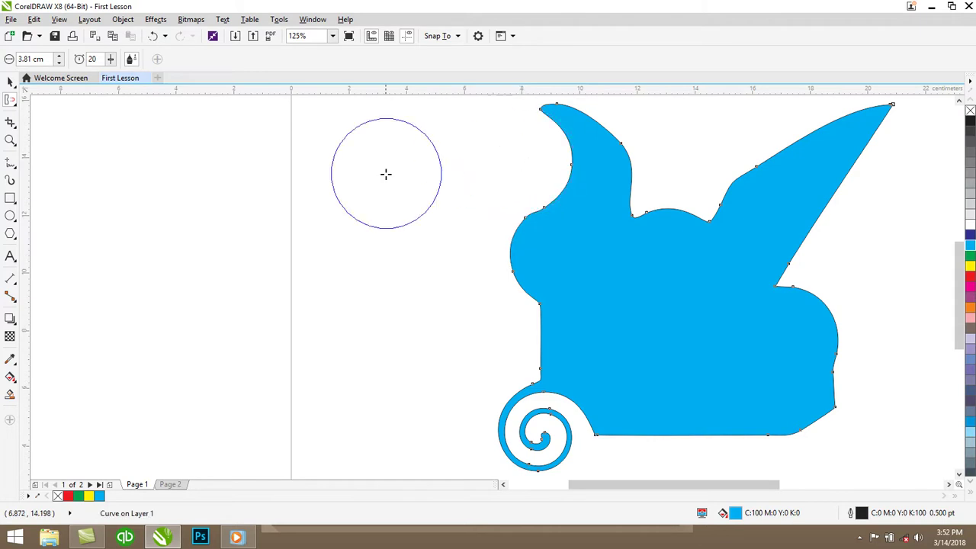
# Pull thin strands out of the left-edge bulge with the Smudge tool, joining them into a narrow loop beside the shape
pyautogui.click(15, 104)
pyautogui.click(14, 124)
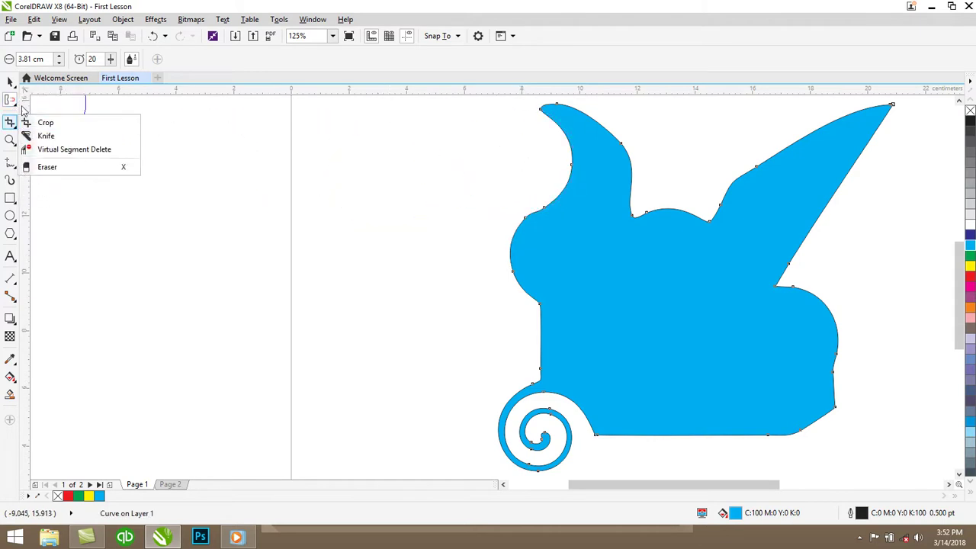
pyautogui.click(15, 103)
pyautogui.click(55, 184)
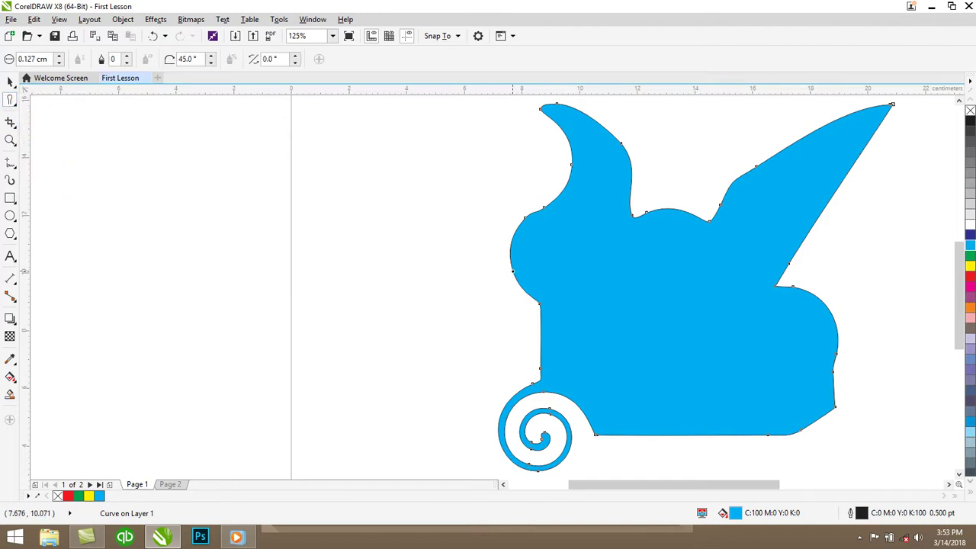
pyautogui.moveTo(513, 272); pyautogui.dragTo(475, 316)
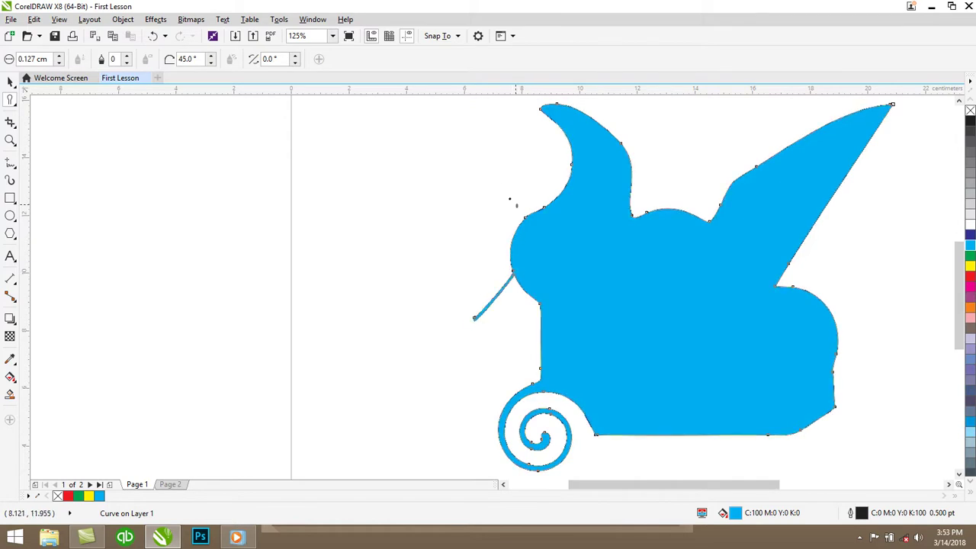
pyautogui.moveTo(525, 216); pyautogui.dragTo(516, 194)
pyautogui.moveTo(479, 253)
pyautogui.mouseDown()
pyautogui.moveTo(464, 290)
pyautogui.moveTo(472, 320)
pyautogui.mouseUp()
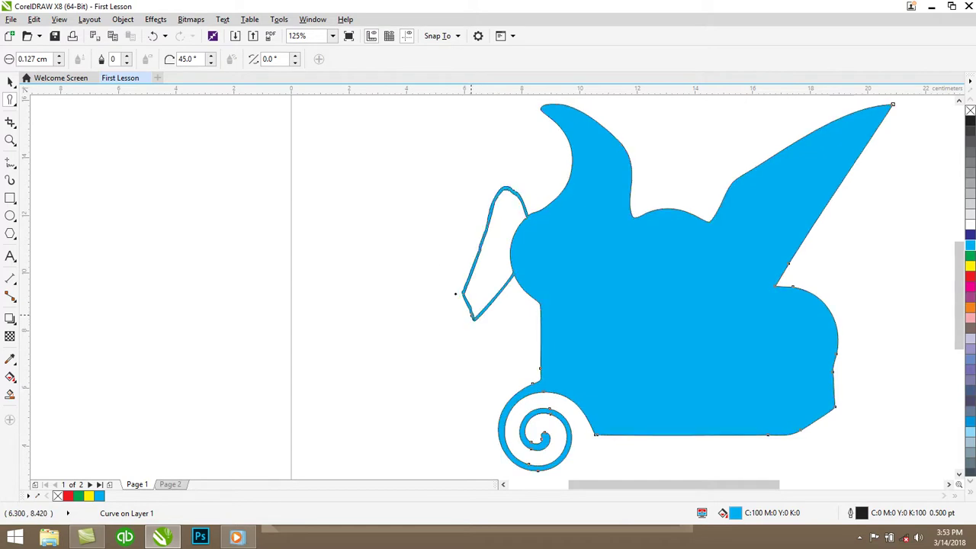
# Set the Smudge tool's nib size to 0.051 cm and its tilt to 36°
pyautogui.click(13, 103)
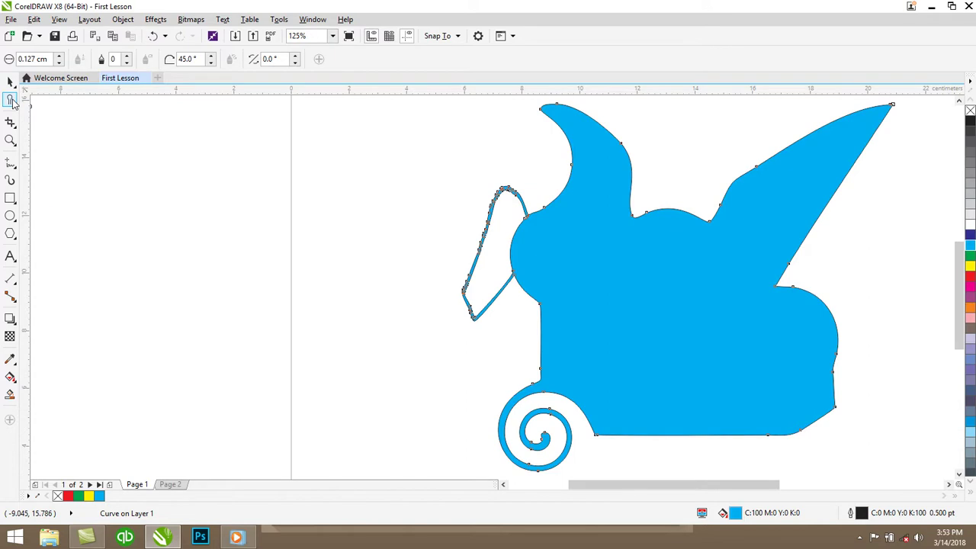
pyautogui.click(58, 64)
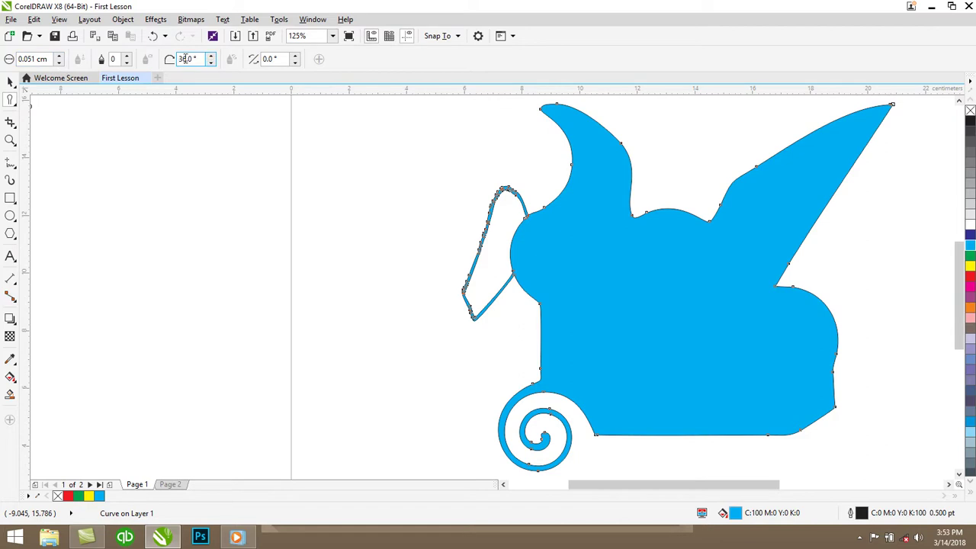
# Switch to the Roughen tool and set its spike frequency to 10, dryness to 10 and tilt to 52°
pyautogui.click(13, 103)
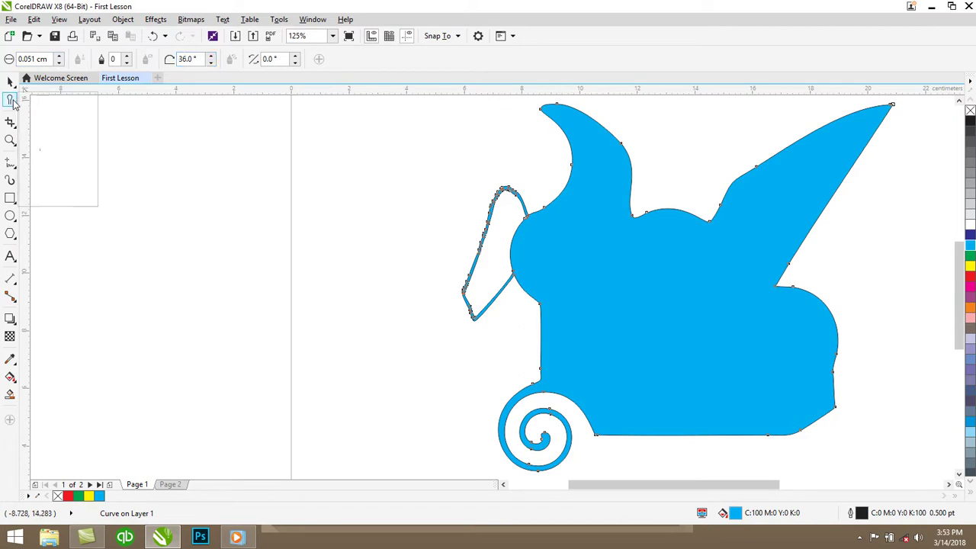
pyautogui.click(12, 125)
pyautogui.click(13, 103)
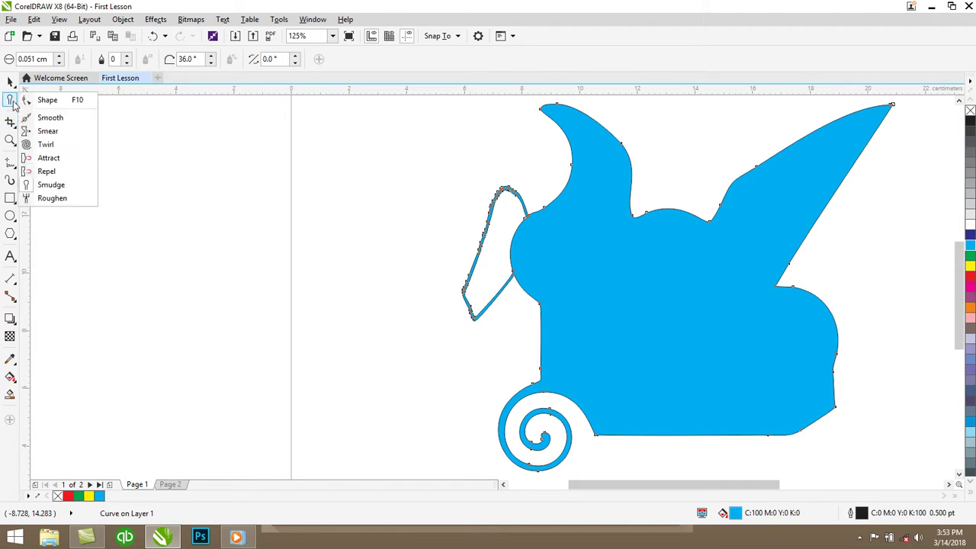
pyautogui.click(52, 198)
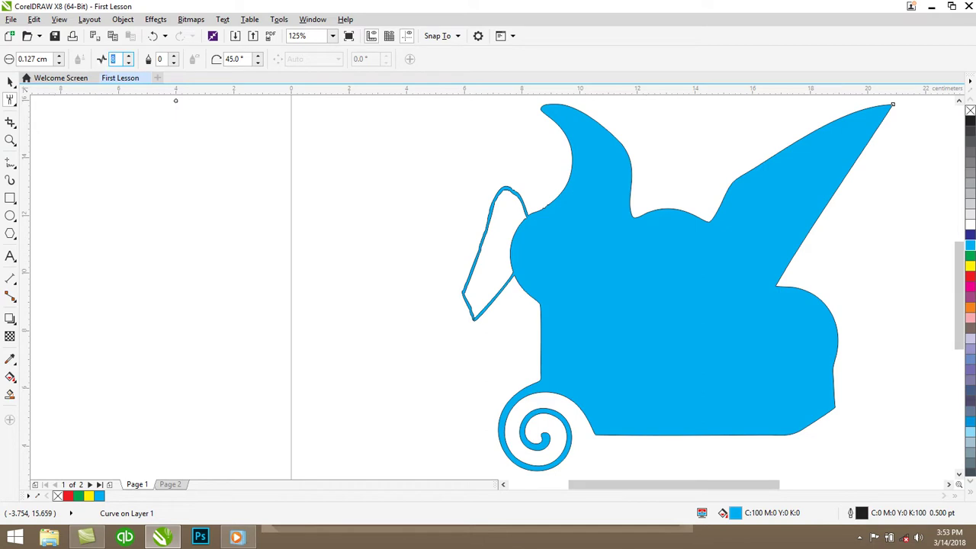
pyautogui.click(500, 228)
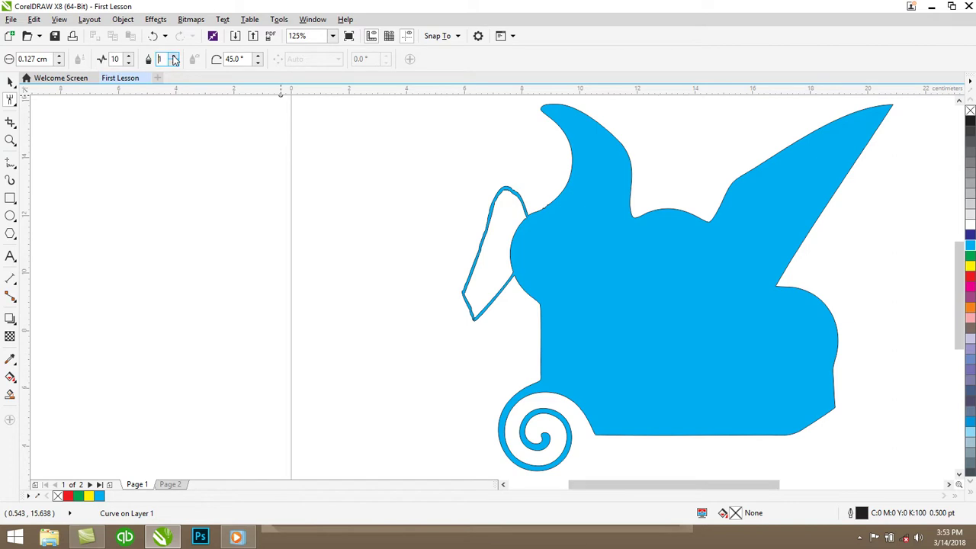
pyautogui.click(244, 58)
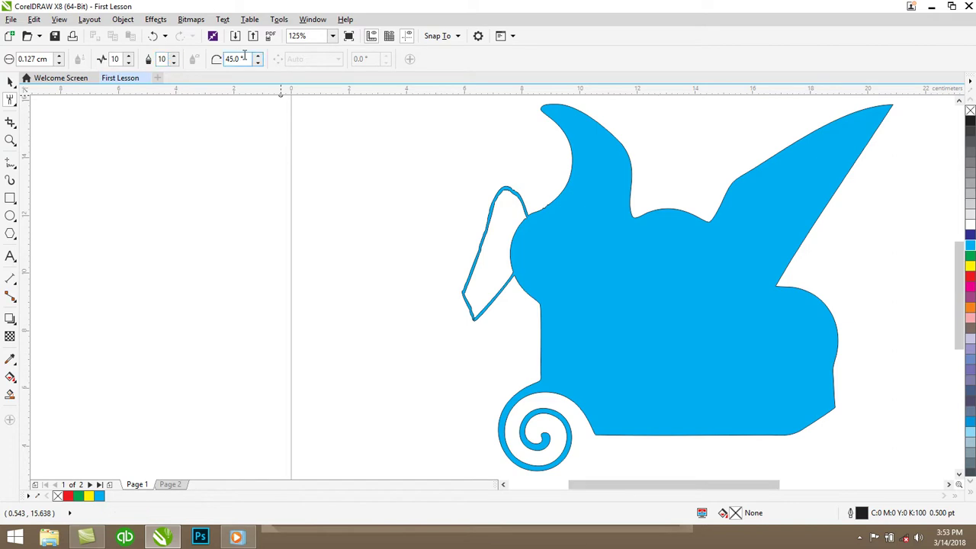
pyautogui.click(258, 59)
pyautogui.click(258, 59)
pyautogui.click(258, 58)
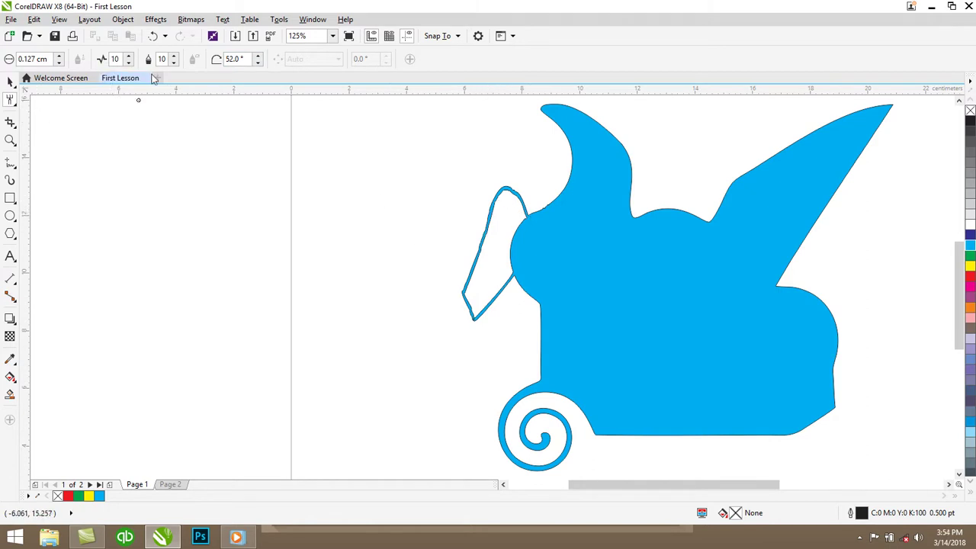
# Delete the reshaped cyan curve from the page
pyautogui.click(11, 125)
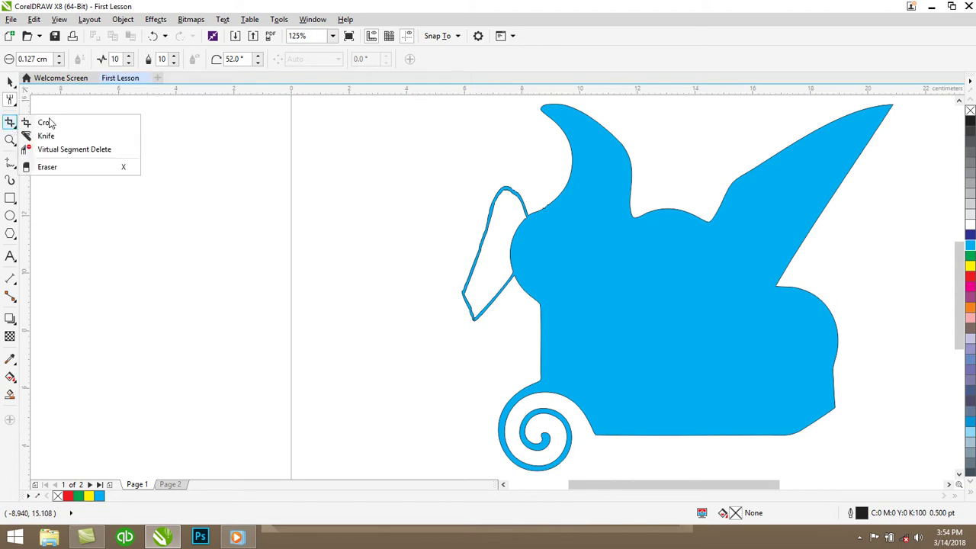
pyautogui.click(48, 123)
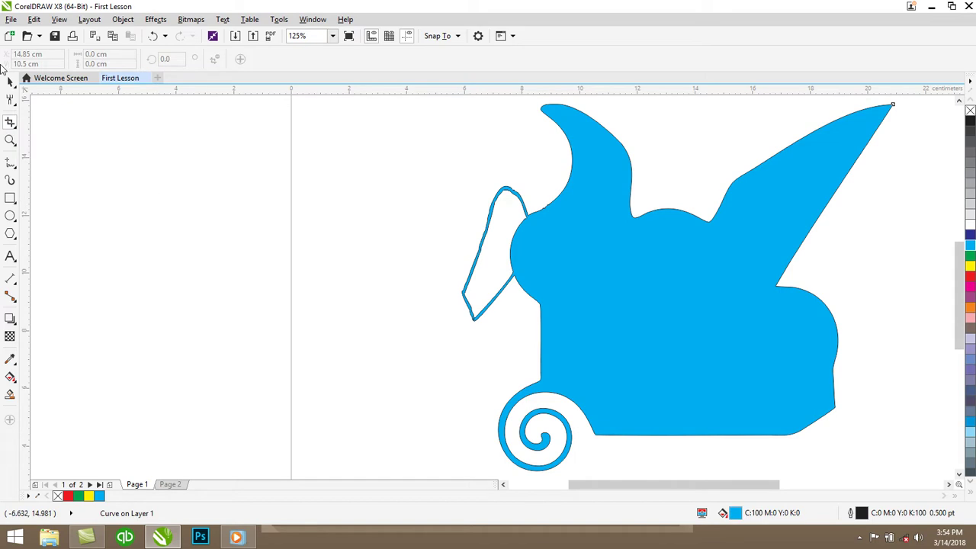
pyautogui.click(9, 81)
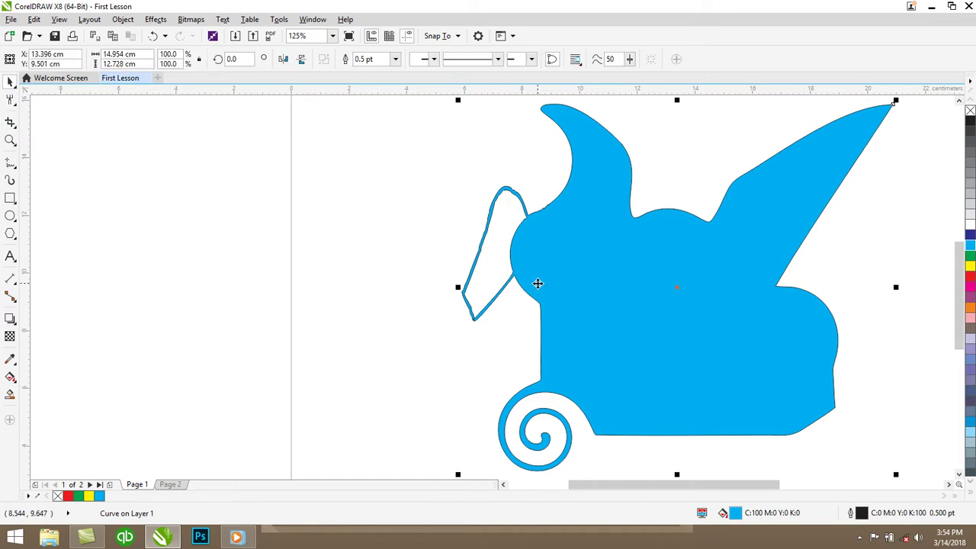
pyautogui.press('Delete')
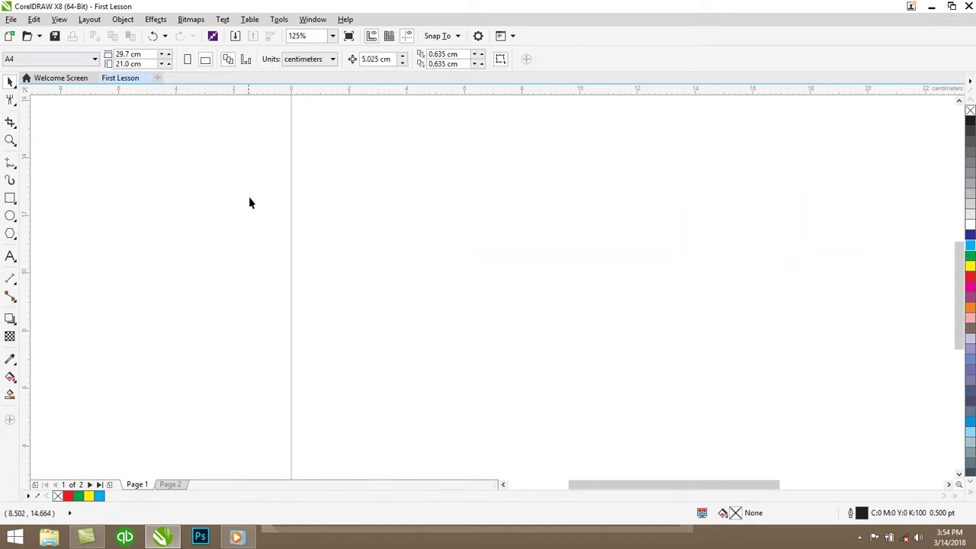
# Draw a rectangle about 3.8 by 4.3 cm near the page's left edge and fill it with dark blue
pyautogui.click(10, 198)
pyautogui.moveTo(349, 194); pyautogui.dragTo(460, 319)
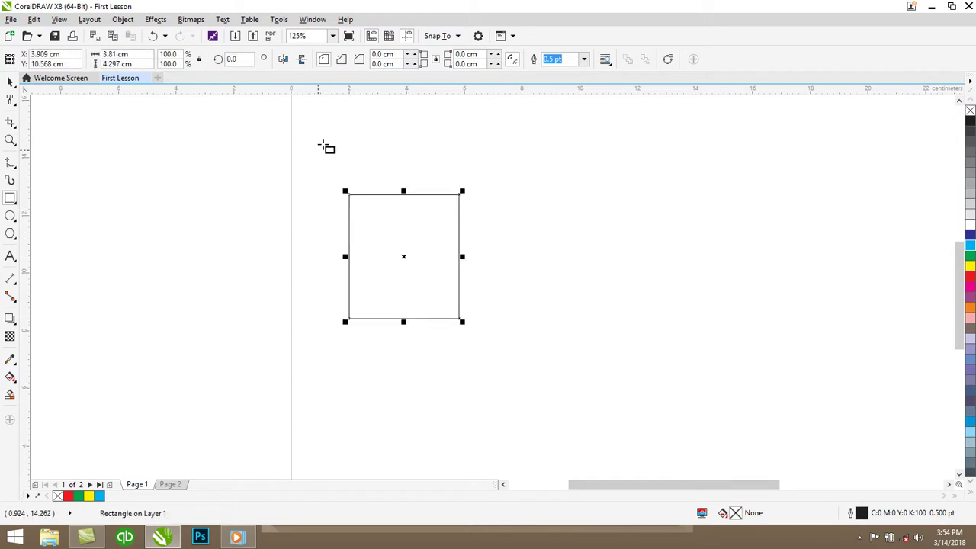
pyautogui.click(970, 236)
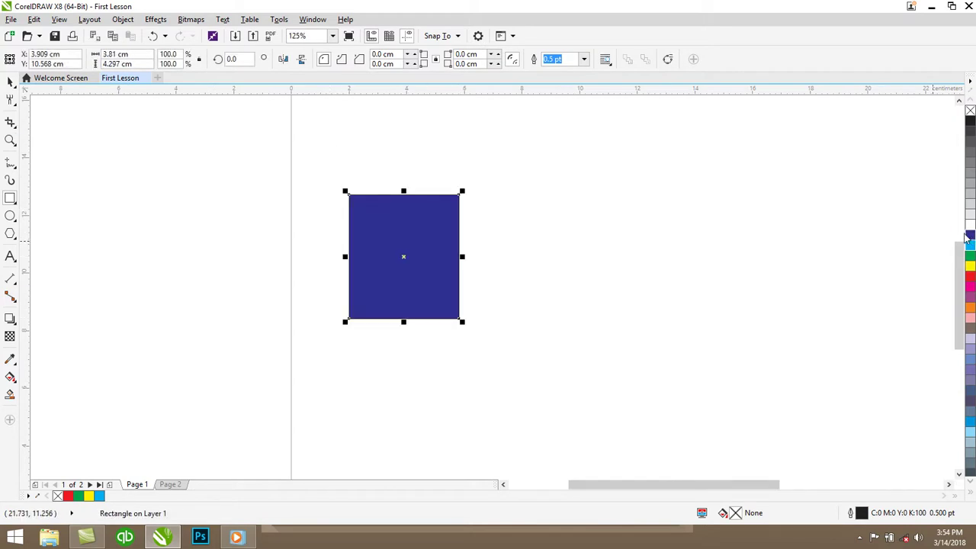
# Crop the dark blue rectangle so that only its right half, about 1.9 cm wide, remains
pyautogui.click(10, 123)
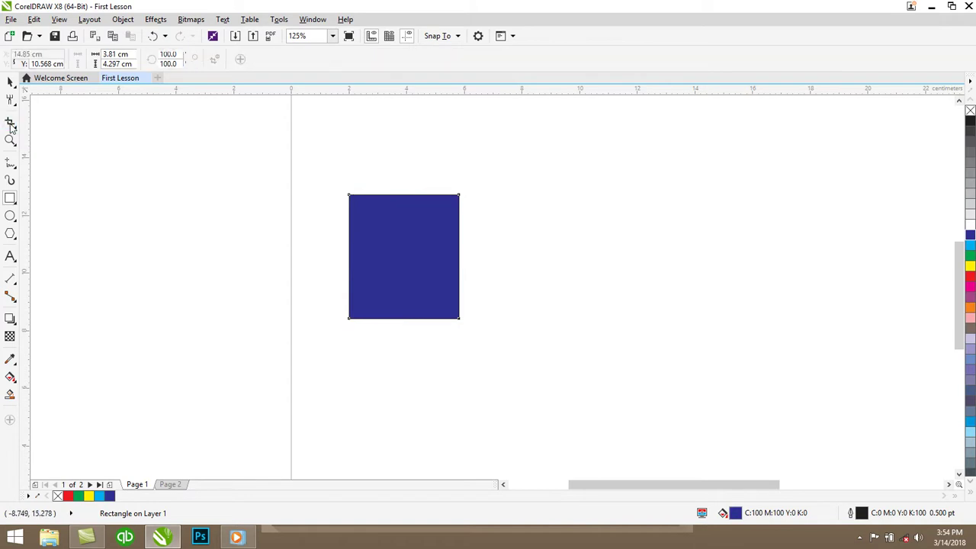
pyautogui.moveTo(403, 183); pyautogui.dragTo(490, 334)
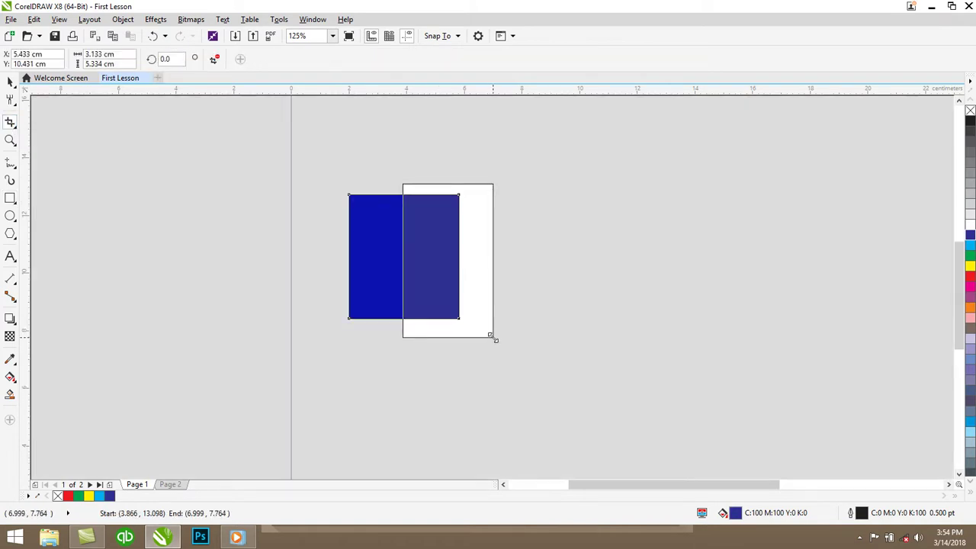
pyautogui.doubleClick(434, 257)
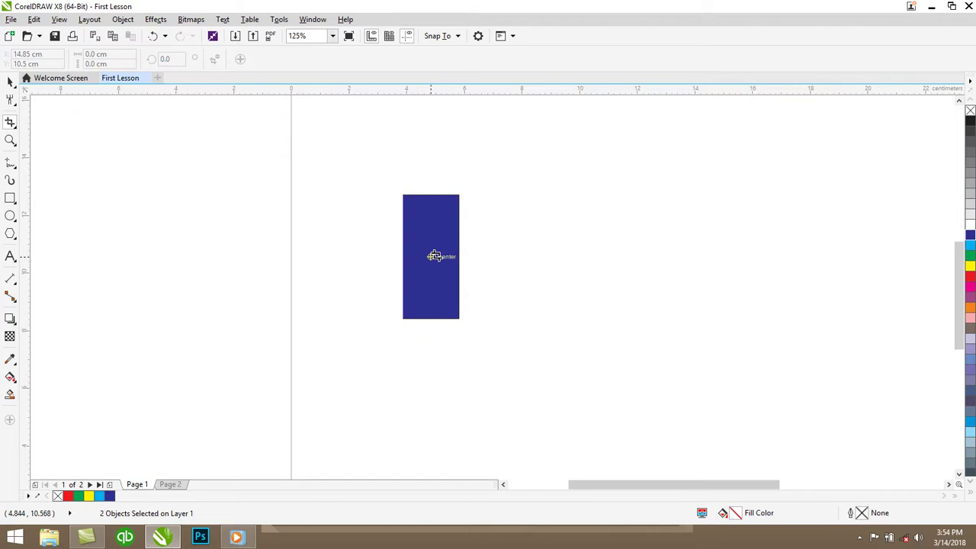
# Use the Knife tool to cut the blue shape and split the narrow strip vertically down its middle
pyautogui.click(13, 128)
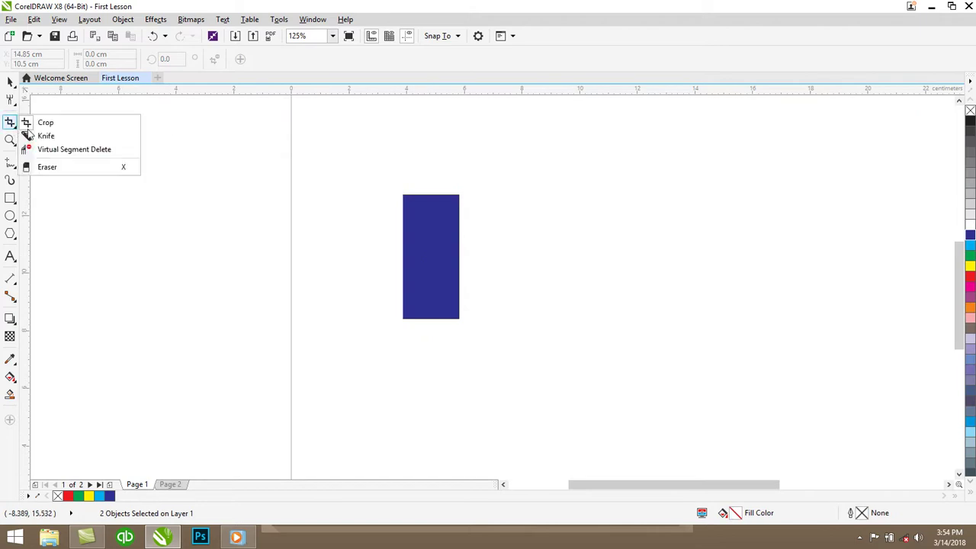
pyautogui.click(42, 136)
pyautogui.moveTo(400, 256); pyautogui.dragTo(488, 270)
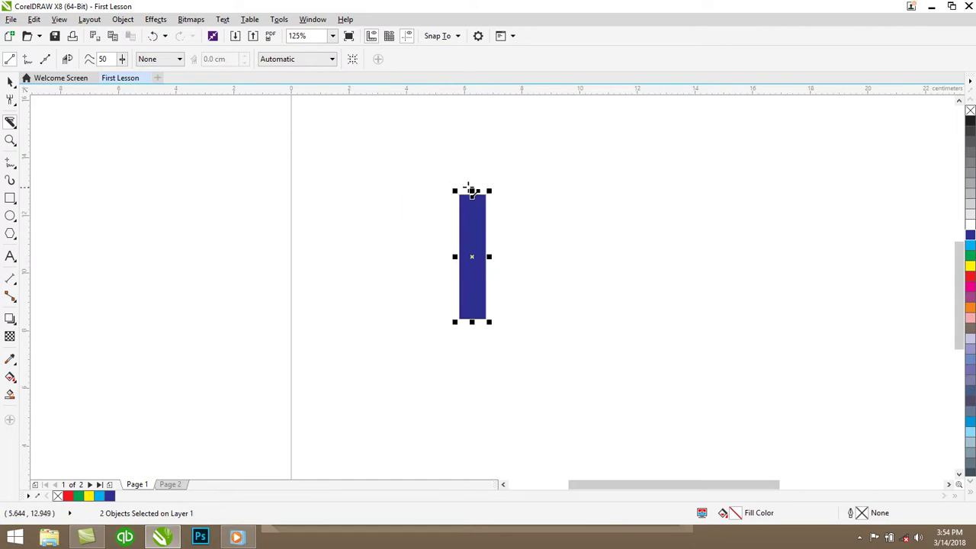
pyautogui.moveTo(473, 187); pyautogui.dragTo(472, 333)
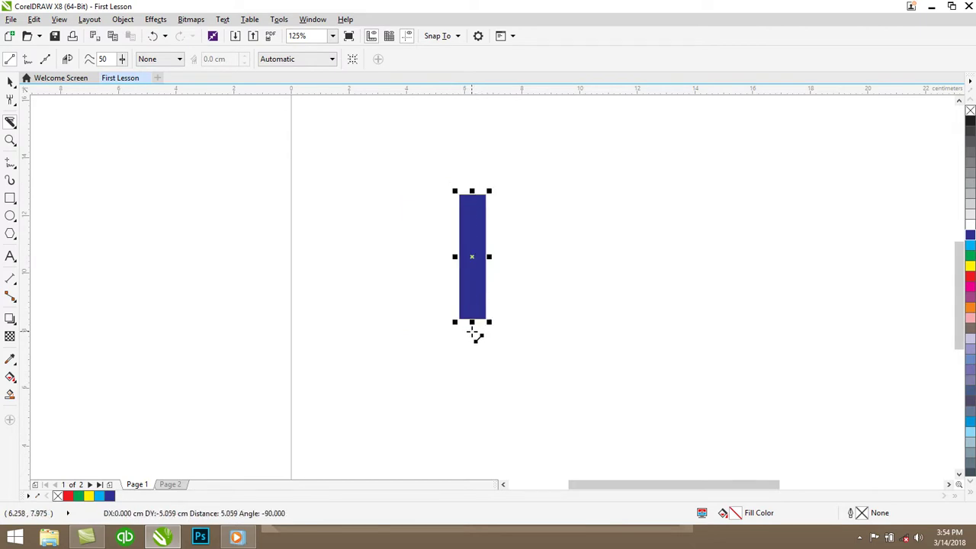
# Pick the right half of the split strip and move it to the right, away from the left half
pyautogui.click(10, 81)
pyautogui.press('Escape')
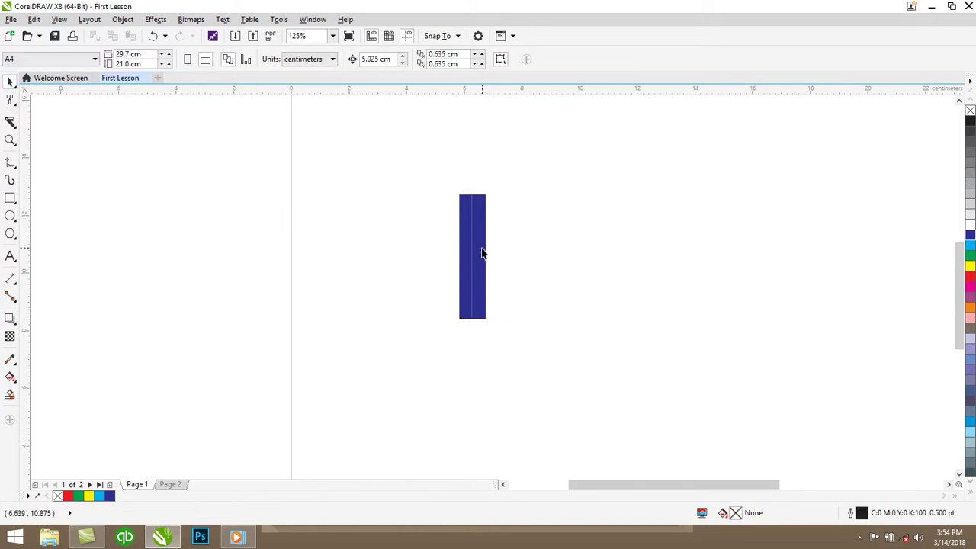
pyautogui.click(481, 255)
pyautogui.moveTo(481, 255); pyautogui.dragTo(517, 250)
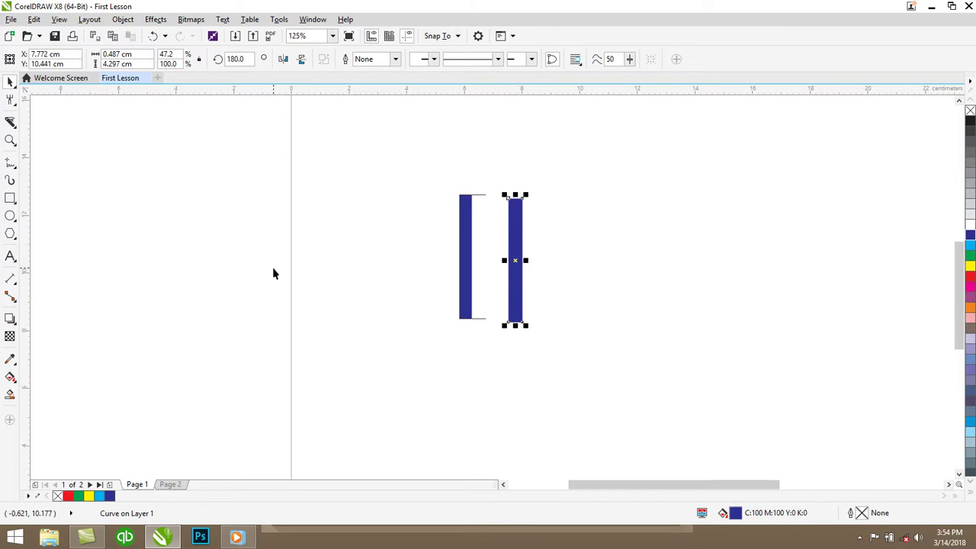
# Remove both blue strips and their leftover outline segments with the Virtual Segment Delete tool
pyautogui.click(11, 99)
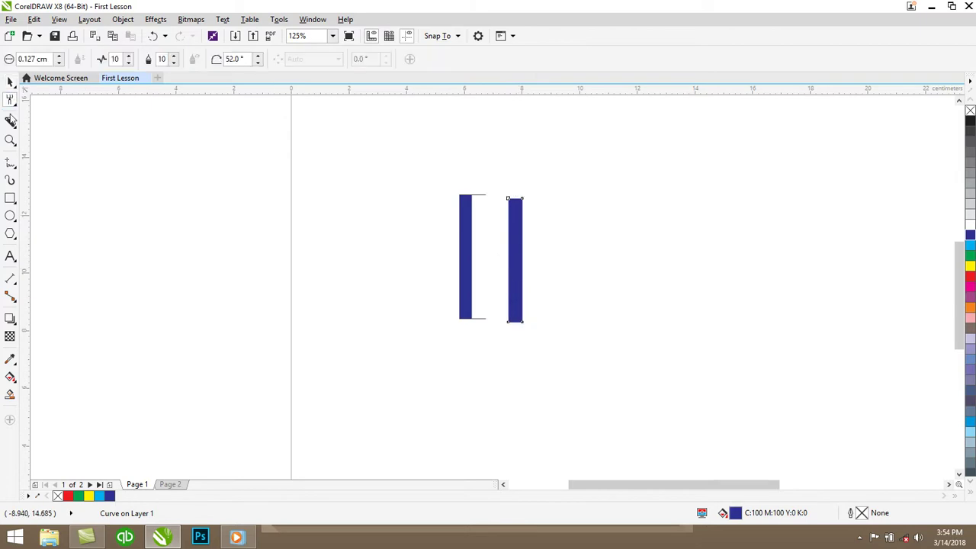
pyautogui.click(10, 122)
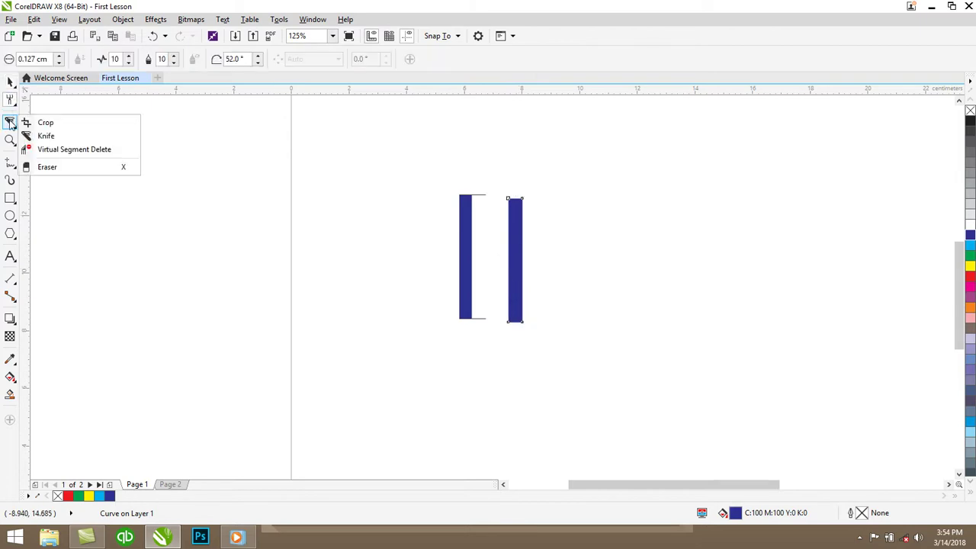
pyautogui.click(46, 150)
pyautogui.moveTo(448, 262); pyautogui.dragTo(509, 358)
pyautogui.moveTo(488, 278); pyautogui.dragTo(531, 340)
pyautogui.moveTo(444, 191); pyautogui.dragTo(538, 265)
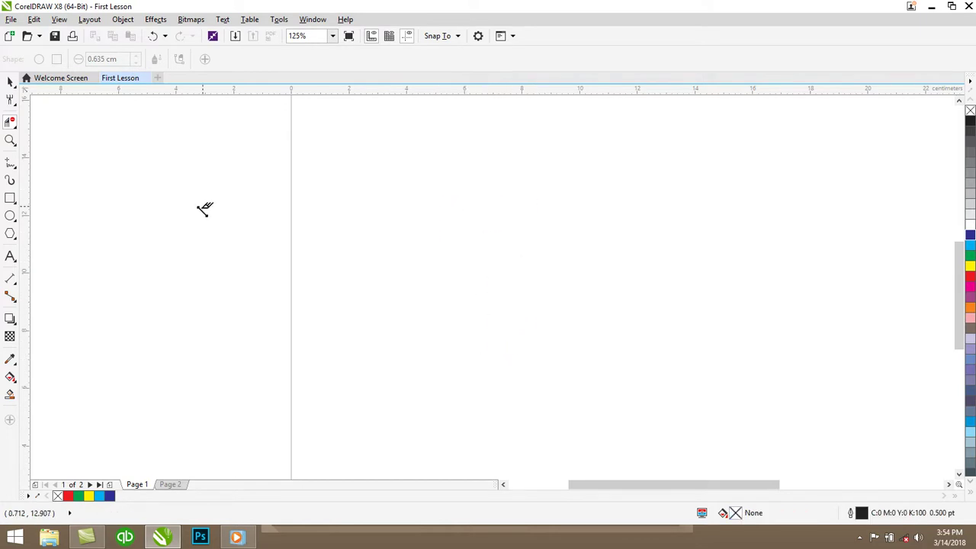
# Draw a circle about 6.8 by 6.9 cm near the page's left edge and fill it with green
pyautogui.click(10, 216)
pyautogui.moveTo(314, 196); pyautogui.dragTo(515, 396)
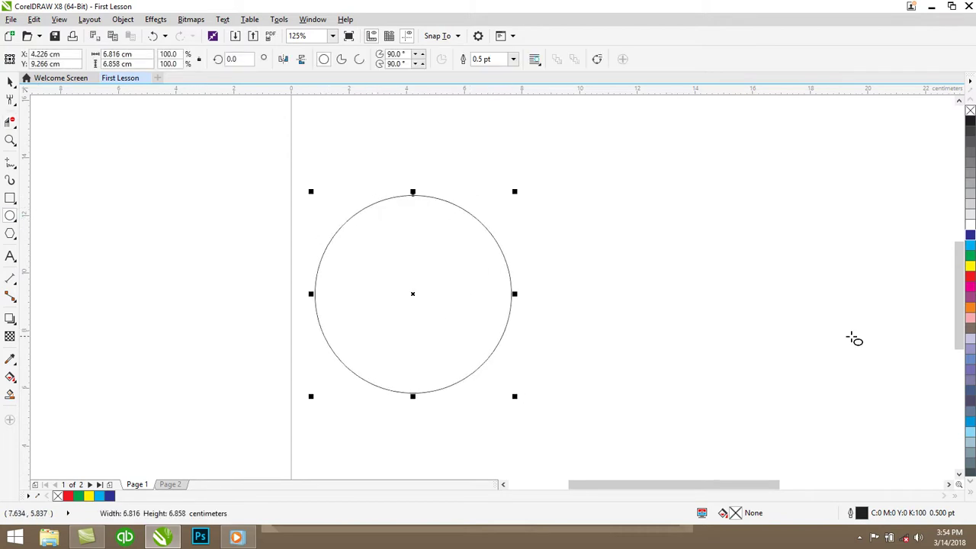
pyautogui.click(970, 257)
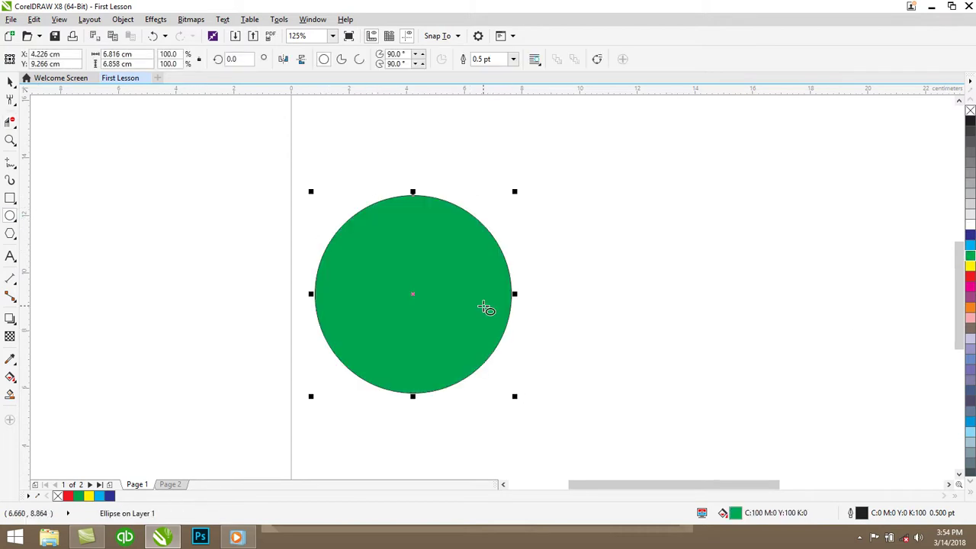
# Erase several freehand strokes through the top, left side and lower middle of the green circle with the Eraser tool
pyautogui.click(10, 124)
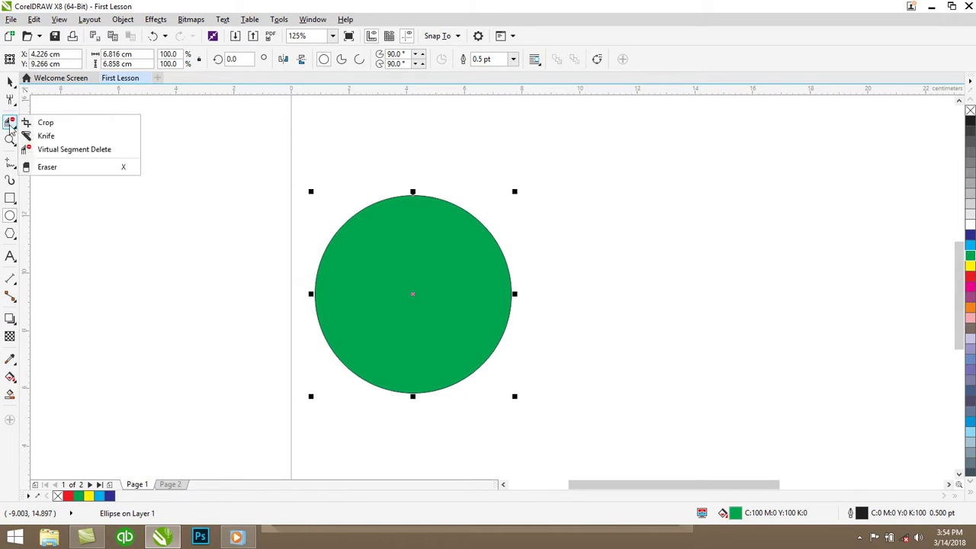
pyautogui.click(44, 168)
pyautogui.moveTo(371, 218)
pyautogui.mouseDown()
pyautogui.moveTo(406, 247)
pyautogui.moveTo(423, 209)
pyautogui.moveTo(402, 252)
pyautogui.moveTo(483, 200)
pyautogui.moveTo(440, 259)
pyautogui.mouseUp()
pyautogui.moveTo(370, 286)
pyautogui.mouseDown()
pyautogui.moveTo(315, 351)
pyautogui.moveTo(442, 339)
pyautogui.mouseUp()
# Magnify the erased green shape to 500% with the Zoom tool and reduce the view back to 125%
pyautogui.click(12, 141)
pyautogui.click(37, 139)
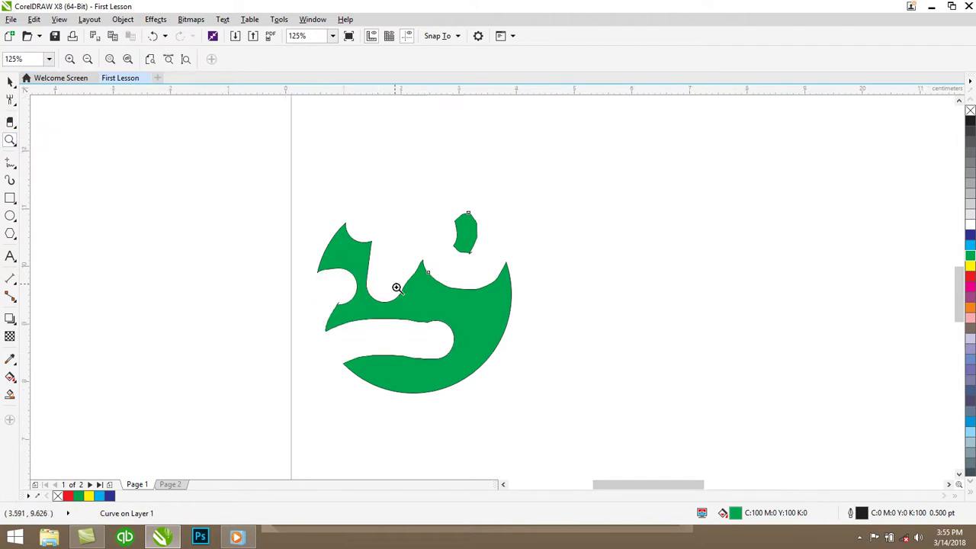
pyautogui.click(396, 290)
pyautogui.click(396, 292)
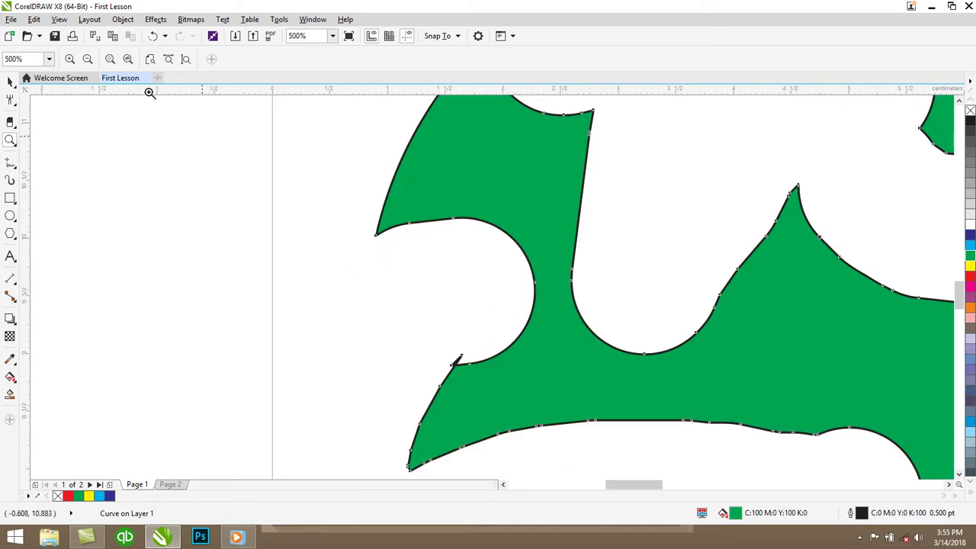
pyautogui.click(87, 59)
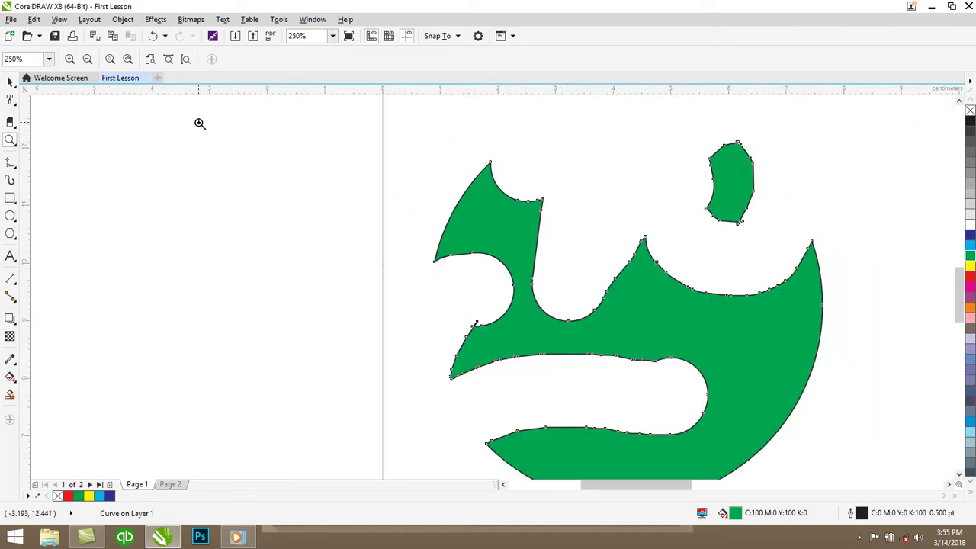
pyautogui.click(87, 59)
pyautogui.click(88, 60)
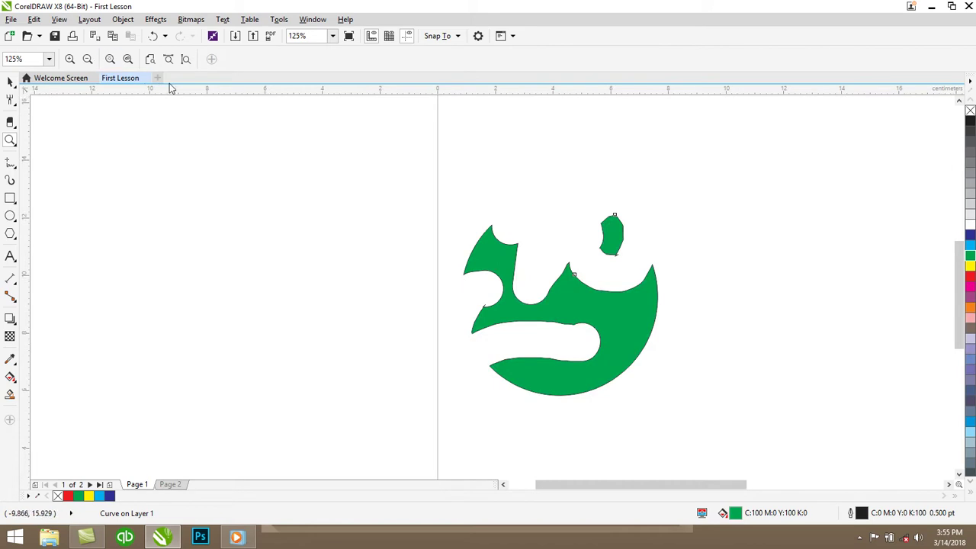
# View the drawing zoomed to the selection, to the page width, to the page height and with the To Fit level
pyautogui.click(111, 59)
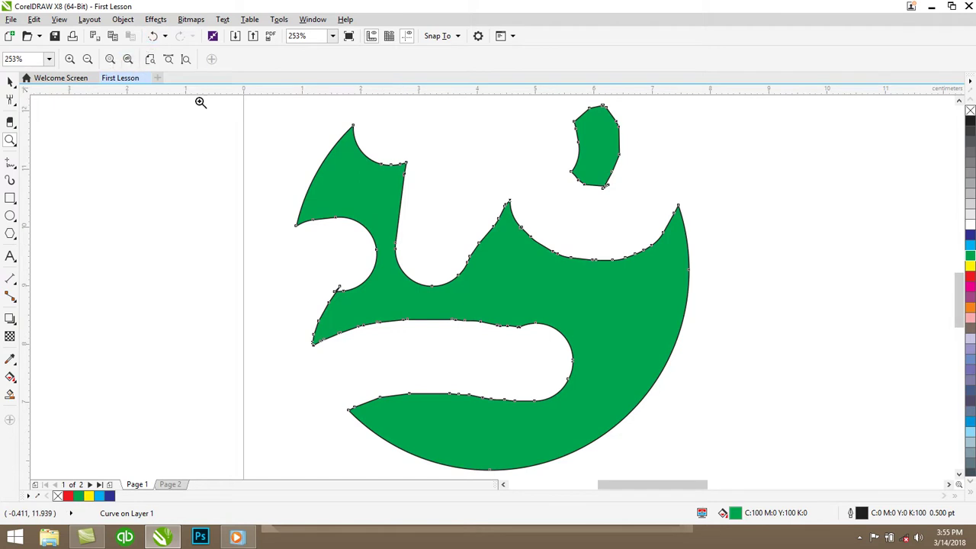
pyautogui.click(165, 60)
pyautogui.click(169, 60)
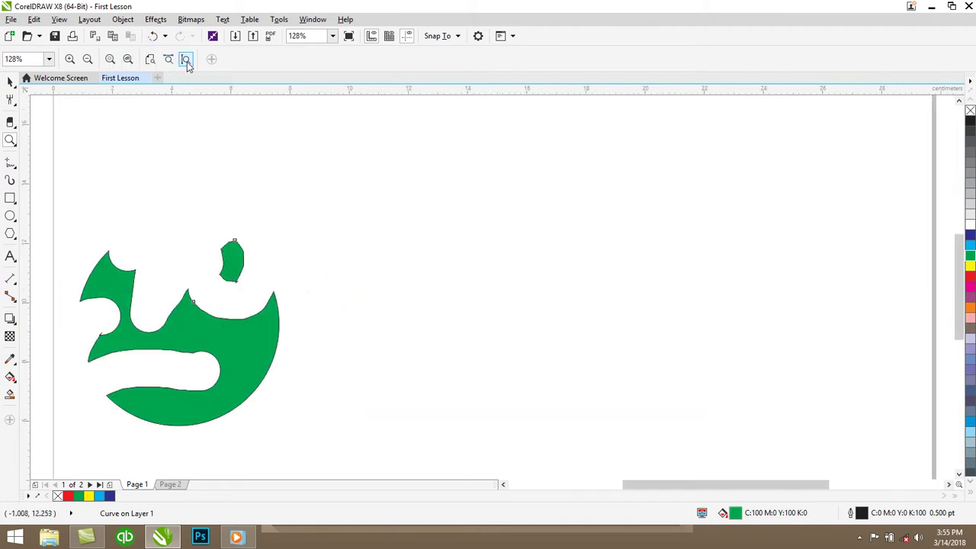
pyautogui.click(186, 61)
pyautogui.click(48, 59)
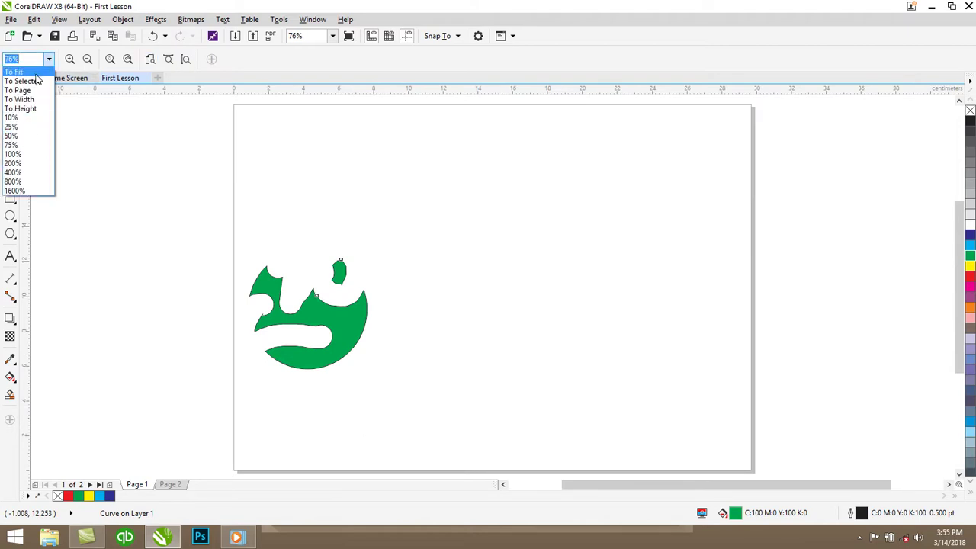
pyautogui.click(33, 72)
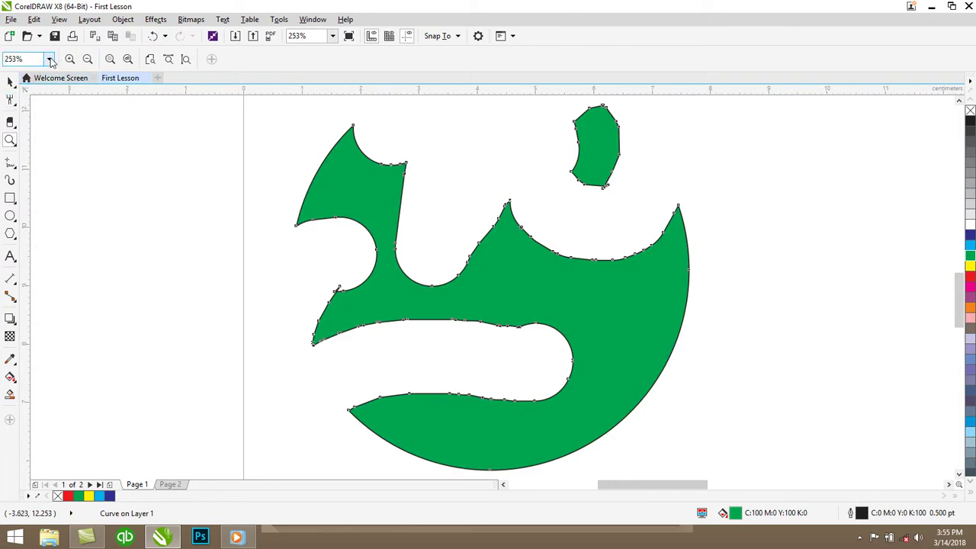
pyautogui.click(50, 60)
pyautogui.click(50, 60)
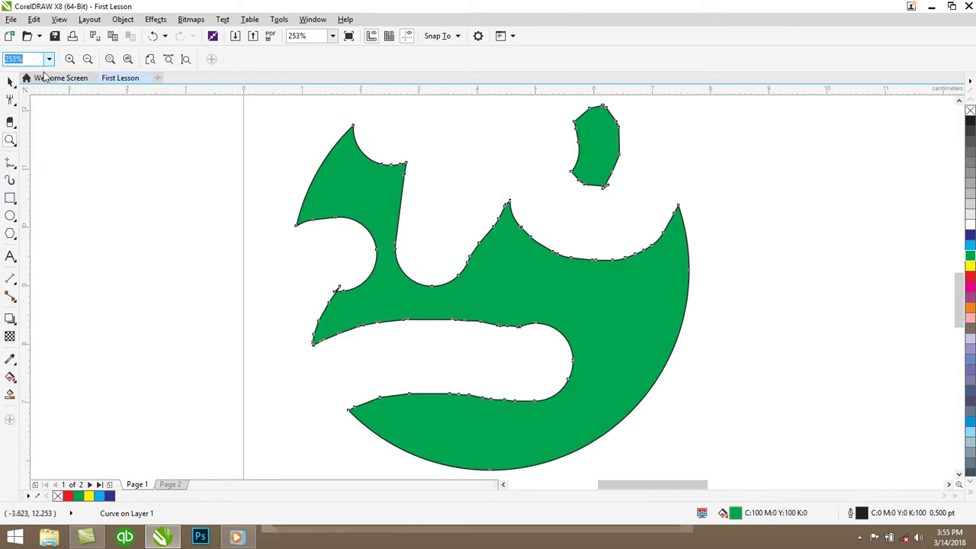
# Shift the view of the green shape slightly to the right with the Pan tool
pyautogui.click(11, 140)
pyautogui.click(44, 155)
pyautogui.moveTo(250, 188)
pyautogui.mouseDown()
pyautogui.moveTo(343, 200)
pyautogui.moveTo(414, 235)
pyautogui.moveTo(328, 194)
pyautogui.moveTo(414, 232)
pyautogui.moveTo(307, 236)
pyautogui.moveTo(379, 266)
pyautogui.moveTo(335, 229)
pyautogui.moveTo(393, 246)
pyautogui.moveTo(388, 264)
pyautogui.moveTo(484, 272)
pyautogui.mouseUp()
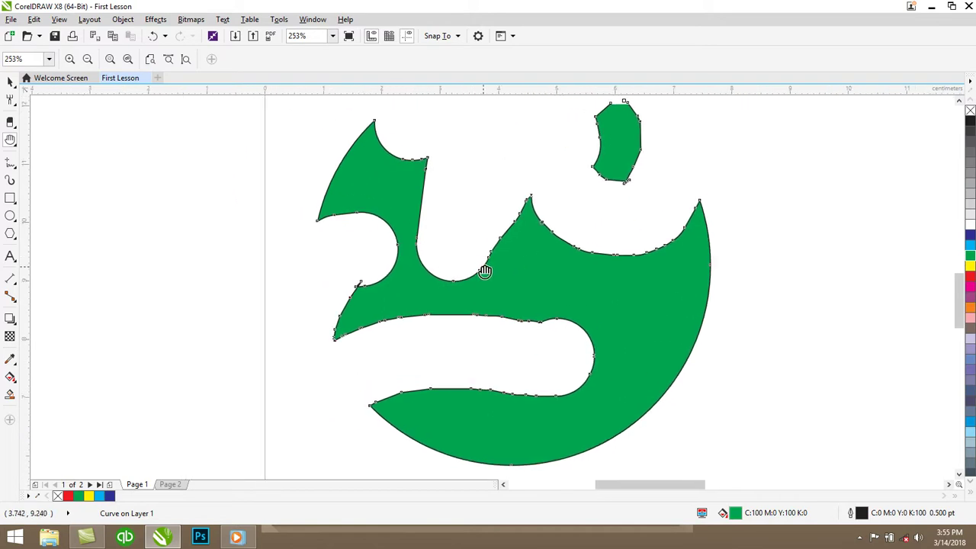
# Draw a closed, roughly triangular freehand outline left of the green shape, across the page's left edge
pyautogui.click(10, 163)
pyautogui.click(35, 163)
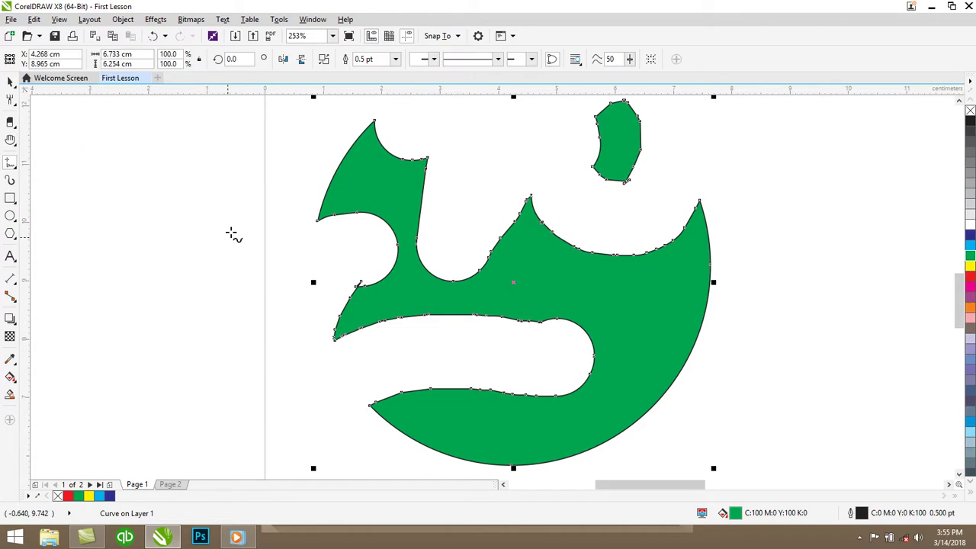
pyautogui.moveTo(171, 163)
pyautogui.mouseDown()
pyautogui.moveTo(229, 313)
pyautogui.moveTo(148, 231)
pyautogui.moveTo(171, 163)
pyautogui.mouseUp()
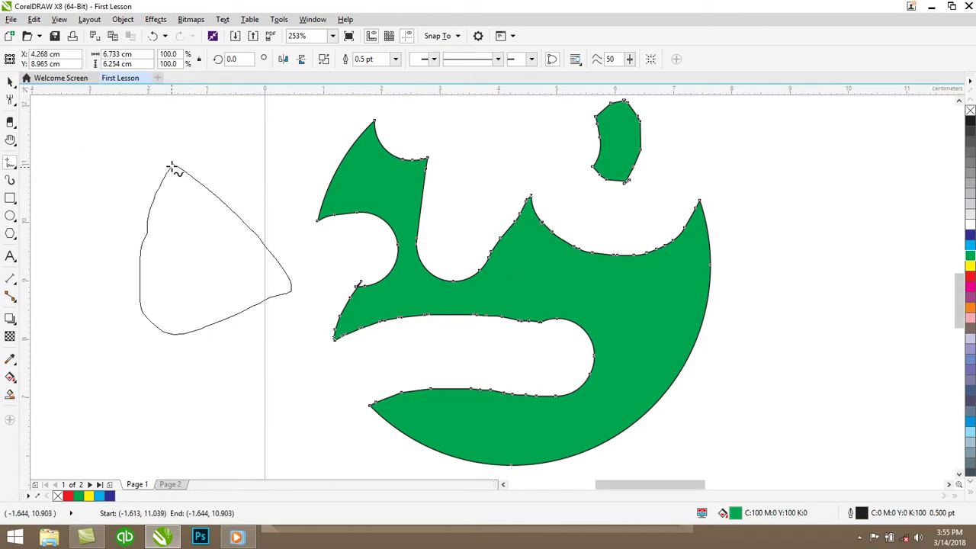
# Draw 2-point lines left of the freehand outline, joining three of them into a triangle about 0.6 by 1.3 cm
pyautogui.click(13, 167)
pyautogui.click(47, 176)
pyautogui.click(61, 149)
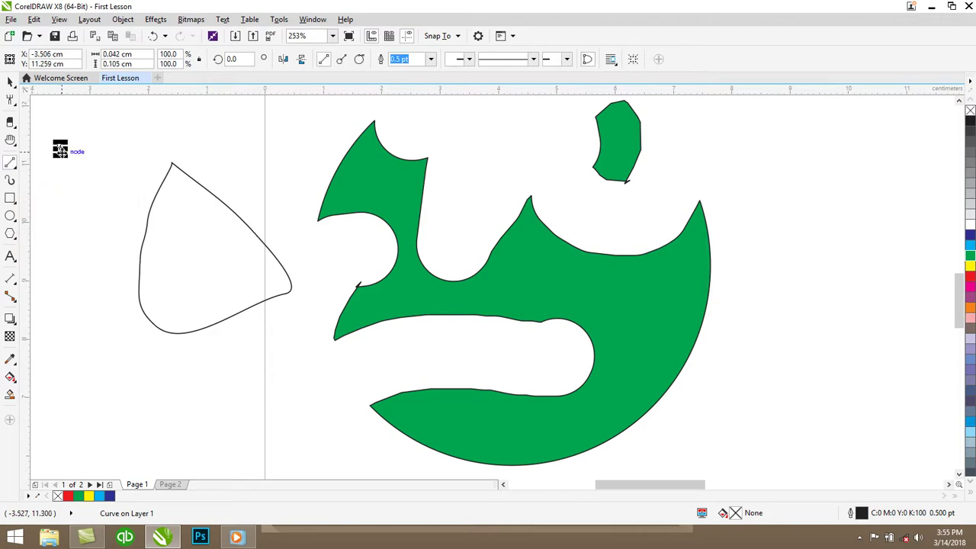
pyautogui.click(80, 223)
pyautogui.click(94, 136)
pyautogui.click(59, 213)
pyautogui.click(93, 212)
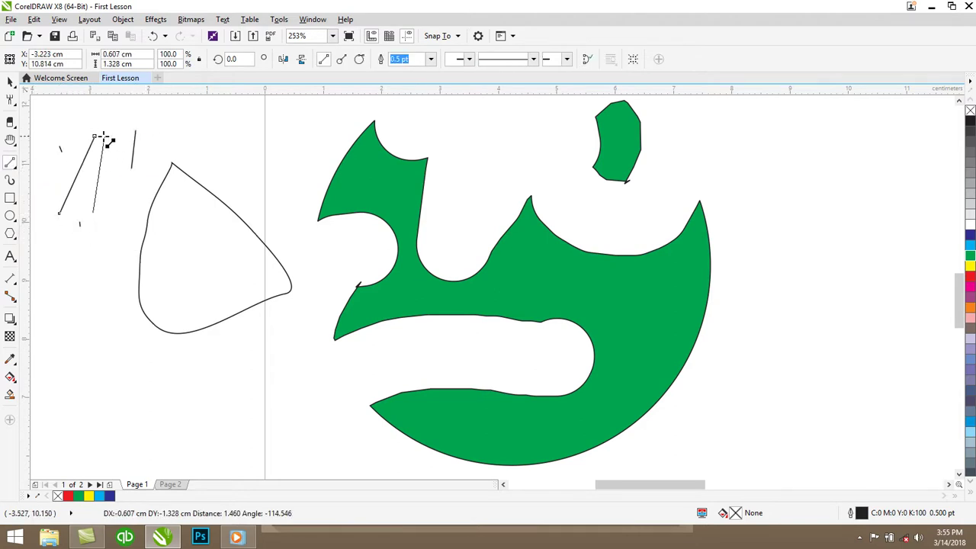
pyautogui.click(95, 136)
pyautogui.moveTo(94, 213); pyautogui.dragTo(59, 214)
# Select all objects on the page and delete them
pyautogui.click(9, 83)
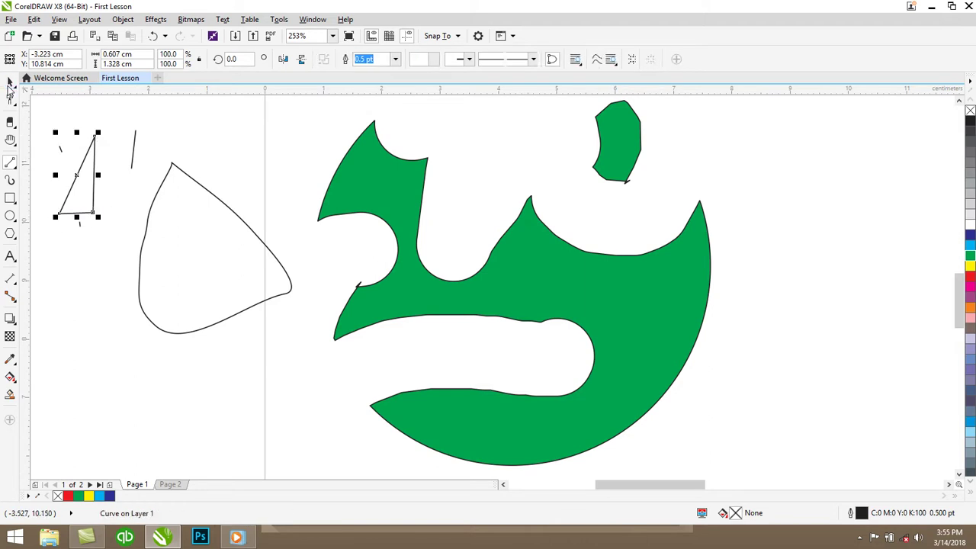
pyautogui.click(111, 135)
pyautogui.hotkey('ctrl', 'a')
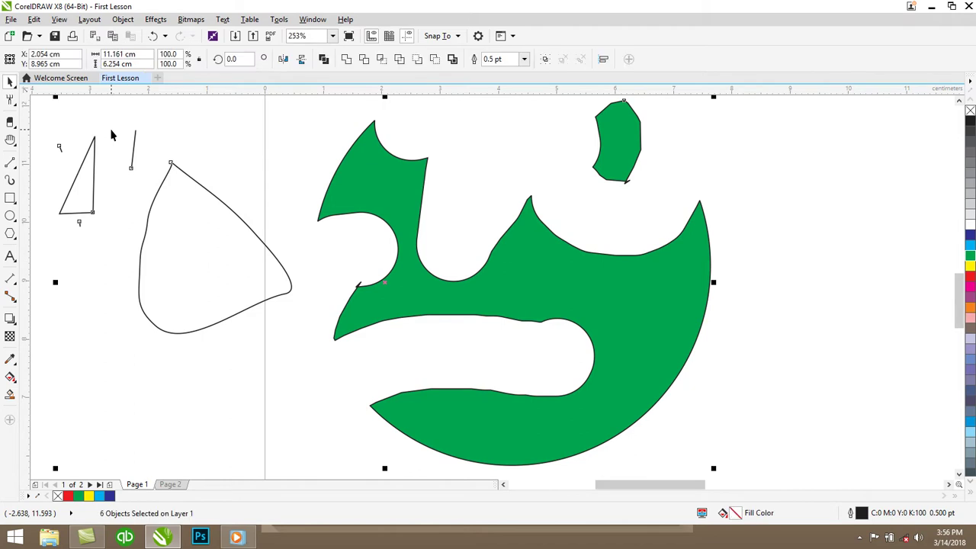
pyautogui.press('Delete')
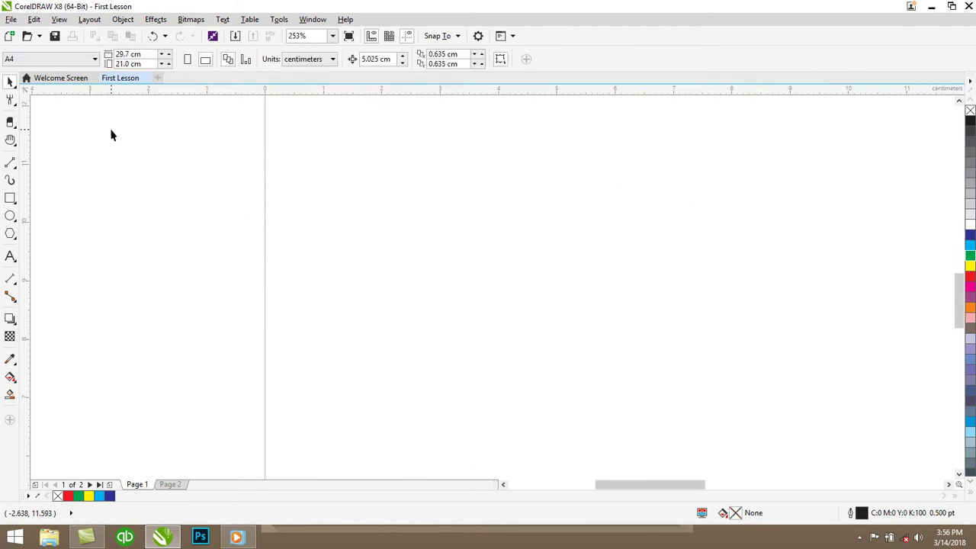
# Draw a closed triangle about 3.2 by 3.1 cm with the Pen tool just inside the page's left edge
pyautogui.click(13, 168)
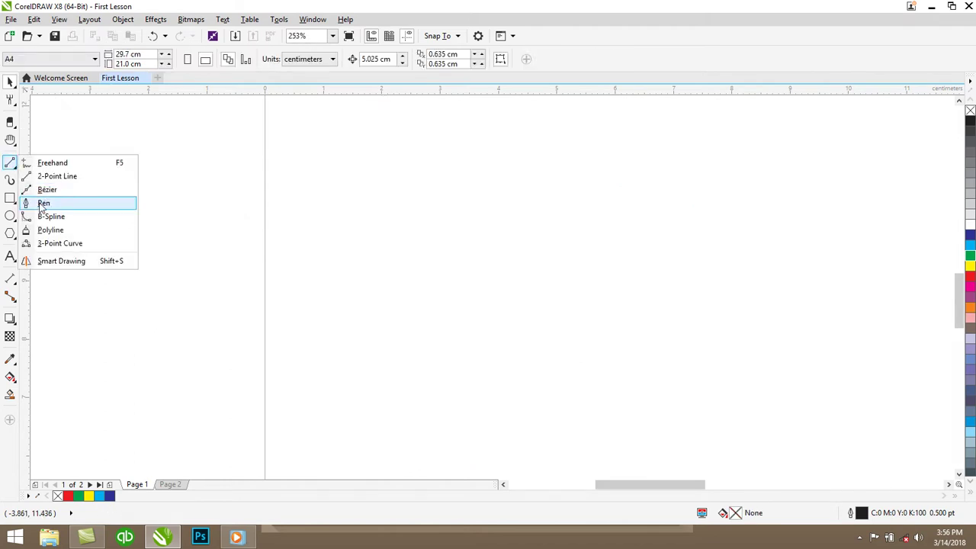
pyautogui.click(42, 200)
pyautogui.click(304, 170)
pyautogui.click(282, 349)
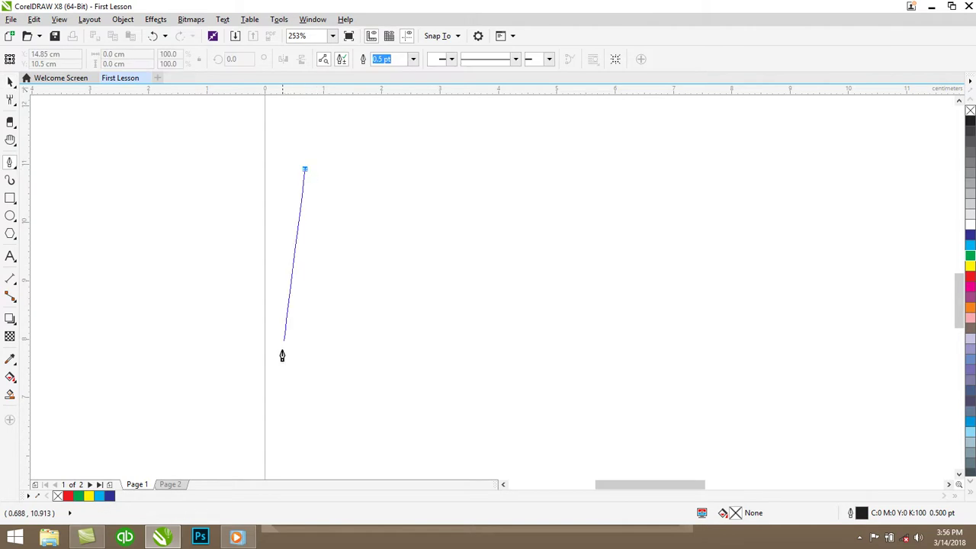
pyautogui.click(470, 294)
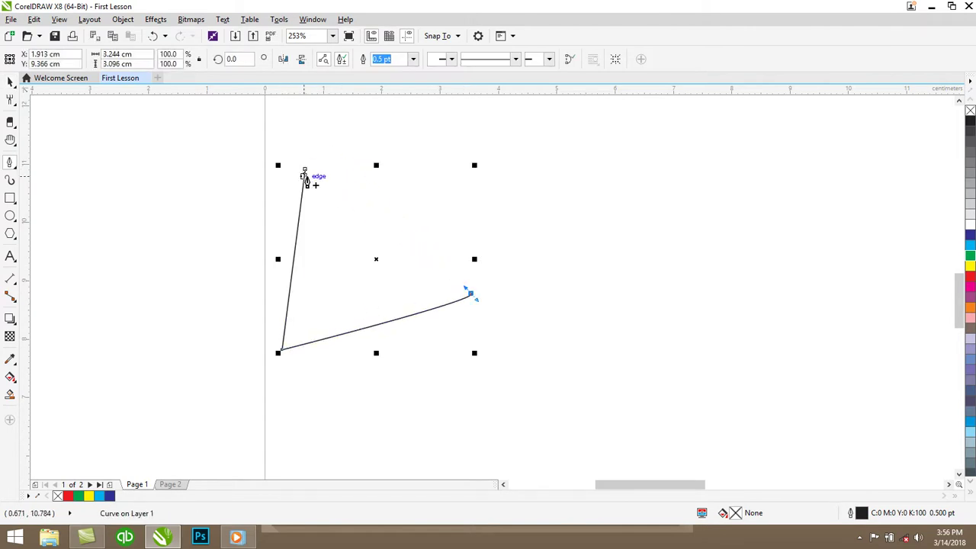
pyautogui.click(305, 170)
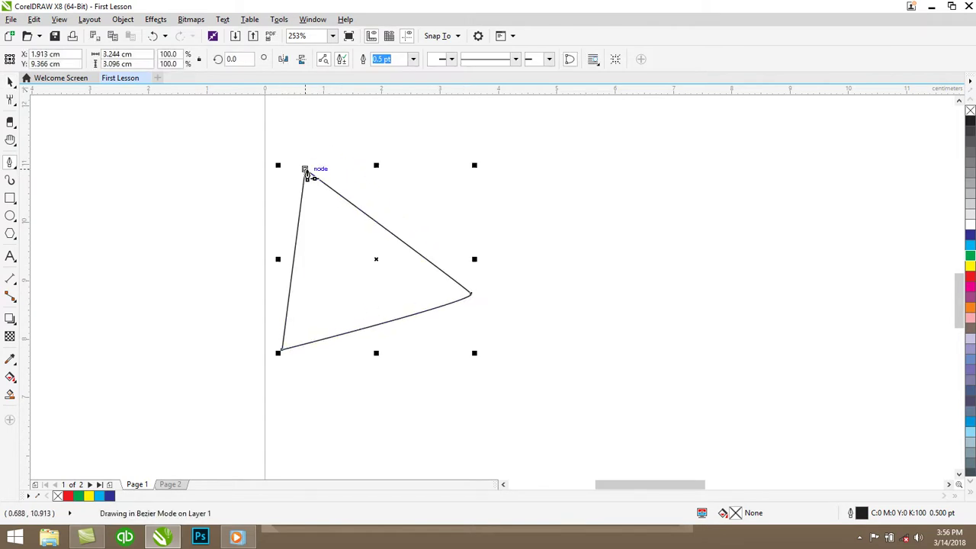
# Fill the Pen-drawn triangle with cyan and delete it from the page
pyautogui.click(10, 83)
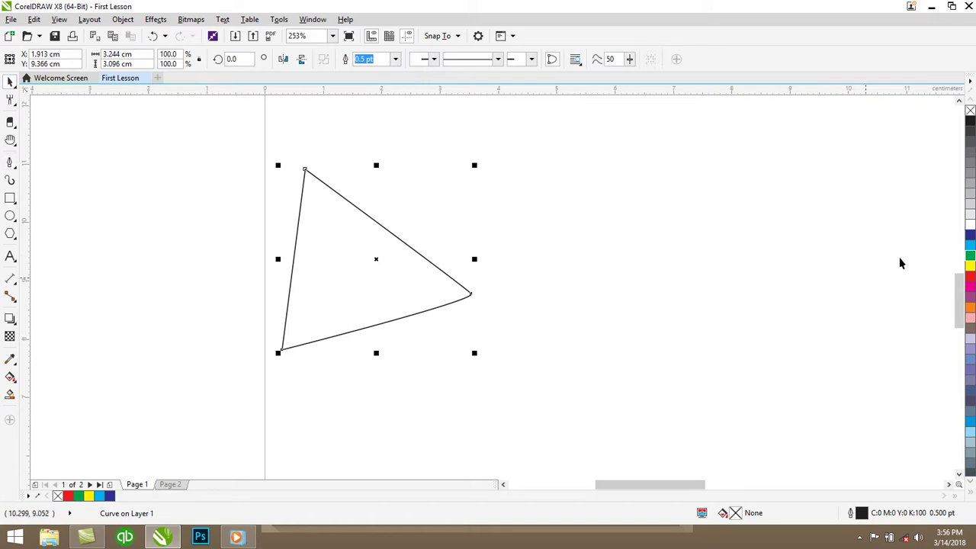
pyautogui.click(971, 246)
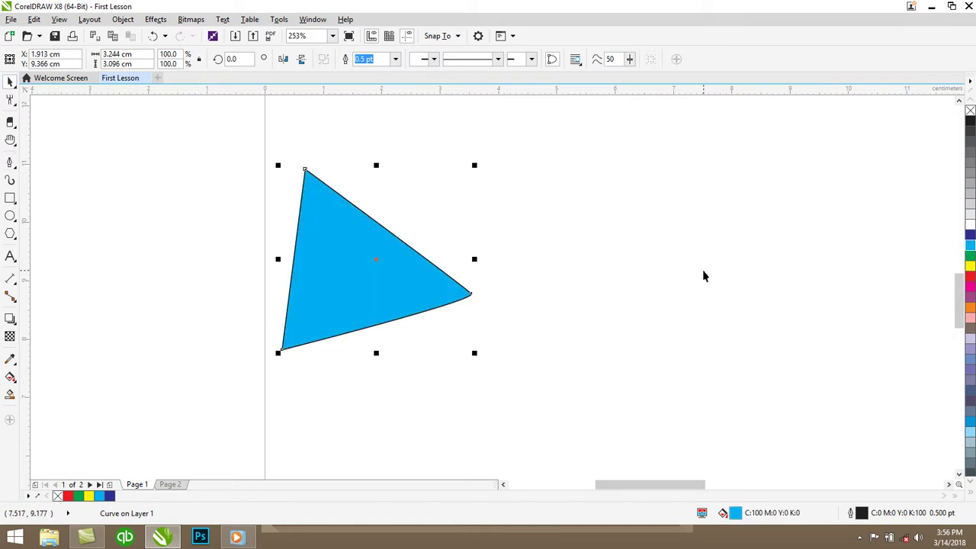
pyautogui.press('Delete')
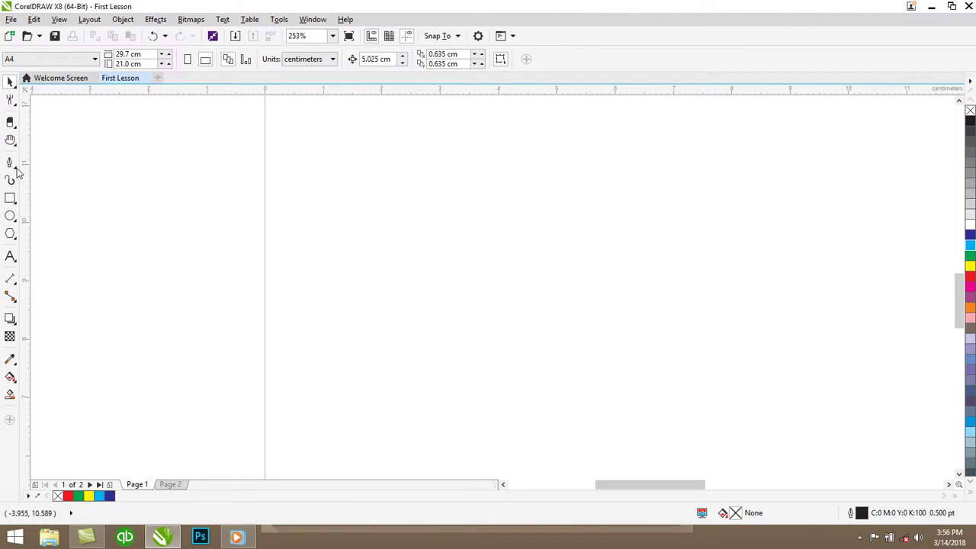
# Draw an open S-shaped Bézier curve about 3.8 by 2.3 cm inside the page's left edge, and delete it
pyautogui.click(11, 164)
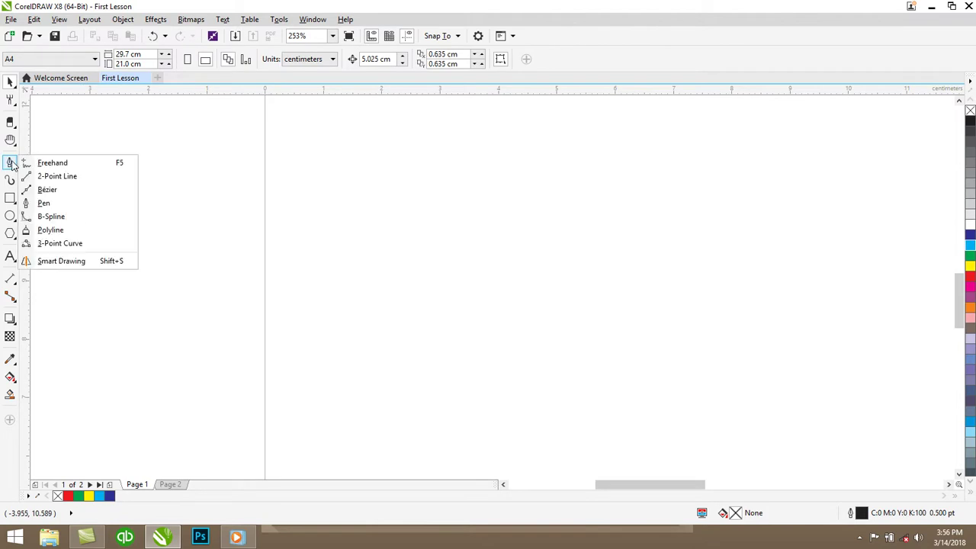
pyautogui.click(59, 193)
pyautogui.moveTo(307, 171)
pyautogui.mouseDown()
pyautogui.moveTo(431, 270)
pyautogui.moveTo(440, 181)
pyautogui.mouseUp()
pyautogui.moveTo(406, 273); pyautogui.dragTo(440, 320)
pyautogui.moveTo(526, 306); pyautogui.dragTo(591, 302)
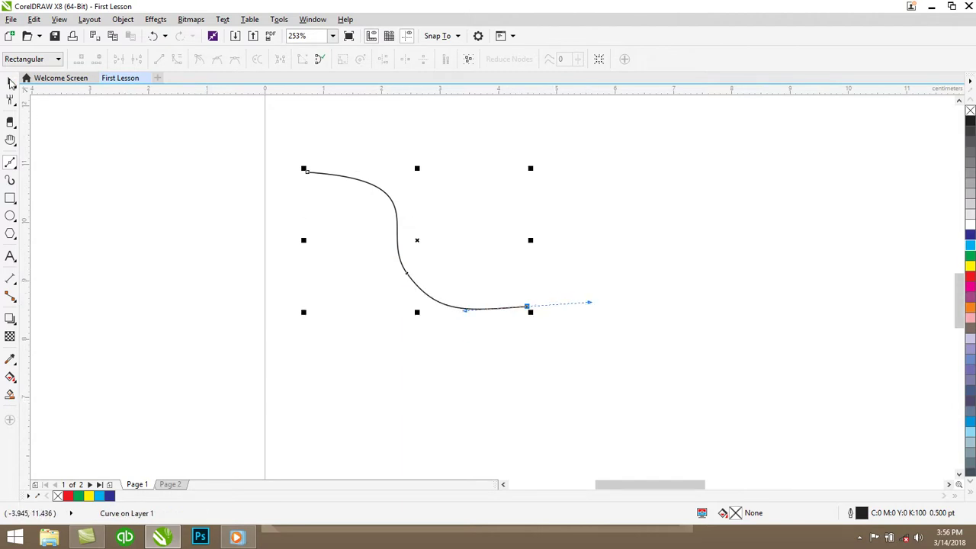
pyautogui.press('space')
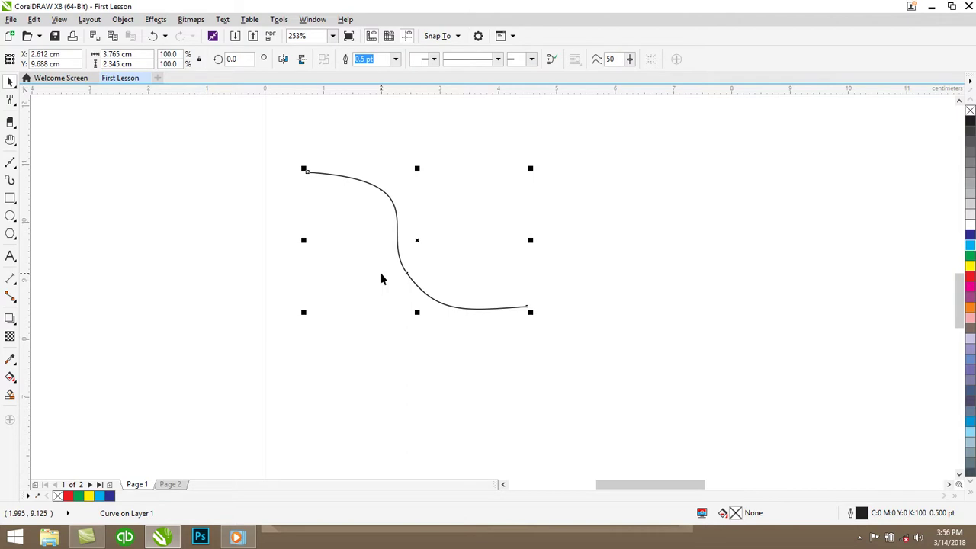
pyautogui.press('Delete')
# Draw a closed wavy B-Spline shape about 8.7 by 2.3 cm near the page's left edge, and delete it
pyautogui.click(11, 165)
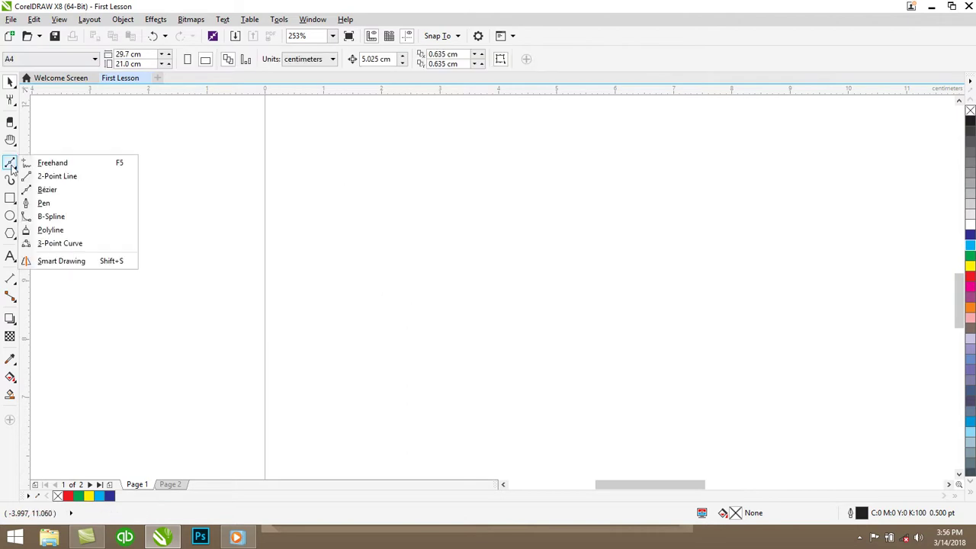
pyautogui.click(45, 217)
pyautogui.click(311, 209)
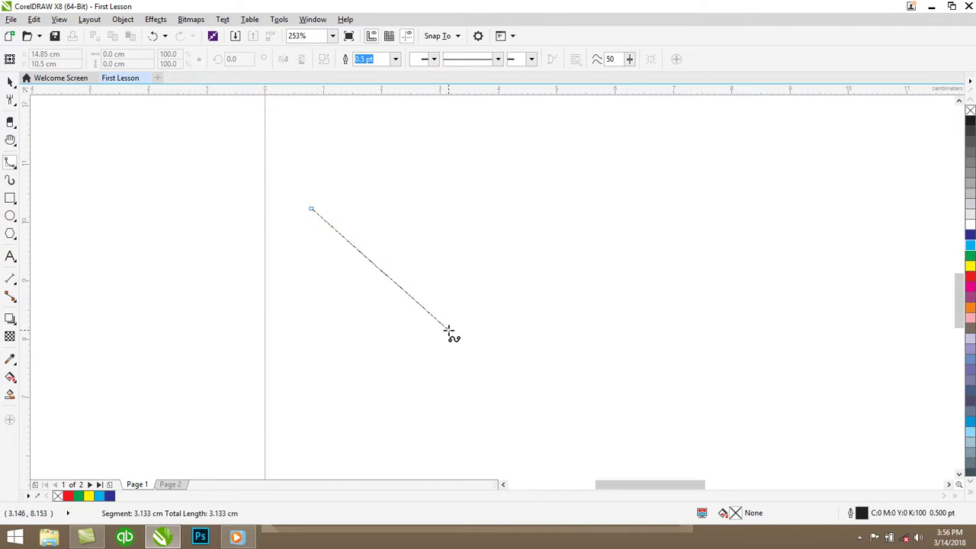
pyautogui.click(424, 164)
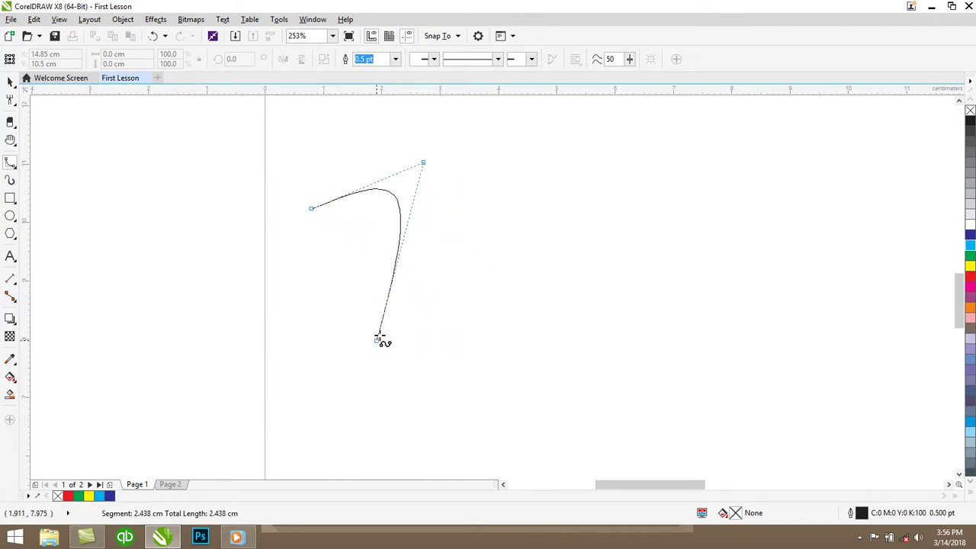
pyautogui.click(559, 211)
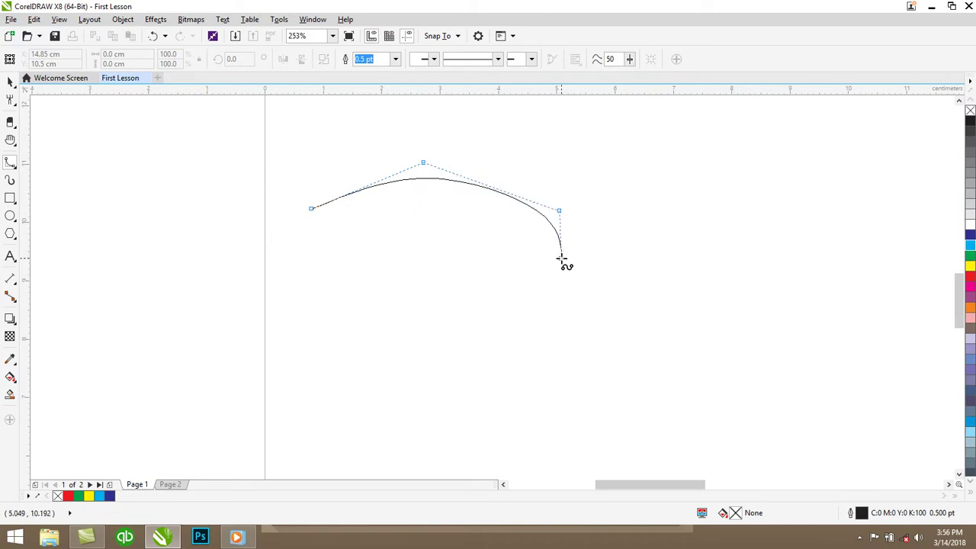
pyautogui.click(706, 235)
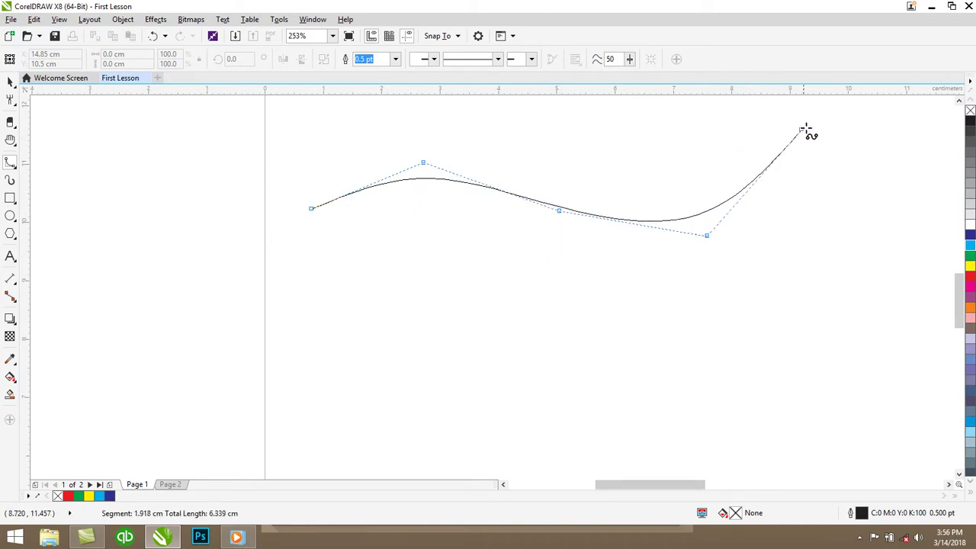
pyautogui.doubleClick(815, 220)
pyautogui.click(827, 146)
pyautogui.click(772, 354)
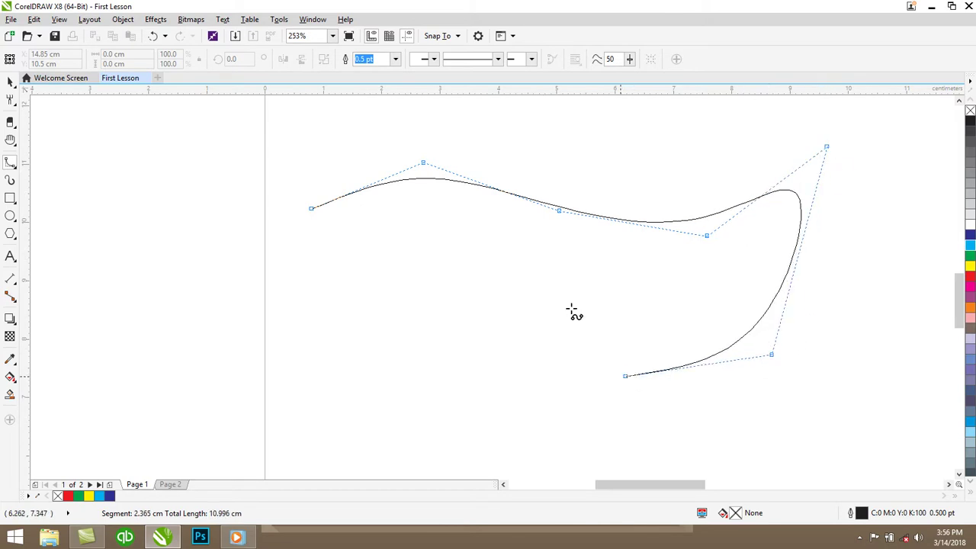
pyautogui.click(535, 264)
pyautogui.click(265, 318)
pyautogui.click(311, 209)
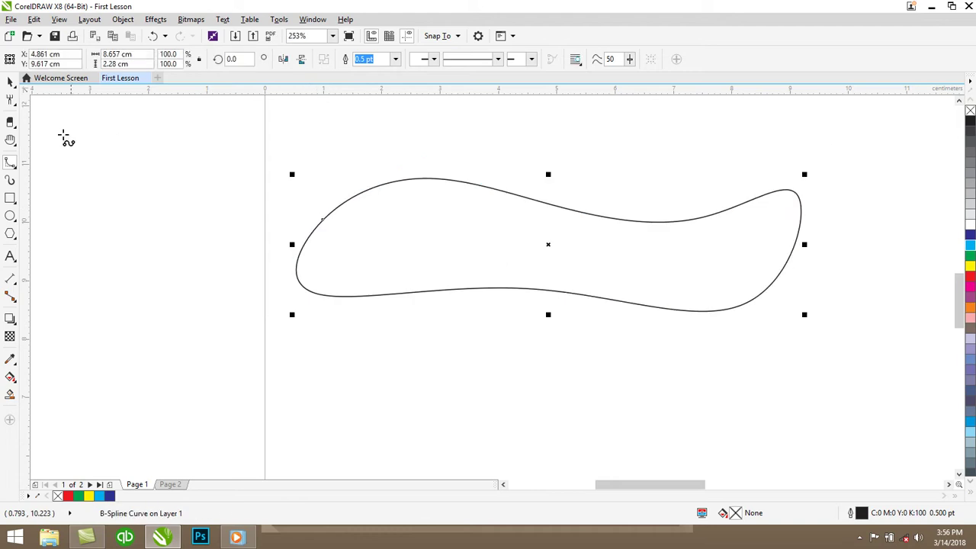
pyautogui.press('Delete')
# Draw a closed rounded outline about 3.1 by 2.9 cm across the page's left edge with the Polyline tool
pyautogui.click(10, 166)
pyautogui.click(43, 226)
pyautogui.click(8, 161)
pyautogui.click(10, 164)
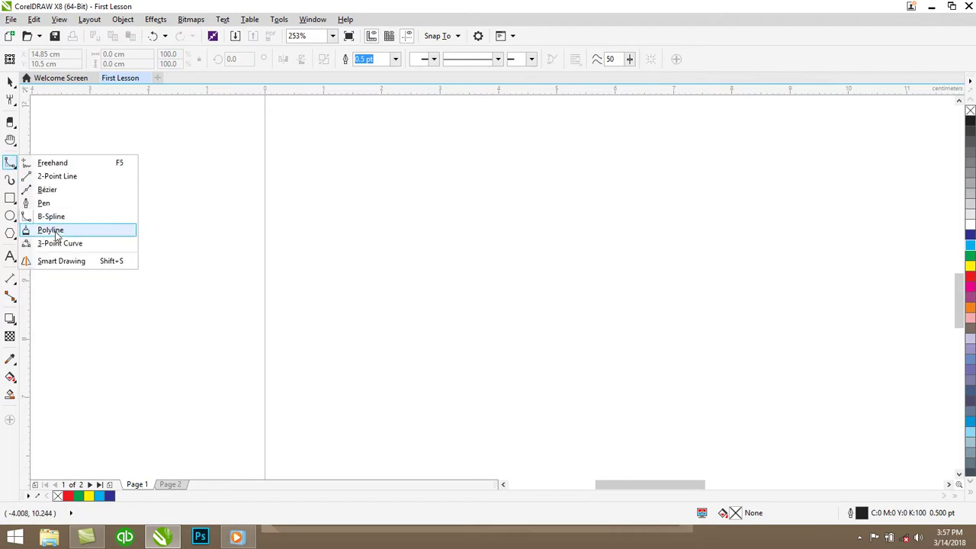
pyautogui.click(55, 236)
pyautogui.moveTo(216, 197)
pyautogui.mouseDown()
pyautogui.moveTo(338, 218)
pyautogui.moveTo(383, 262)
pyautogui.moveTo(198, 303)
pyautogui.mouseUp()
pyautogui.moveTo(229, 252)
pyautogui.mouseDown()
pyautogui.moveTo(229, 211)
pyautogui.moveTo(215, 196)
pyautogui.mouseUp()
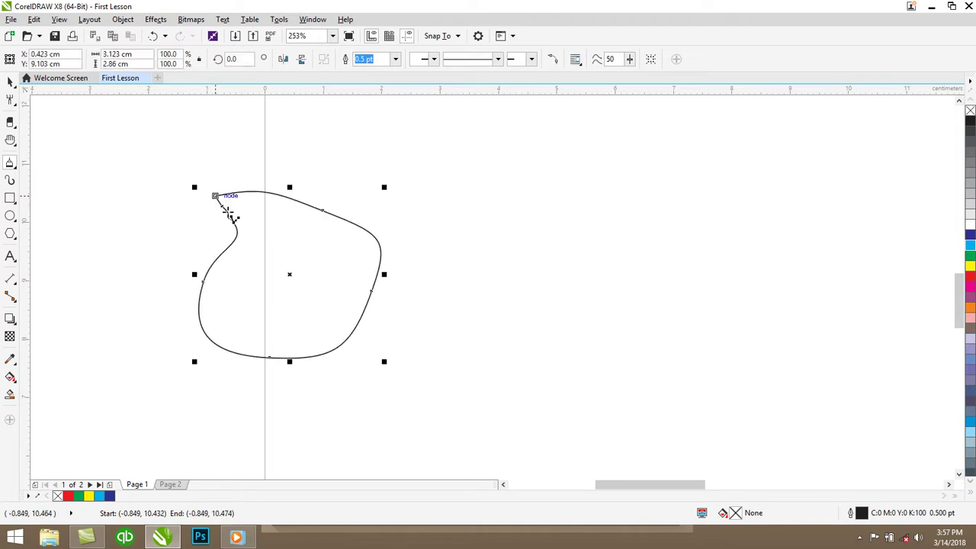
# Draw two 3-point curves right of the closed outline, about 2.6 by 2.8 cm and 1.8 by 2.0 cm
pyautogui.click(24, 166)
pyautogui.click(36, 236)
pyautogui.click(11, 145)
pyautogui.click(12, 165)
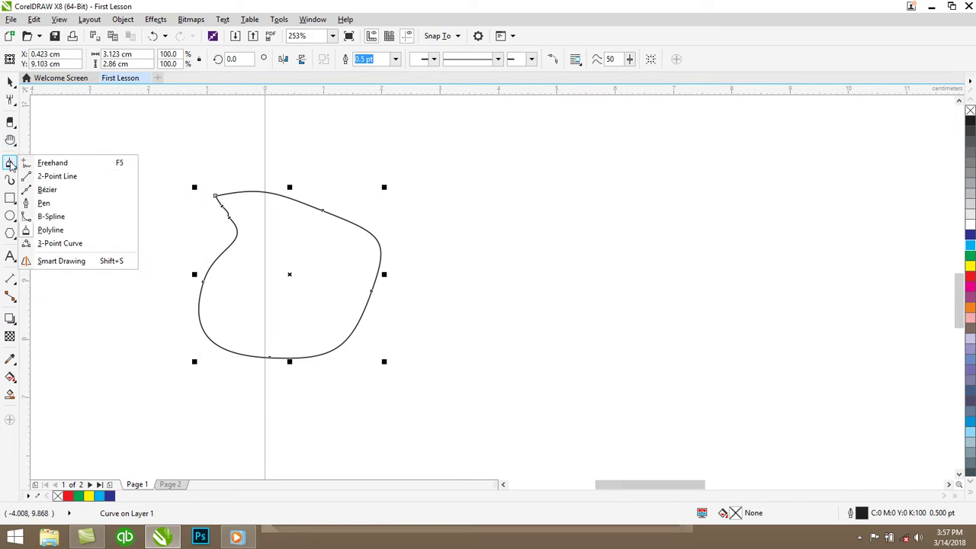
pyautogui.click(61, 242)
pyautogui.moveTo(510, 153); pyautogui.dragTo(604, 262)
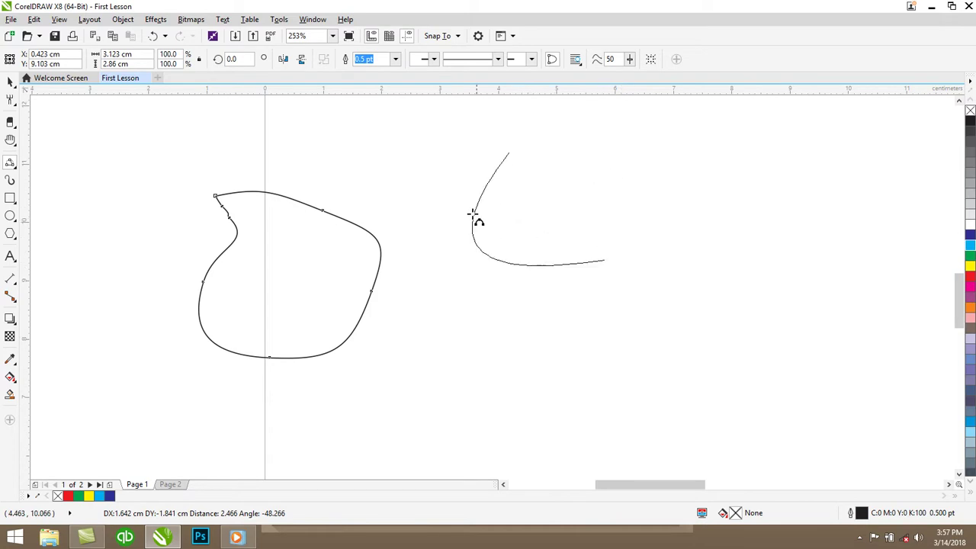
pyautogui.click(458, 312)
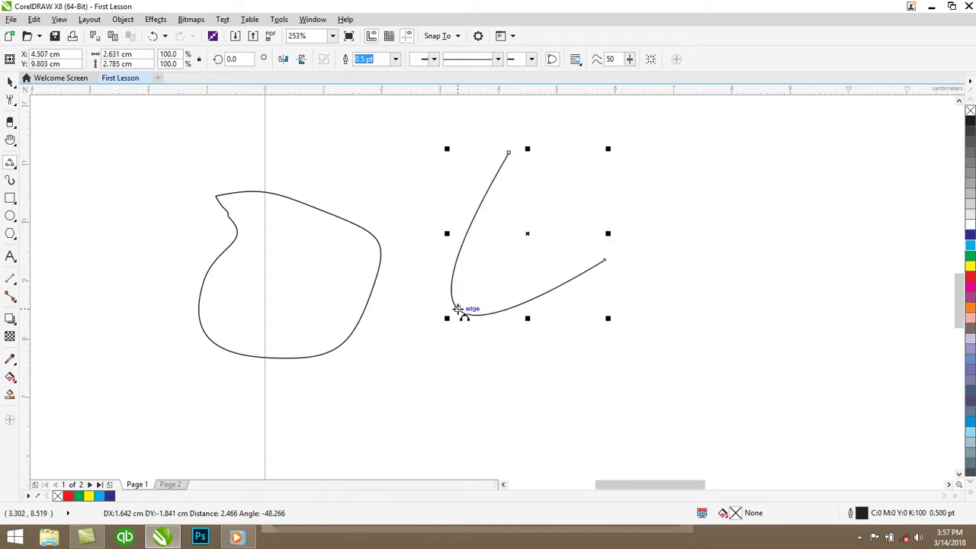
pyautogui.moveTo(664, 227); pyautogui.dragTo(762, 301)
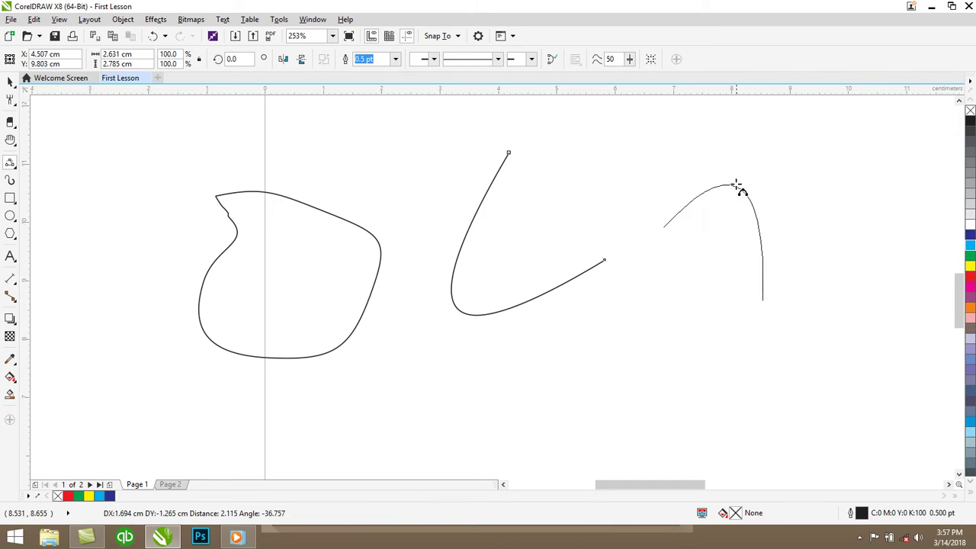
pyautogui.click(753, 187)
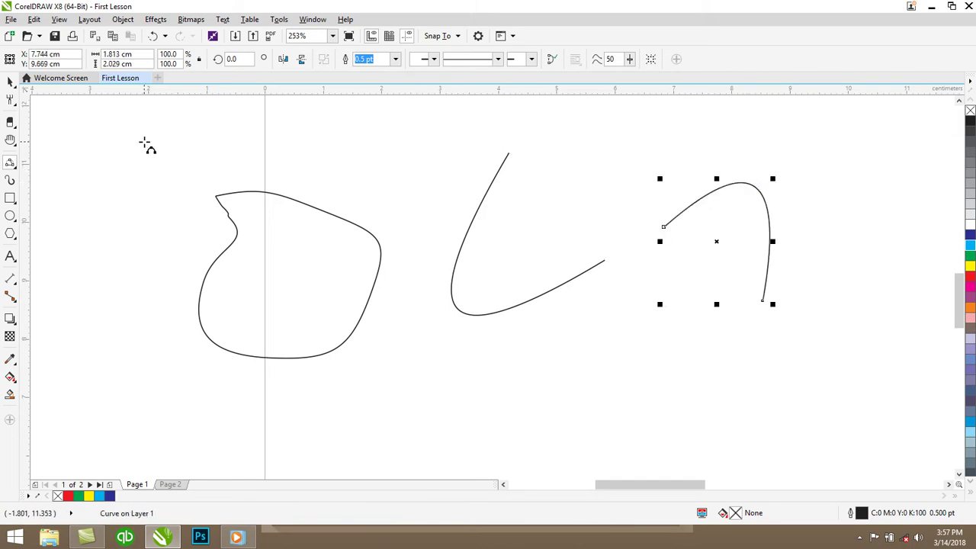
# Draw two downward curved strokes with the Smart Drawing tool along the closed outline's left side, in quick succession as one zigzag
pyautogui.click(15, 169)
pyautogui.click(14, 168)
pyautogui.click(14, 169)
pyautogui.click(67, 261)
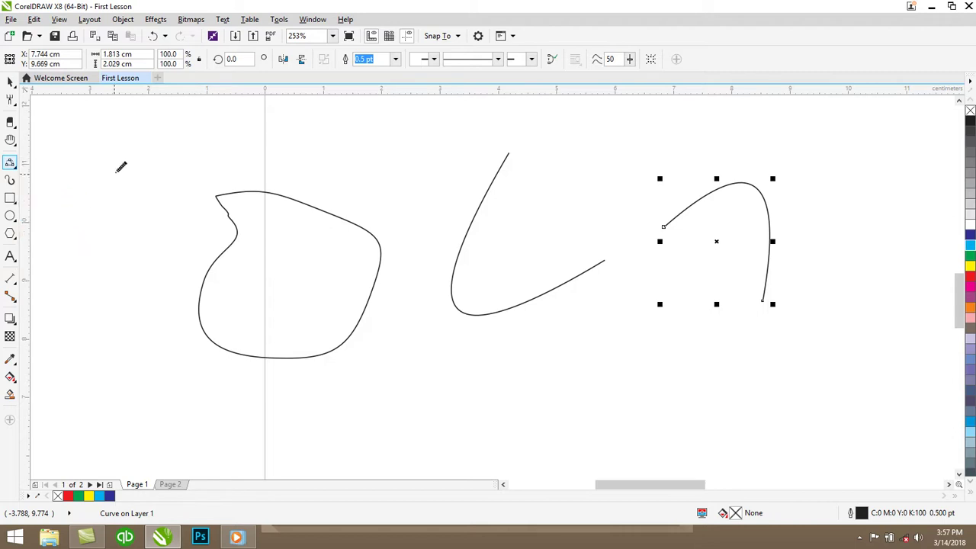
pyautogui.moveTo(115, 177)
pyautogui.mouseDown()
pyautogui.moveTo(152, 316)
pyautogui.moveTo(140, 336)
pyautogui.mouseUp()
pyautogui.moveTo(174, 153)
pyautogui.mouseDown()
pyautogui.moveTo(199, 227)
pyautogui.moveTo(191, 390)
pyautogui.mouseUp()
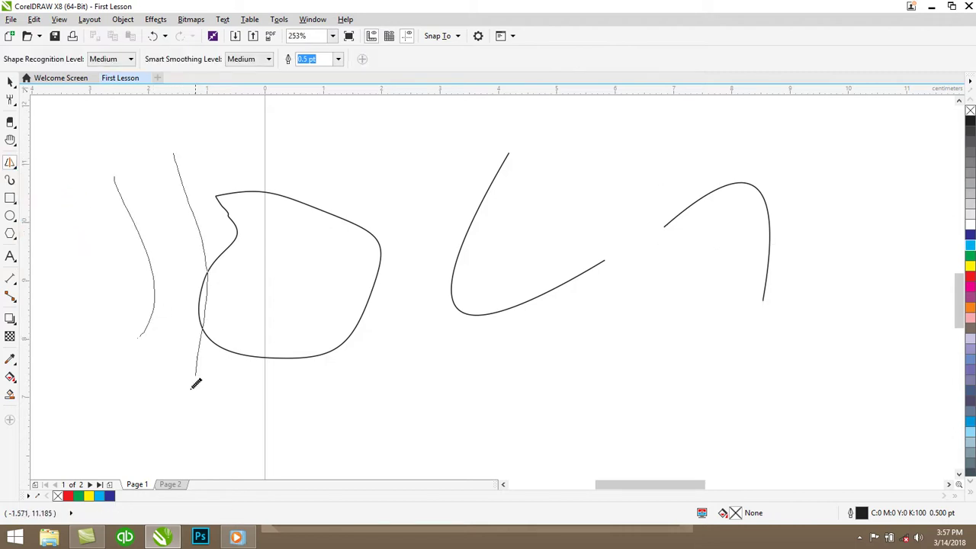
# Draw an S-shaped Smart Drawing stroke between the closed outline and the first 3-point curve
pyautogui.moveTo(415, 193); pyautogui.dragTo(427, 268)
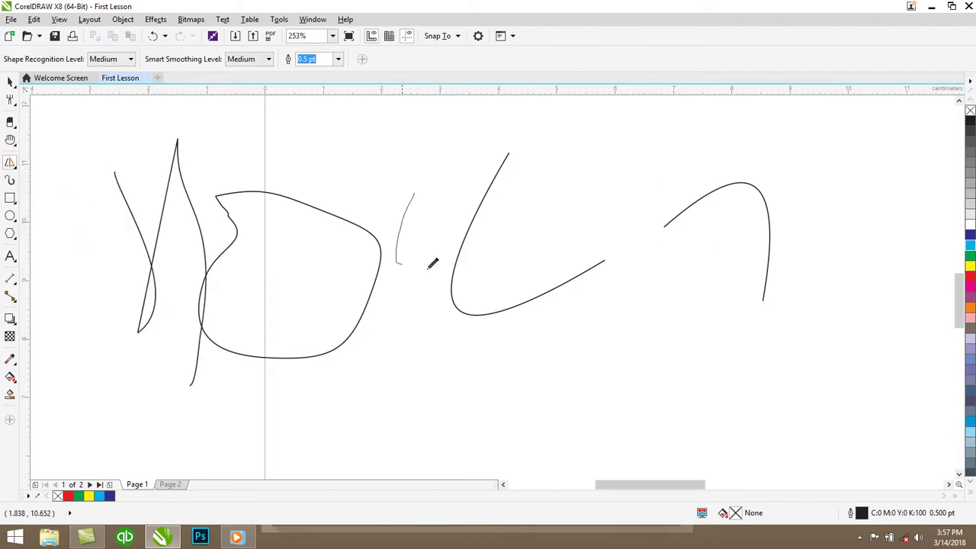
pyautogui.moveTo(417, 344); pyautogui.dragTo(412, 355)
pyautogui.moveTo(429, 166); pyautogui.dragTo(416, 192)
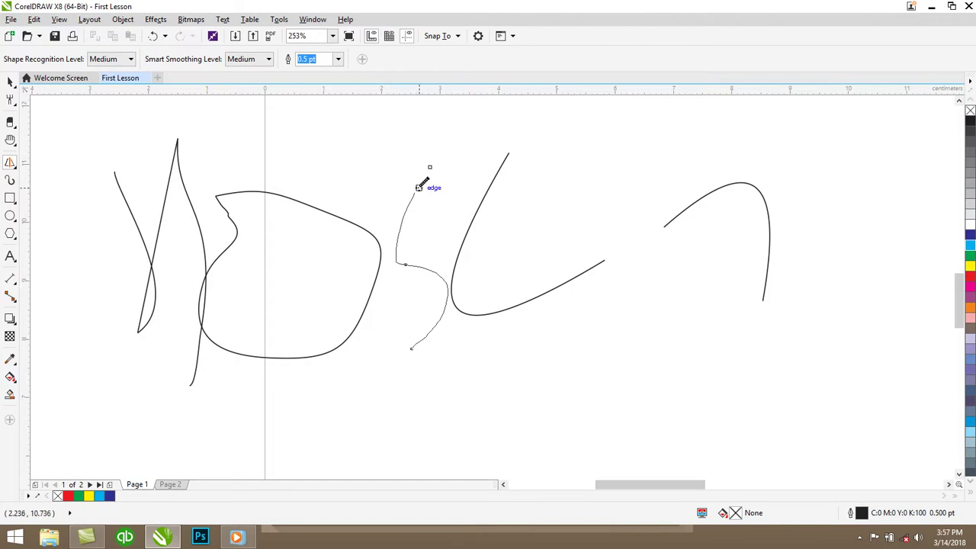
# Set the smart smoothing level to Lowest and draw a downward stroke across the top of the closed outline
pyautogui.click(267, 58)
pyautogui.click(244, 82)
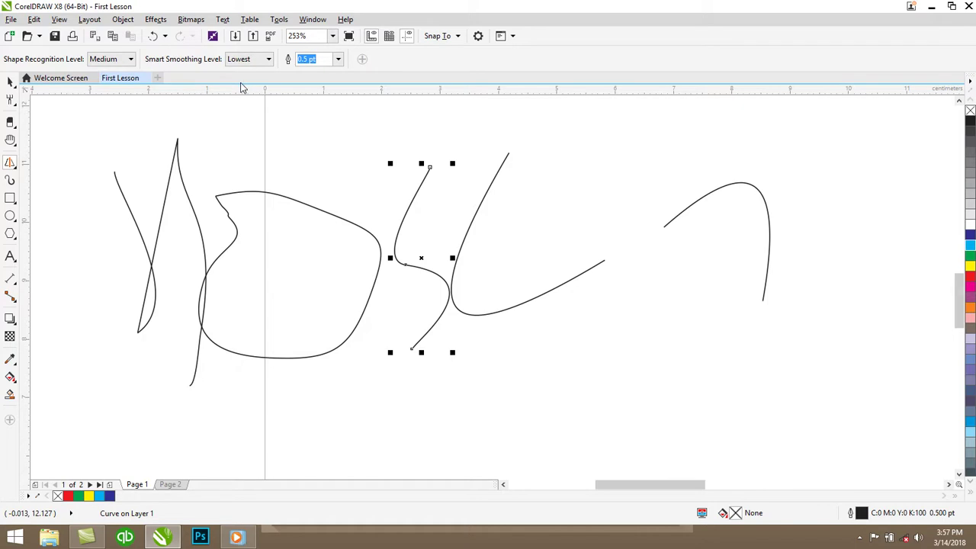
pyautogui.moveTo(281, 141)
pyautogui.mouseDown()
pyautogui.moveTo(306, 265)
pyautogui.moveTo(300, 202)
pyautogui.mouseUp()
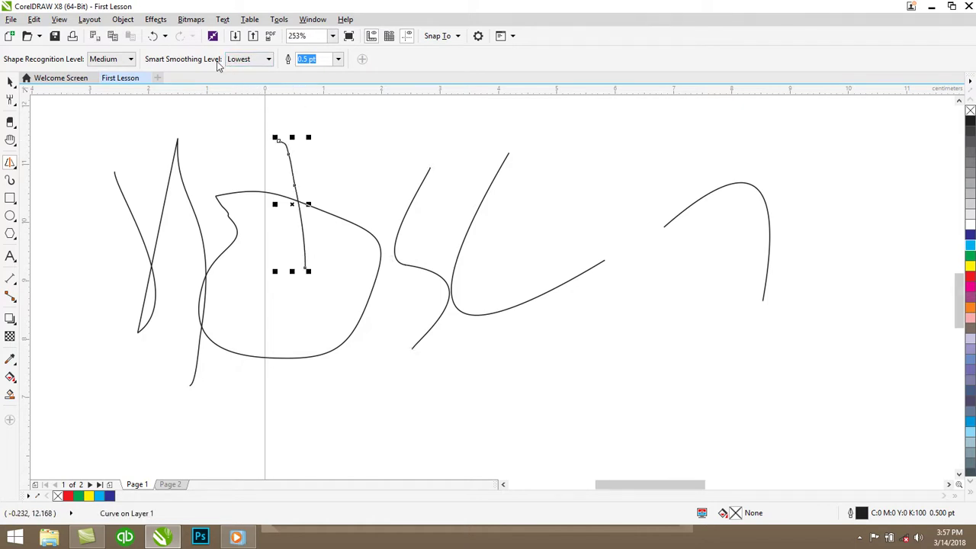
# Set the smart smoothing level to None and draw a long downward stroke crossing the S-shaped stroke
pyautogui.click(247, 58)
pyautogui.click(244, 70)
pyautogui.moveTo(355, 164)
pyautogui.mouseDown()
pyautogui.moveTo(407, 299)
pyautogui.moveTo(412, 370)
pyautogui.mouseUp()
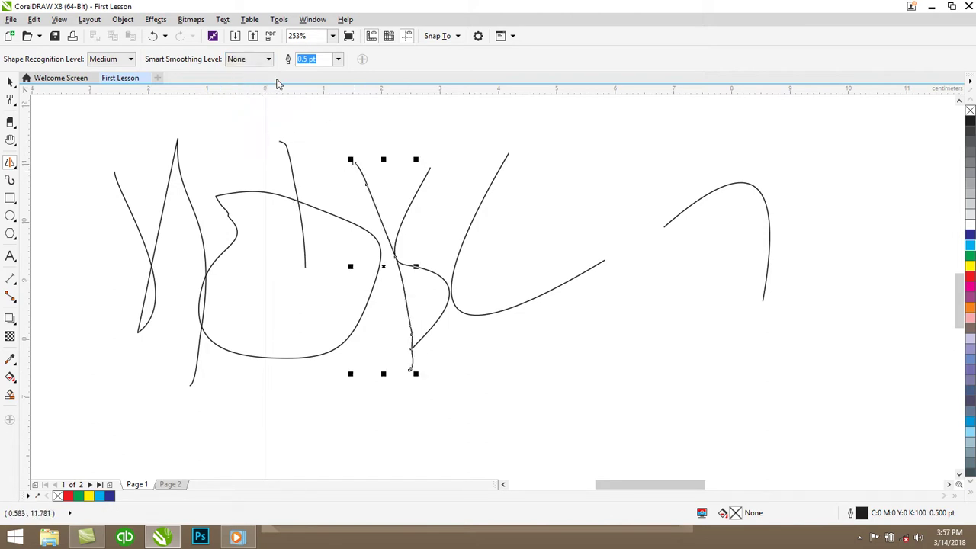
# Set shape recognition and smart smoothing to Medium, and draw a vertical stroke across the right end of the first 3-point curve
pyautogui.click(129, 59)
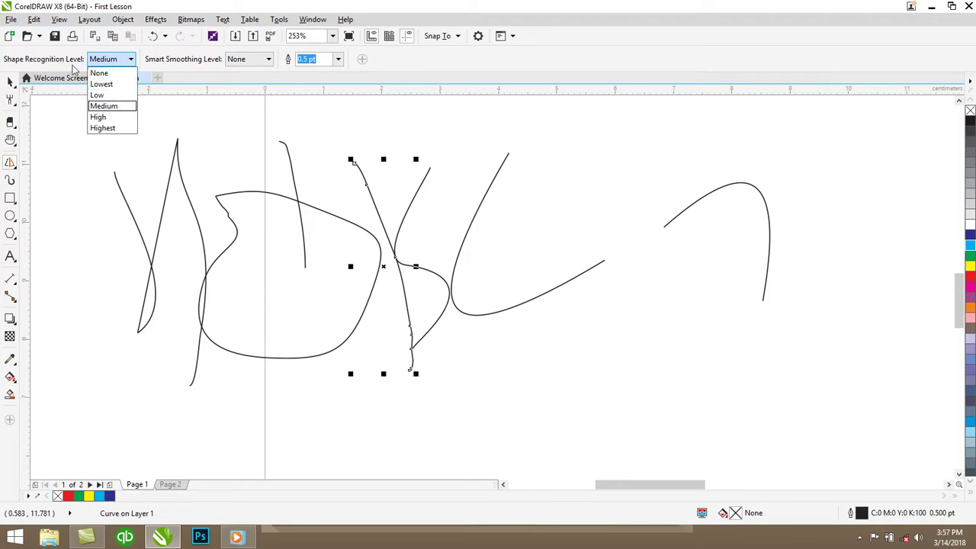
pyautogui.click(108, 106)
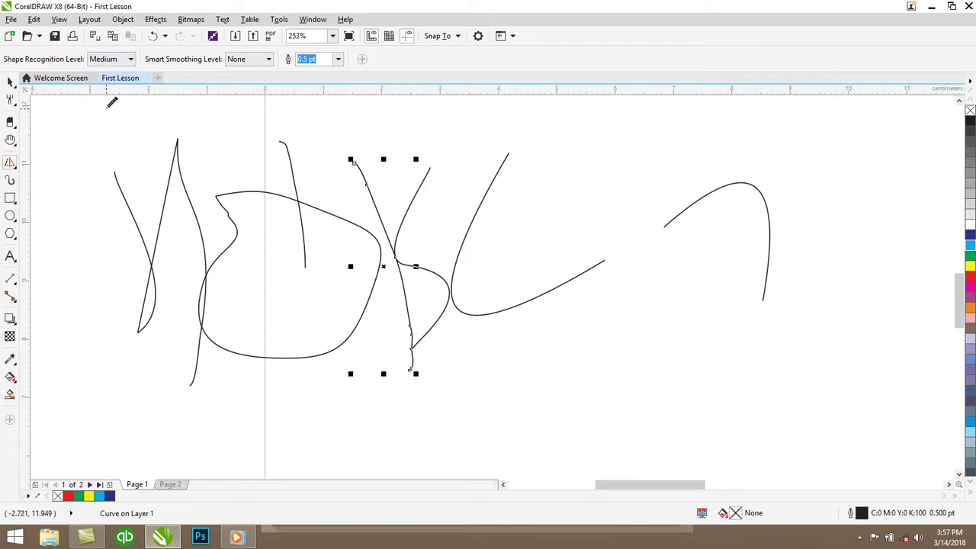
pyautogui.click(238, 61)
pyautogui.click(244, 105)
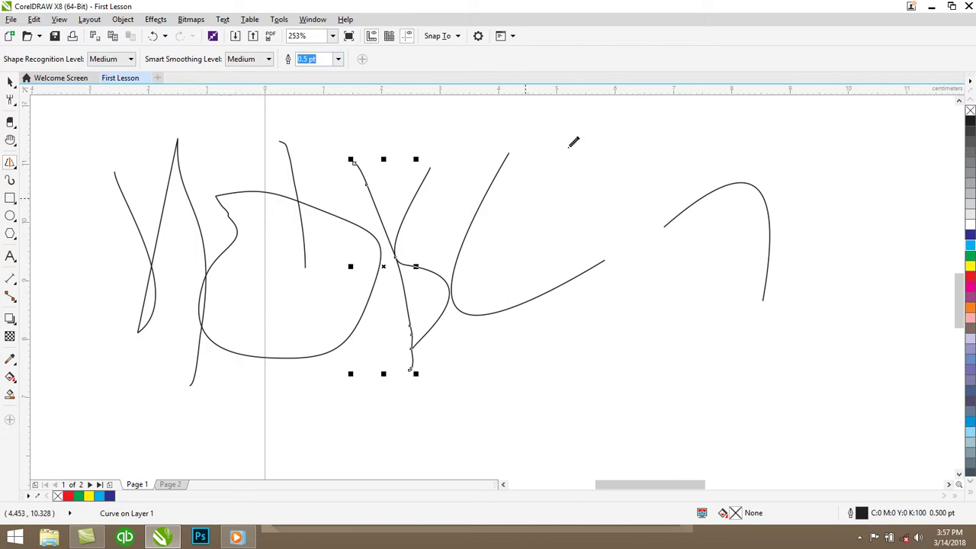
pyautogui.moveTo(570, 151); pyautogui.dragTo(588, 347)
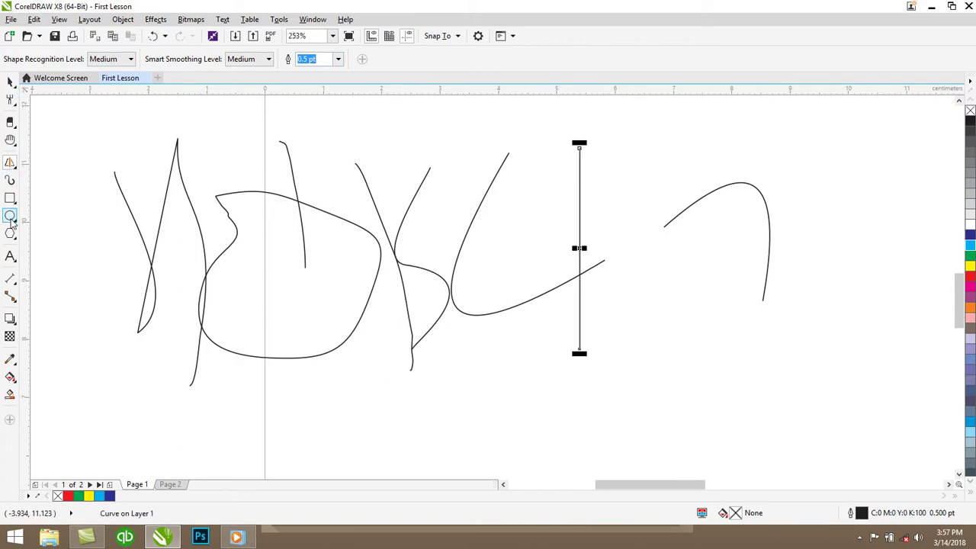
# Apply the round-headed tapering Artistic Media preset to the vertical line, and paint two strokes: left of the zigzag and across the closed outline
pyautogui.click(10, 180)
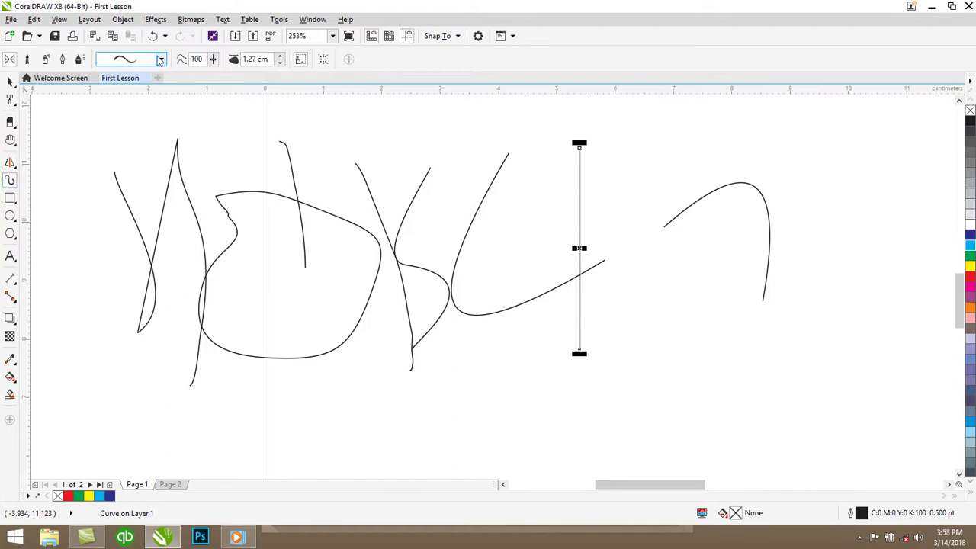
pyautogui.click(160, 60)
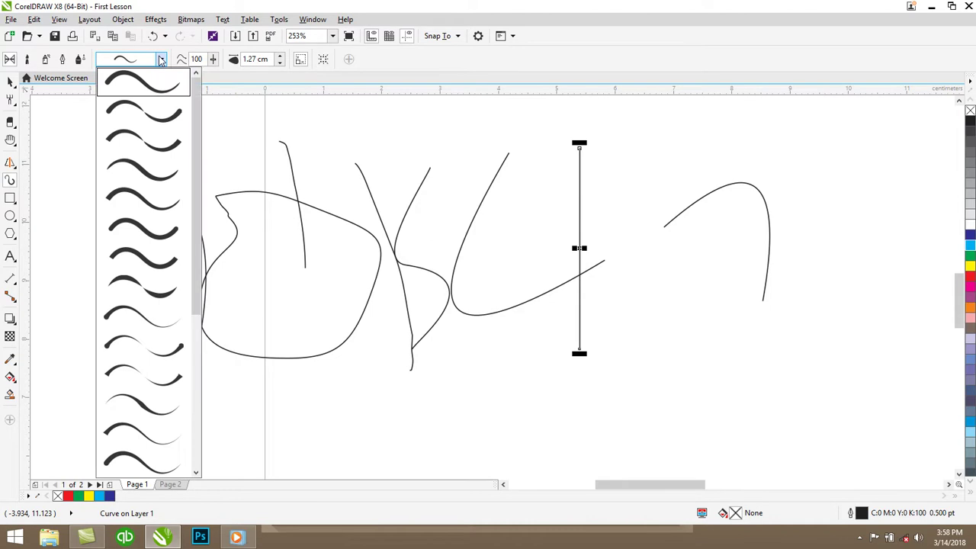
pyautogui.click(109, 316)
pyautogui.moveTo(96, 129); pyautogui.dragTo(82, 320)
pyautogui.moveTo(194, 294); pyautogui.dragTo(290, 333)
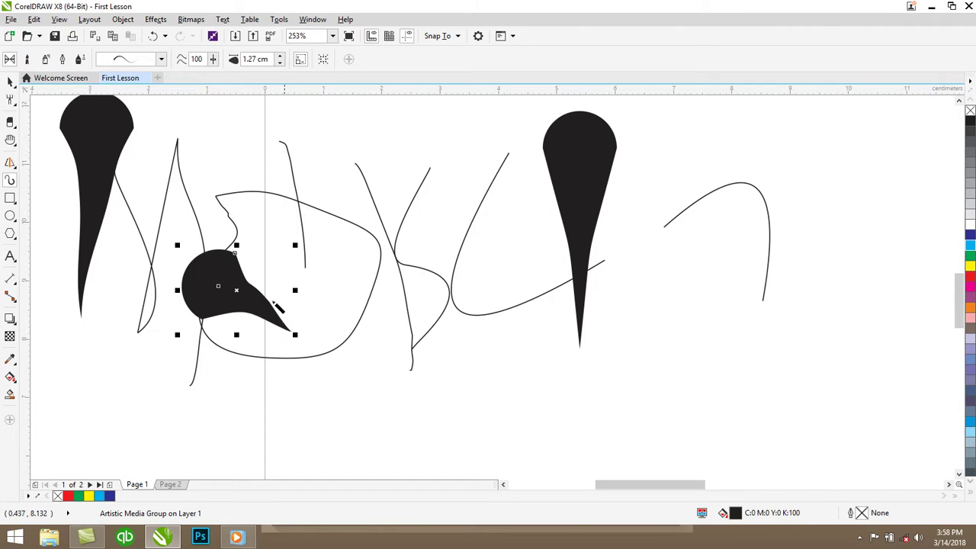
# Apply the Artistic Media preset tapering at both ends to the selected stroke, and paint a horizontal stroke below the tall tapered shape
pyautogui.click(161, 59)
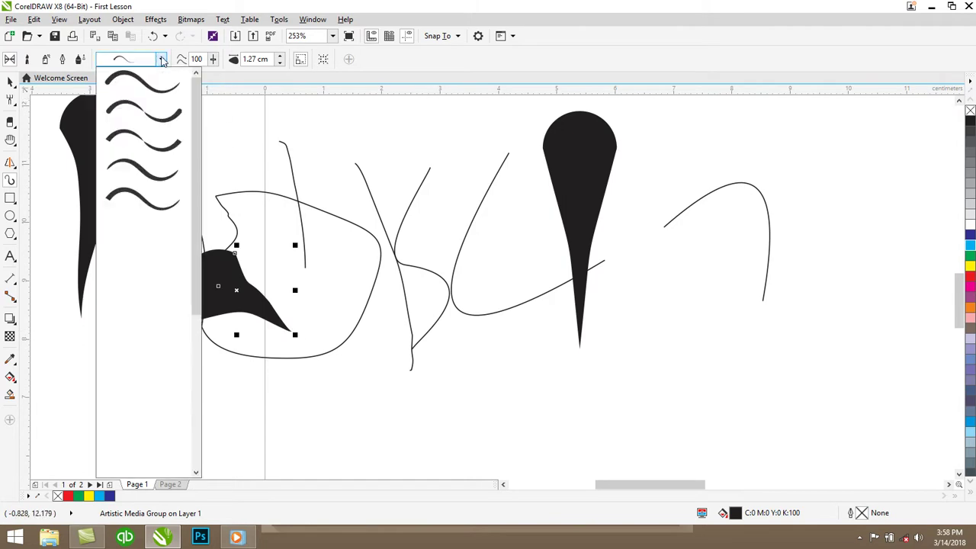
pyautogui.click(140, 418)
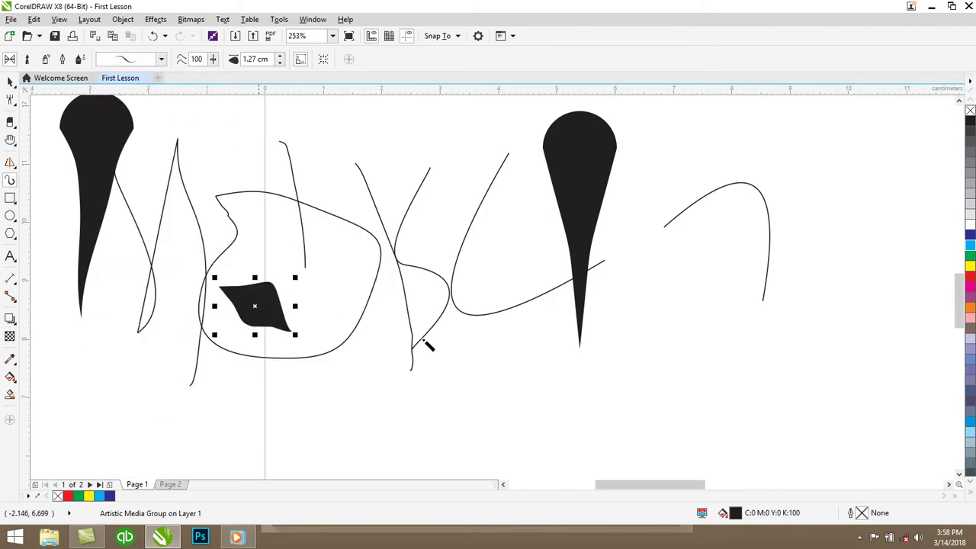
pyautogui.moveTo(461, 382); pyautogui.dragTo(557, 378)
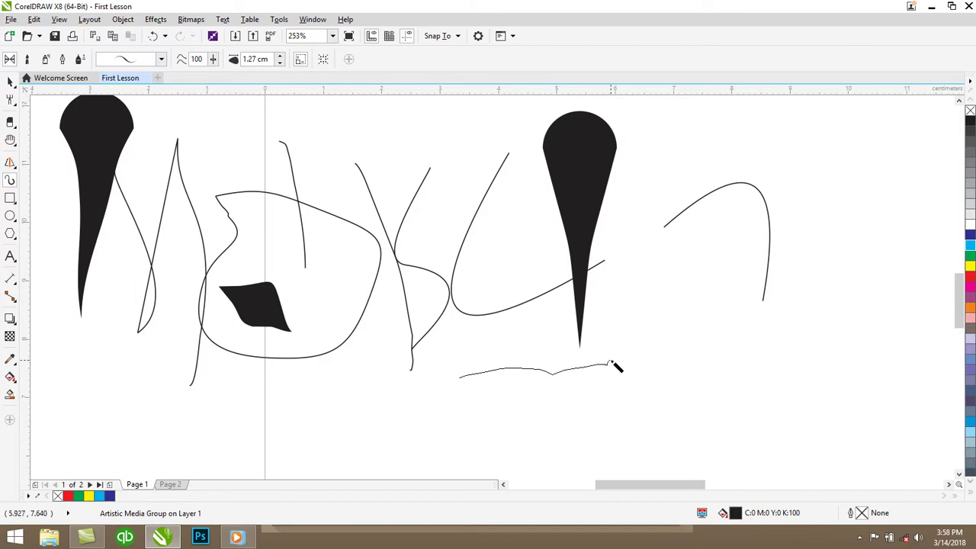
pyautogui.moveTo(616, 366); pyautogui.dragTo(617, 367)
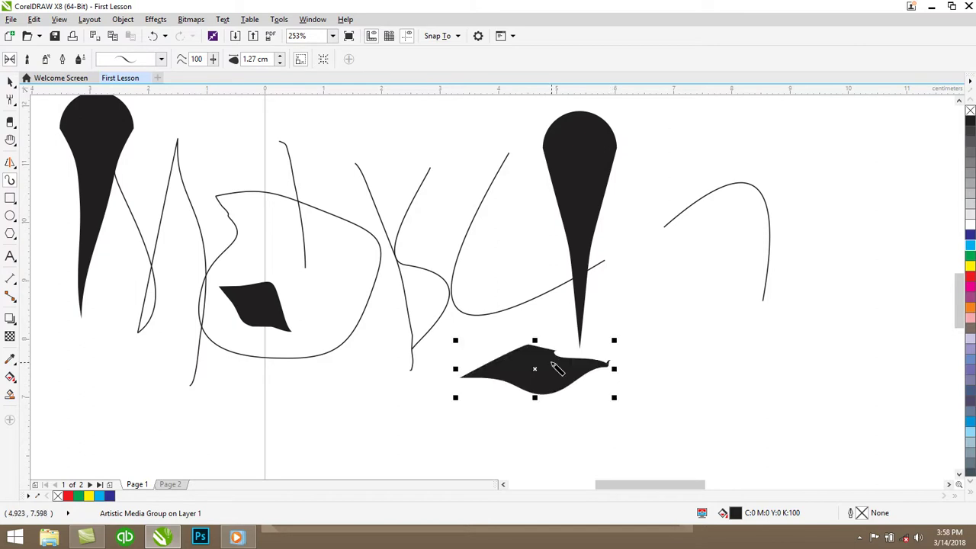
# Switch Artistic Media to Sprayer mode and spray a stroke across the middle curves with the pink swirl pattern from Brush Strokes
pyautogui.click(64, 61)
pyautogui.click(47, 59)
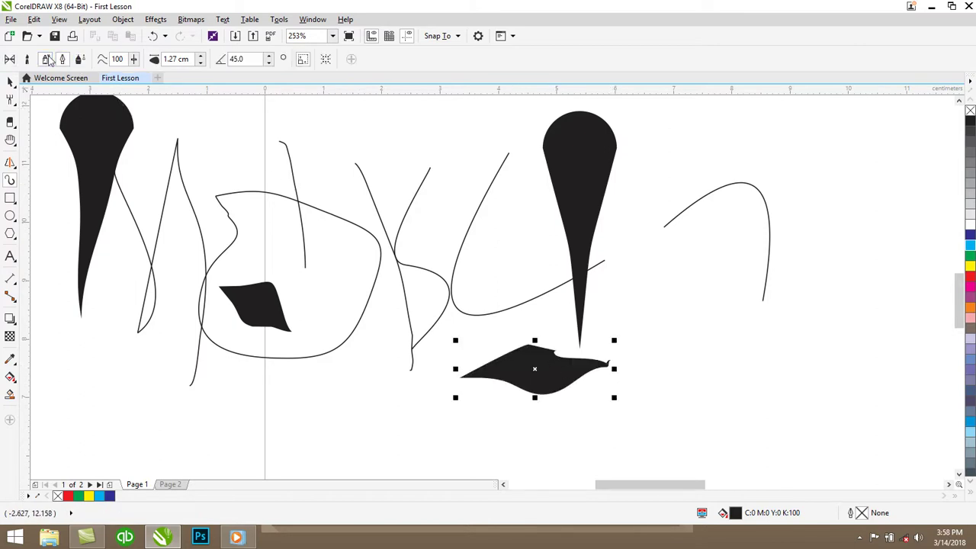
pyautogui.click(262, 59)
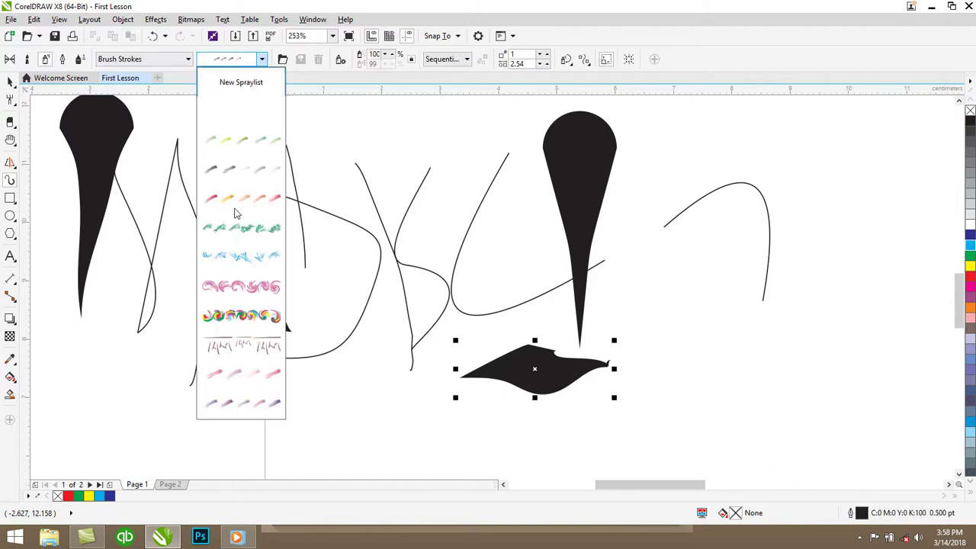
pyautogui.click(261, 286)
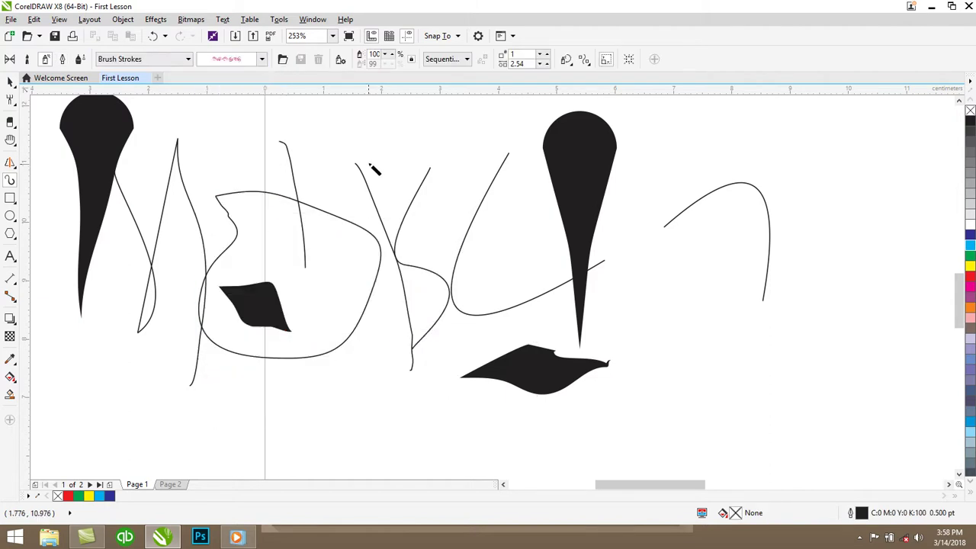
pyautogui.moveTo(416, 297); pyautogui.dragTo(327, 409)
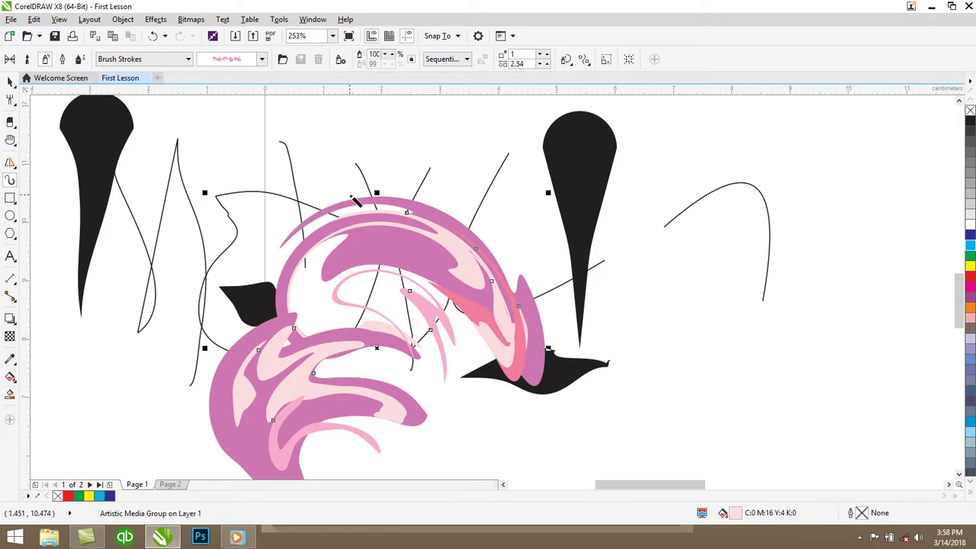
# Delete all the objects drawn on Page 1
pyautogui.scroll(-2, 356, 200)
pyautogui.hotkey('ctrl', 'a')
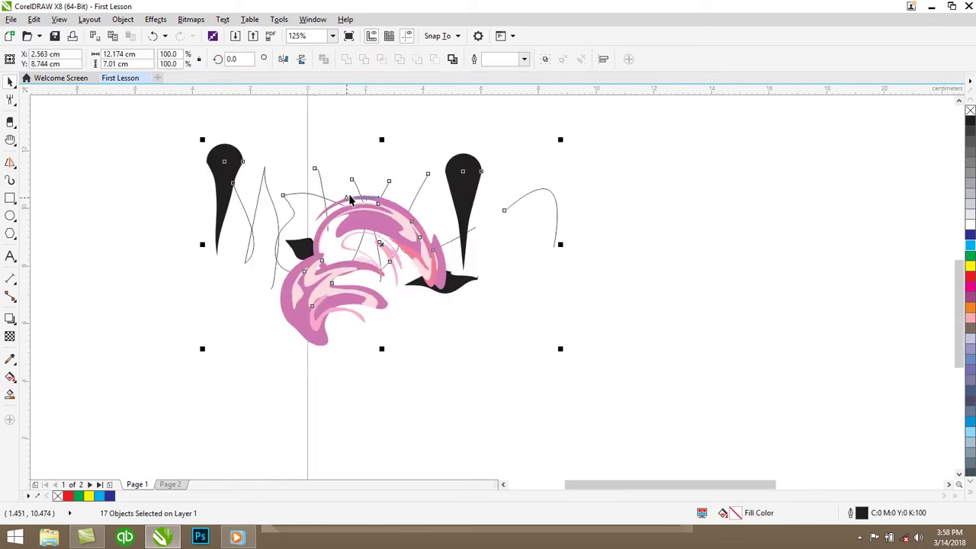
pyautogui.press('Delete')
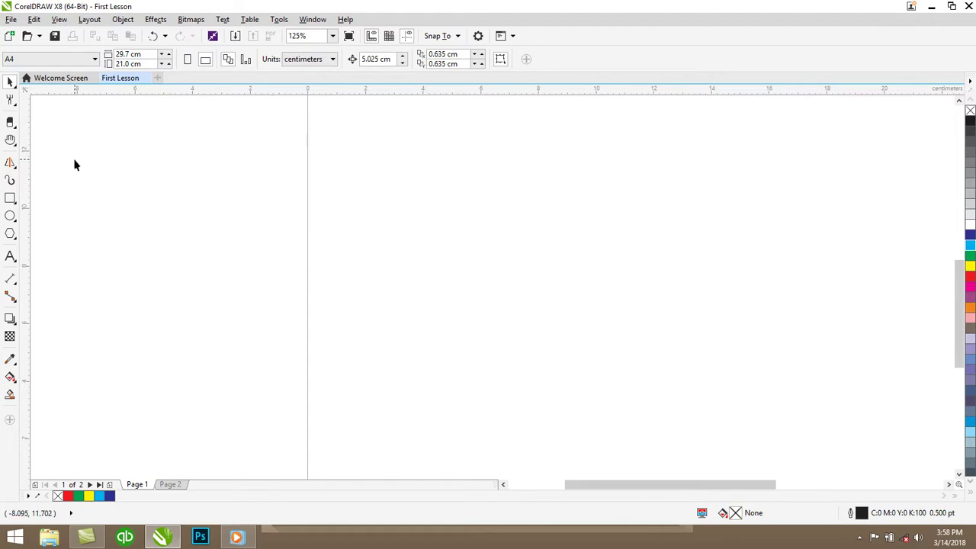
# Spray a short diagonal stroke near the page's left edge with the brown line-stroke pattern from Brush Strokes, and deselect it
pyautogui.click(10, 163)
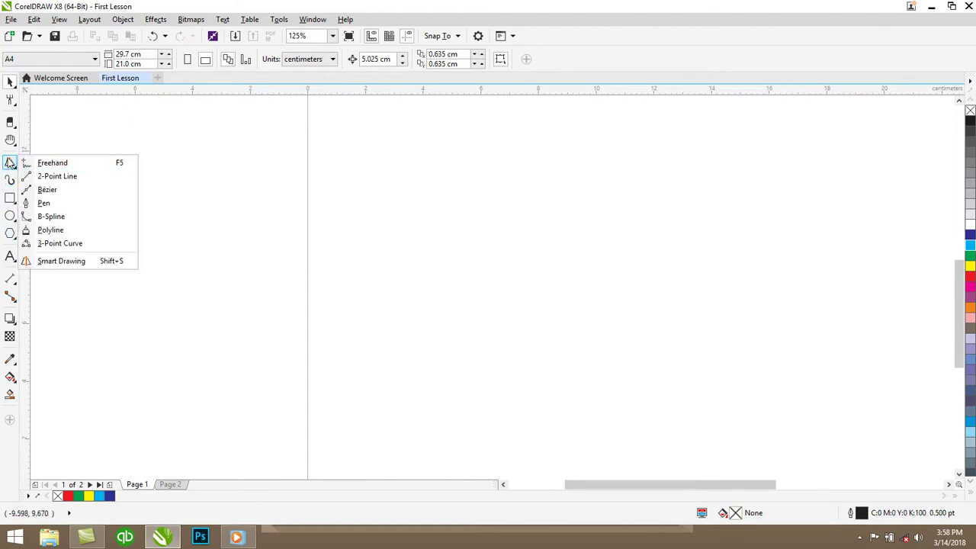
pyautogui.click(10, 163)
pyautogui.click(10, 180)
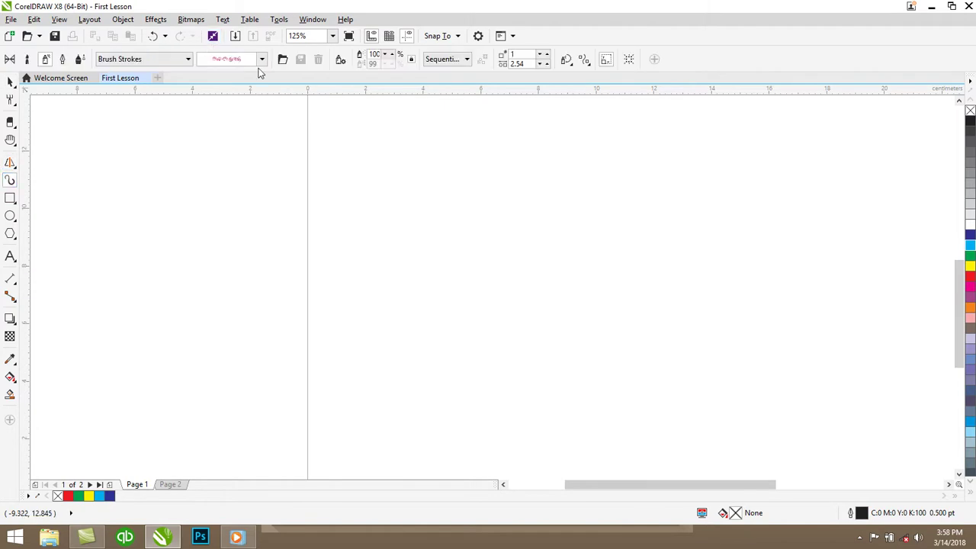
pyautogui.click(262, 59)
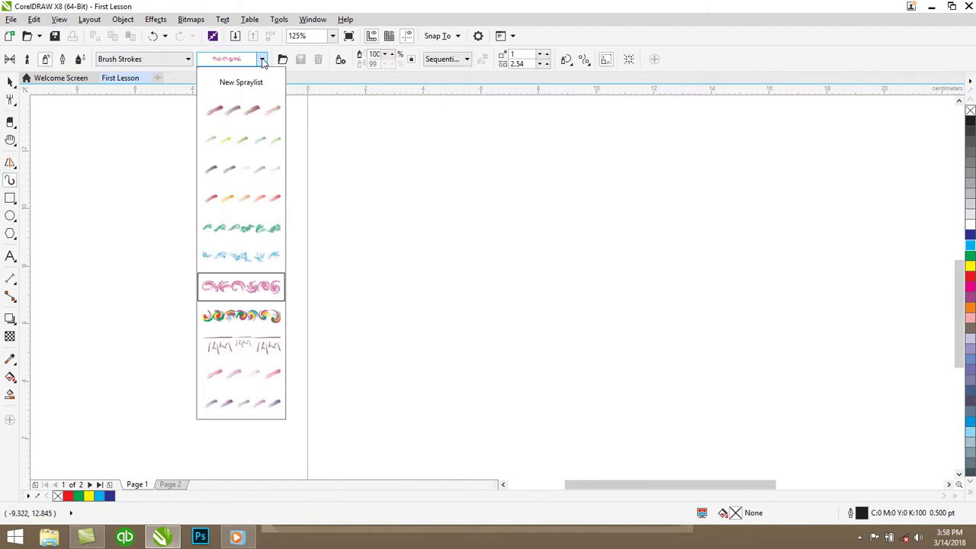
pyautogui.click(244, 348)
pyautogui.moveTo(384, 233); pyautogui.dragTo(450, 329)
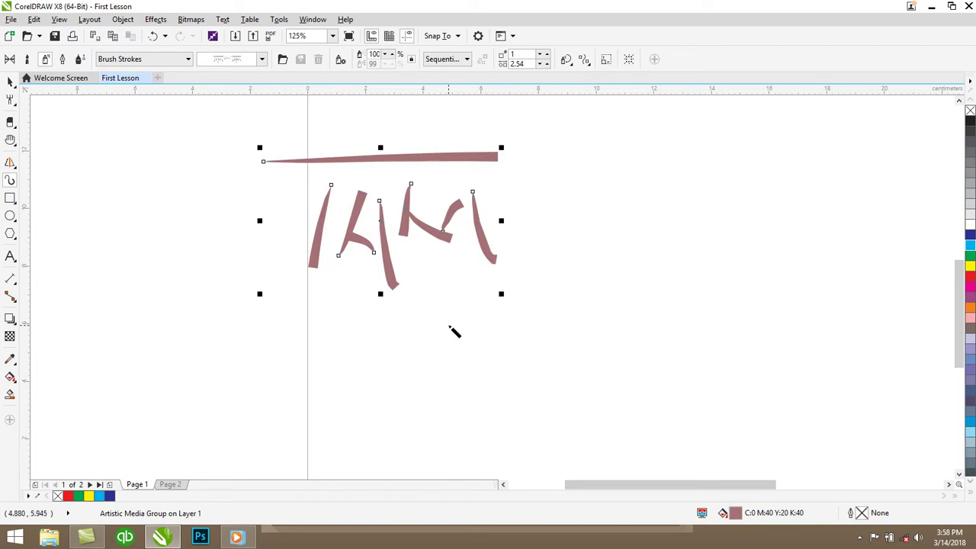
pyautogui.press('Escape')
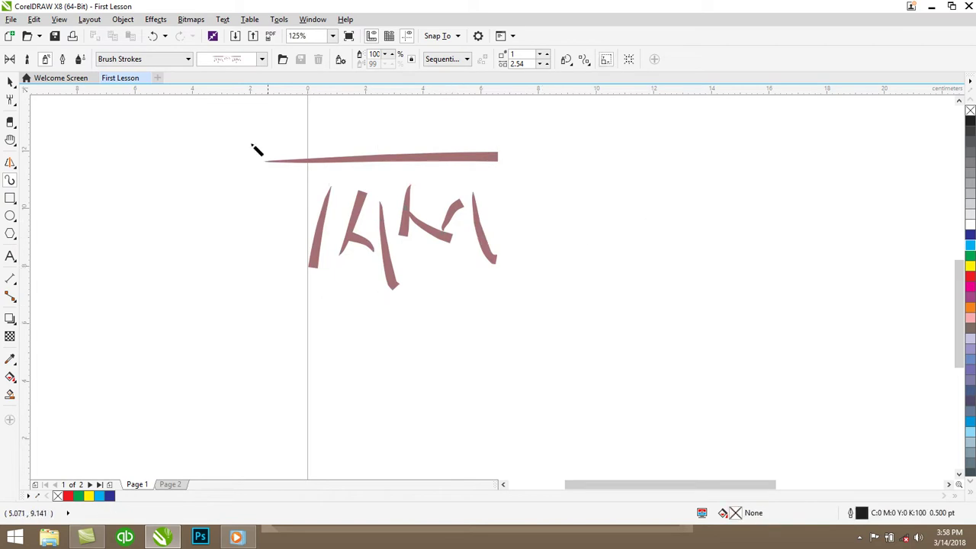
# Choose the green leafy Brush Strokes spray pattern and spray leaf clusters outside the page, left of the brown strokes
pyautogui.click(263, 59)
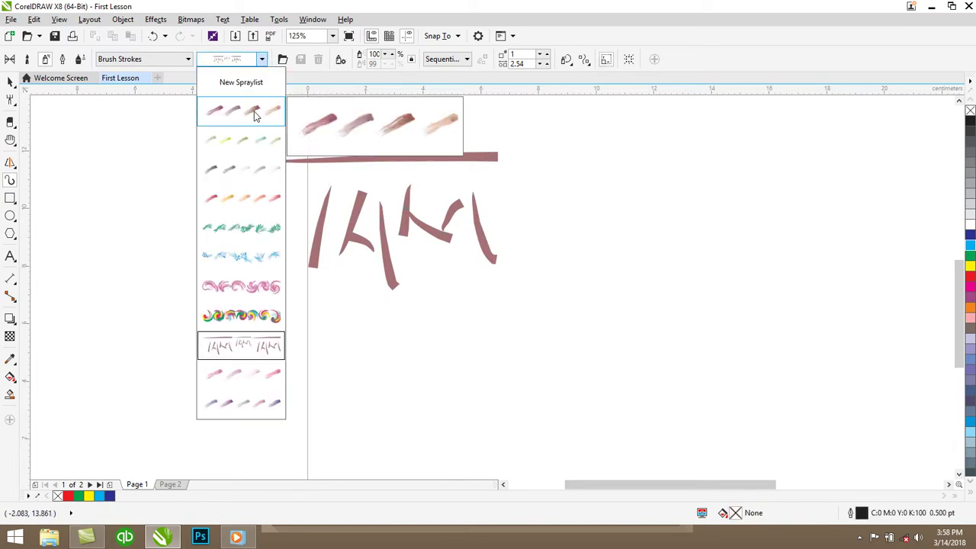
pyautogui.click(250, 230)
pyautogui.moveTo(150, 161); pyautogui.dragTo(159, 259)
pyautogui.moveTo(217, 271); pyautogui.dragTo(259, 307)
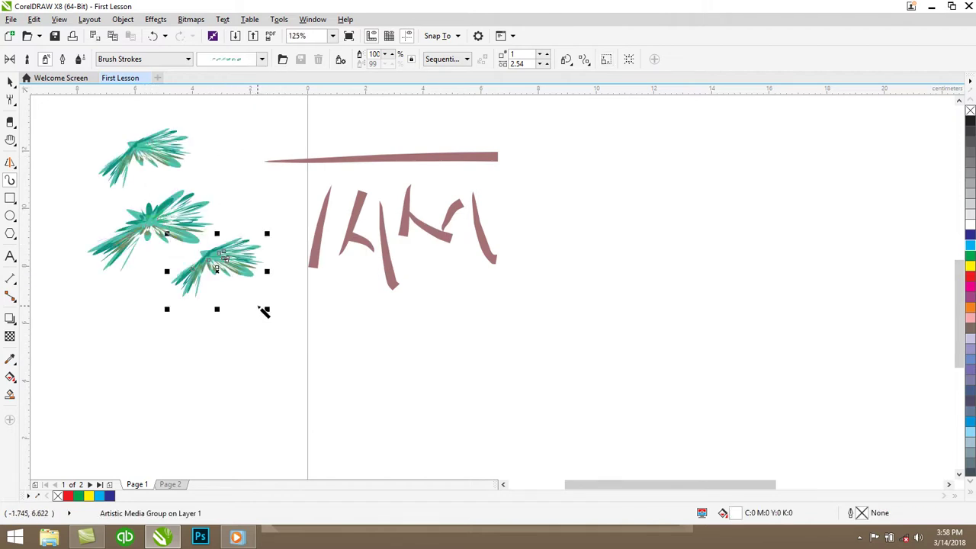
# Try the Food spray category, spray a stroke to the right of the brown strokes, and apply the grey brush-stroke pattern to it
pyautogui.click(186, 60)
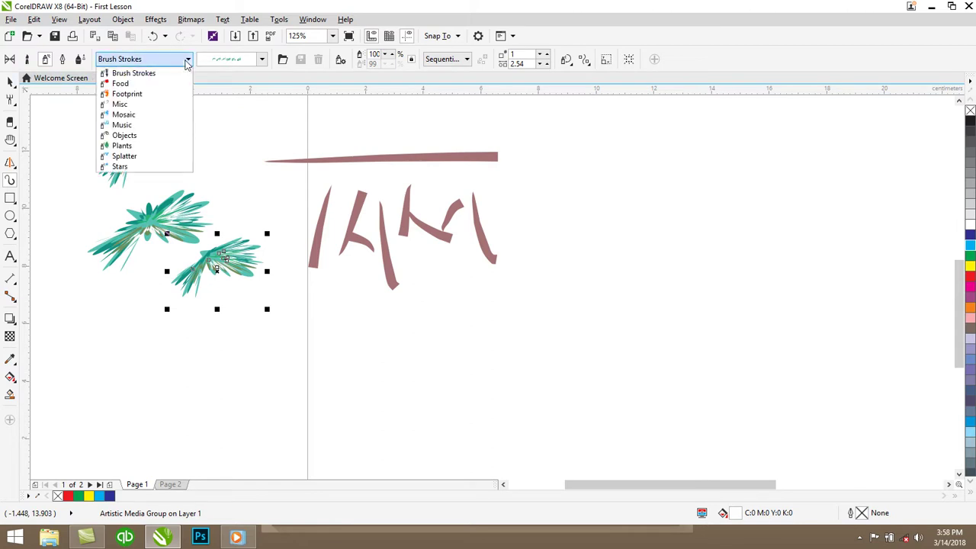
pyautogui.click(150, 85)
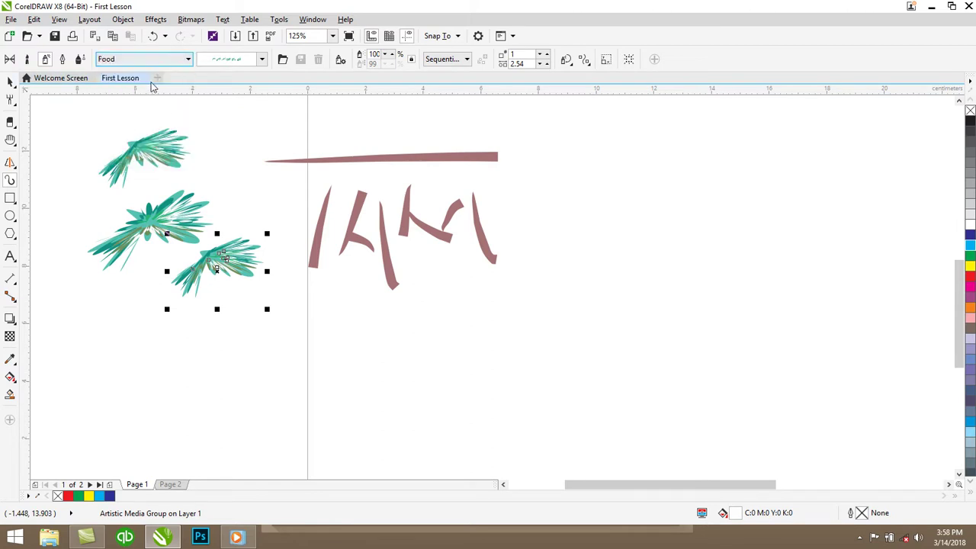
pyautogui.moveTo(693, 206); pyautogui.dragTo(702, 282)
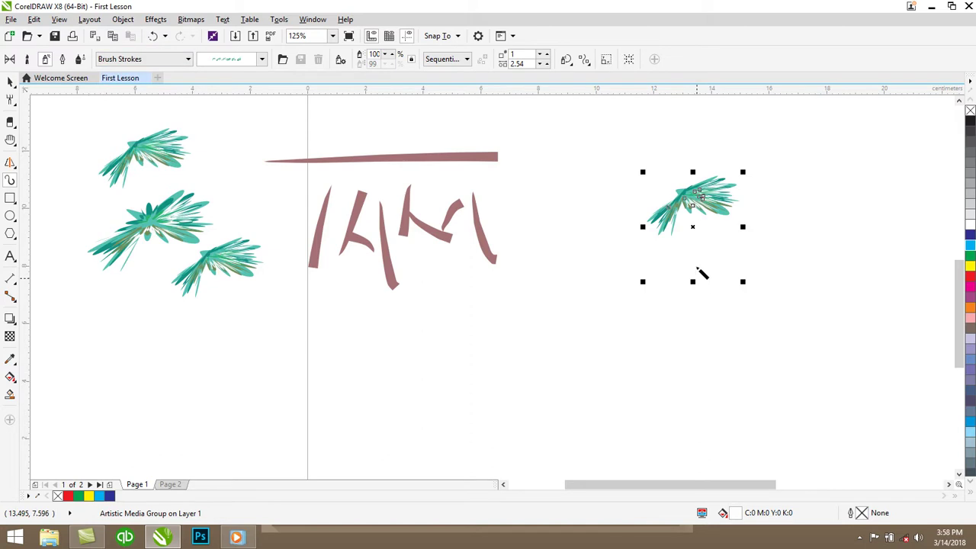
pyautogui.click(263, 60)
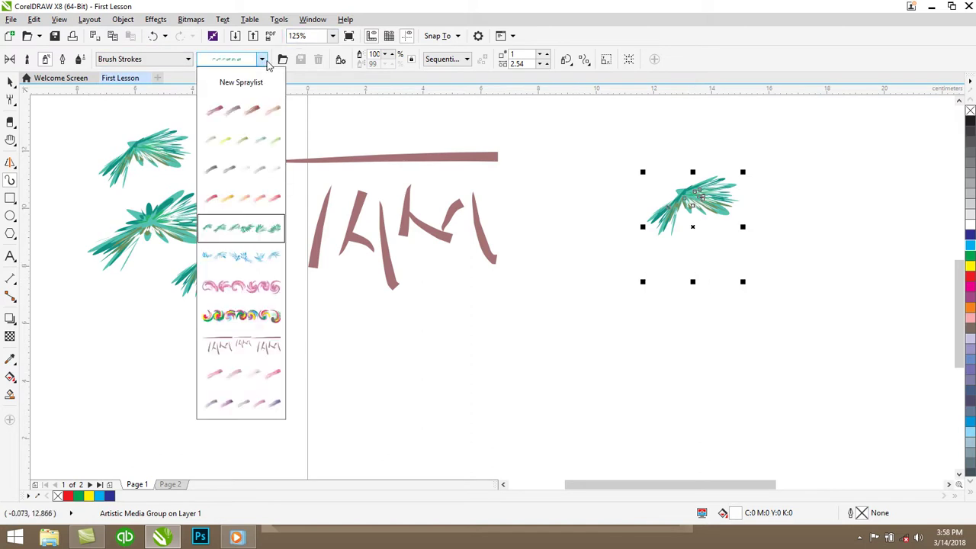
pyautogui.click(234, 156)
# Try the Food and Mosaic spray categories, and spray a downward stroke to the left of the green leaf clusters
pyautogui.click(188, 59)
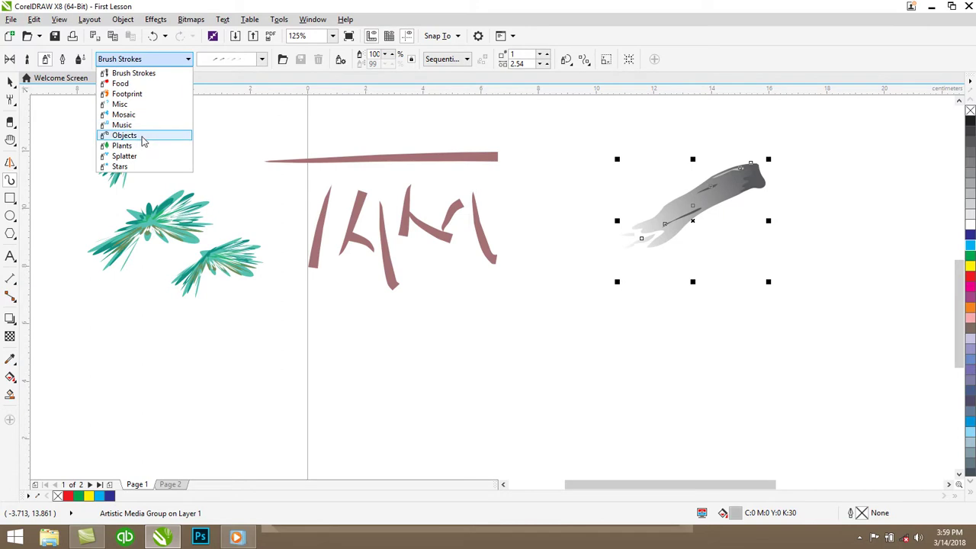
pyautogui.click(136, 84)
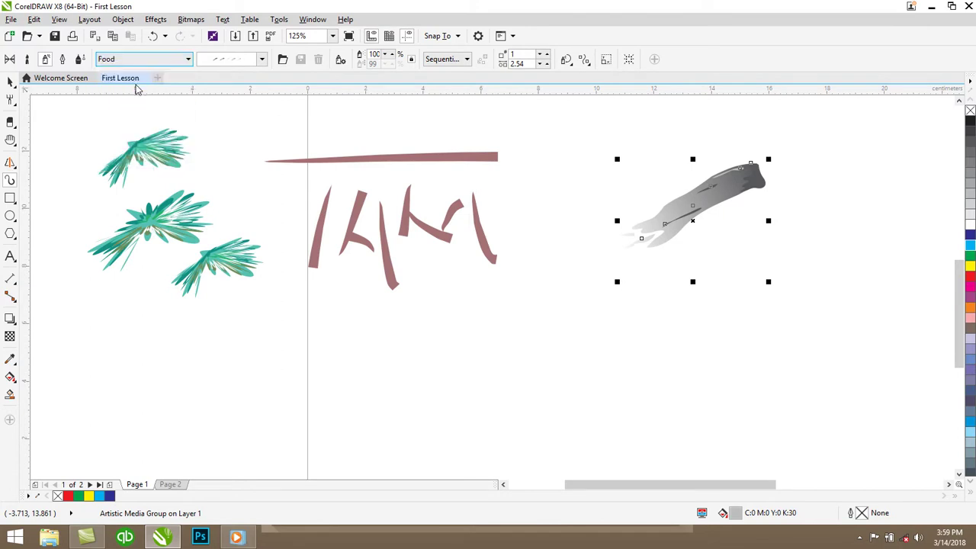
pyautogui.click(152, 58)
pyautogui.click(122, 112)
pyautogui.moveTo(61, 208); pyautogui.dragTo(84, 290)
# Try the Plants spray category and spray a short horizontal stroke below the brown strokes
pyautogui.click(156, 59)
pyautogui.click(122, 146)
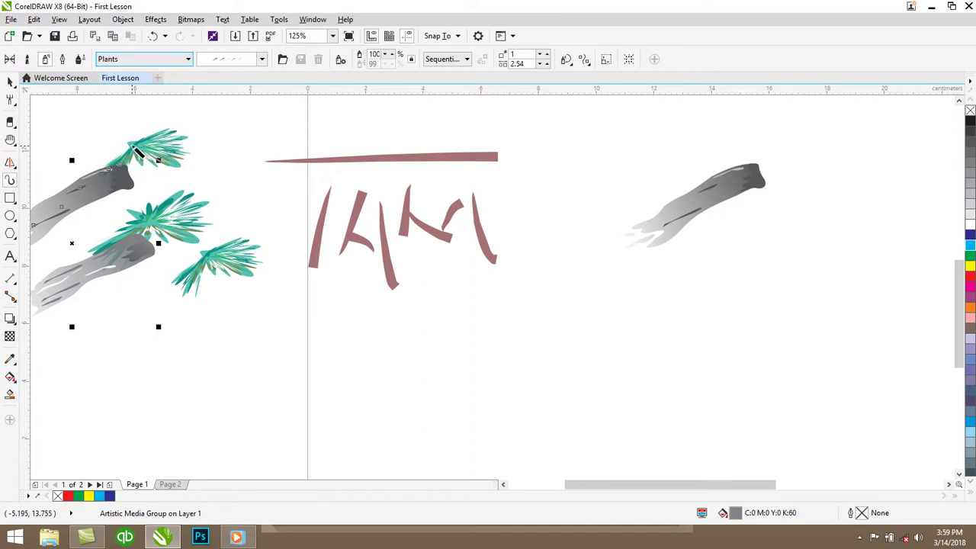
pyautogui.moveTo(369, 361); pyautogui.dragTo(435, 364)
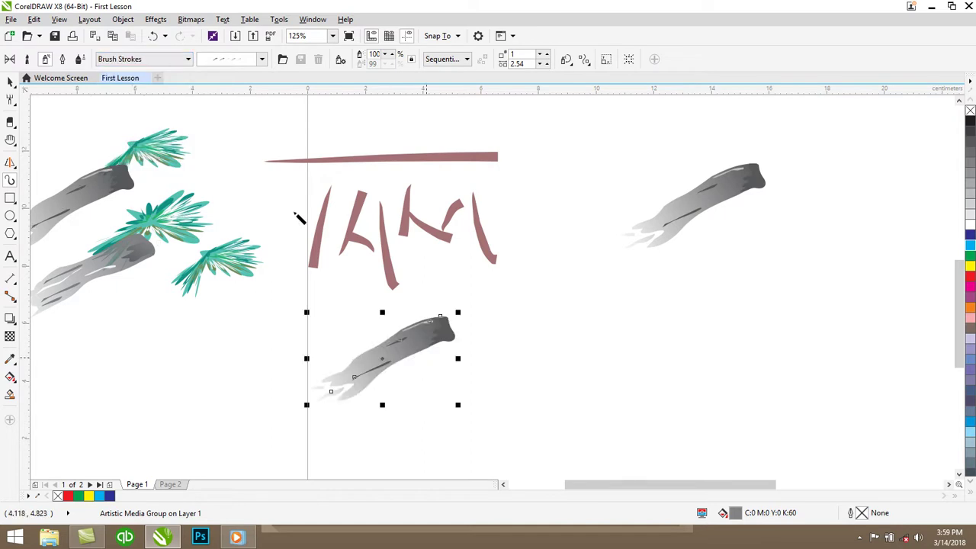
# Use the Splatter category to turn the lower grey stroke into a star-shaped blot, and spray a thin-armed splatter to its right
pyautogui.click(187, 60)
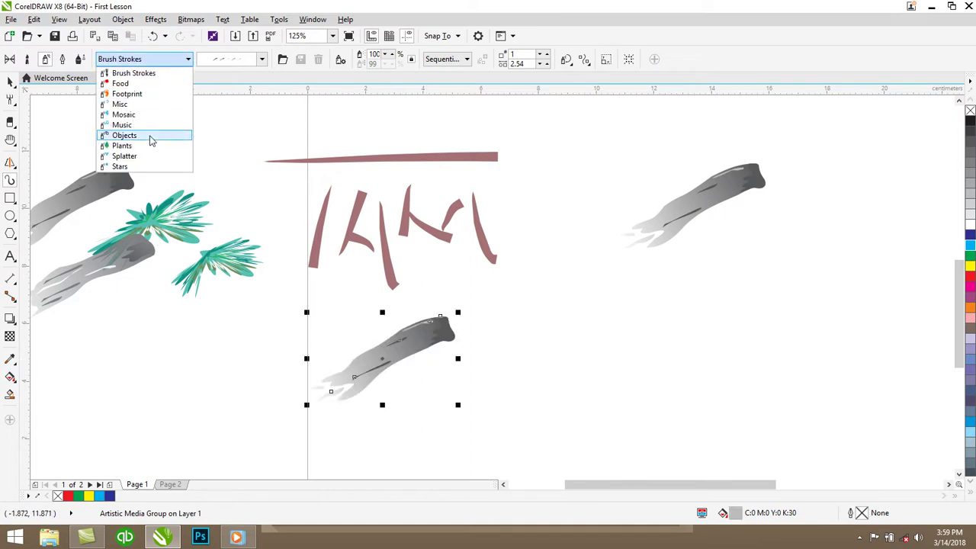
pyautogui.click(124, 156)
pyautogui.click(261, 59)
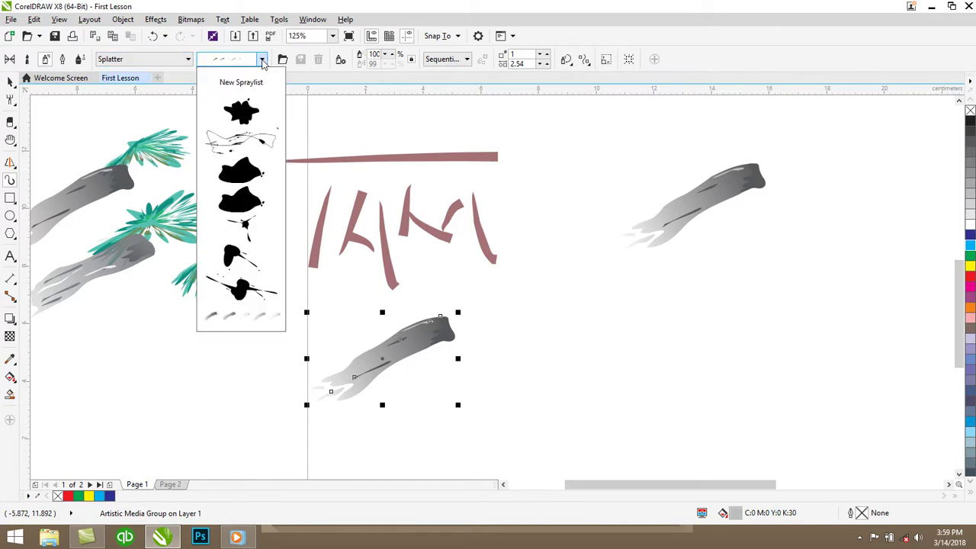
pyautogui.click(241, 112)
pyautogui.moveTo(599, 316); pyautogui.dragTo(657, 360)
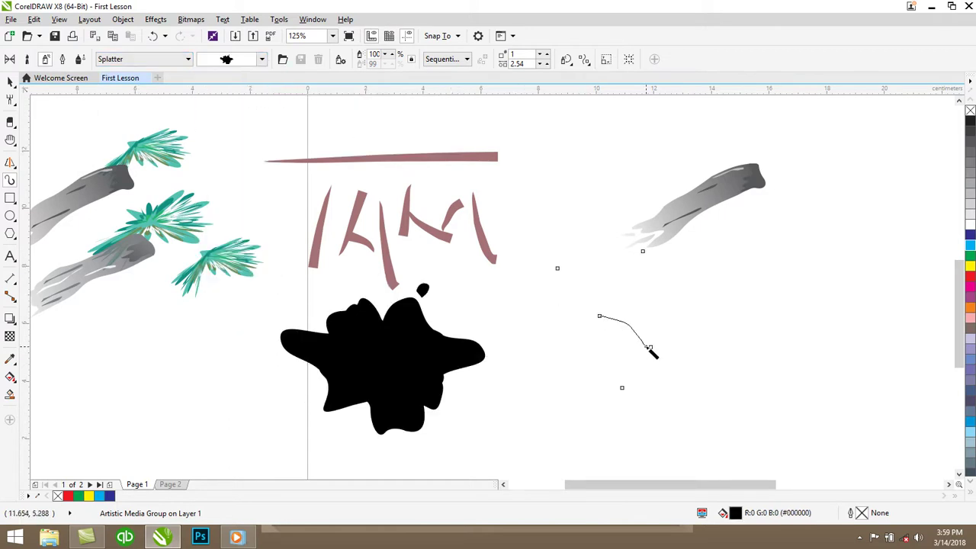
pyautogui.click(262, 60)
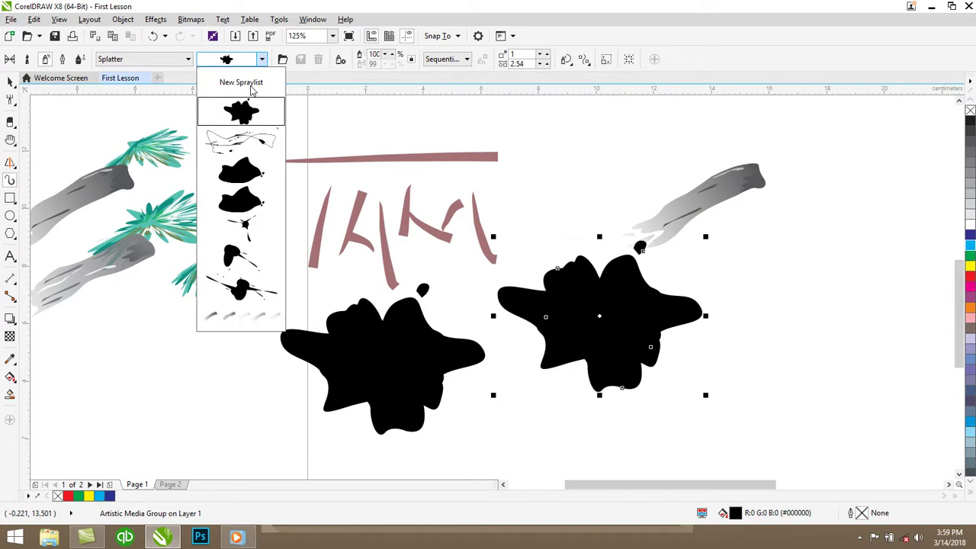
pyautogui.click(241, 225)
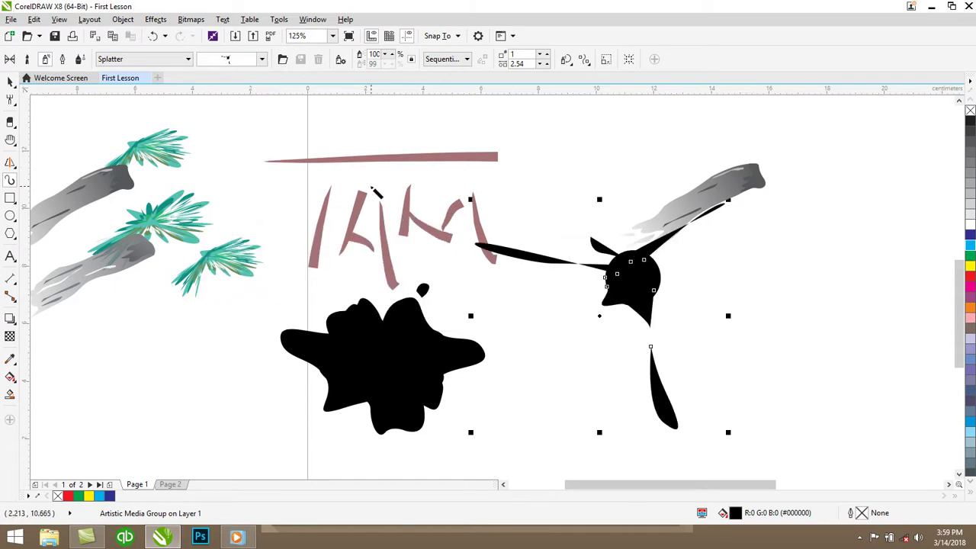
# Load the Objects folder from CustomMediaStrokes as the spray source, and spray a diagonal stroke over the green leaf clusters
pyautogui.click(283, 61)
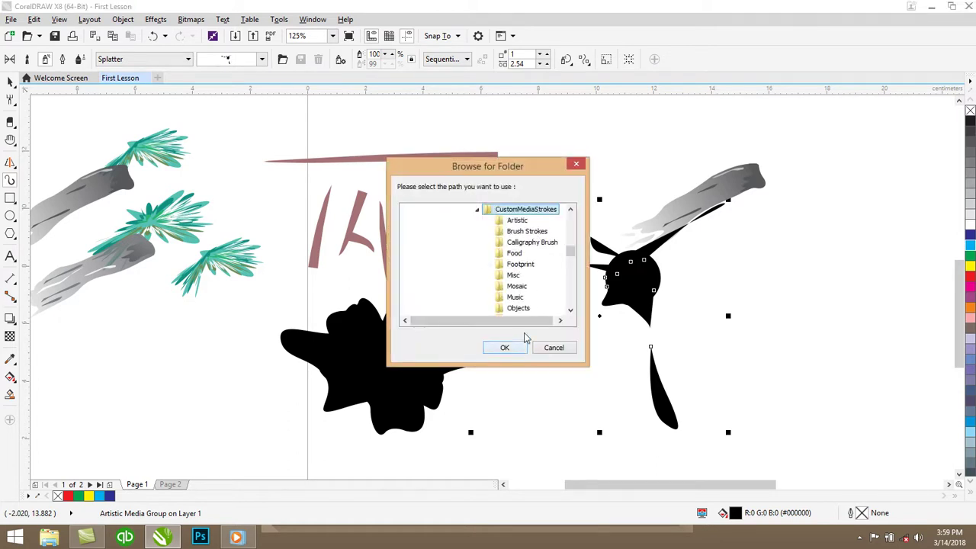
pyautogui.click(517, 308)
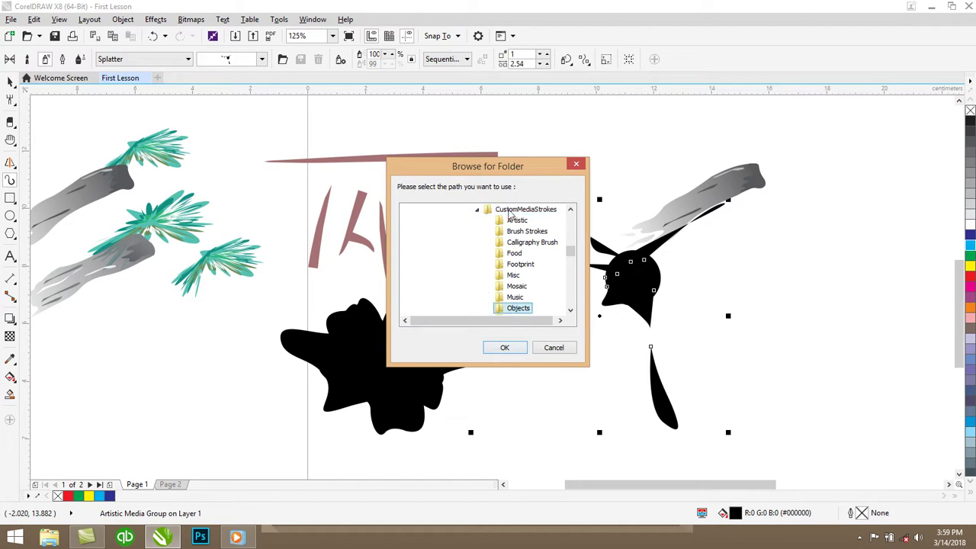
pyautogui.click(505, 348)
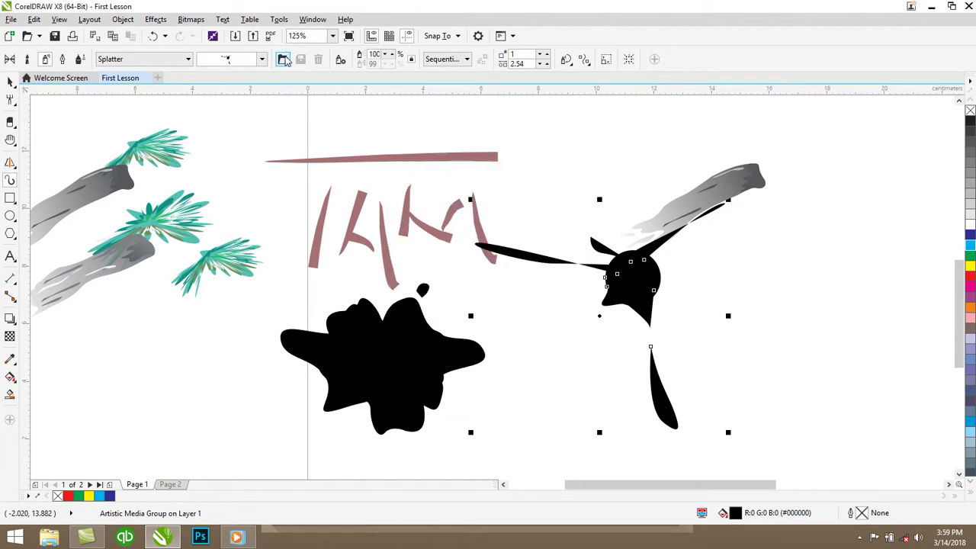
pyautogui.moveTo(146, 152); pyautogui.dragTo(216, 206)
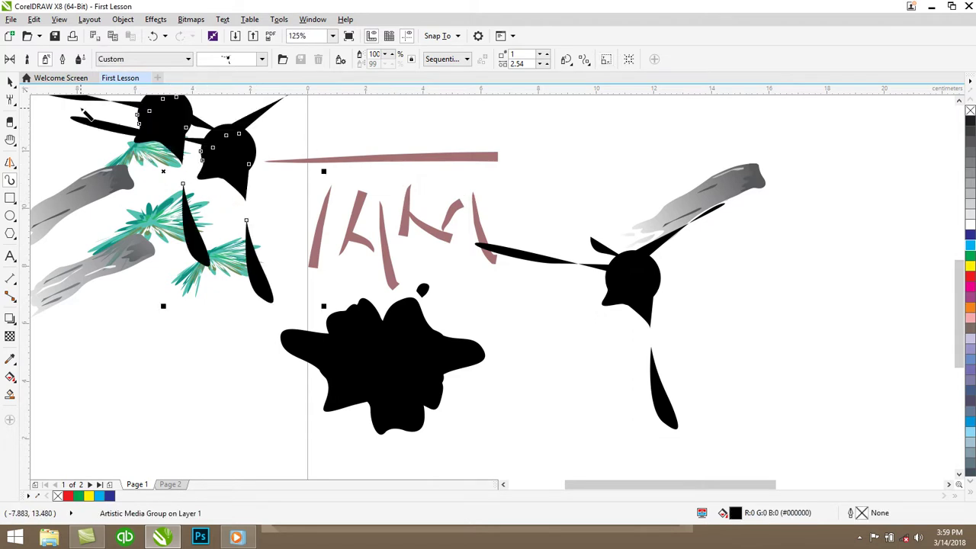
# Delete everything on the page, and spray a short diagonal Artistic Media stroke at 84% object size, in random order, with 3 dabs
pyautogui.hotkey('ctrl', 'a')
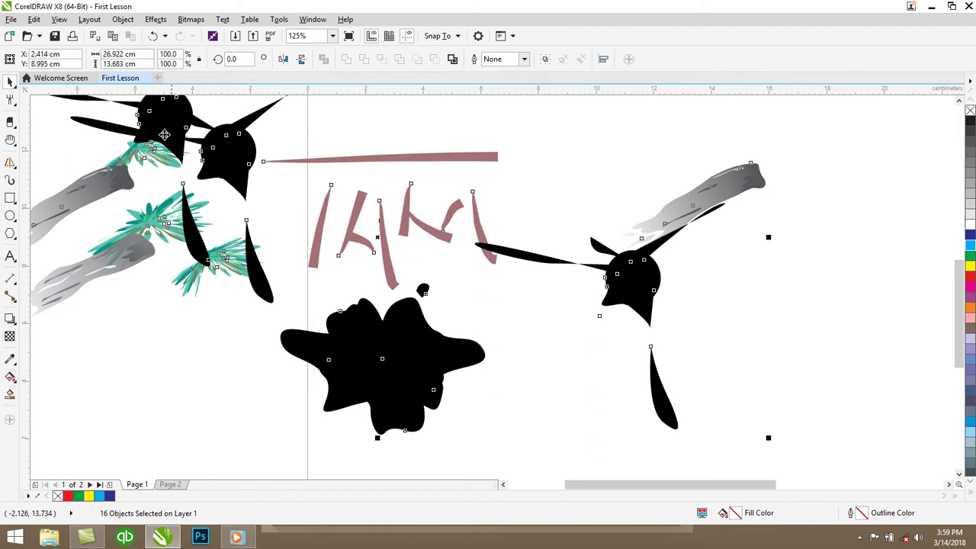
pyautogui.press('Delete')
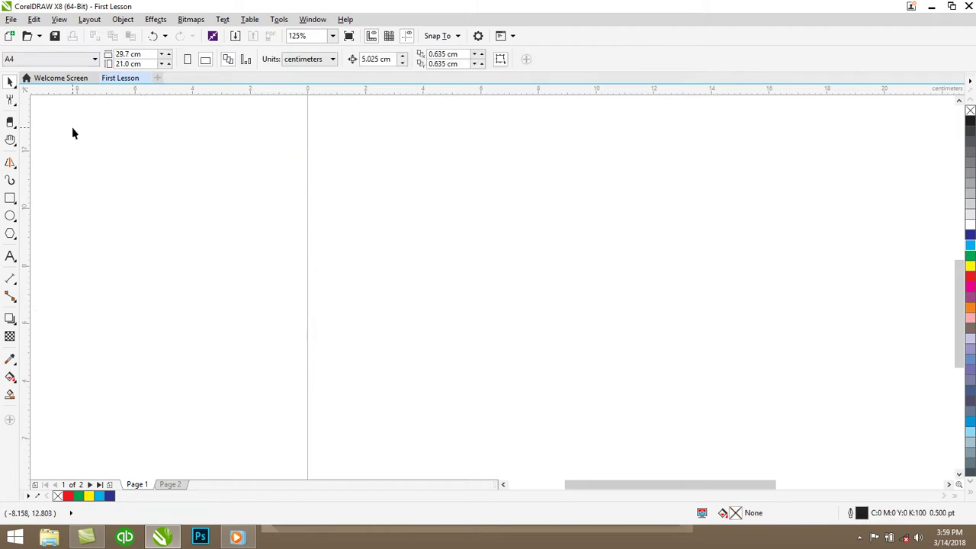
pyautogui.click(10, 184)
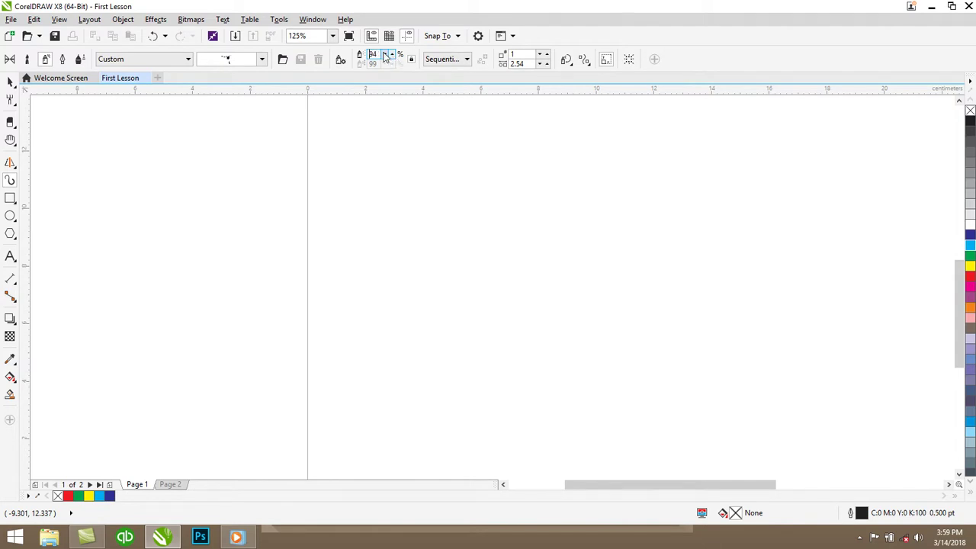
pyautogui.click(384, 55)
pyautogui.click(465, 61)
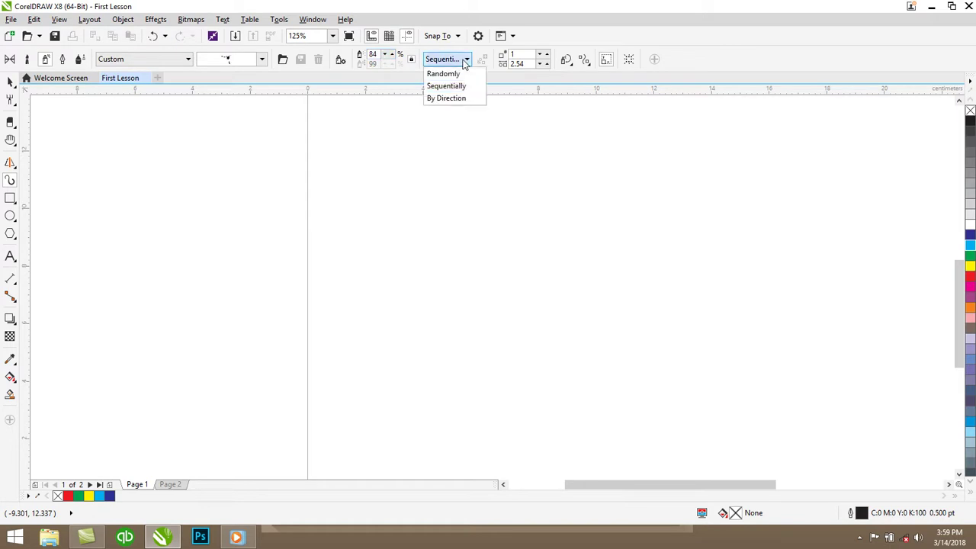
pyautogui.click(458, 74)
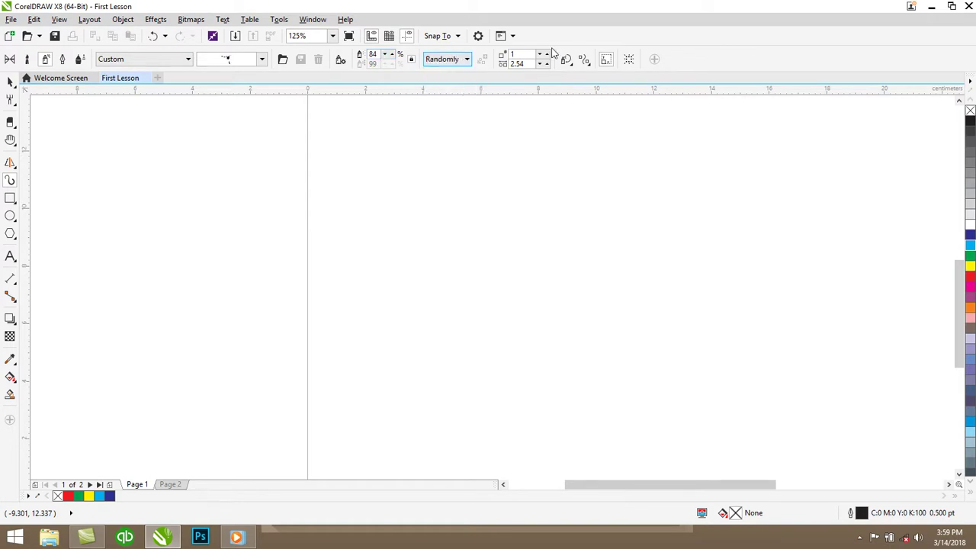
pyautogui.moveTo(437, 160); pyautogui.dragTo(511, 260)
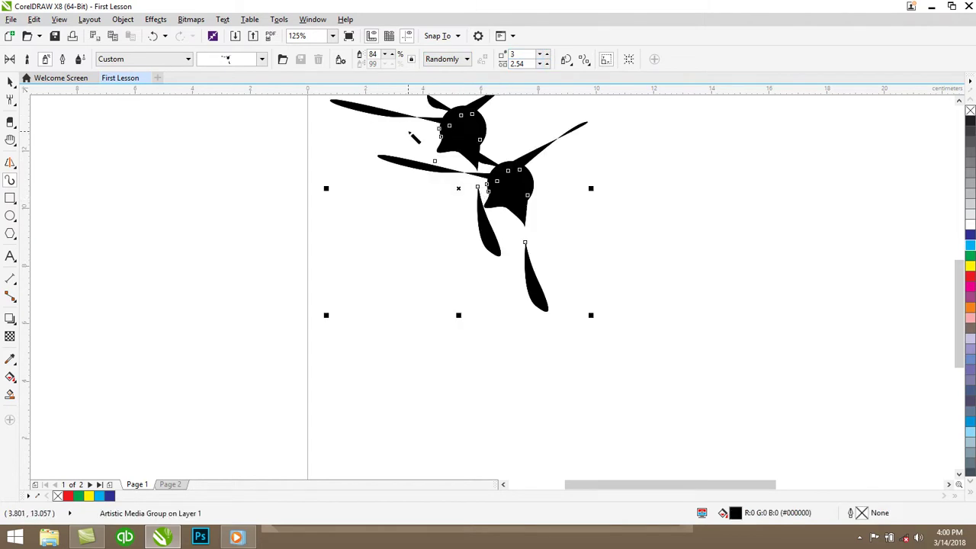
# Set the sprayed stroke's object size to 60%, its dabs to 15 and spacing to 1.54, and spray a short upward stroke over it
pyautogui.click(392, 58)
pyautogui.click(392, 59)
pyautogui.click(389, 60)
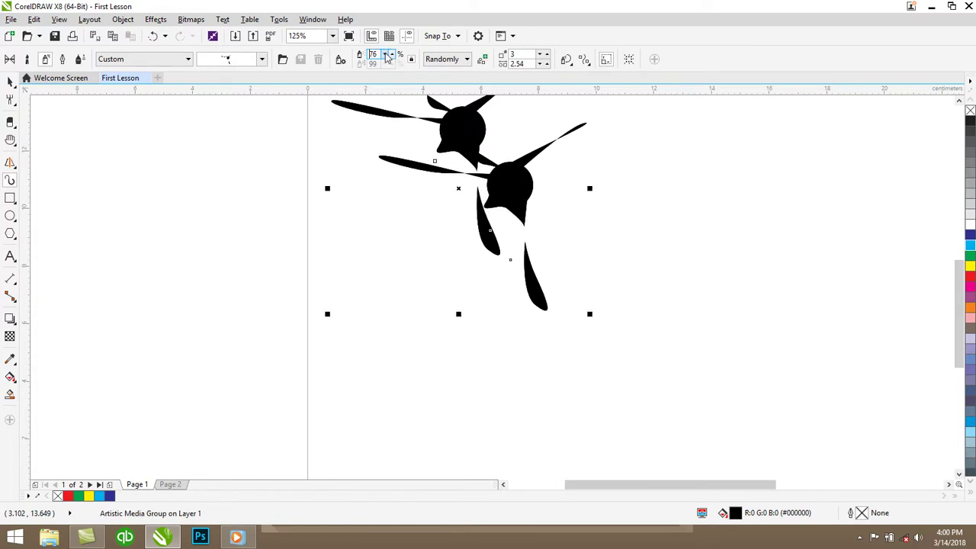
pyautogui.click(386, 60)
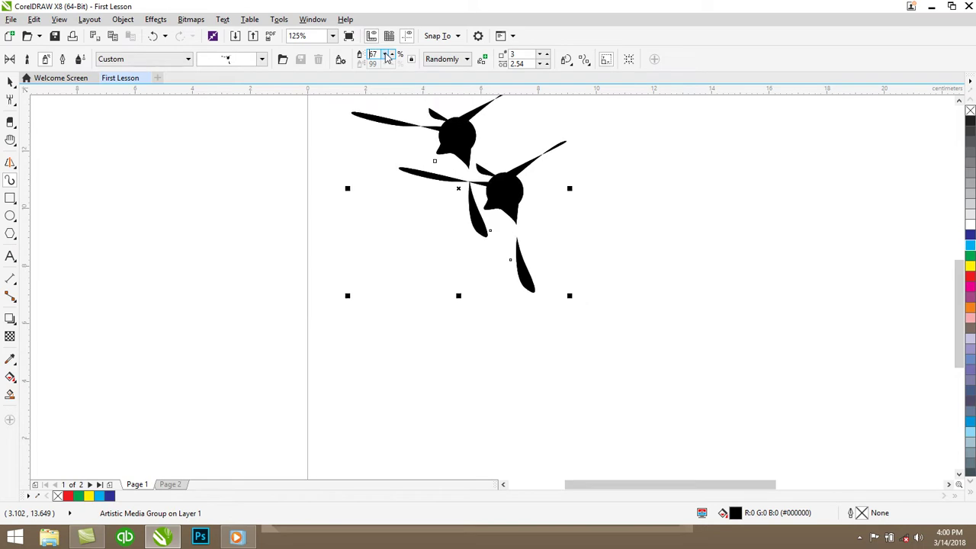
pyautogui.click(547, 56)
pyautogui.click(548, 55)
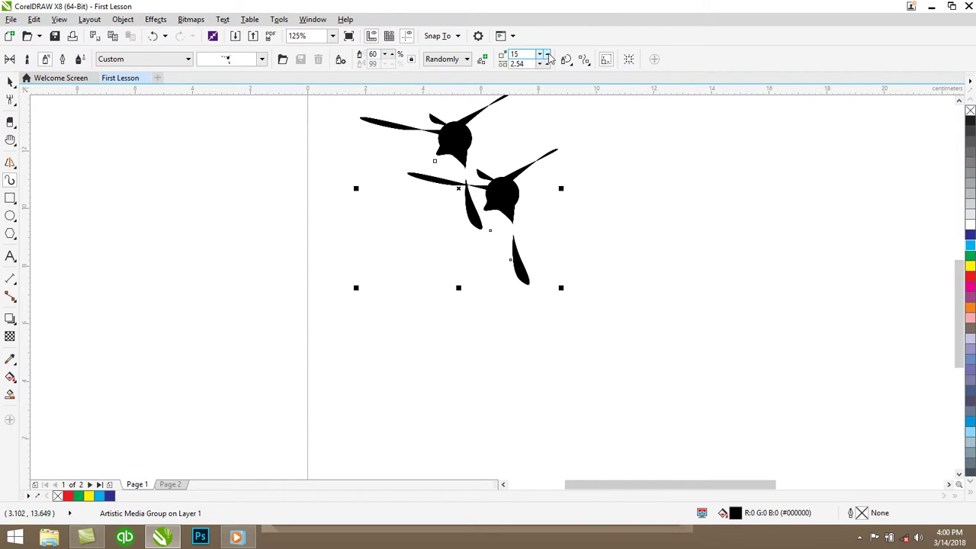
pyautogui.click(546, 64)
pyautogui.click(546, 64)
pyautogui.click(583, 61)
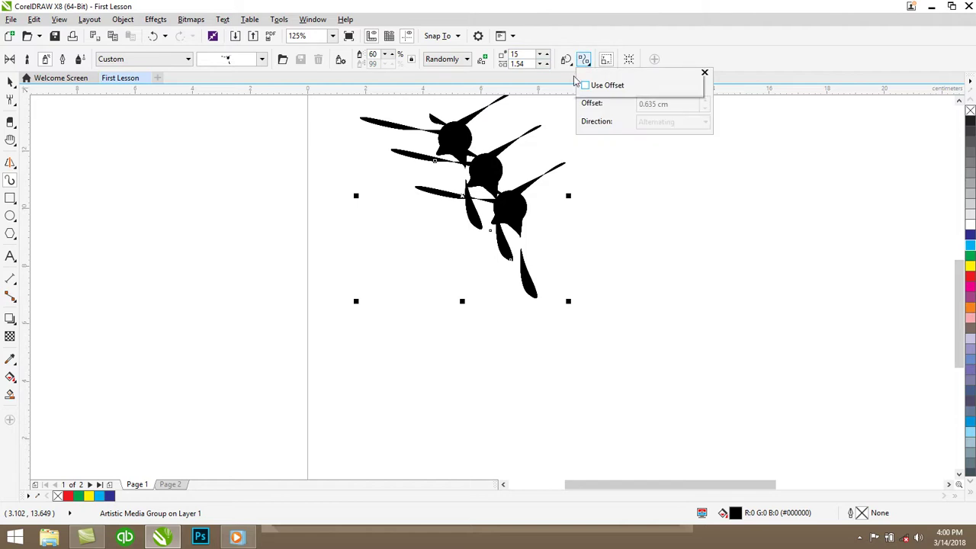
pyautogui.moveTo(460, 157); pyautogui.dragTo(488, 111)
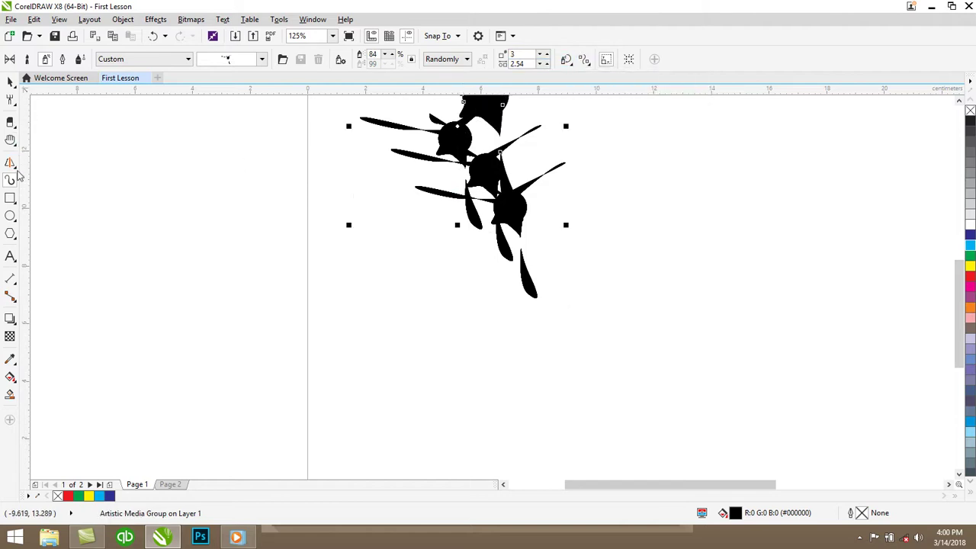
# Draw a plain upright rectangle about 2.35 × 4.06 cm in the empty area left of the page edge
pyautogui.click(10, 199)
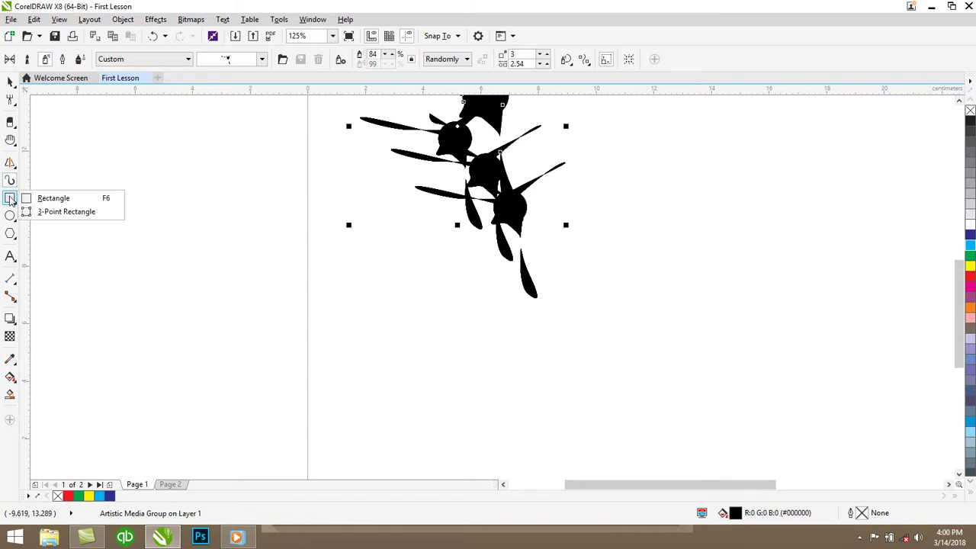
pyautogui.click(35, 198)
pyautogui.moveTo(122, 196); pyautogui.dragTo(190, 313)
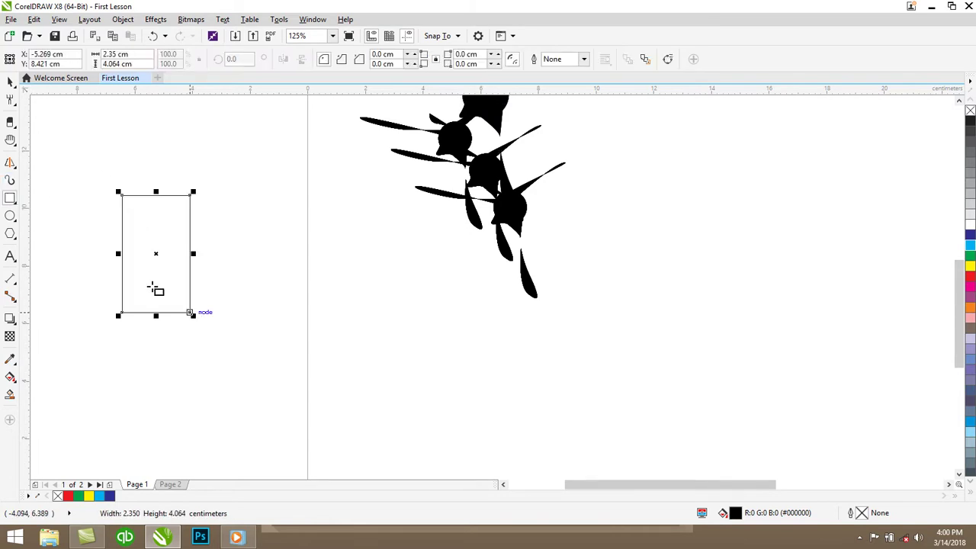
# Draw two 3-point rectangles: a tilted one across the page's left edge and a horizontal one about 6.9 × 2.88 cm right of the sprayed strokes
pyautogui.click(17, 199)
pyautogui.click(61, 211)
pyautogui.moveTo(291, 257); pyautogui.dragTo(391, 362)
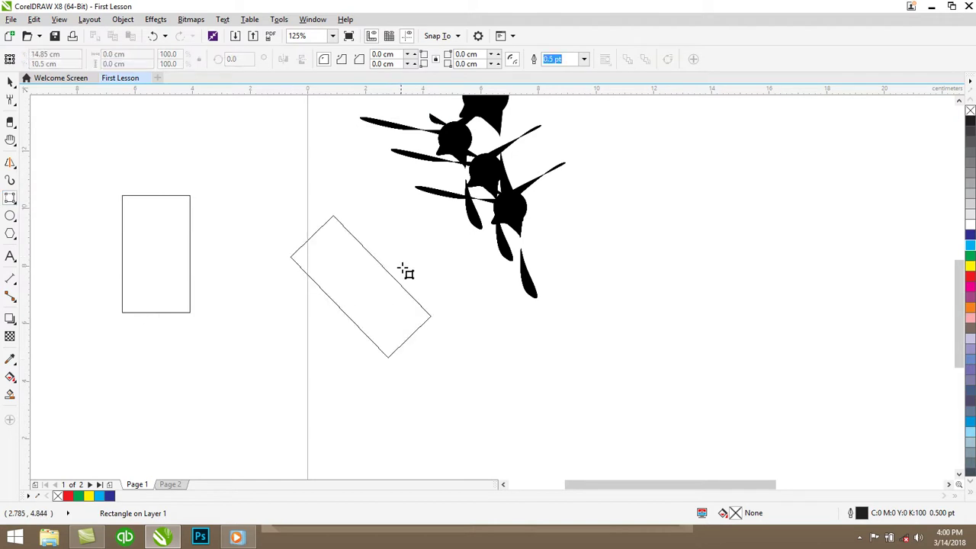
pyautogui.click(421, 240)
pyautogui.moveTo(591, 241); pyautogui.dragTo(791, 241)
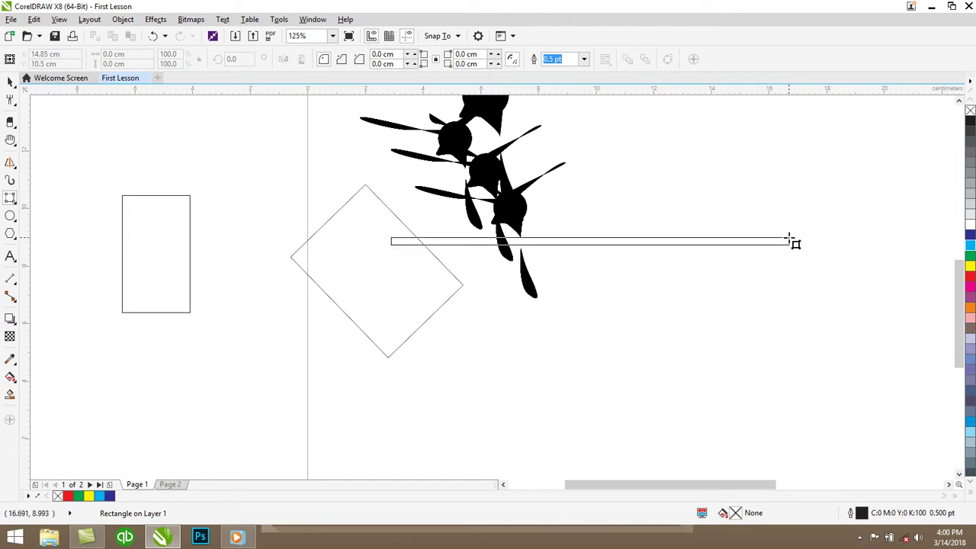
pyautogui.click(775, 158)
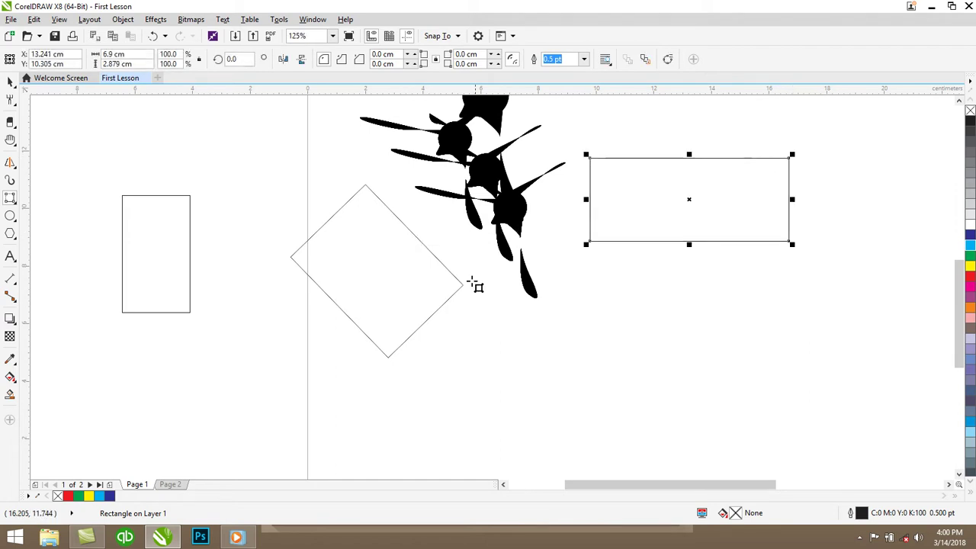
# Delete all objects, and draw a dark blue filled circle about 4.6 cm across in the empty area left of the page
pyautogui.hotkey('ctrl', 'a')
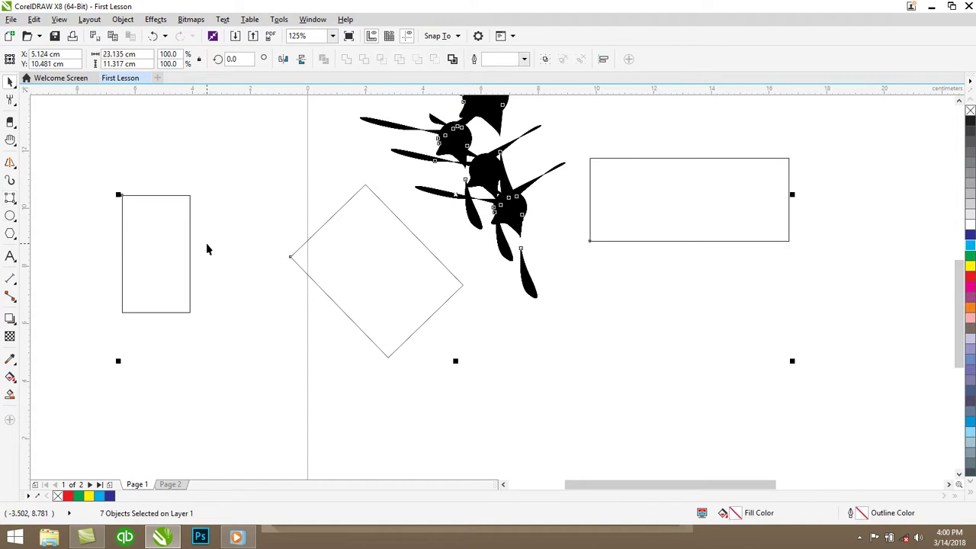
pyautogui.press('Delete')
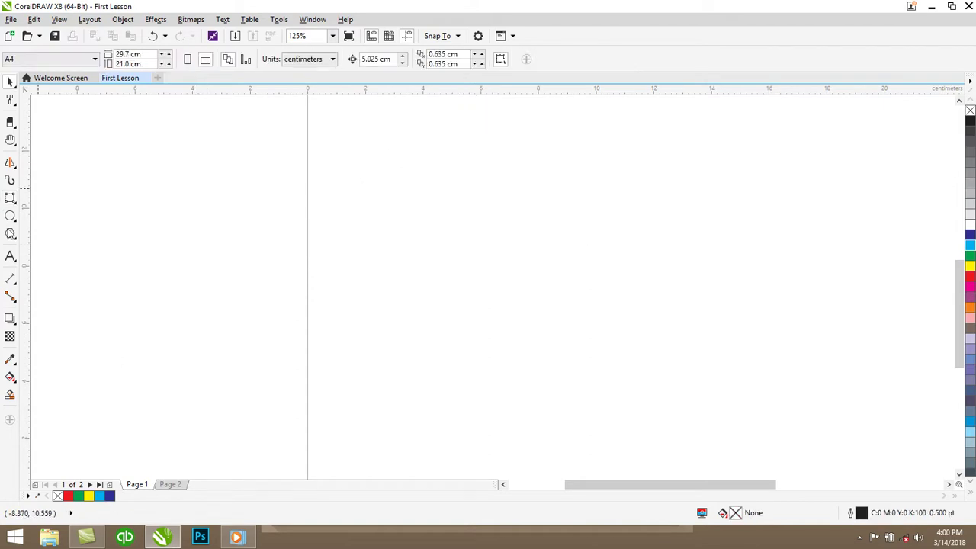
pyautogui.click(10, 216)
pyautogui.click(38, 214)
pyautogui.moveTo(107, 195); pyautogui.dragTo(240, 331)
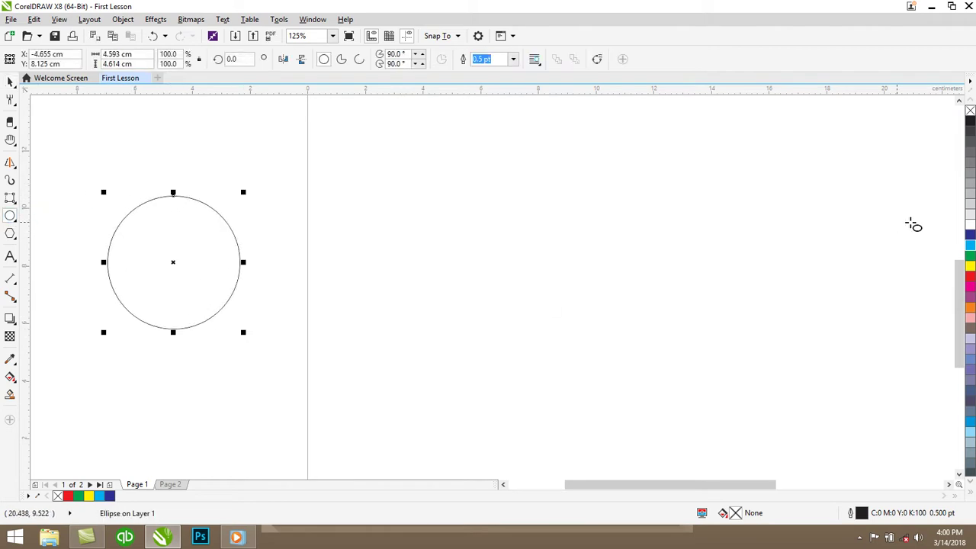
pyautogui.click(968, 235)
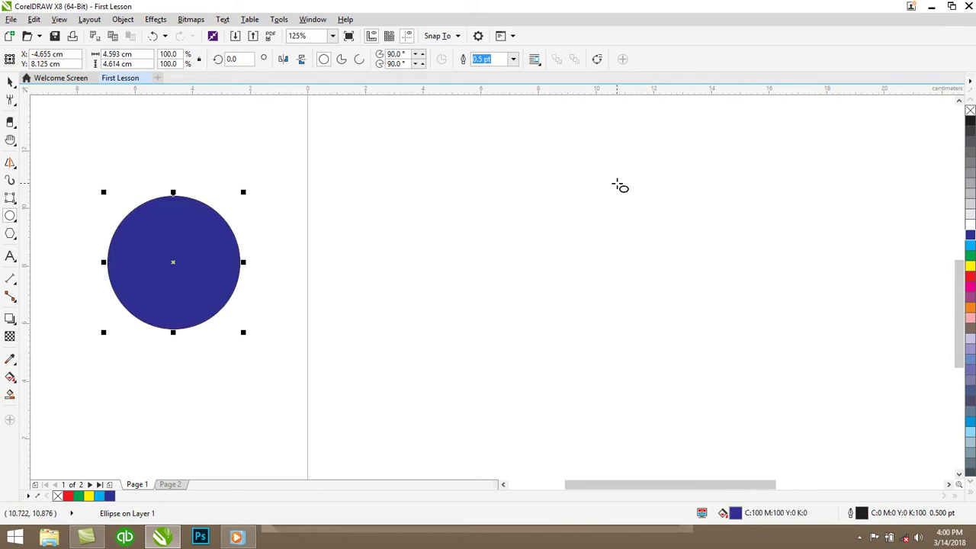
# Draw a 3-point ellipse about 6.1 cm across on the page, to the right of the blue circle
pyautogui.click(11, 219)
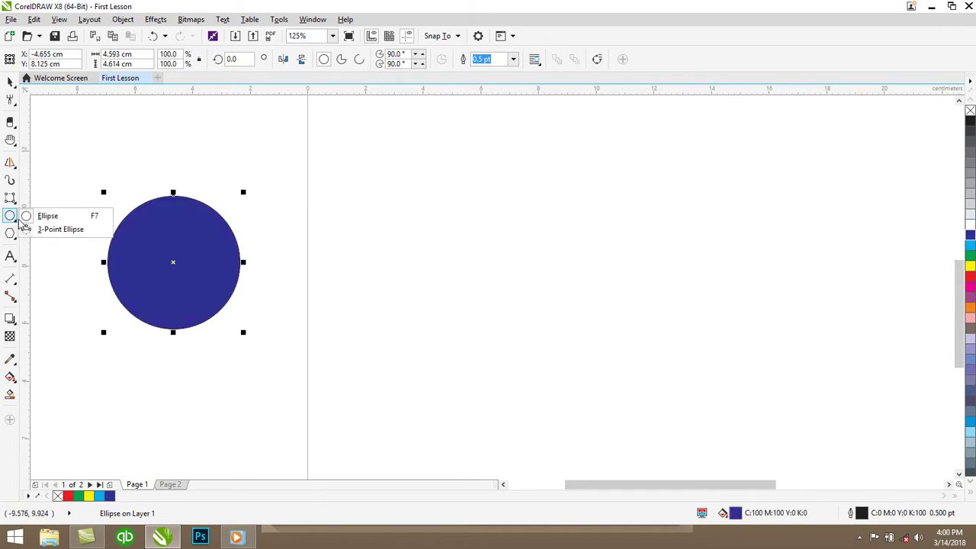
pyautogui.click(61, 229)
pyautogui.moveTo(397, 215); pyautogui.dragTo(523, 333)
pyautogui.click(580, 268)
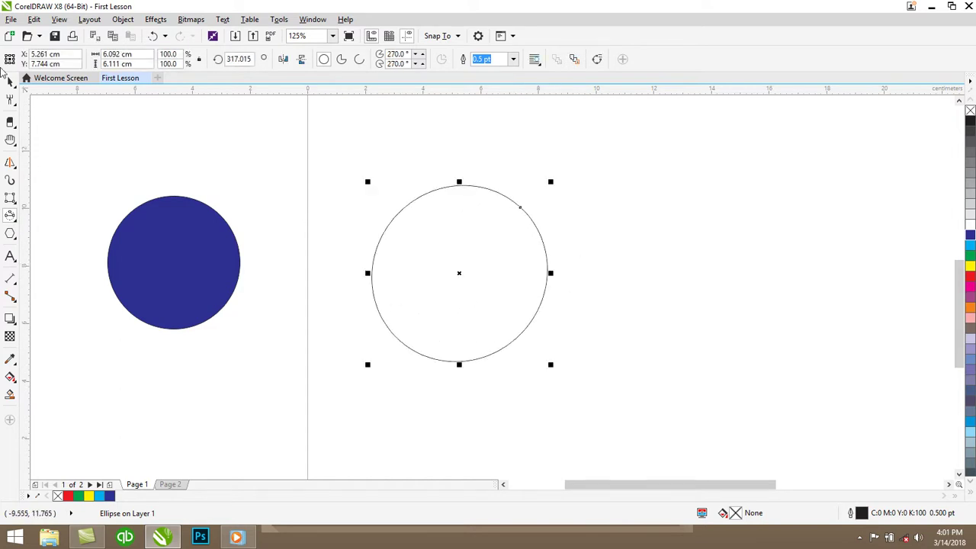
# Select both the blue circle and the unfilled ellipse and delete them
pyautogui.click(10, 81)
pyautogui.doubleClick(10, 81)
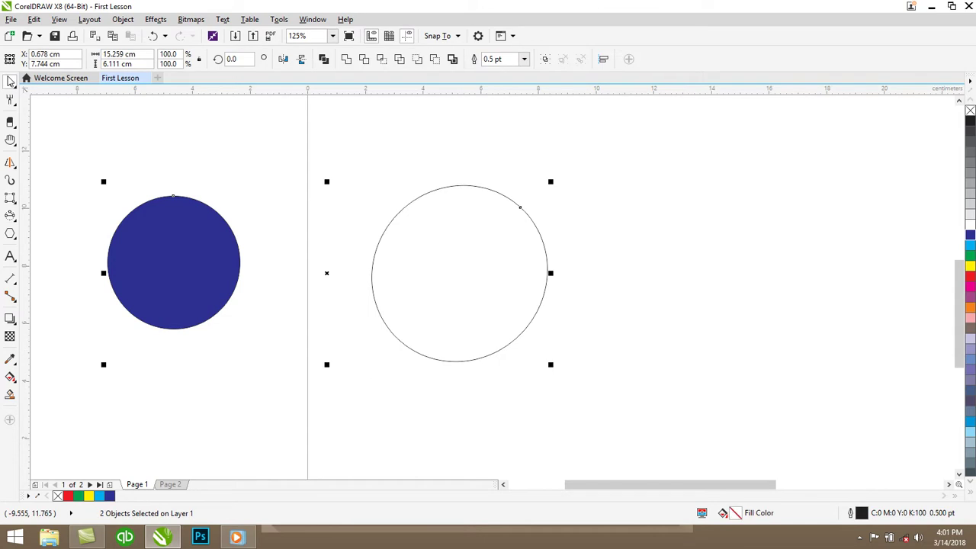
pyautogui.press('Delete')
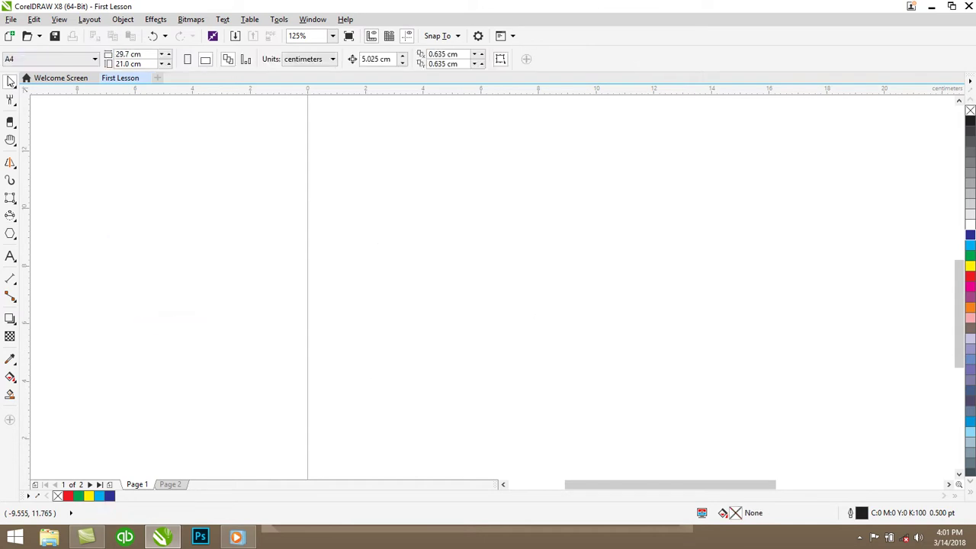
# Draw a polygon about 4.9 × 4.4 cm across the page's left edge and set its number of sides to 9
pyautogui.click(10, 236)
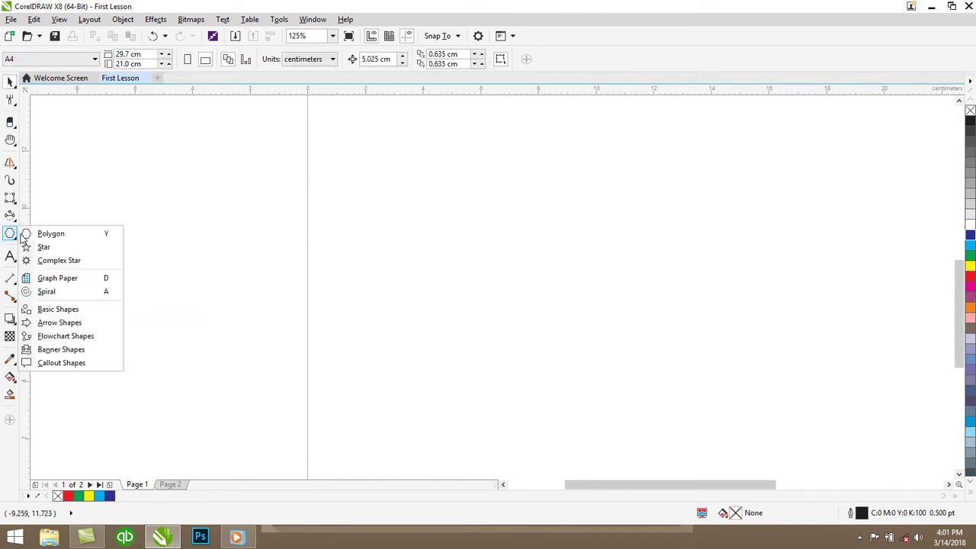
pyautogui.click(48, 233)
pyautogui.moveTo(233, 209); pyautogui.dragTo(376, 344)
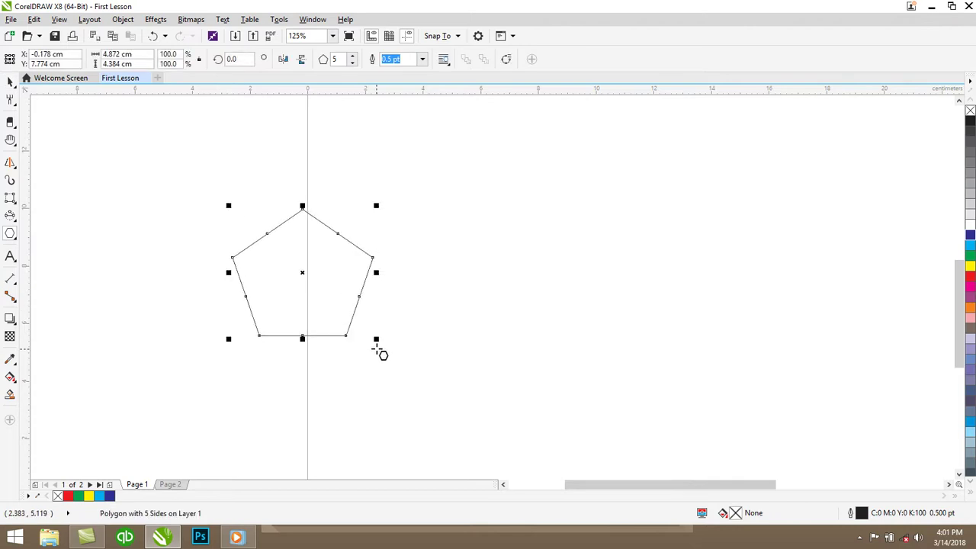
pyautogui.click(353, 57)
pyautogui.click(353, 57)
pyautogui.click(353, 58)
pyautogui.click(353, 57)
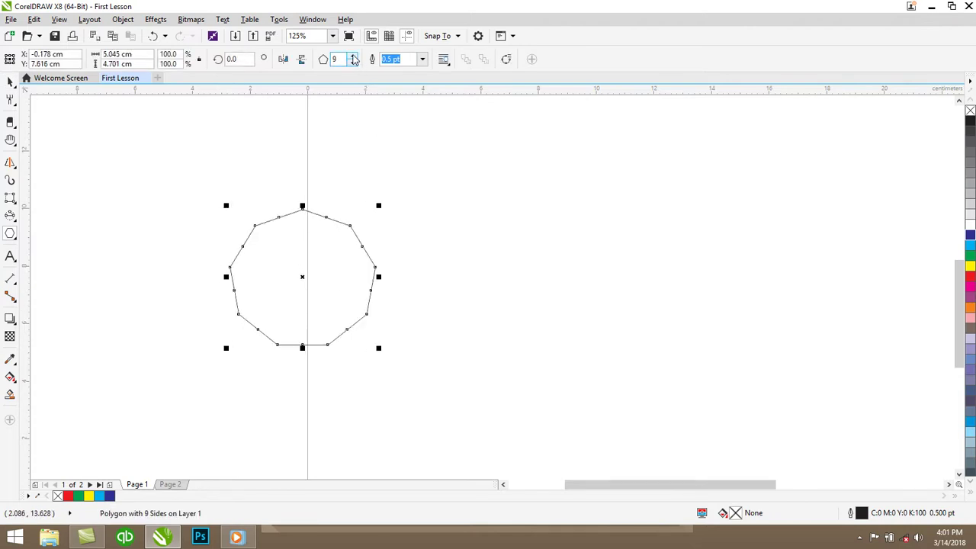
# Mirror the nine-sided polygon vertically and horizontally, and give it a red 8.0 pt outline
pyautogui.click(305, 61)
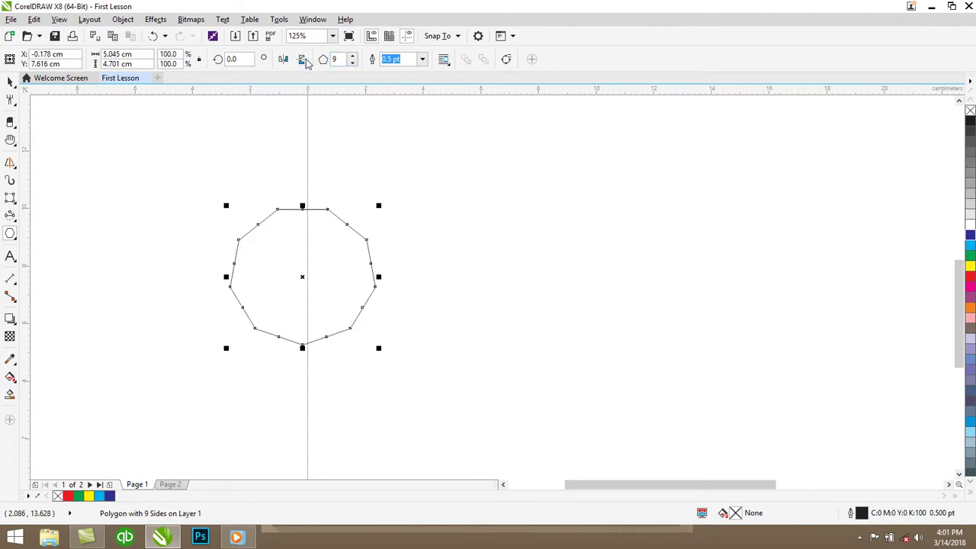
pyautogui.click(286, 61)
pyautogui.click(422, 59)
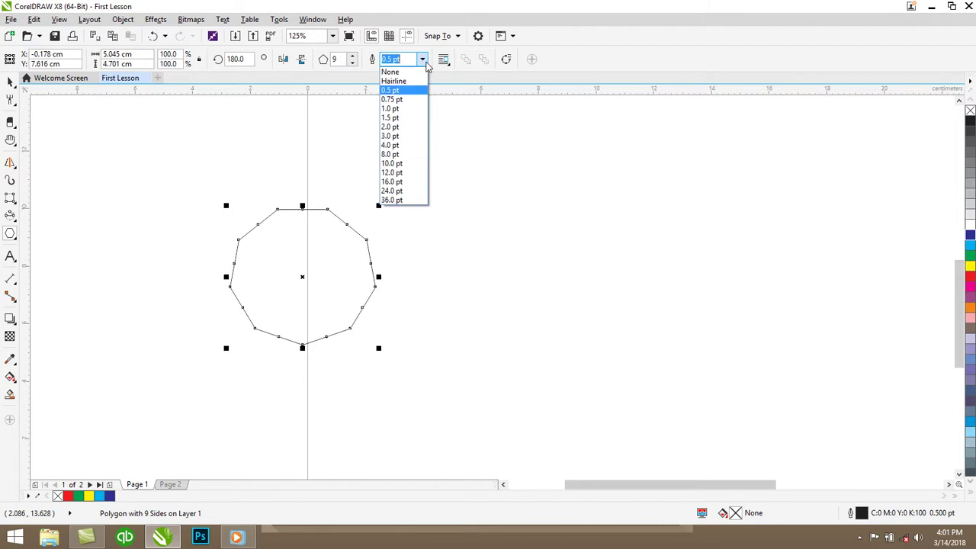
pyautogui.click(401, 153)
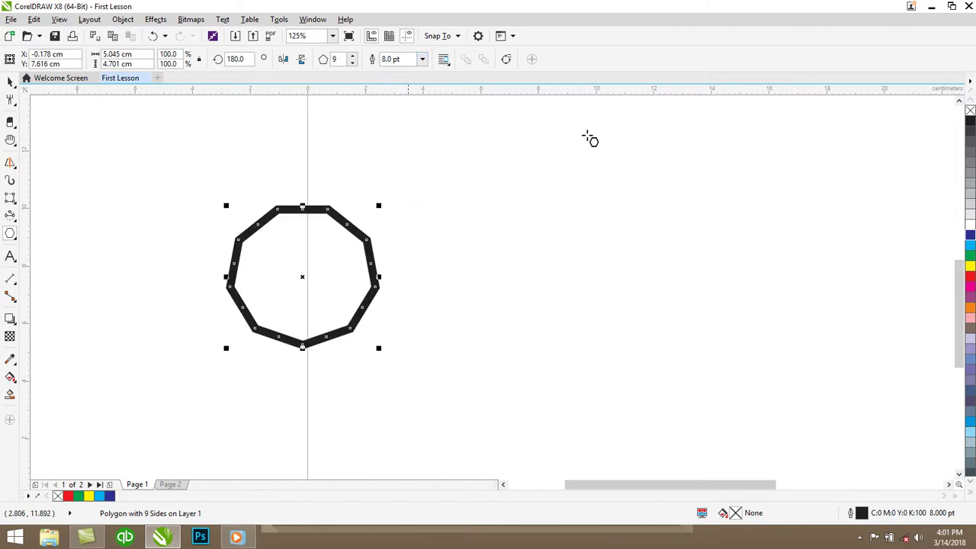
pyautogui.rightClick(970, 276)
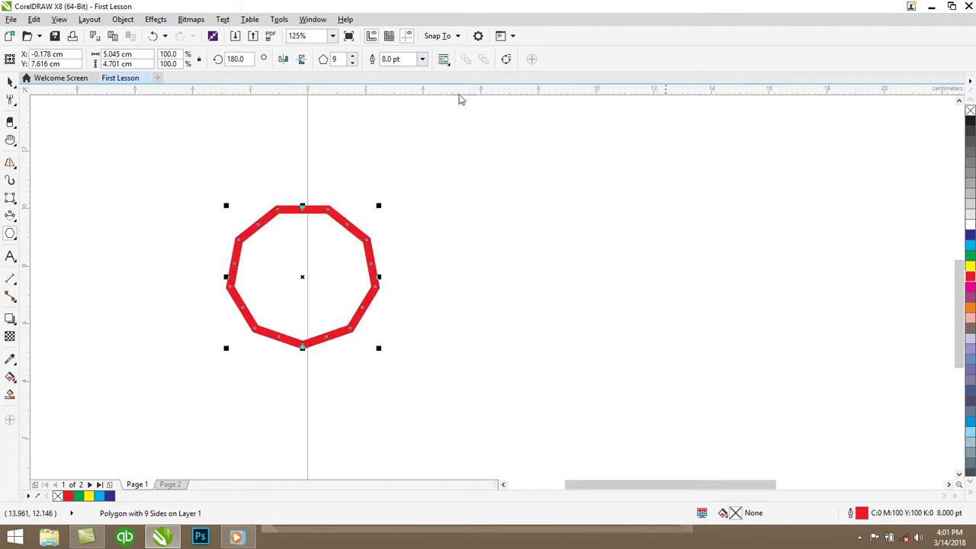
pyautogui.click(422, 59)
pyautogui.click(423, 61)
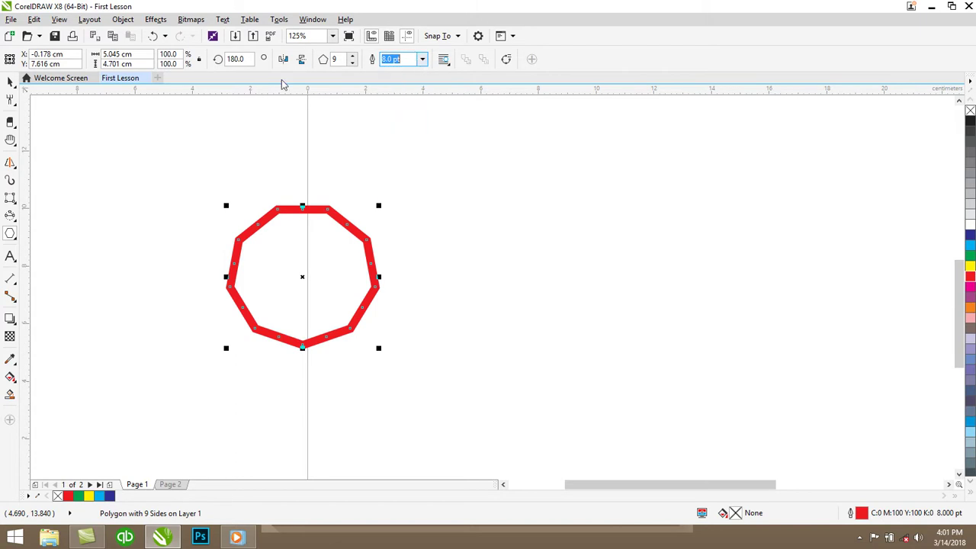
# Apply the contour Text Flows Left wrapping style to the nine-sided polygon, and draw a small polygon about 0.4 × 1.2 cm above its upper-right corner
pyautogui.click(443, 60)
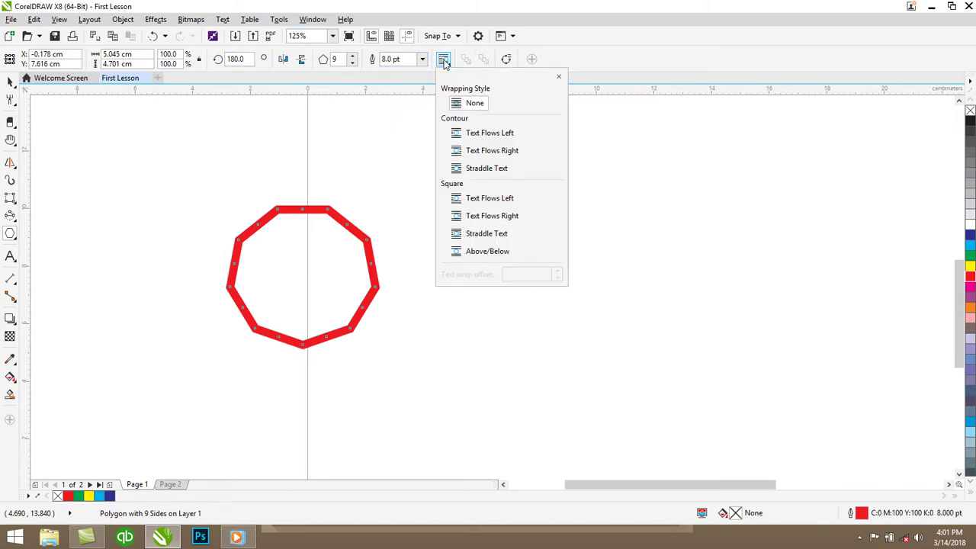
pyautogui.click(485, 134)
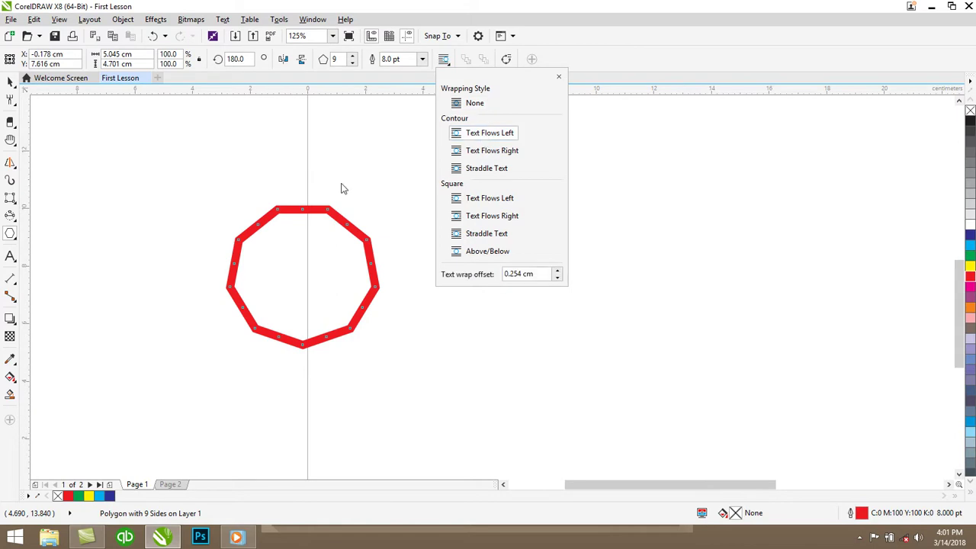
pyautogui.click(343, 235)
pyautogui.moveTo(335, 212); pyautogui.dragTo(342, 172)
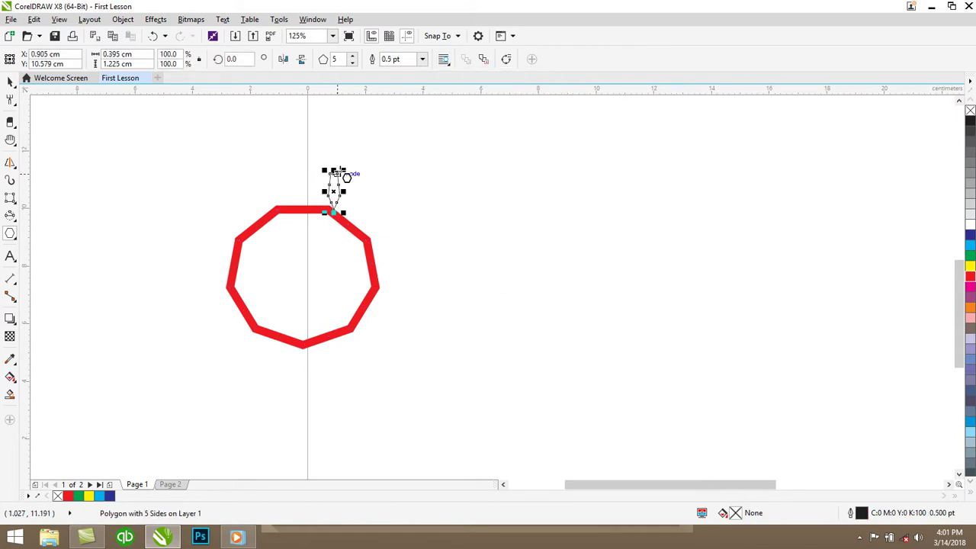
# Select the red nine-sided polygon and the small polygon above it, and delete both
pyautogui.click(273, 157)
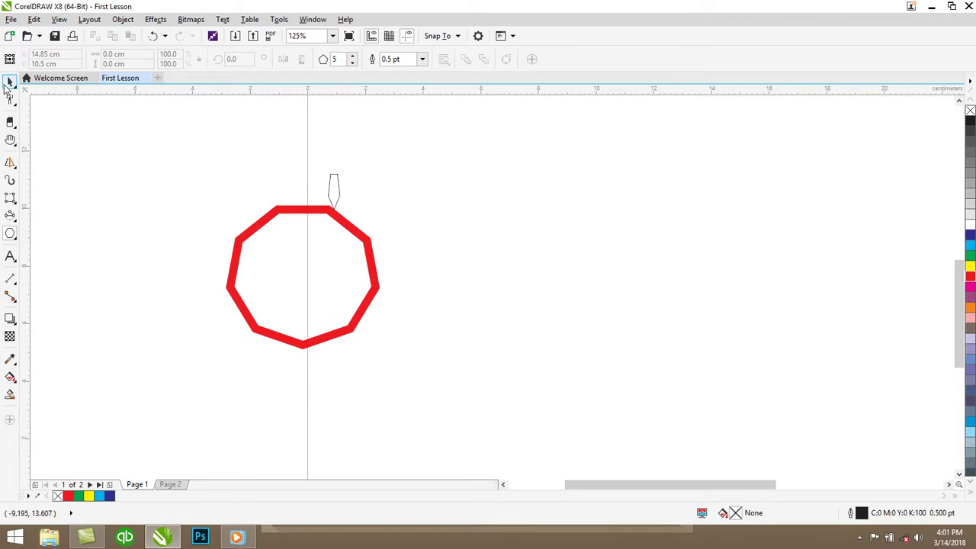
pyautogui.click(8, 84)
pyautogui.hotkey('ctrl', 'a')
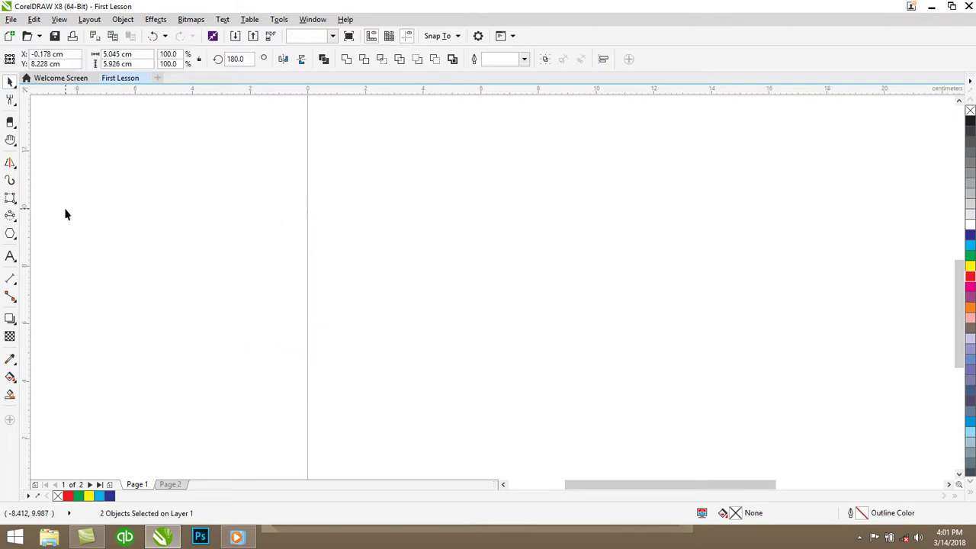
pyautogui.press('Delete')
# Draw a five-pointed star about 1.9 × 1.9 cm outside the page's left edge and a complex star about 3.0 × 2.9 cm below it
pyautogui.click(9, 234)
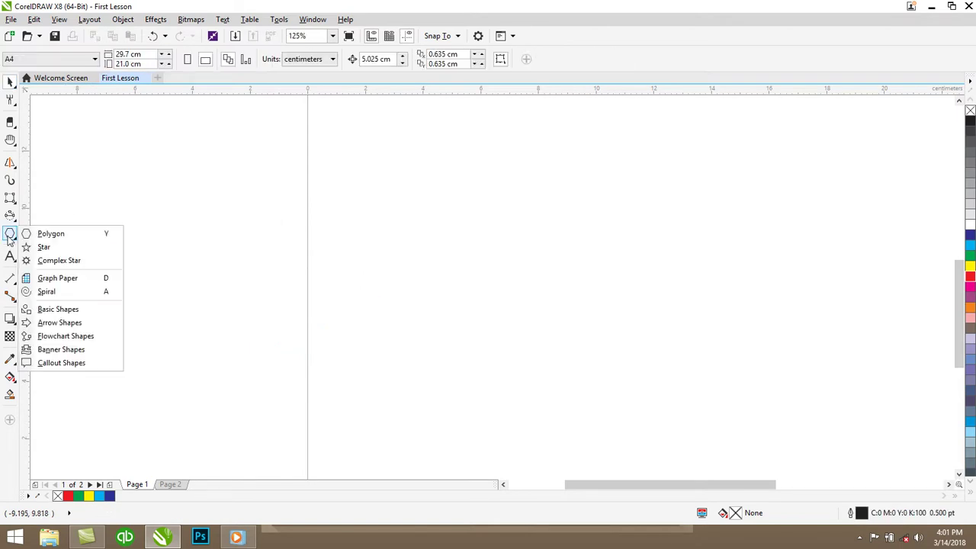
pyautogui.click(44, 247)
pyautogui.moveTo(104, 162); pyautogui.dragTo(167, 224)
pyautogui.click(9, 234)
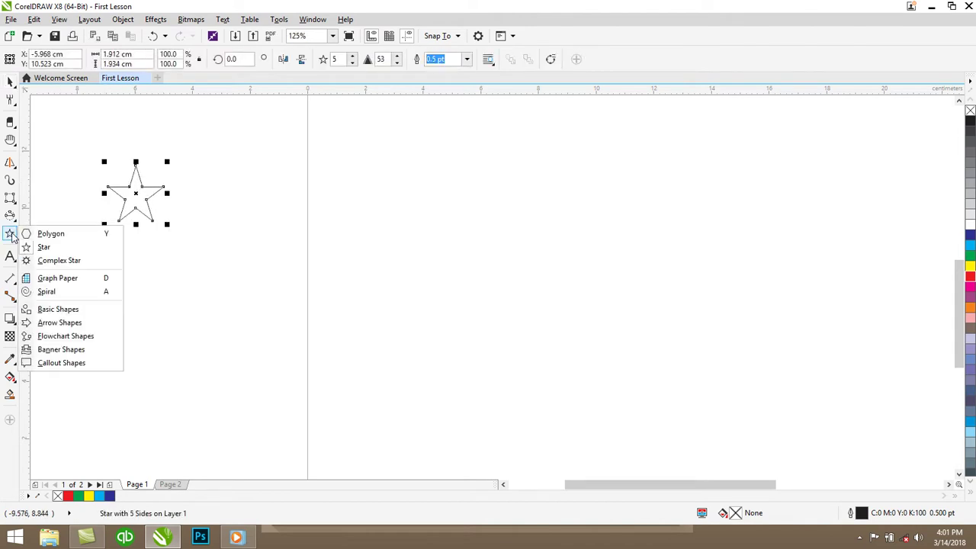
pyautogui.click(31, 263)
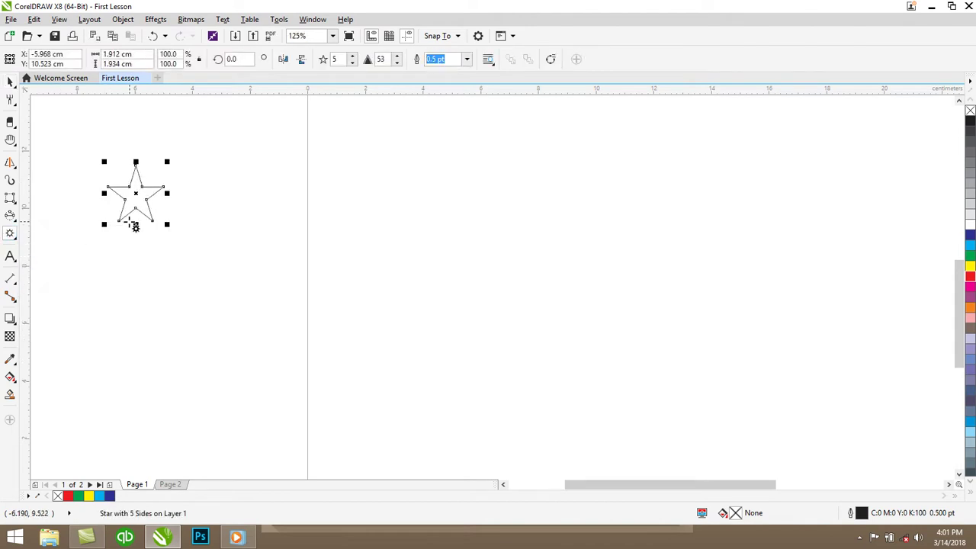
pyautogui.moveTo(102, 251); pyautogui.dragTo(191, 340)
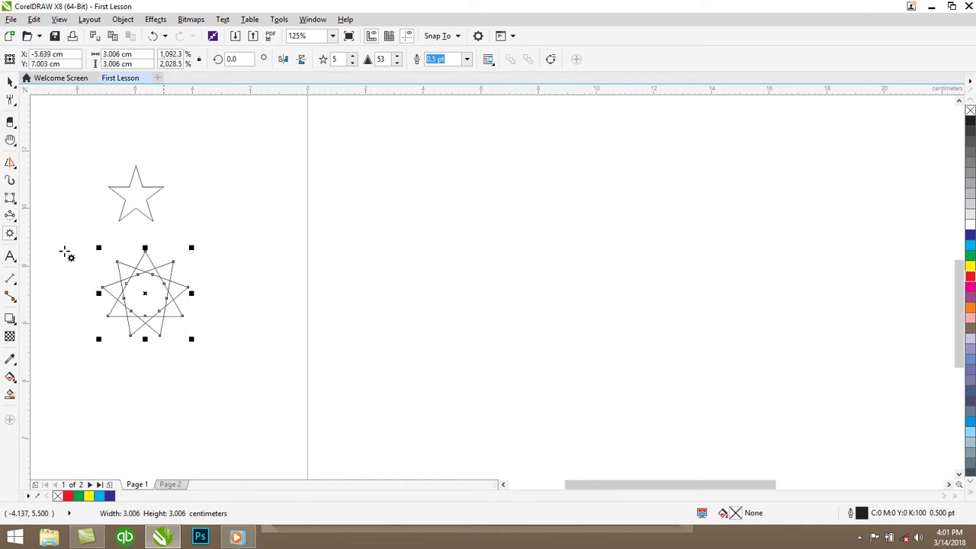
# Draw a graph paper grid with 4 columns and 3 rows at the page's left edge, and a spiral about 4.0 × 3.9 cm beside it
pyautogui.click(9, 234)
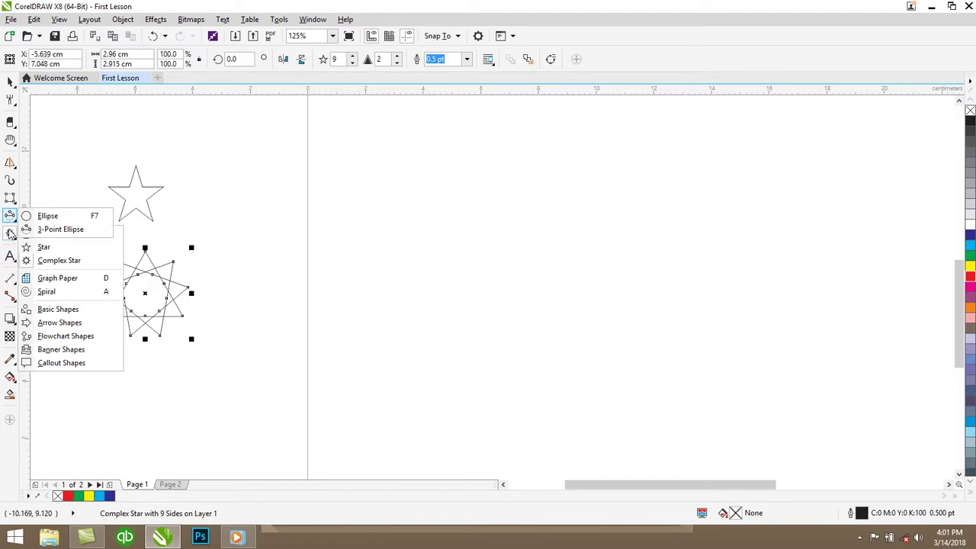
pyautogui.click(58, 278)
pyautogui.moveTo(303, 170); pyautogui.dragTo(402, 280)
pyautogui.click(10, 233)
pyautogui.moveTo(11, 240)
pyautogui.click(46, 291)
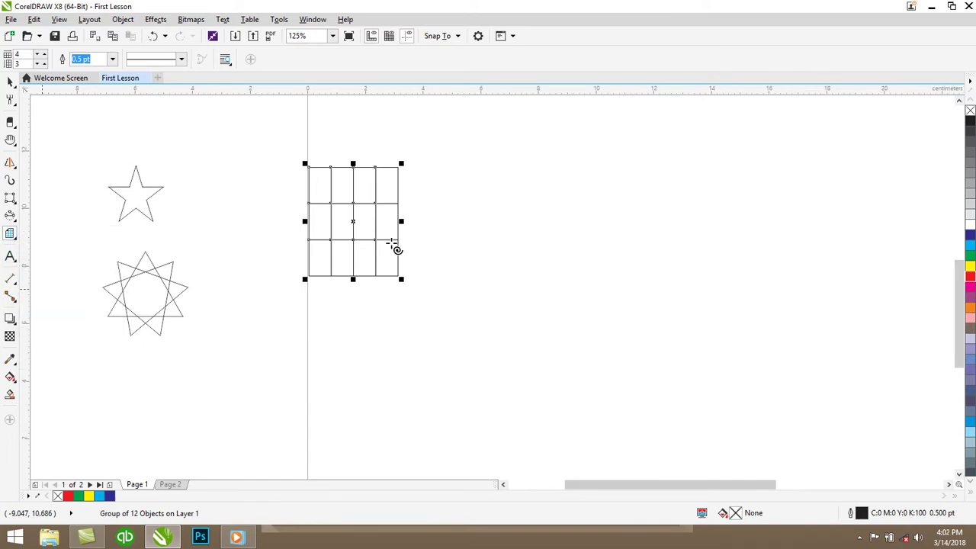
pyautogui.moveTo(479, 158); pyautogui.dragTo(597, 271)
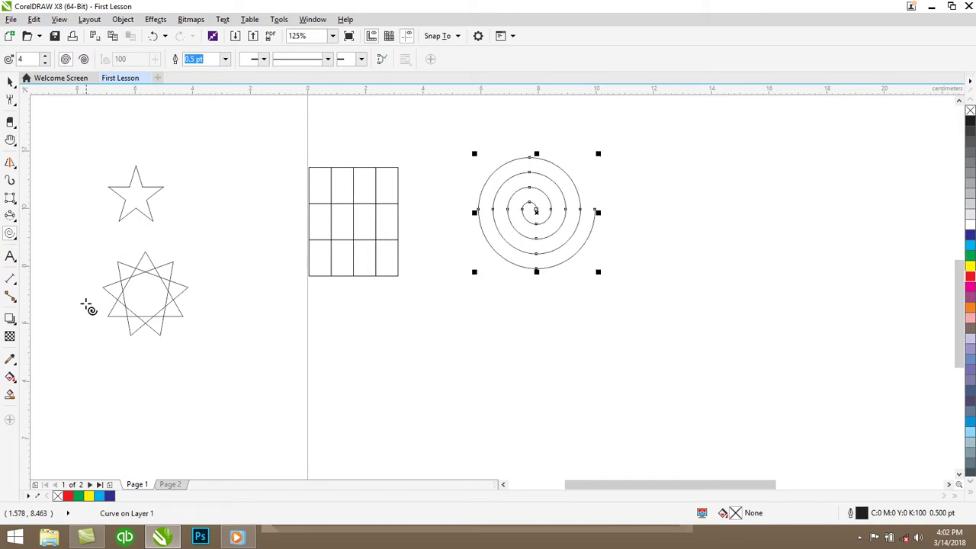
# Draw a basic-shape parallelogram about 2.9 × 2.4 cm below the grid and an arrow shape about 6.0 × 1.5 cm below the spiral
pyautogui.click(13, 235)
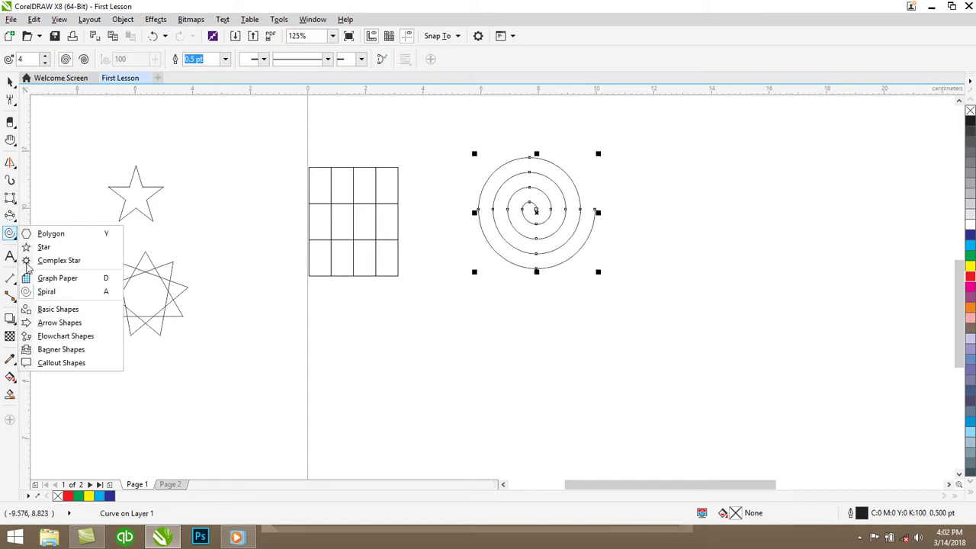
pyautogui.click(47, 310)
pyautogui.moveTo(245, 298); pyautogui.dragTo(329, 365)
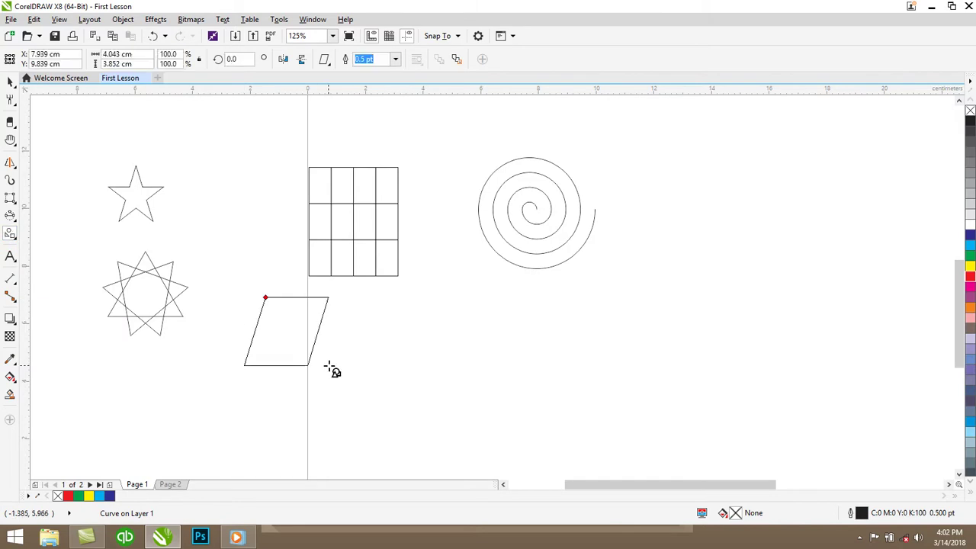
pyautogui.click(11, 236)
pyautogui.click(9, 256)
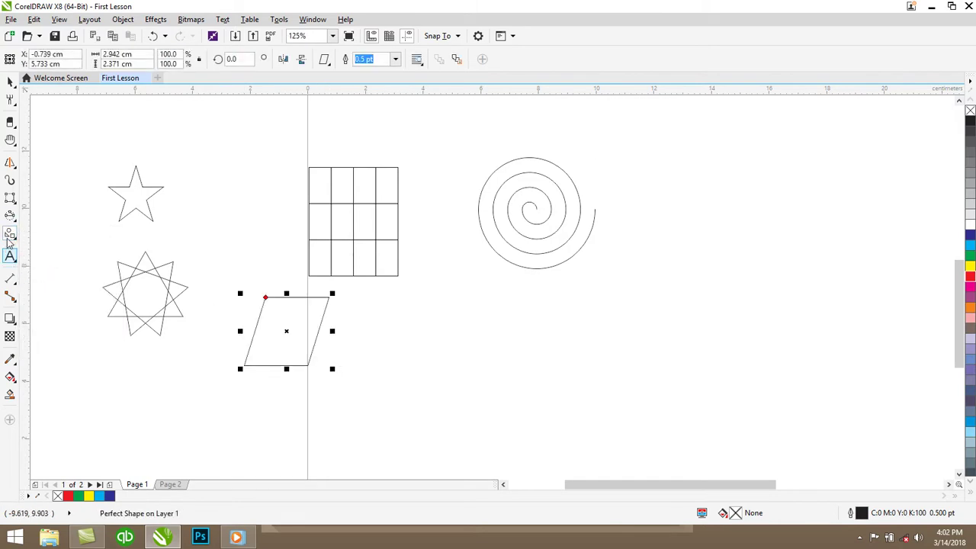
pyautogui.click(10, 240)
pyautogui.click(51, 320)
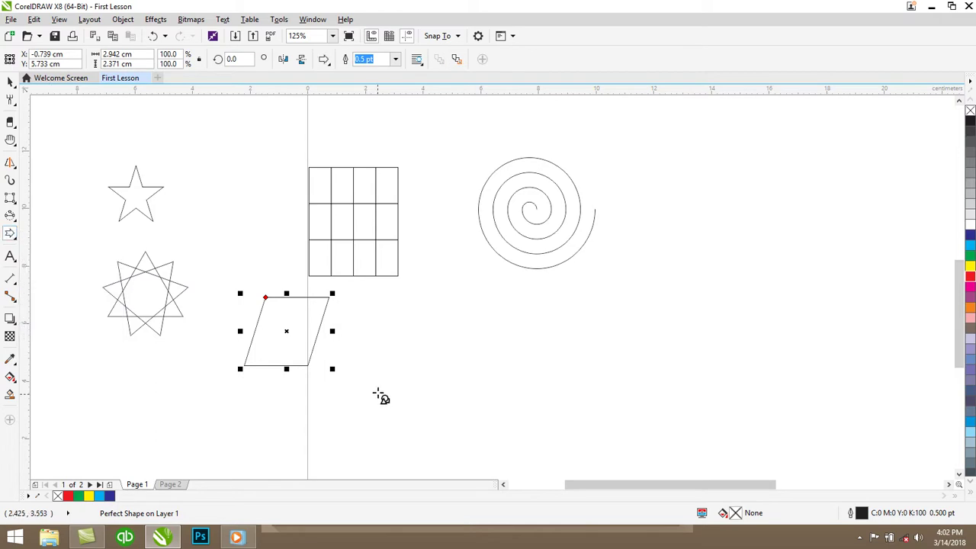
pyautogui.moveTo(392, 310); pyautogui.dragTo(571, 361)
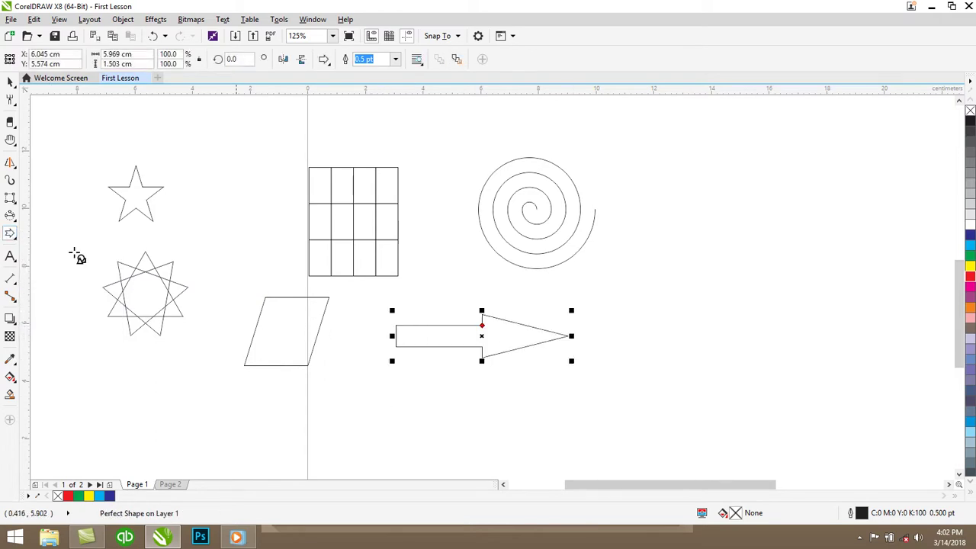
# Draw a flowchart parallelogram about 4.2 × 4.0 cm to the right of the spiral and a banner shape about 6.2 × 2.9 cm below it
pyautogui.click(10, 235)
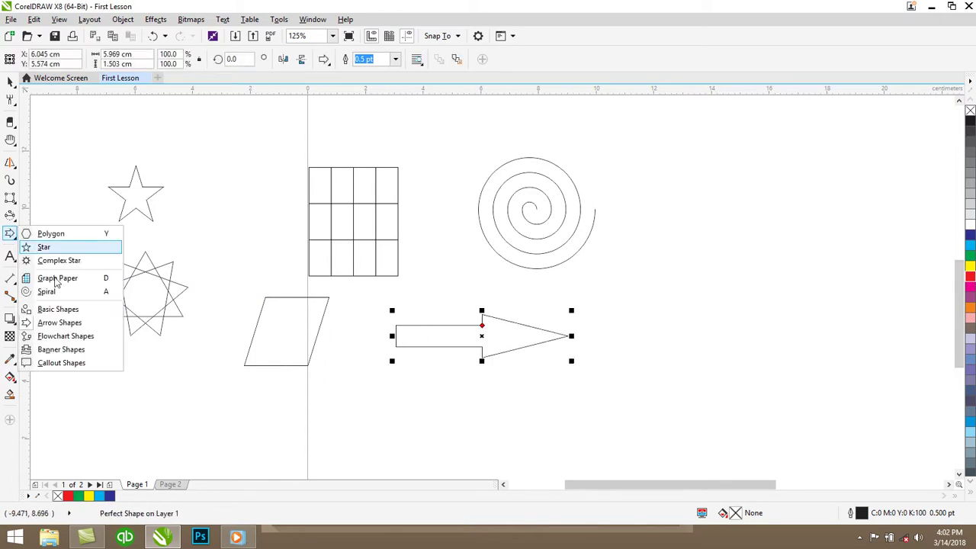
pyautogui.click(45, 336)
pyautogui.moveTo(652, 160); pyautogui.dragTo(761, 265)
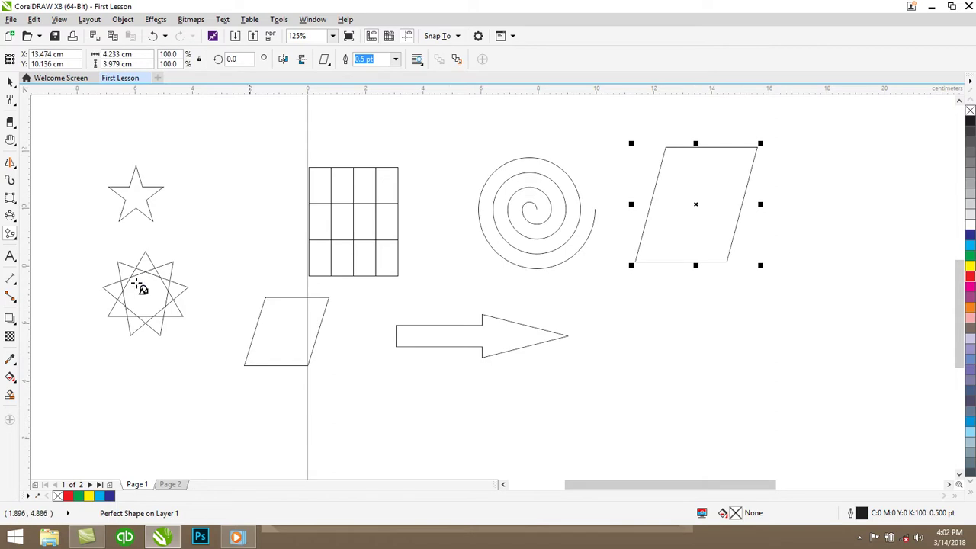
pyautogui.click(9, 235)
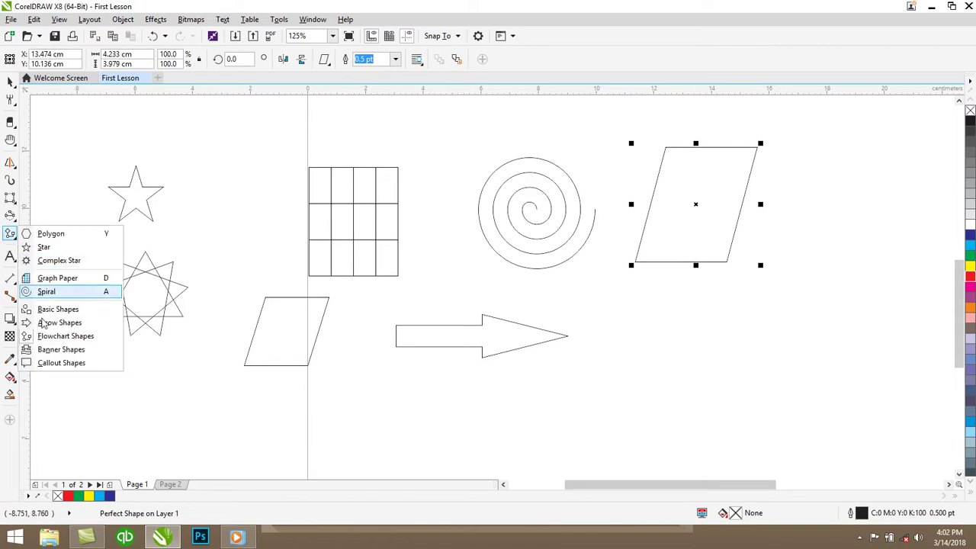
pyautogui.click(43, 353)
pyautogui.moveTo(645, 294); pyautogui.dragTo(829, 379)
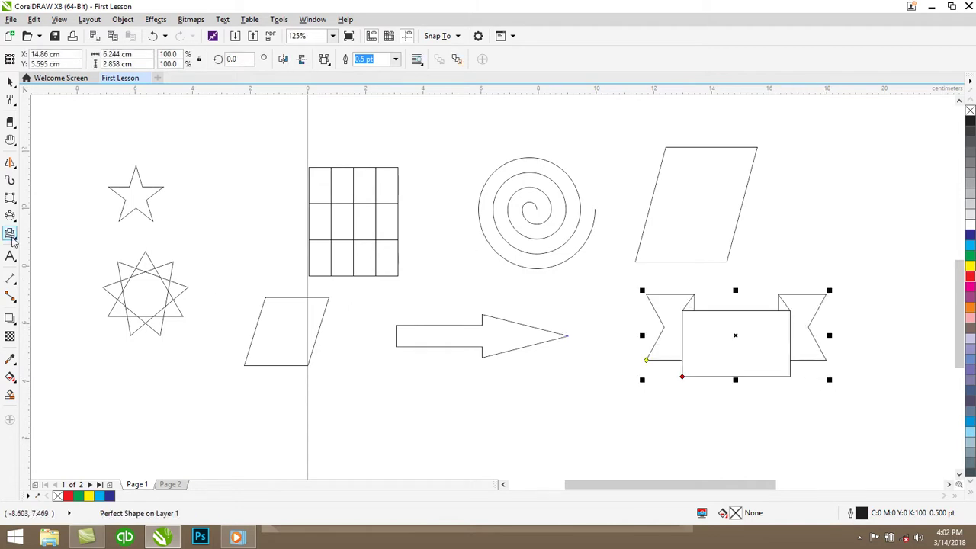
# Draw a callout shape about 3.1 × 3.4 cm between the star and the grid, and delete all the shapes drawn in the document
pyautogui.click(11, 237)
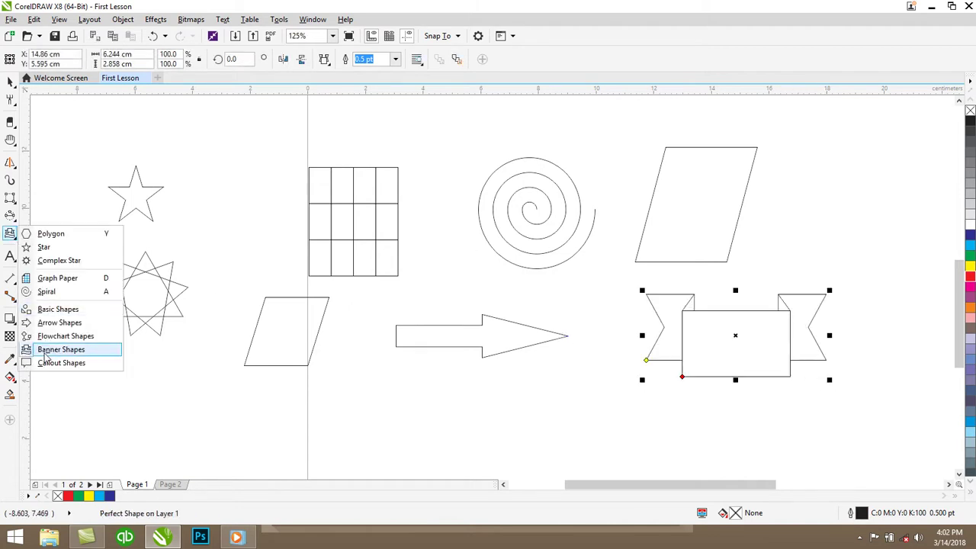
pyautogui.click(46, 363)
pyautogui.moveTo(196, 157); pyautogui.dragTo(286, 253)
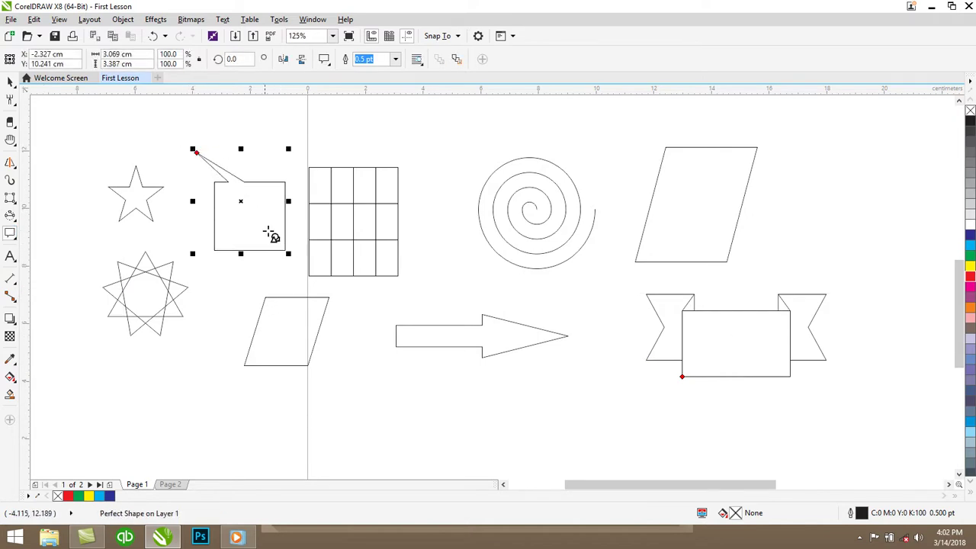
pyautogui.hotkey('ctrl', 'a')
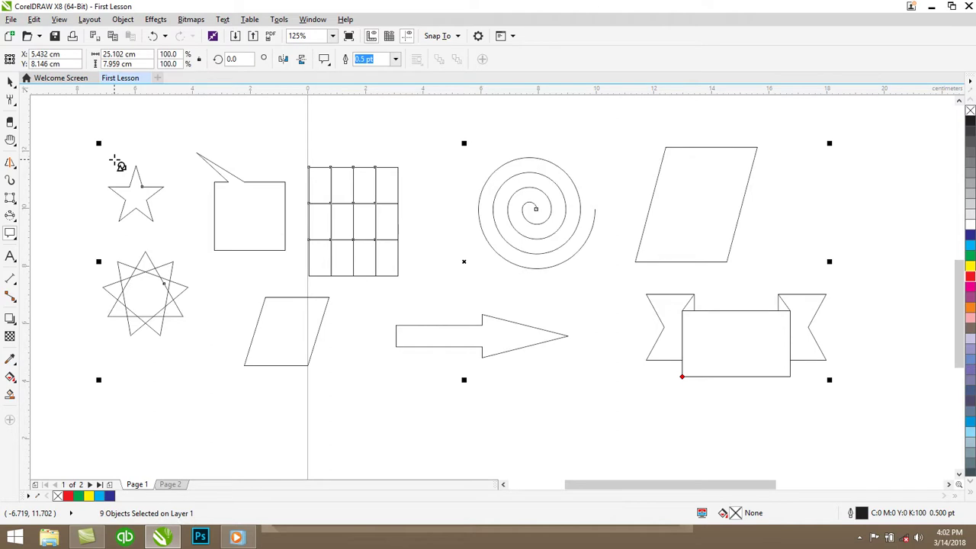
pyautogui.press('Delete')
# Add the artistic text "In the name of Allah" on the page and make it bold
pyautogui.click(10, 259)
pyautogui.click(31, 257)
pyautogui.click(451, 268)
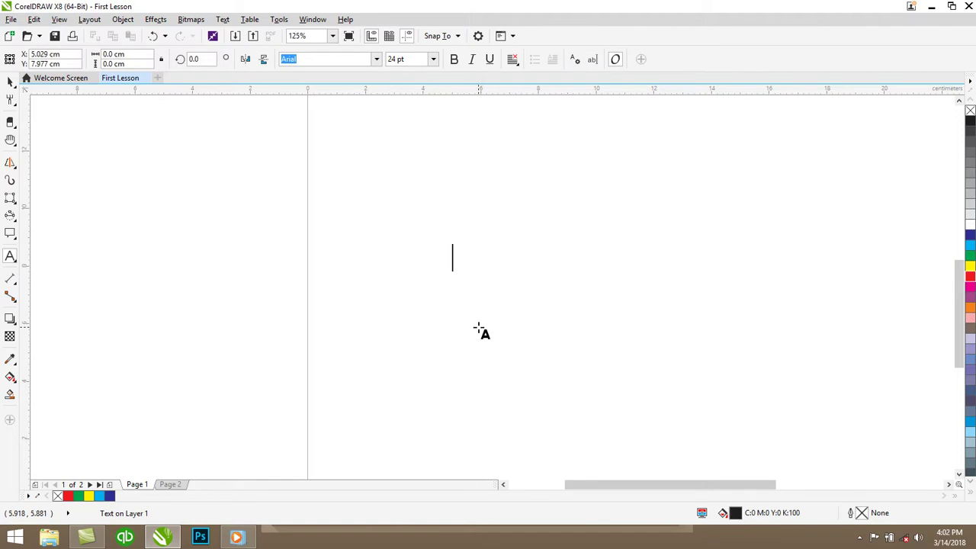
pyautogui.write('Inthe')
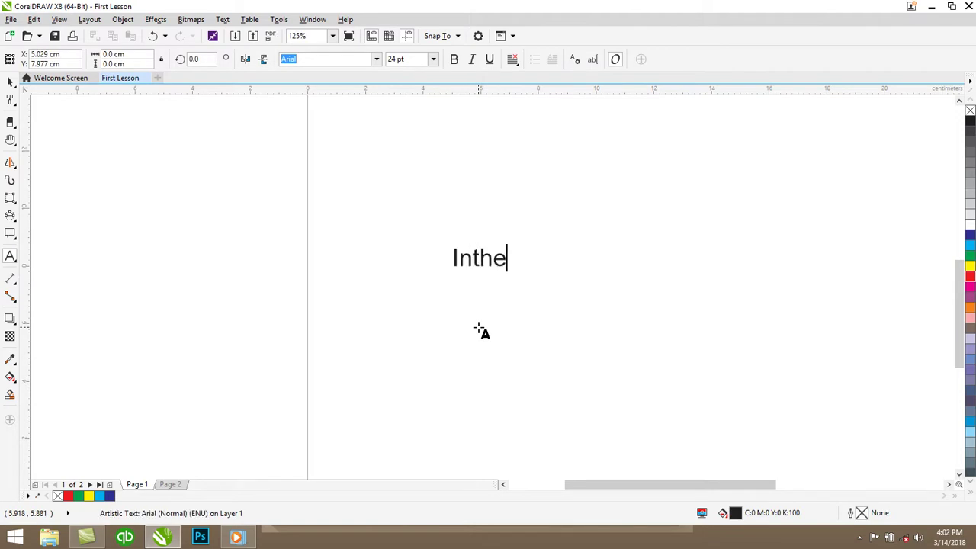
pyautogui.press('BackSpace')
pyautogui.write('the nmae')
pyautogui.press('BackSpace')
pyautogui.press('BackSpace')
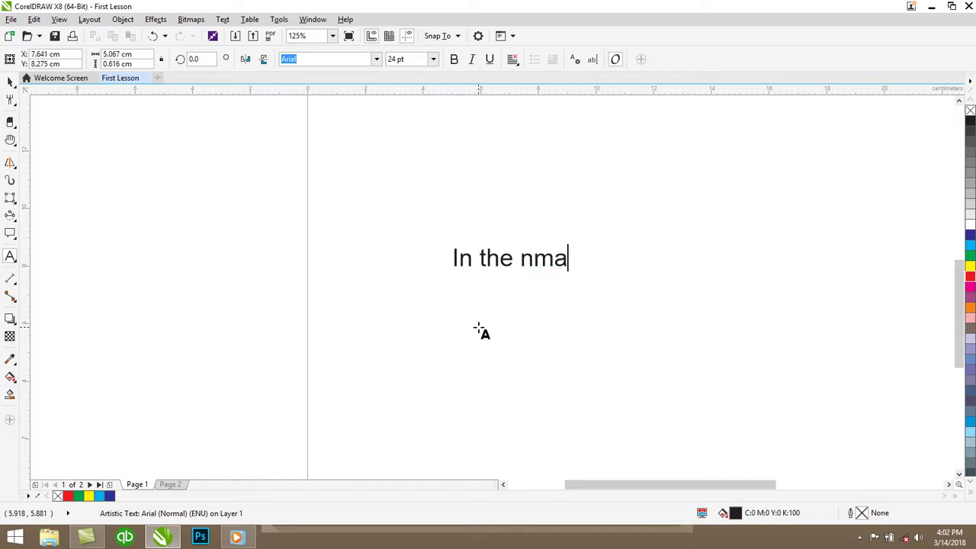
pyautogui.write('llah')
pyautogui.hotkey('ctrl', 'space')
pyautogui.click(12, 82)
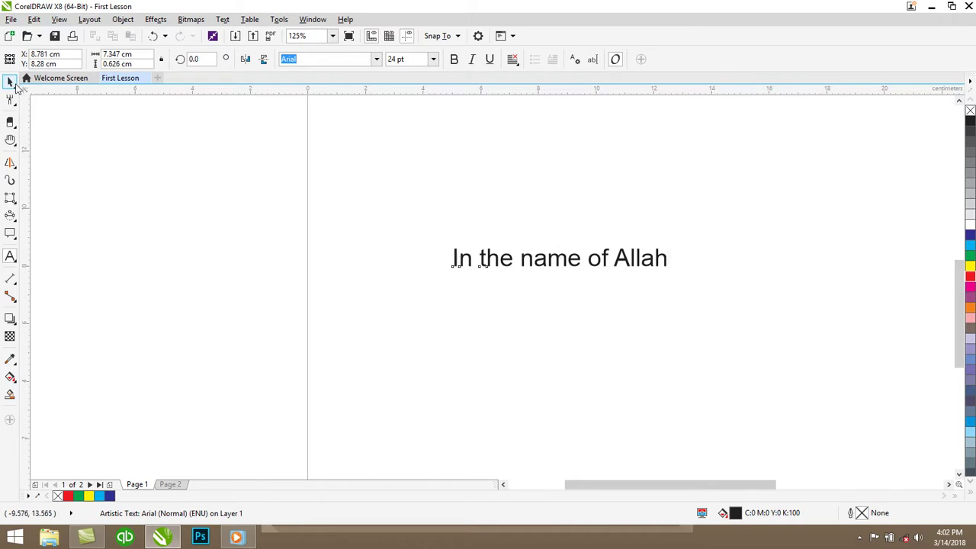
pyautogui.click(455, 60)
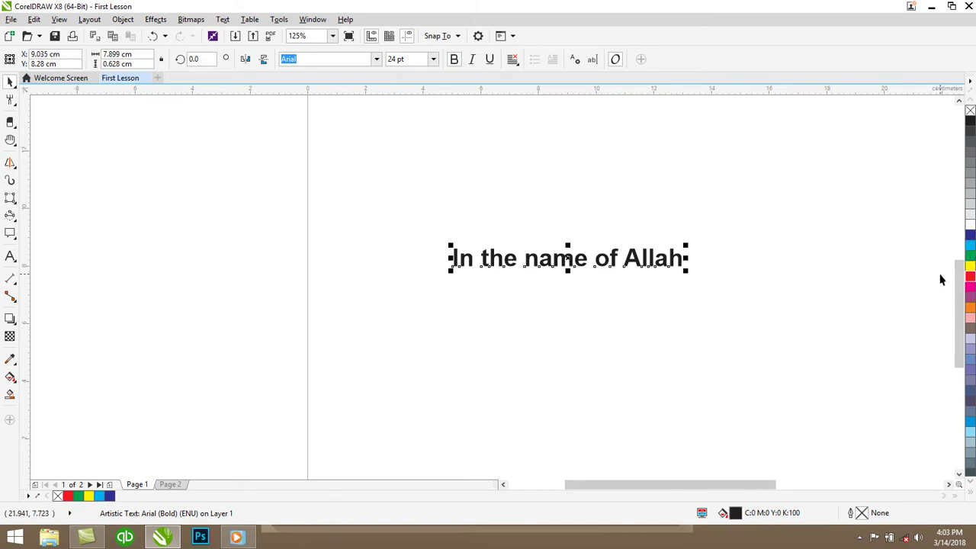
# Duplicate the text slightly below the original and fill the copy with cyan
pyautogui.hotkey('ctrl', 'd')
pyautogui.moveTo(670, 242); pyautogui.dragTo(655, 270)
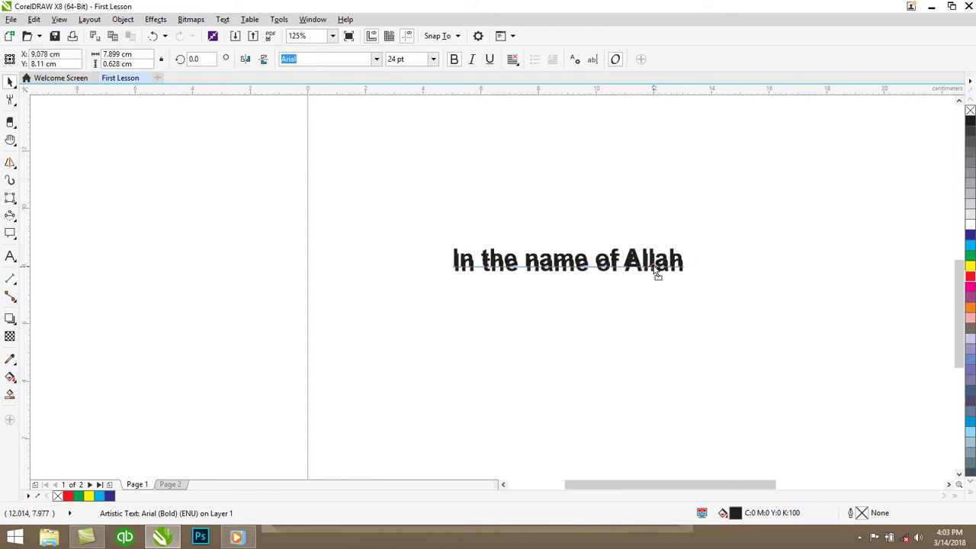
pyautogui.click(970, 248)
pyautogui.scroll(1, 918, 263)
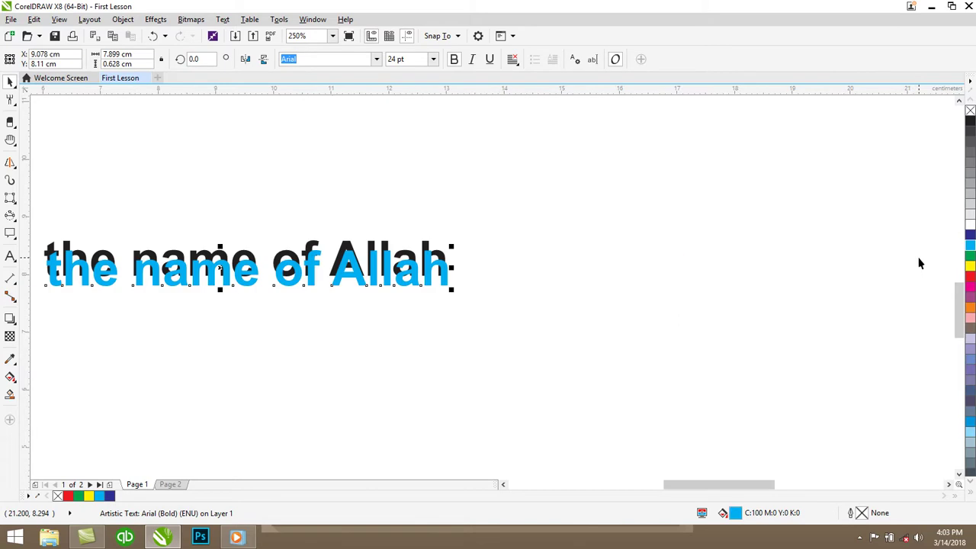
pyautogui.moveTo(756, 485); pyautogui.dragTo(720, 488)
# Nudge the text copy upward, and undo the nudges and the cyan fill
pyautogui.press('Up')
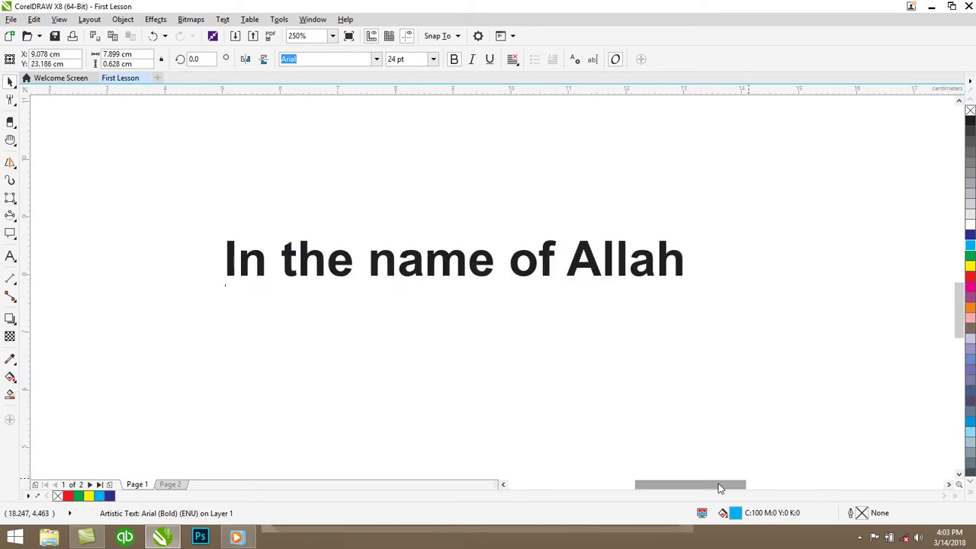
pyautogui.hotkey('ctrl', 'z')
pyautogui.hotkey('ctrl', 'z')
pyautogui.hotkey('ctrl', 'z')
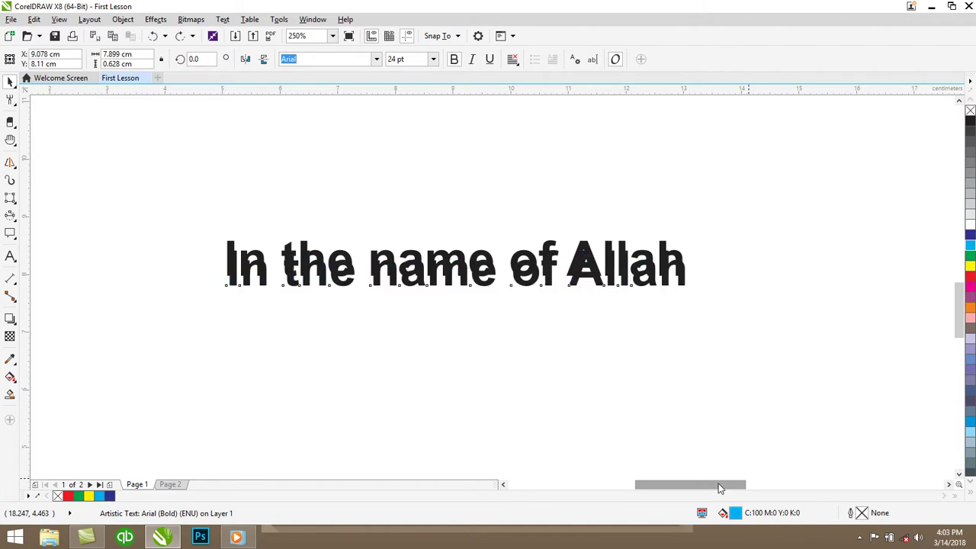
# Fill the text copy with cyan and move it up so only a thin edge of the black original shows as a shadow
pyautogui.click(970, 245)
pyautogui.moveTo(449, 273); pyautogui.dragTo(447, 267)
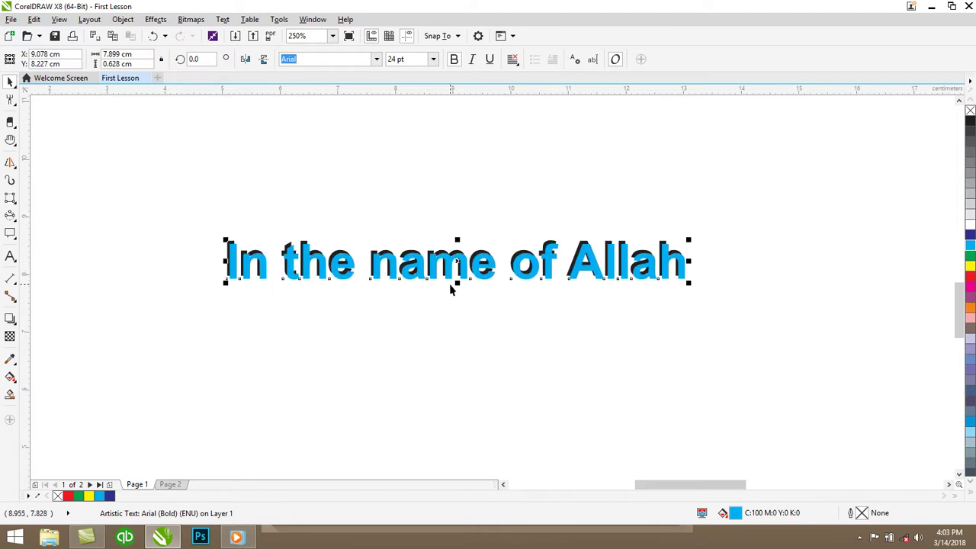
pyautogui.scroll(-2, 450, 289)
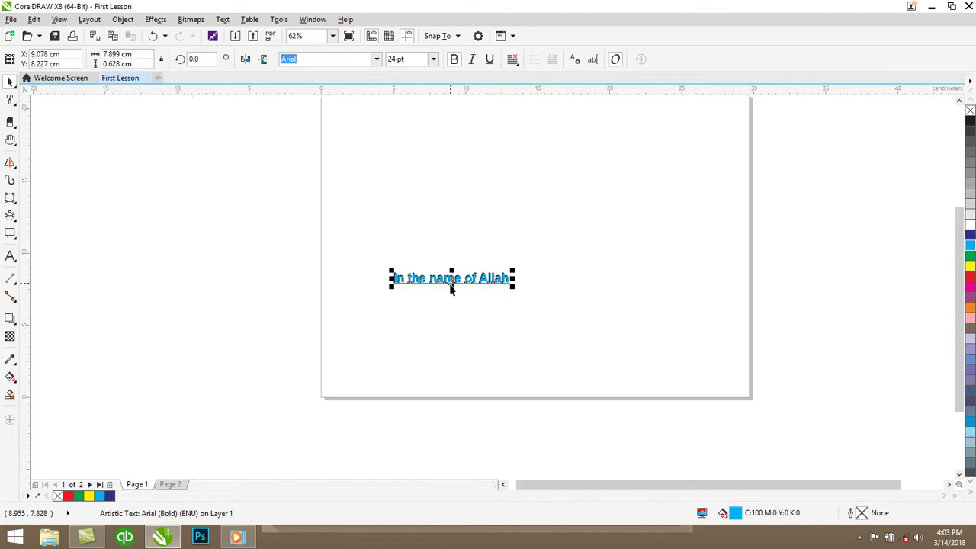
pyautogui.scroll(2, 450, 289)
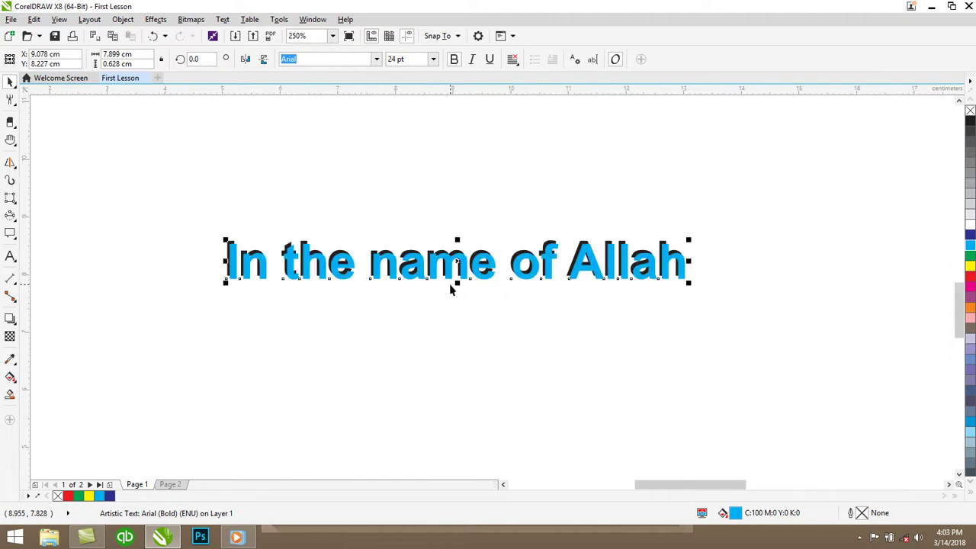
pyautogui.moveTo(449, 269); pyautogui.dragTo(448, 274)
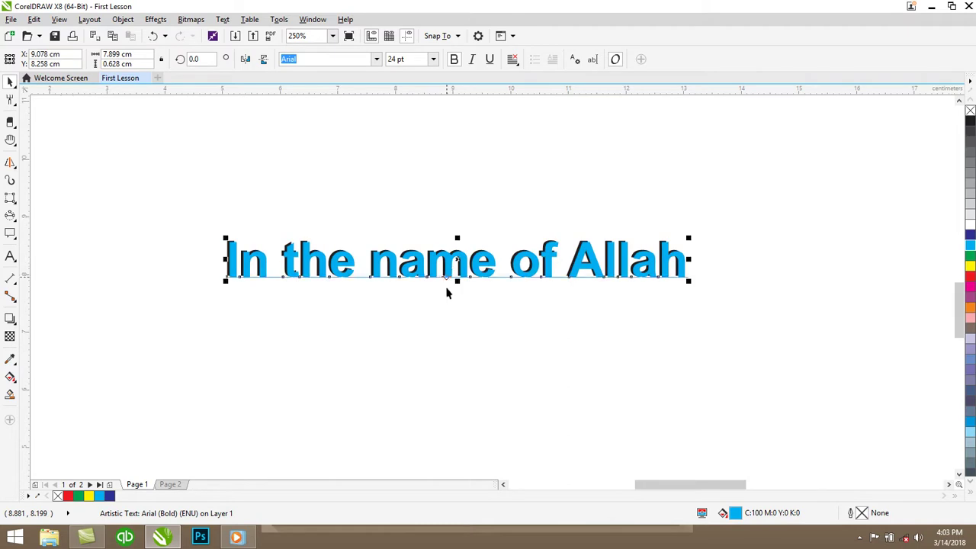
pyautogui.click(230, 230)
# Draw a three-row table about 2.17 cm wide and 1.61 cm high above the text and set it to 8 columns
pyautogui.click(10, 256)
pyautogui.click(13, 261)
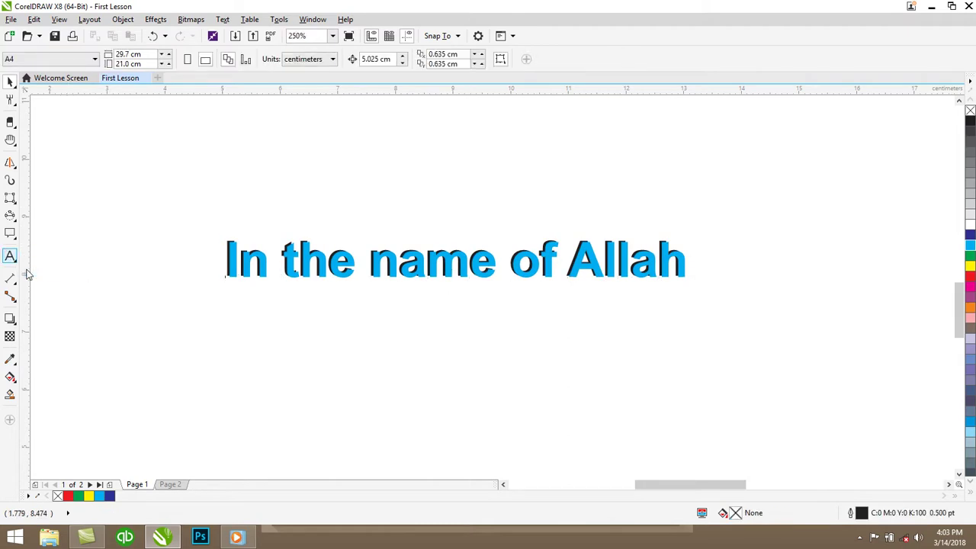
pyautogui.moveTo(241, 138); pyautogui.dragTo(368, 232)
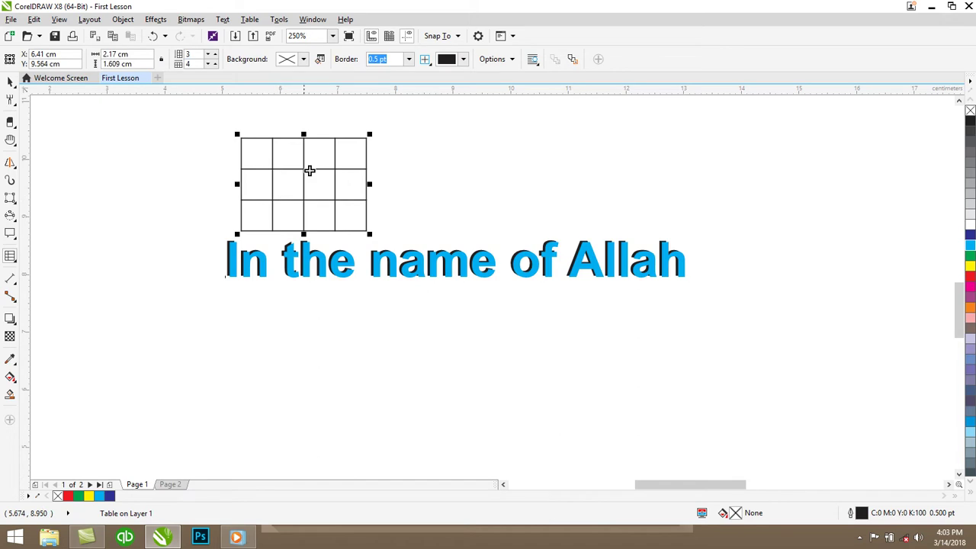
pyautogui.click(214, 65)
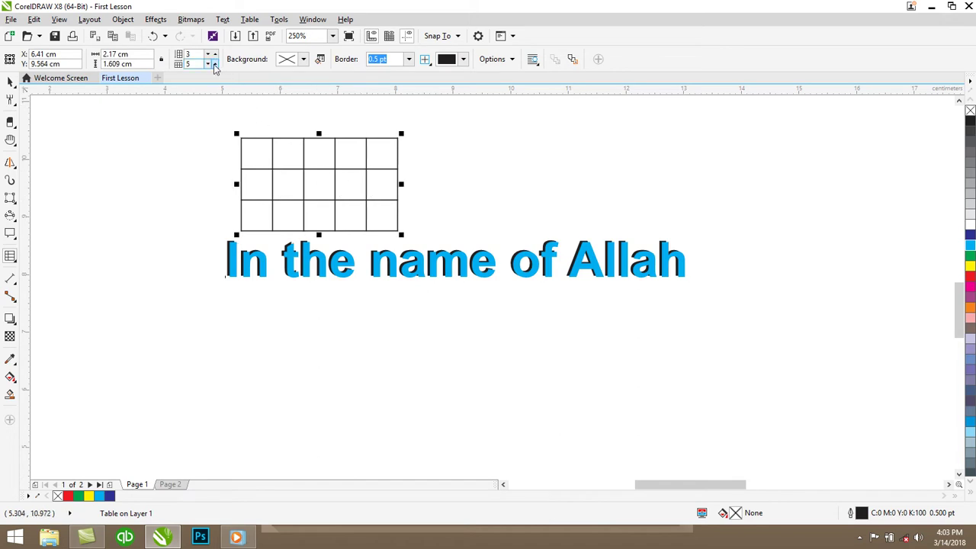
pyautogui.click(215, 64)
pyautogui.click(214, 64)
pyautogui.click(214, 64)
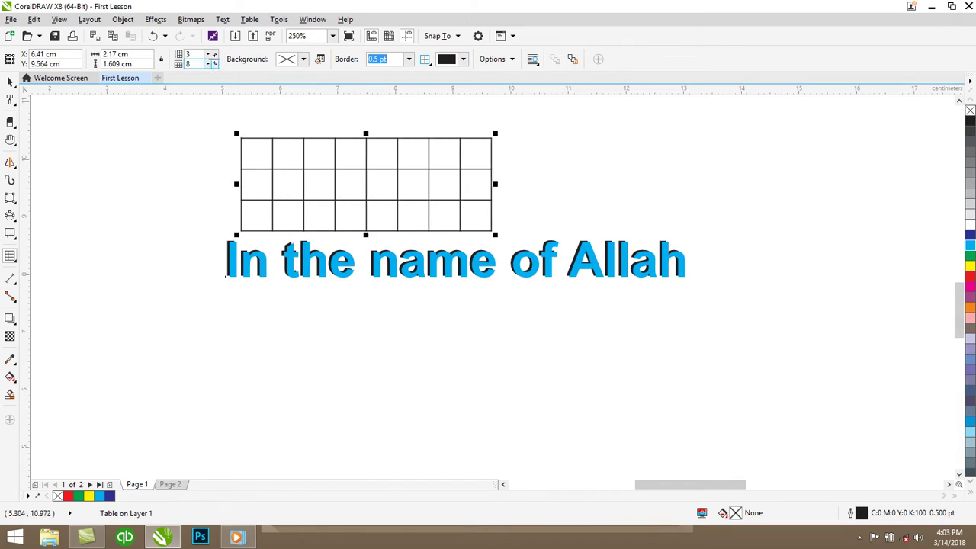
# Increase the number of rows in the table to 11
pyautogui.click(214, 55)
pyautogui.click(214, 55)
pyautogui.click(215, 55)
pyautogui.click(214, 55)
pyautogui.click(214, 55)
pyautogui.click(214, 55)
pyautogui.click(214, 55)
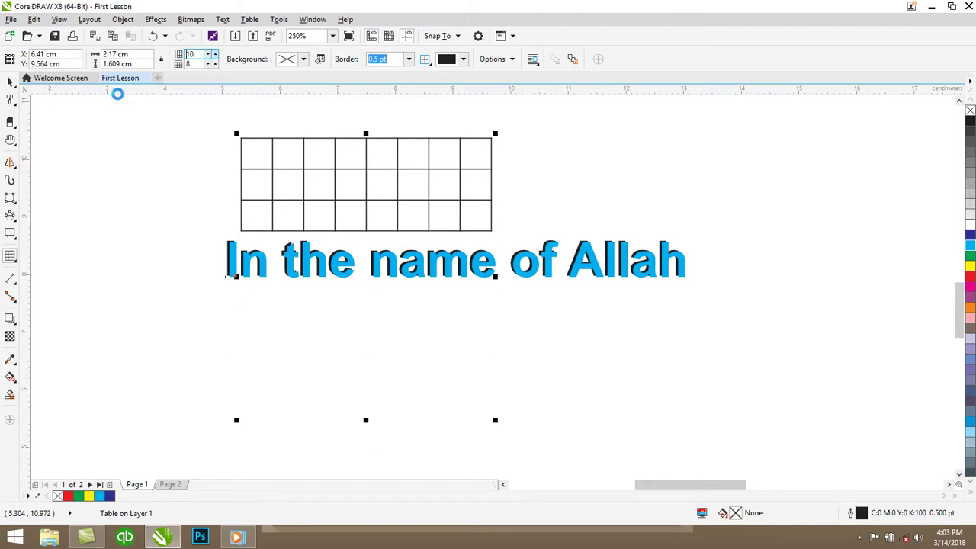
# Delete both the cyan text copy and the black original text from the page
pyautogui.click(10, 82)
pyautogui.click(592, 260)
pyautogui.press('Escape')
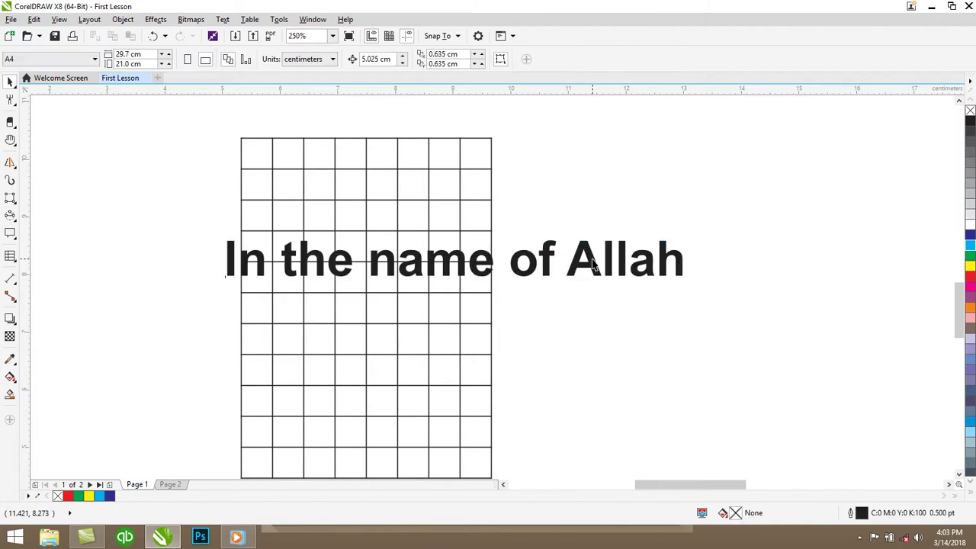
pyautogui.click(589, 261)
pyautogui.press('Delete')
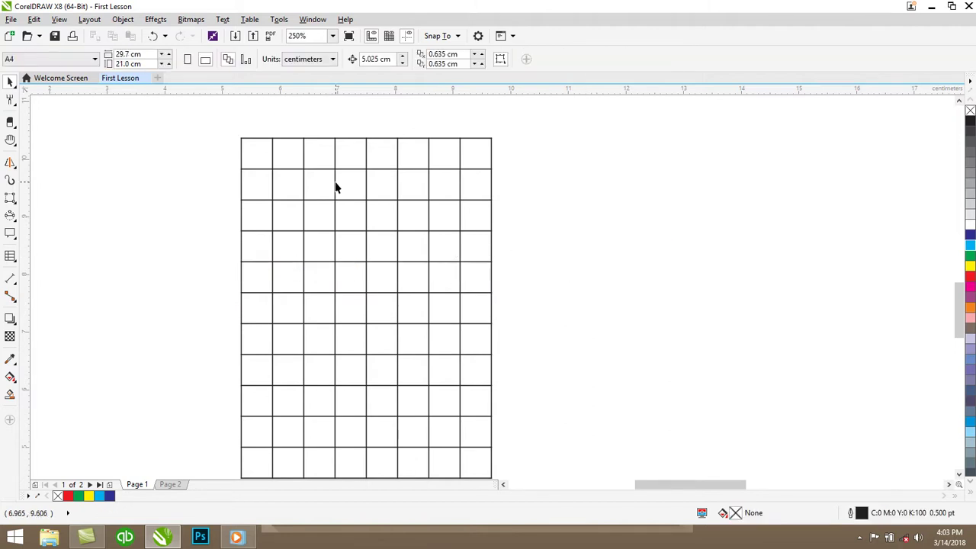
# Place the text cursor in several first-row cells of the table with the Text tool, and delete the table
pyautogui.click(252, 157)
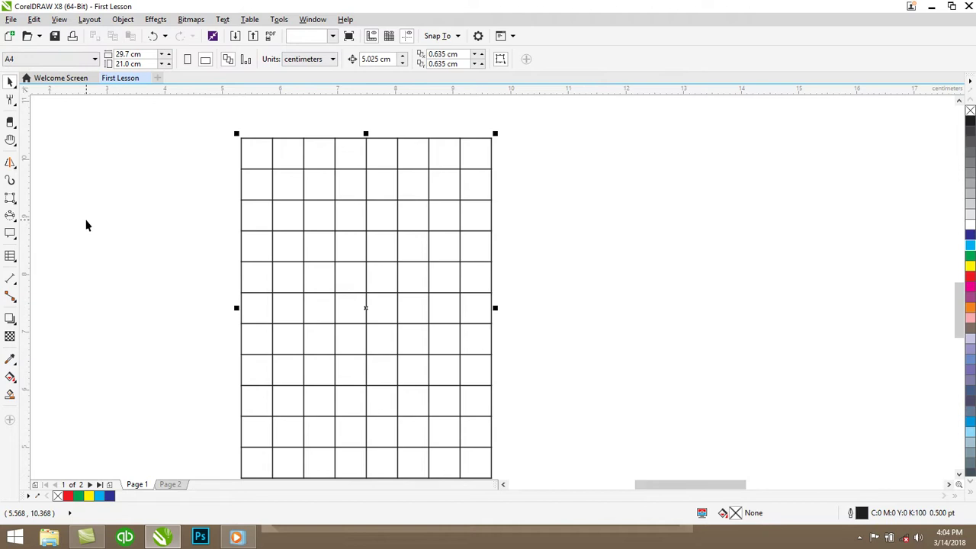
pyautogui.click(12, 259)
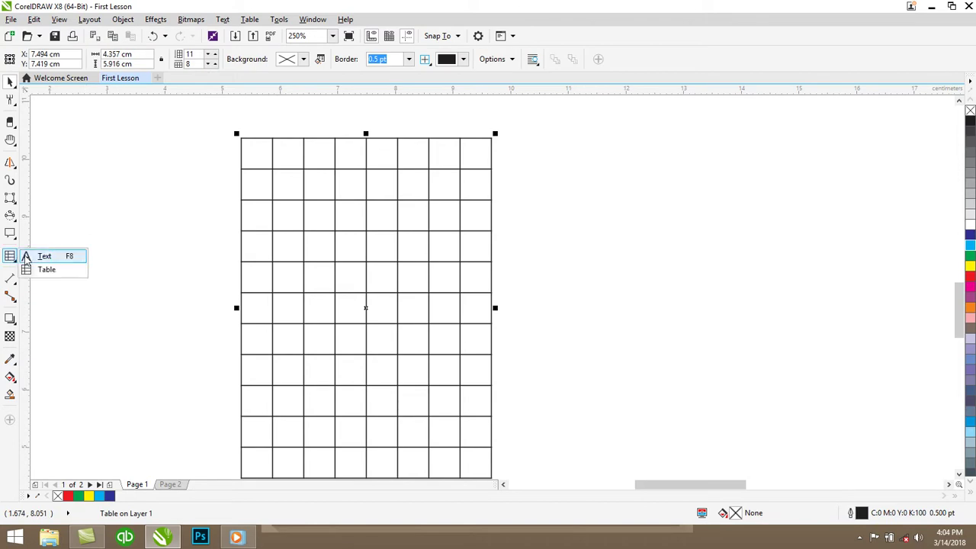
pyautogui.click(26, 257)
pyautogui.click(252, 150)
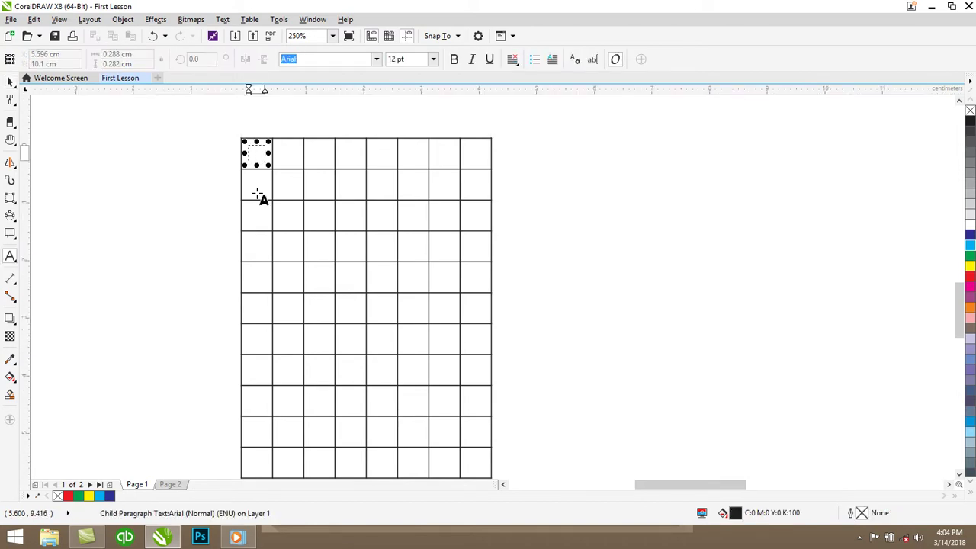
pyautogui.click(292, 149)
pyautogui.click(327, 153)
pyautogui.click(381, 152)
pyautogui.press('Escape')
pyautogui.click(10, 82)
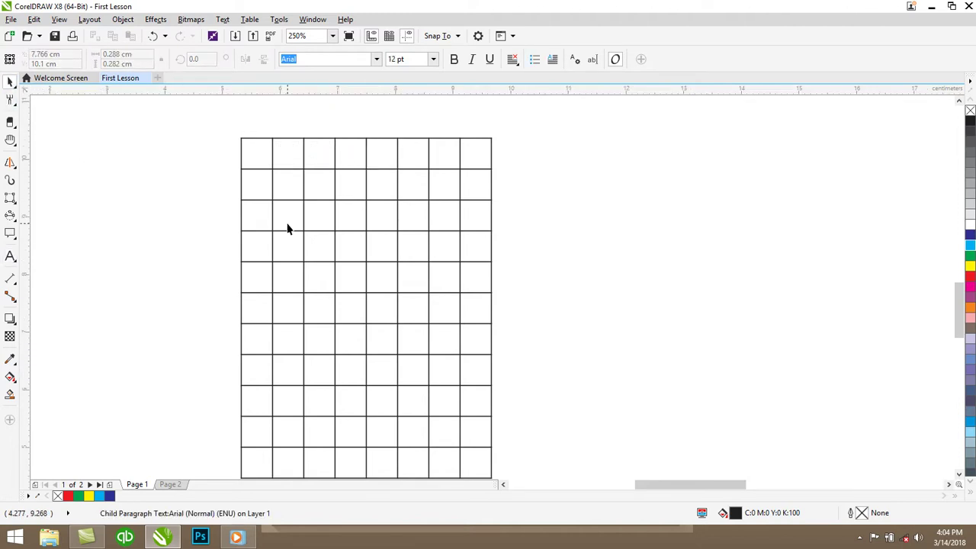
pyautogui.click(308, 174)
pyautogui.press('Delete')
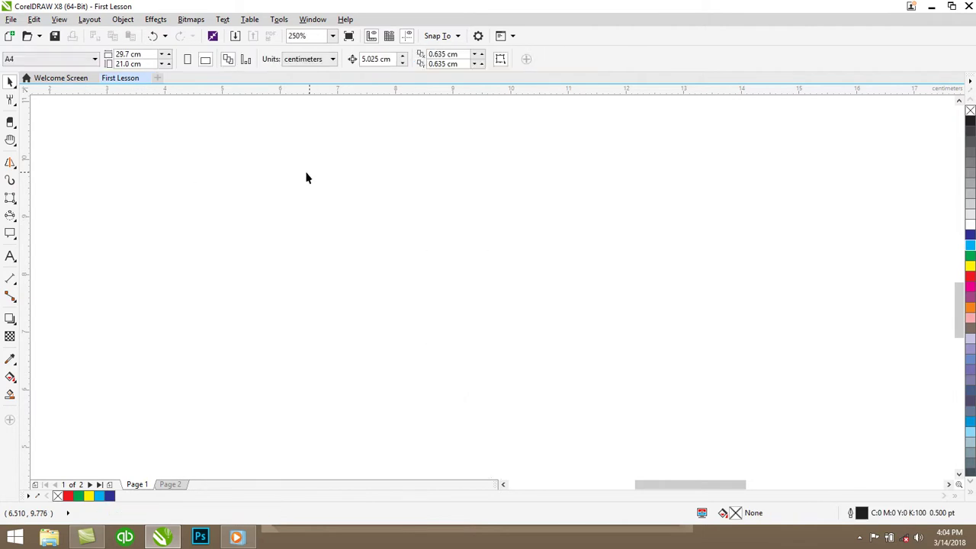
# Draw a slanted Parallel Dimension about 3.63 cm long on the empty page, and delete it
pyautogui.click(11, 279)
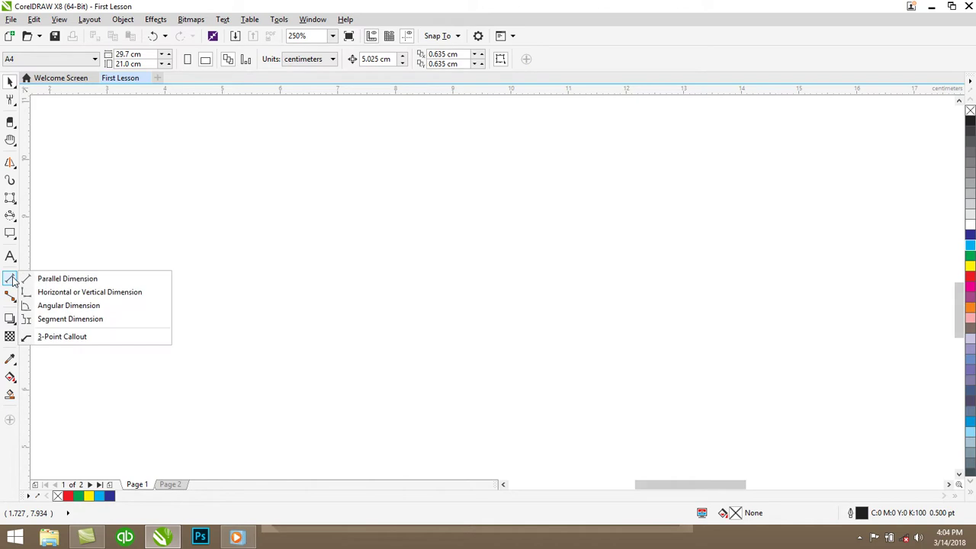
pyautogui.click(68, 279)
pyautogui.moveTo(196, 198); pyautogui.dragTo(373, 309)
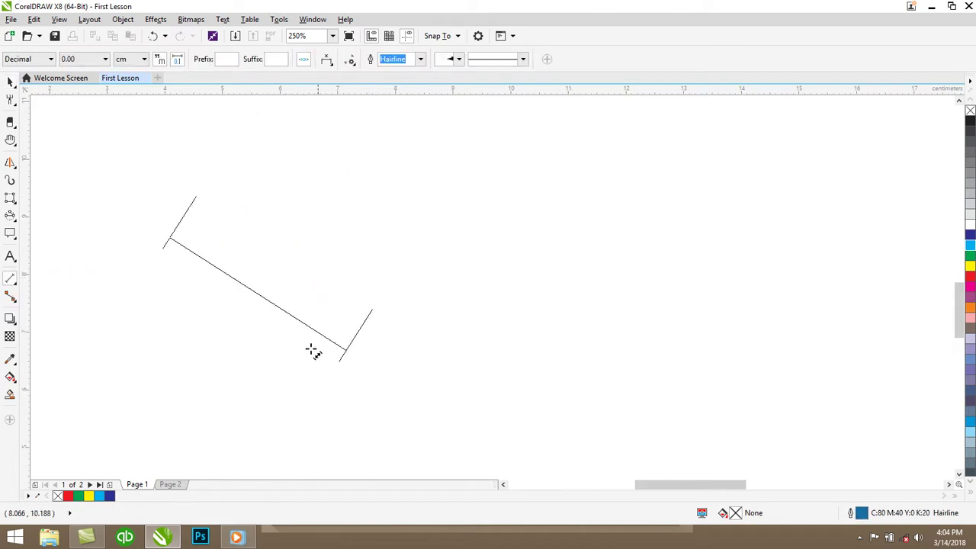
pyautogui.click(398, 217)
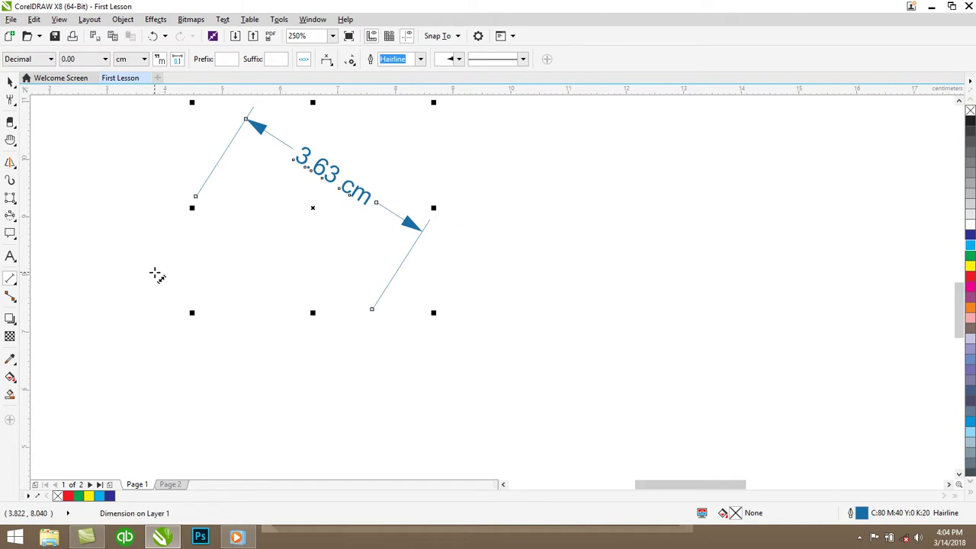
pyautogui.press('Delete')
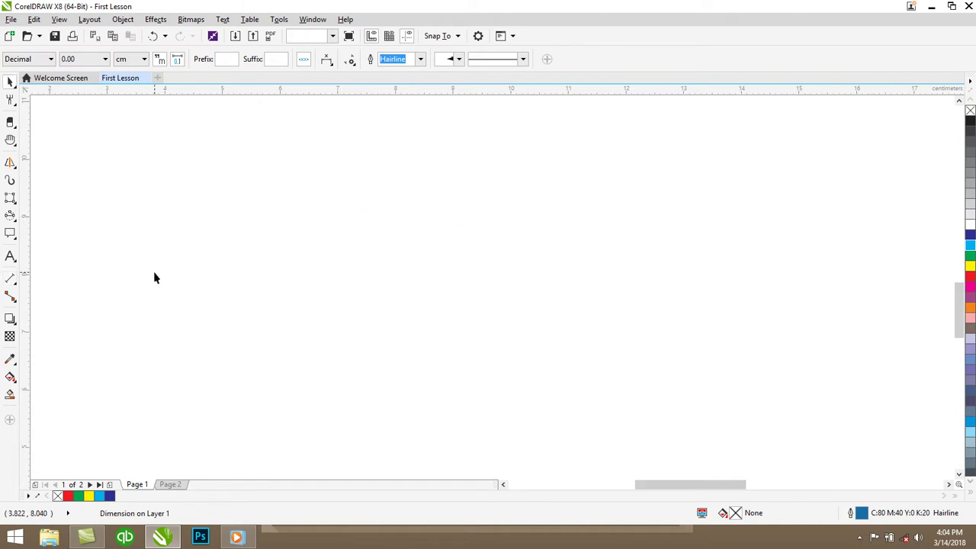
# Draw a horizontal dimension about 3.09 cm long with the Horizontal or Vertical Dimension tool, and delete it
pyautogui.click(11, 280)
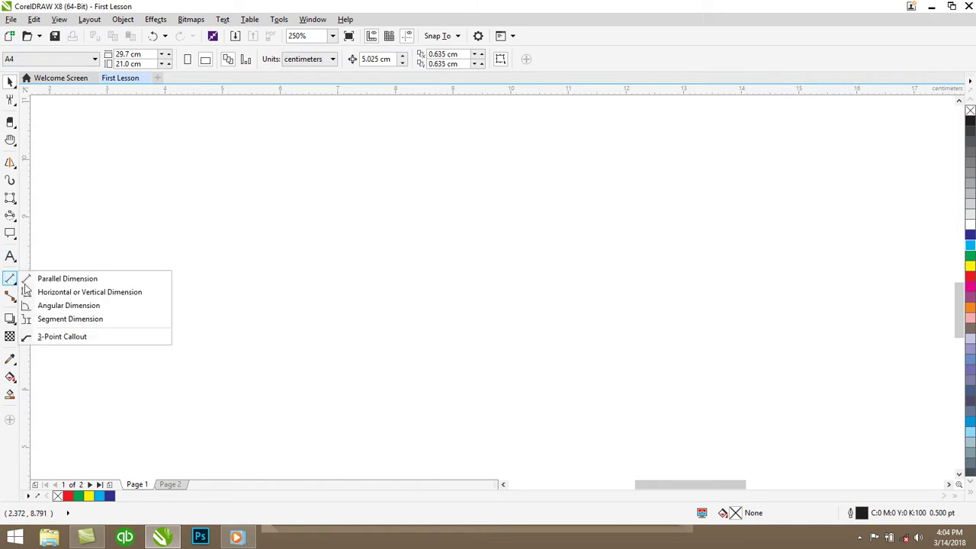
pyautogui.click(35, 291)
pyautogui.moveTo(220, 247)
pyautogui.mouseDown()
pyautogui.moveTo(388, 283)
pyautogui.moveTo(404, 349)
pyautogui.mouseUp()
pyautogui.click(394, 370)
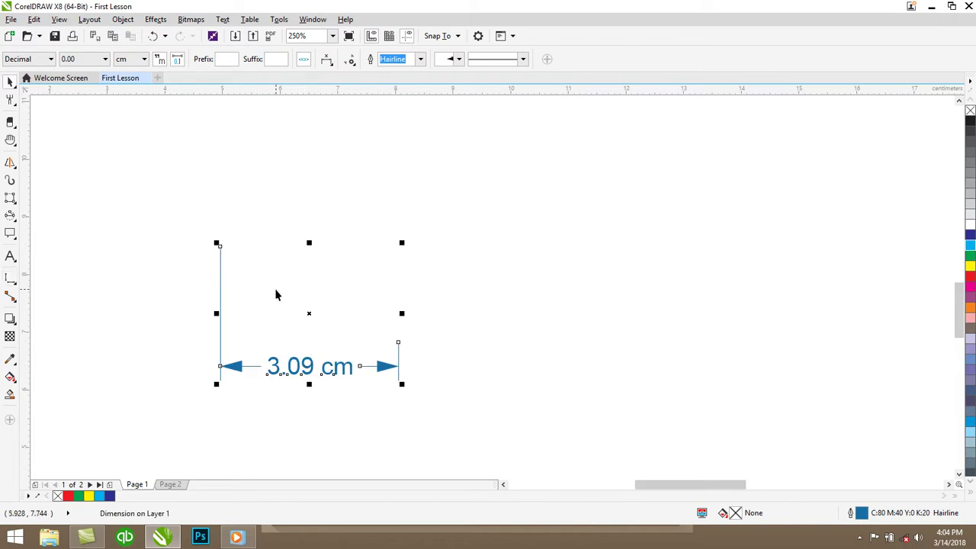
pyautogui.press('Delete')
# Draw an Angular Dimension of about 52° opening to the right, and undo it
pyautogui.click(14, 282)
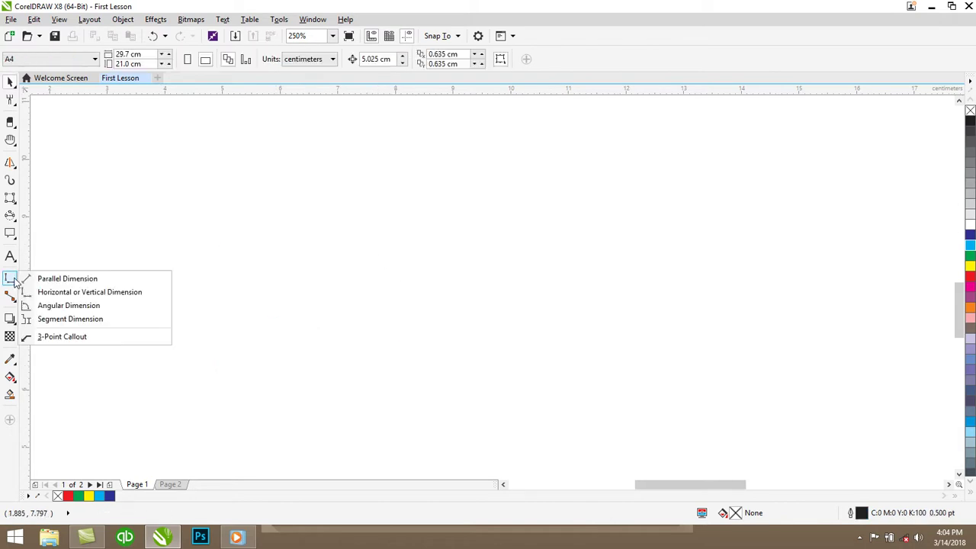
pyautogui.click(31, 306)
pyautogui.click(150, 175)
pyautogui.click(288, 305)
pyautogui.click(353, 270)
pyautogui.click(393, 140)
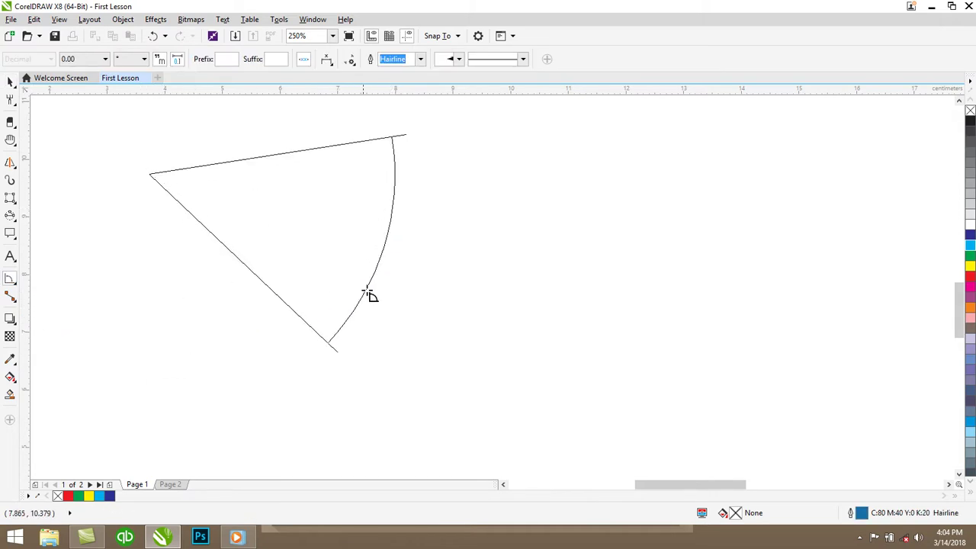
pyautogui.click(258, 201)
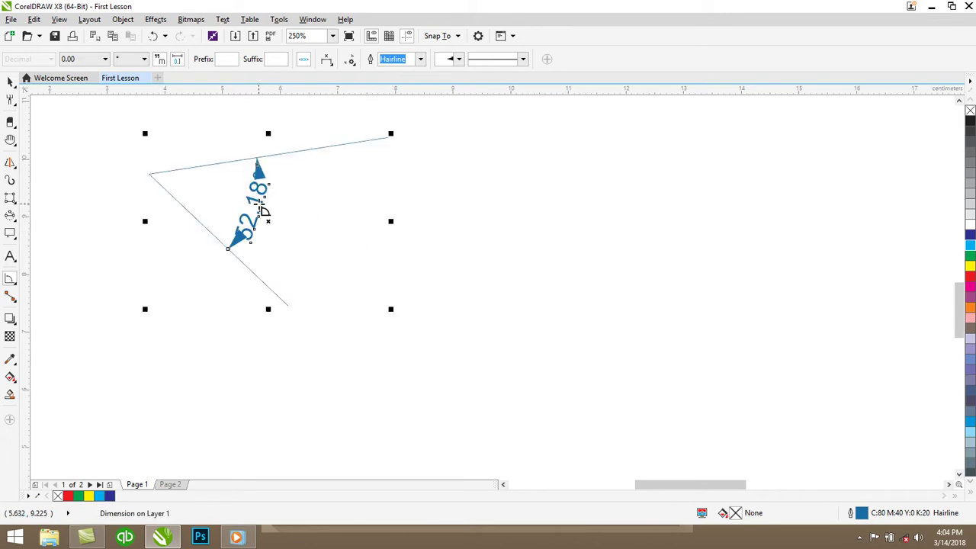
pyautogui.hotkey('ctrl', 'z')
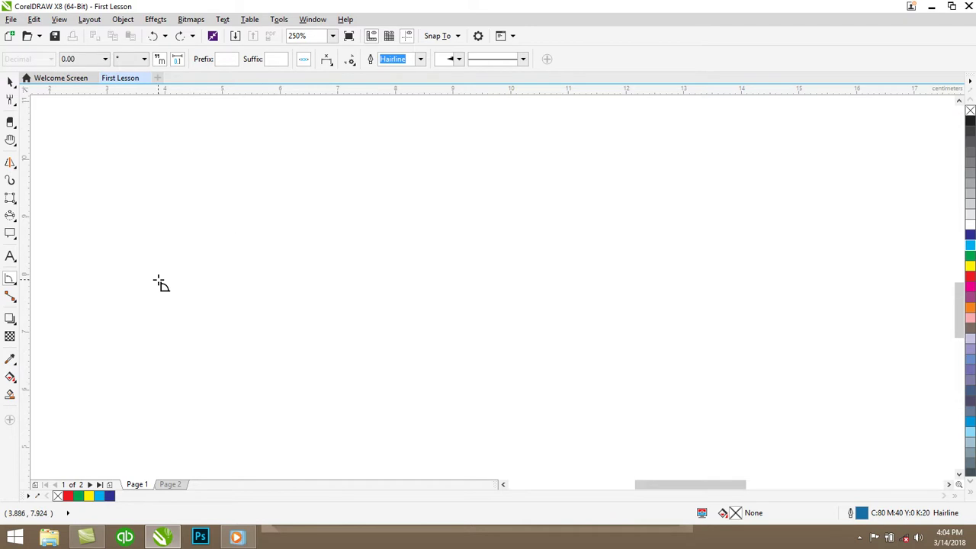
# Draw a larger Angular Dimension of about 69° opening downward to the right, and delete it
pyautogui.click(220, 166)
pyautogui.click(225, 351)
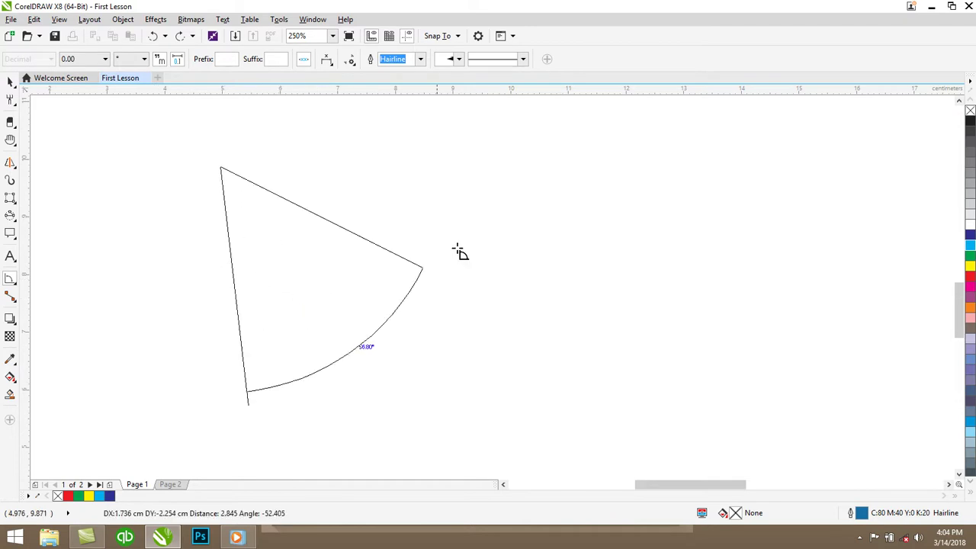
pyautogui.click(503, 240)
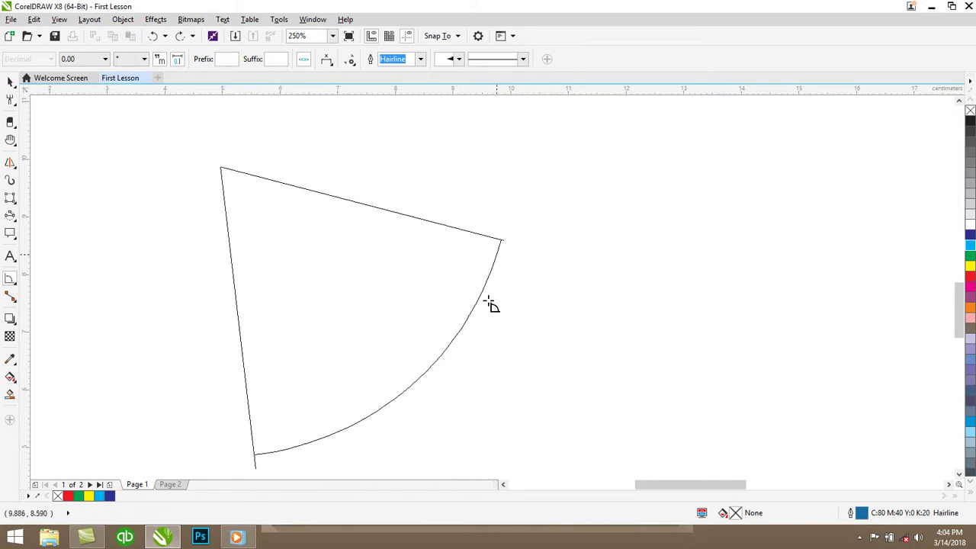
pyautogui.click(471, 318)
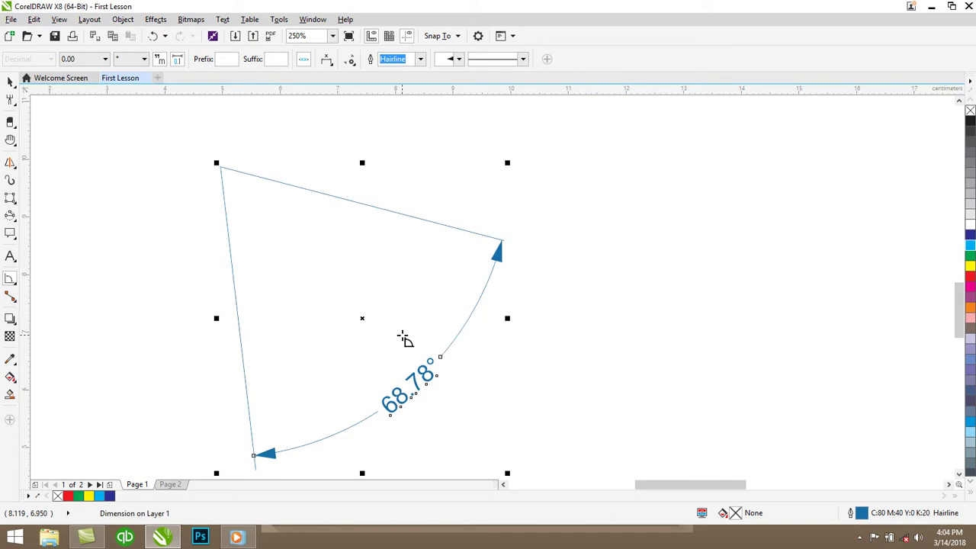
pyautogui.press('Delete')
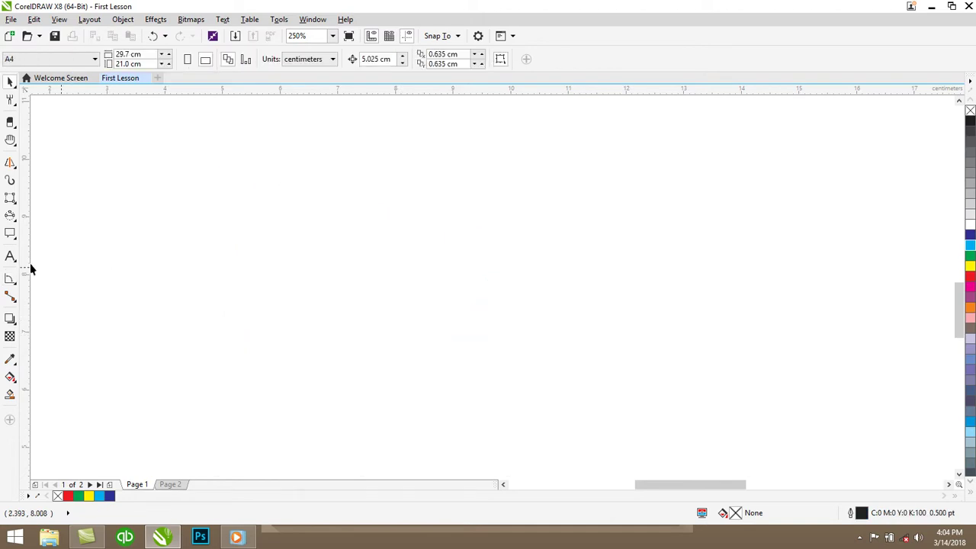
# Try to add a Segment Dimension by marking areas of the empty page
pyautogui.click(14, 279)
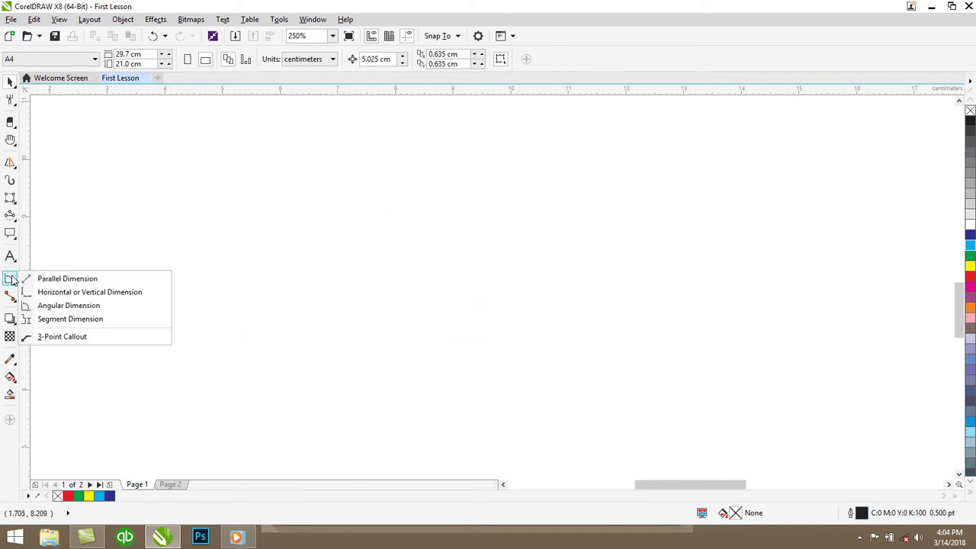
pyautogui.click(37, 318)
pyautogui.moveTo(140, 206); pyautogui.dragTo(252, 350)
pyautogui.moveTo(290, 212); pyautogui.dragTo(253, 276)
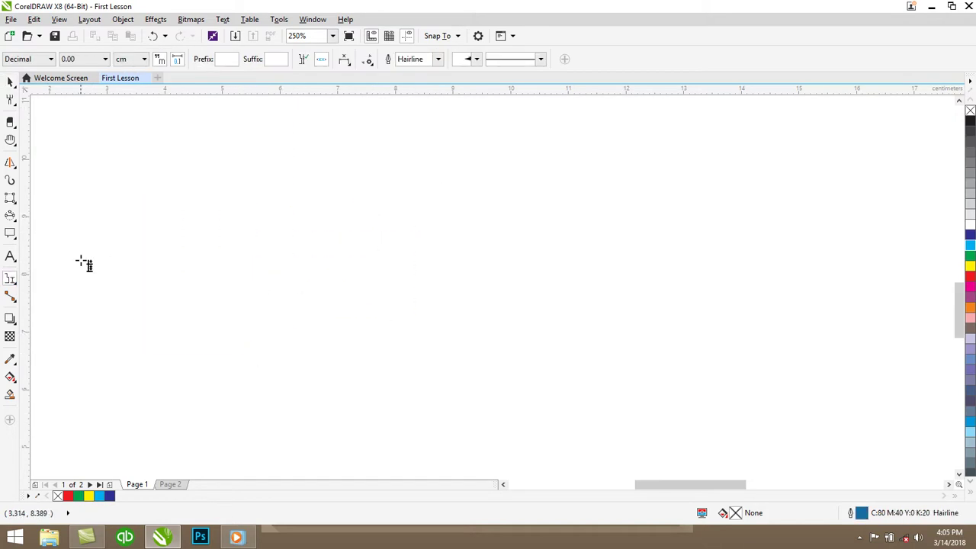
# Draw two 3-Point Callouts that share the same arrow point, and remove them from the page
pyautogui.click(11, 280)
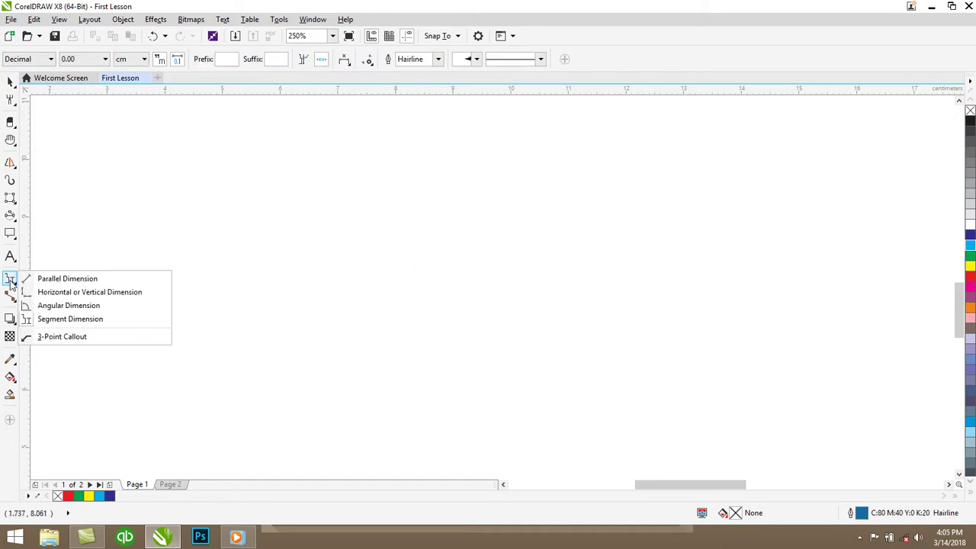
pyautogui.click(50, 336)
pyautogui.moveTo(175, 187); pyautogui.dragTo(314, 381)
pyautogui.click(321, 163)
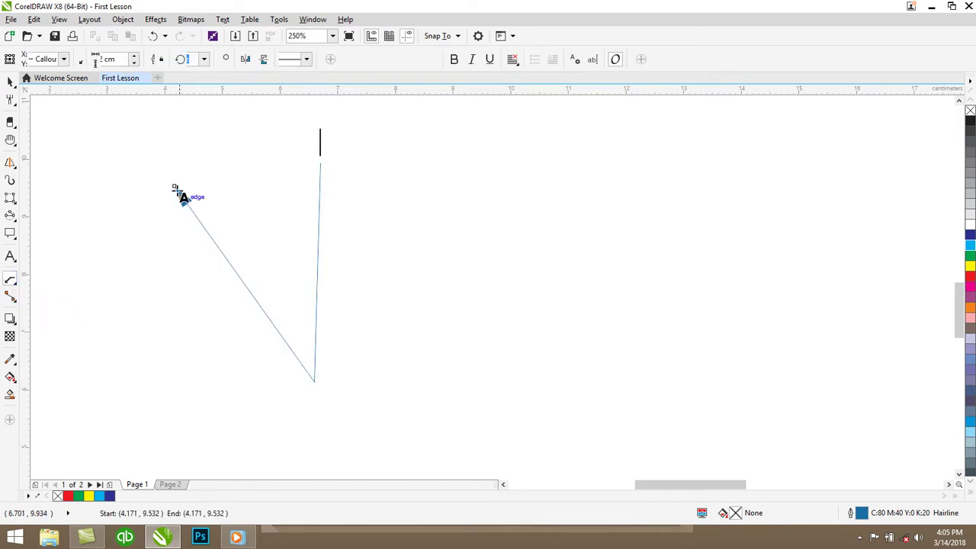
pyautogui.moveTo(181, 192); pyautogui.dragTo(321, 163)
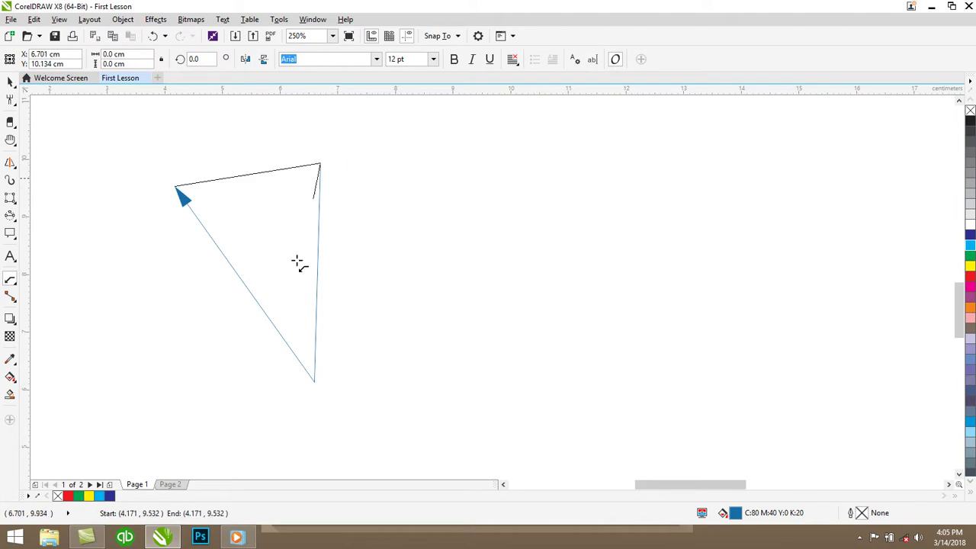
pyautogui.click(217, 244)
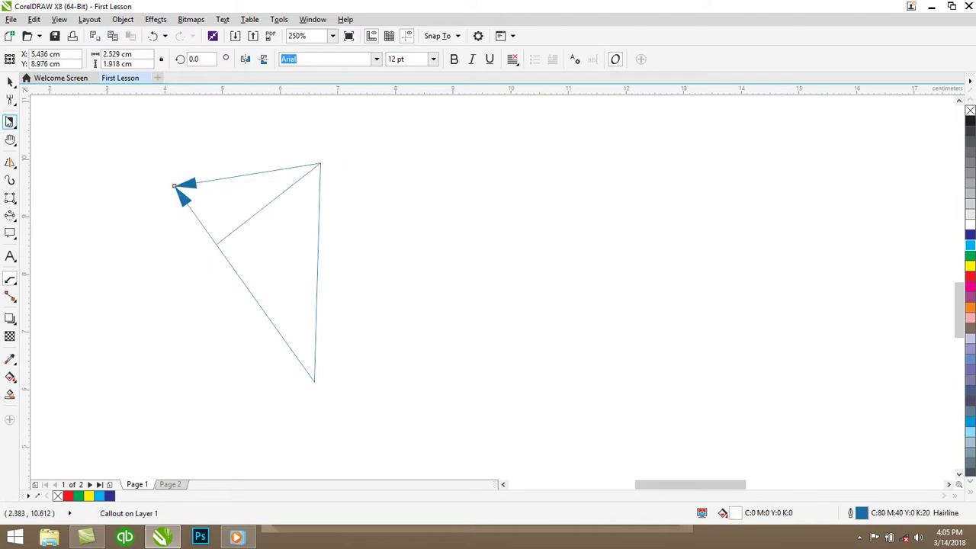
pyautogui.click(11, 82)
pyautogui.press('Escape')
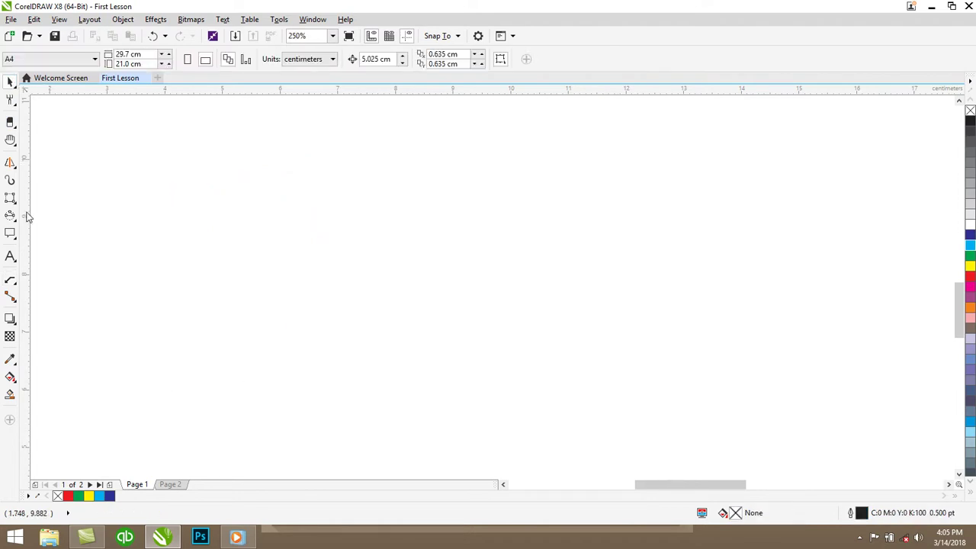
# Draw an upright, slightly taller than wide rectangle on the empty page with the Rectangle tool
pyautogui.click(10, 234)
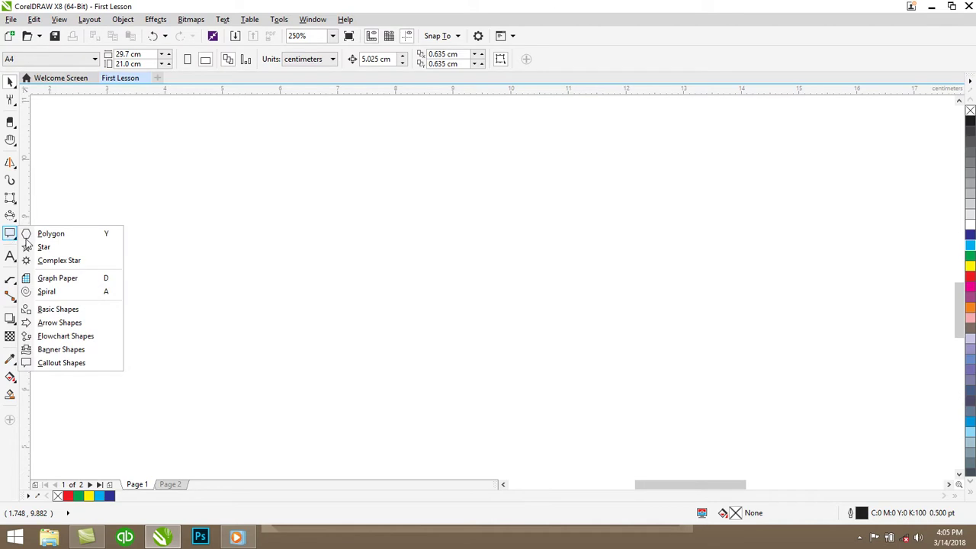
pyautogui.click(11, 196)
pyautogui.click(11, 199)
pyautogui.click(12, 198)
pyautogui.click(24, 198)
pyautogui.moveTo(244, 203)
pyautogui.mouseDown()
pyautogui.moveTo(377, 333)
pyautogui.moveTo(380, 352)
pyautogui.mouseUp()
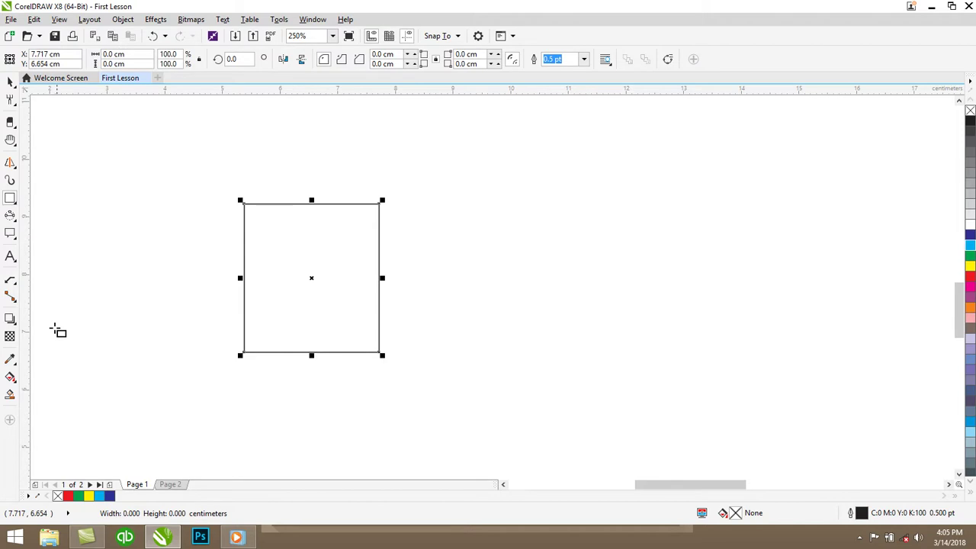
# Add a Segment Dimension across the rectangle's width, placing its text inside the shape near the upper edge, and deselect it
pyautogui.click(10, 280)
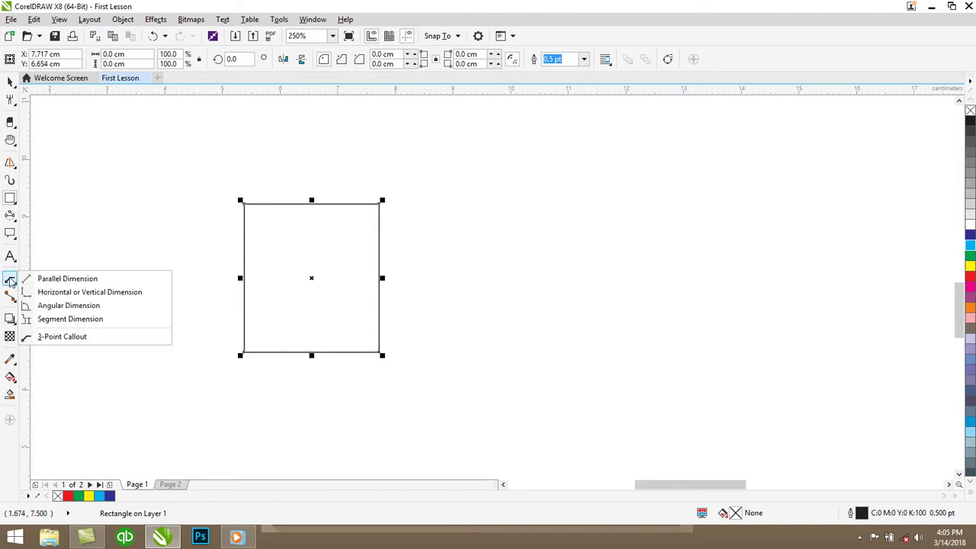
pyautogui.click(59, 319)
pyautogui.moveTo(244, 204); pyautogui.dragTo(378, 226)
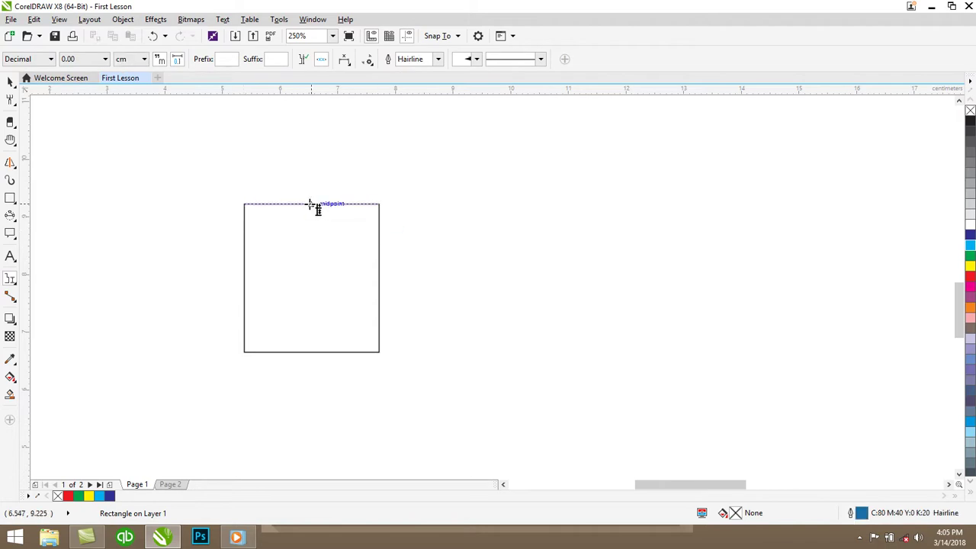
pyautogui.click(321, 240)
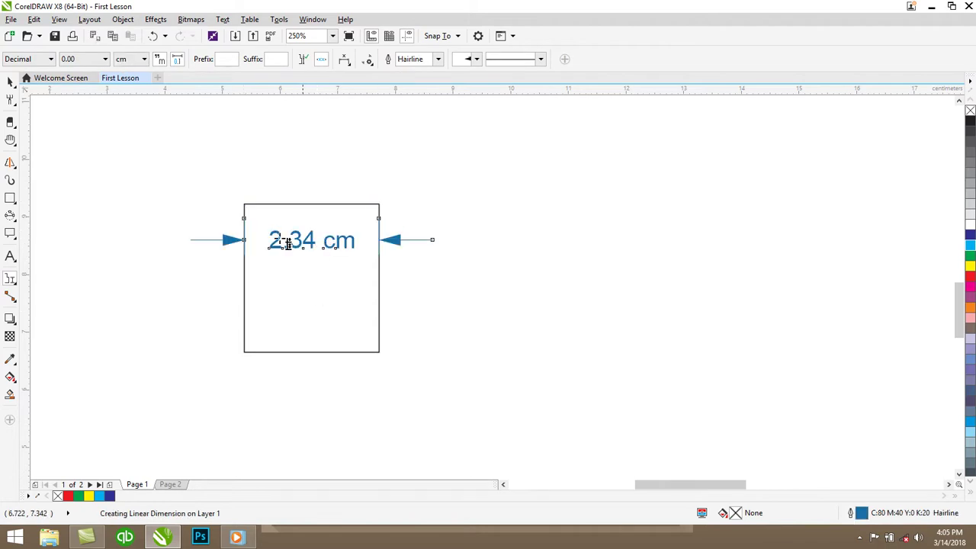
pyautogui.click(11, 83)
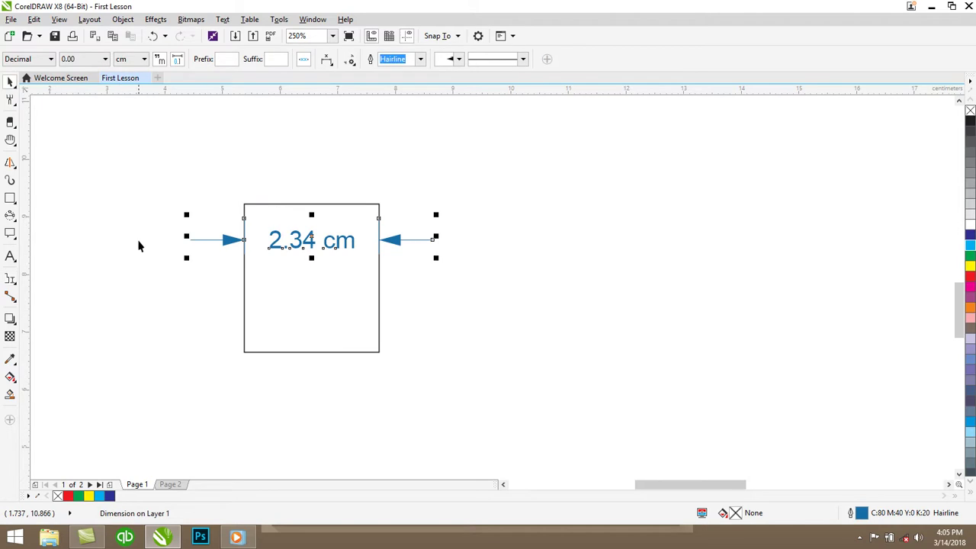
pyautogui.click(153, 288)
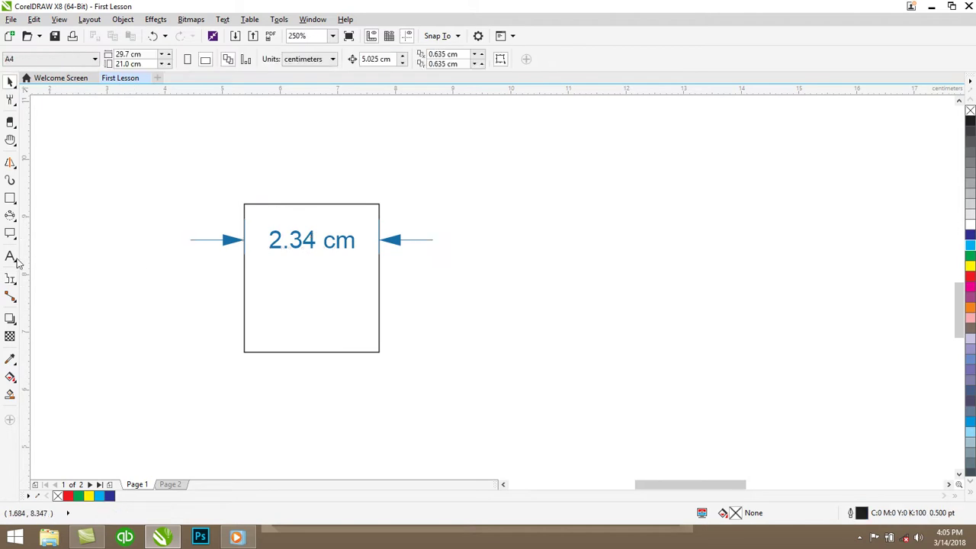
# Draw a horizontal dimension of about 1.43 cm from the rectangle's lower edge to its right edge, and delete all objects from the page
pyautogui.click(10, 281)
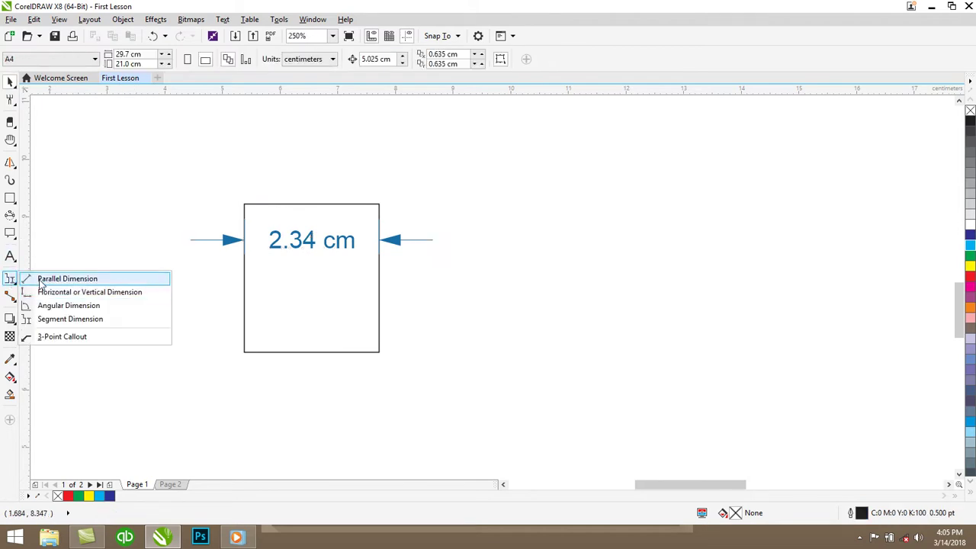
pyautogui.click(43, 292)
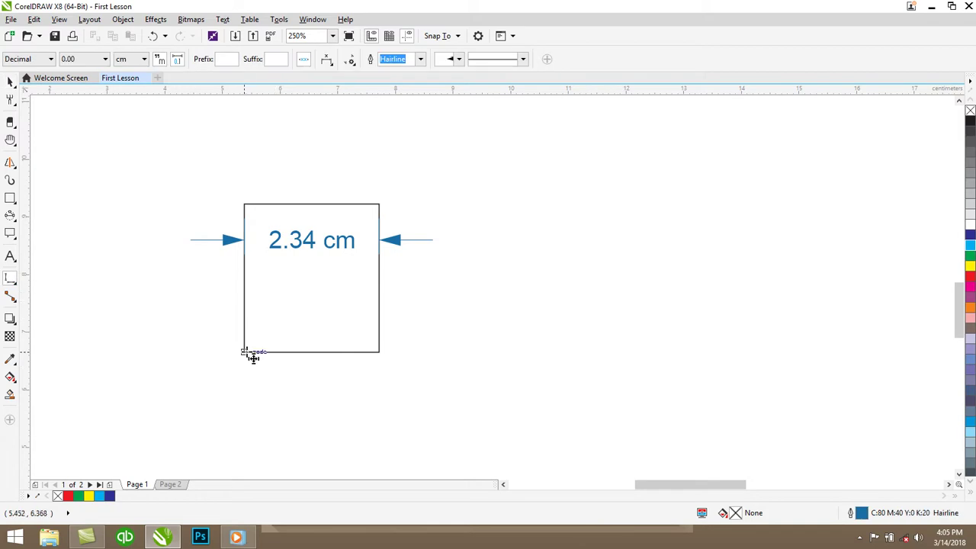
pyautogui.moveTo(297, 352); pyautogui.dragTo(379, 352)
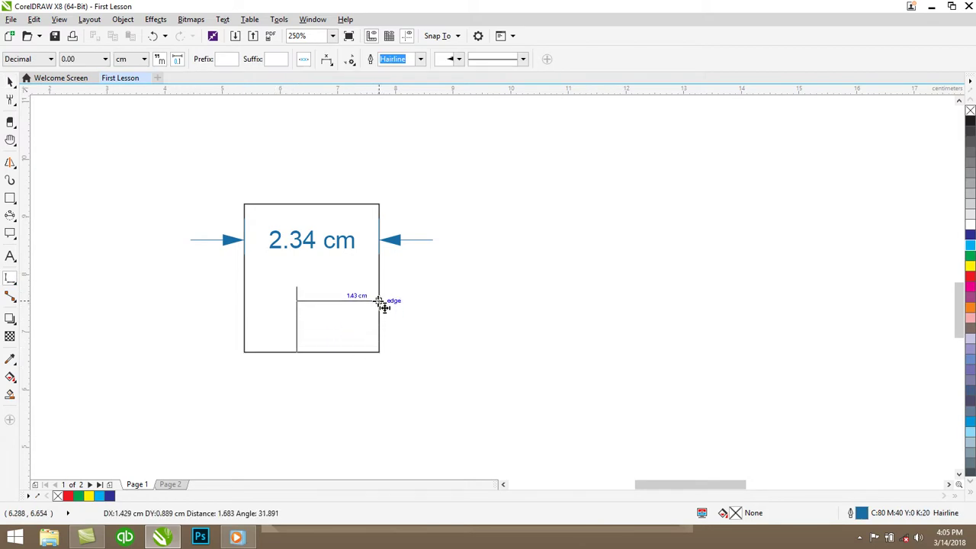
pyautogui.click(378, 293)
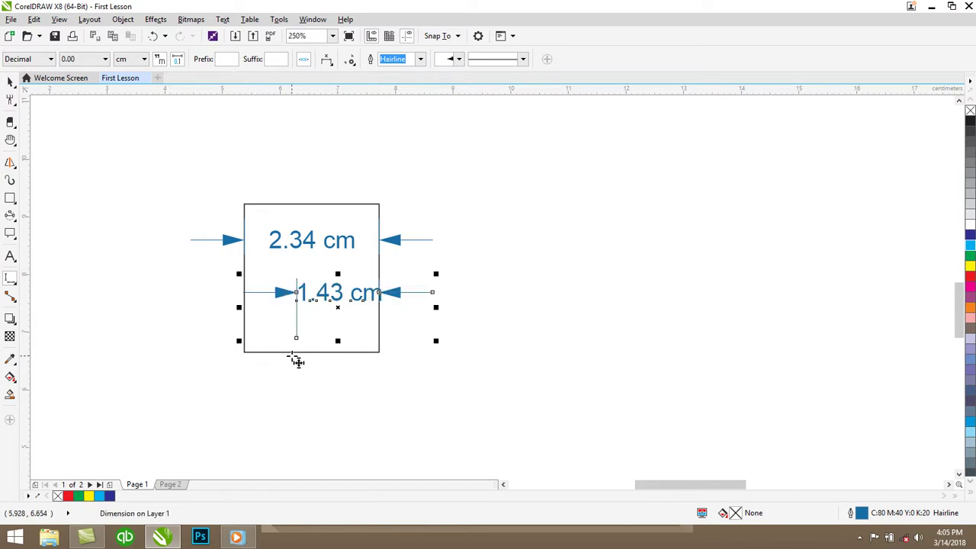
pyautogui.hotkey('ctrl', 'a')
pyautogui.press('Delete')
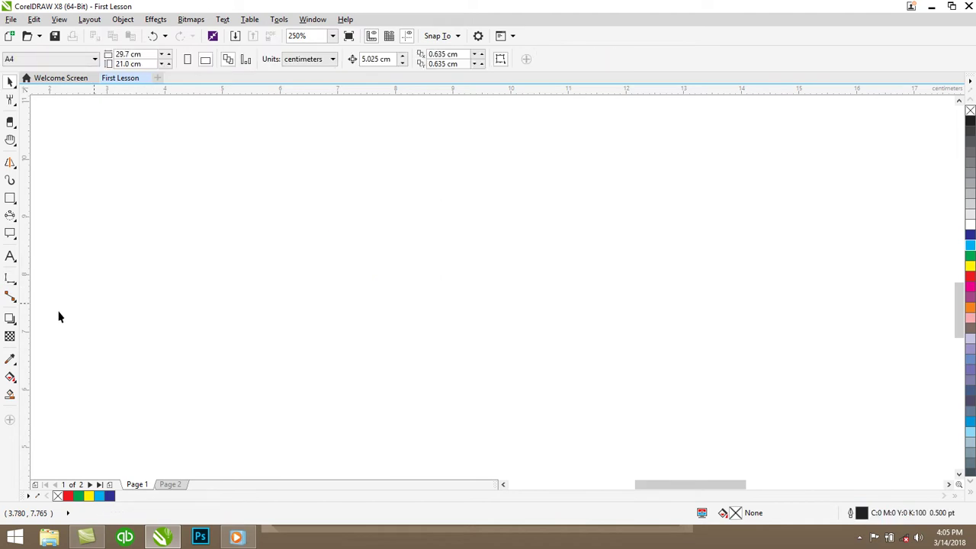
# Draw two straight-line connectors on the empty page, one slanting downward and one nearly vertical beside it
pyautogui.click(12, 280)
pyautogui.click(11, 281)
pyautogui.click(10, 298)
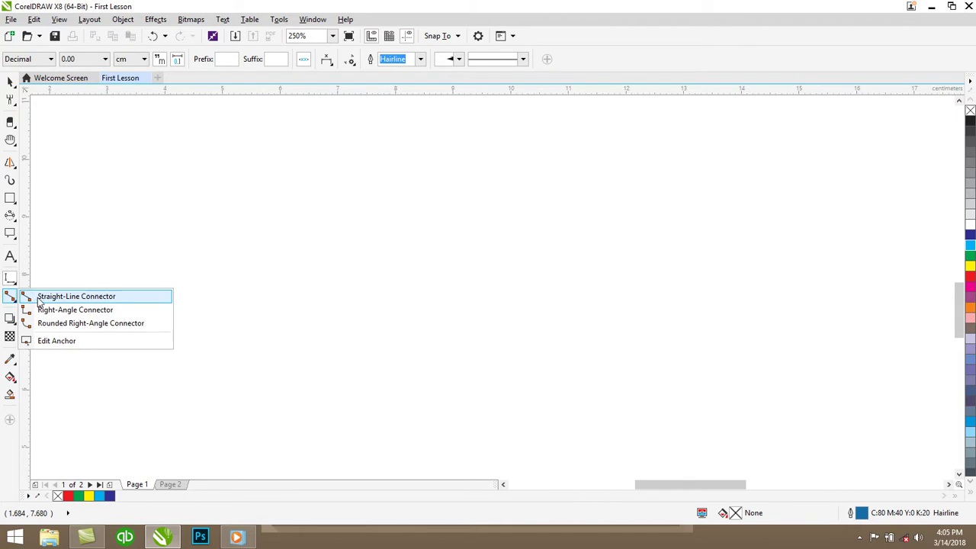
pyautogui.click(40, 301)
pyautogui.moveTo(158, 189); pyautogui.dragTo(350, 277)
pyautogui.moveTo(389, 145); pyautogui.dragTo(405, 381)
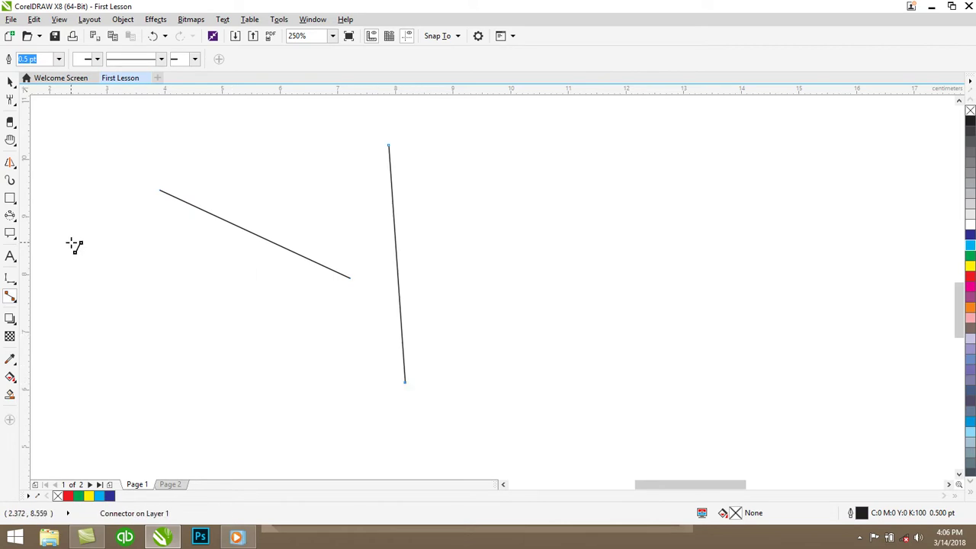
# Draw an L-shaped right-angle connector below the start of the slanted line
pyautogui.click(11, 297)
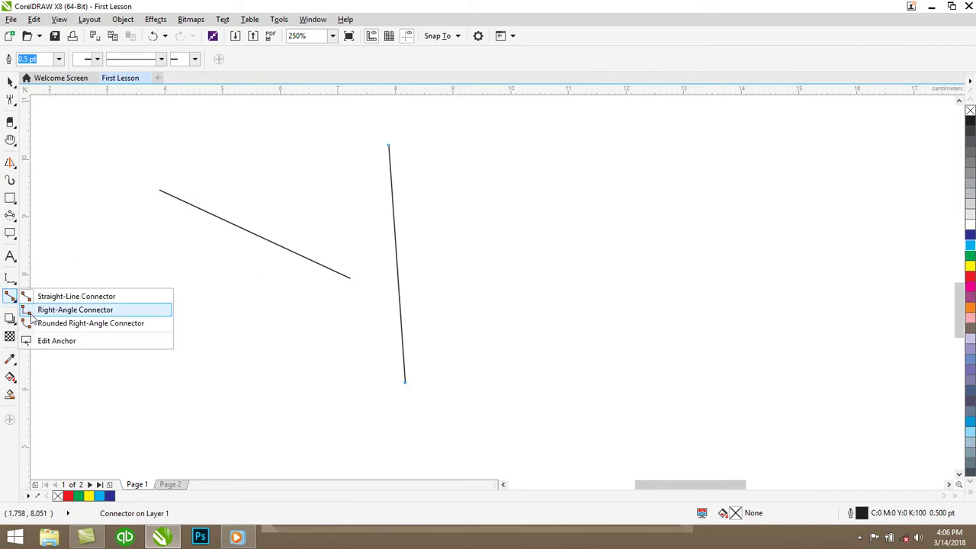
pyautogui.click(76, 310)
pyautogui.moveTo(104, 259); pyautogui.dragTo(227, 396)
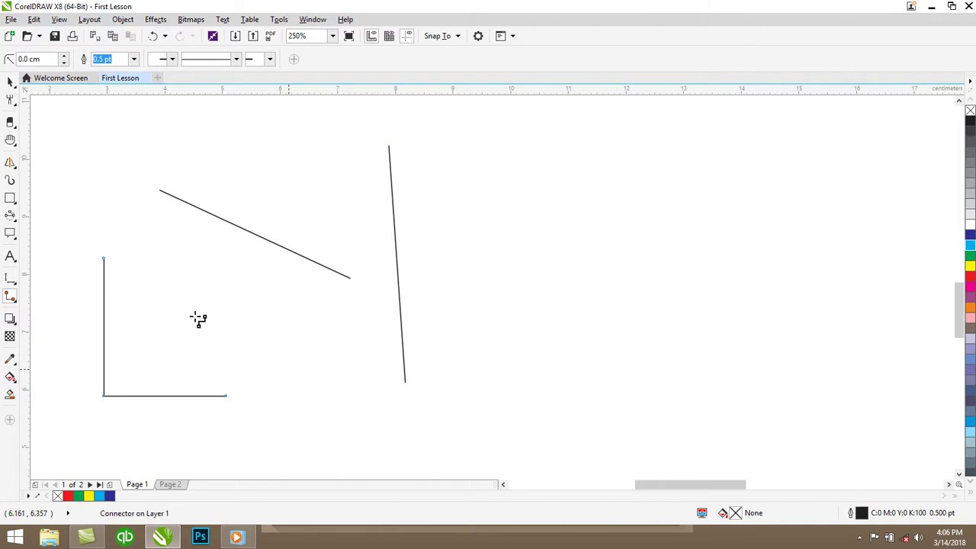
# Draw a rounded right-angle connector just beyond the nearly vertical line
pyautogui.click(11, 298)
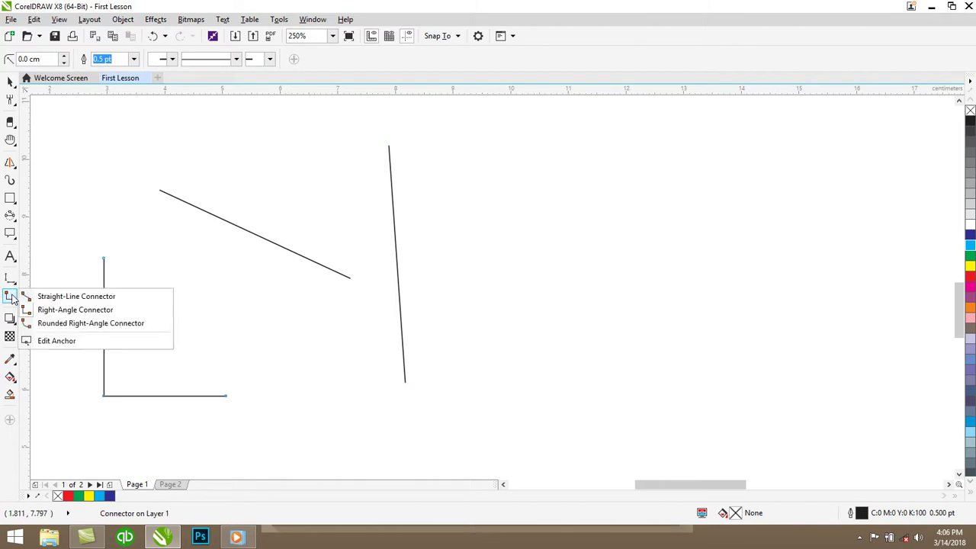
pyautogui.click(46, 340)
pyautogui.moveTo(442, 160)
pyautogui.mouseDown()
pyautogui.moveTo(567, 279)
pyautogui.moveTo(575, 312)
pyautogui.mouseUp()
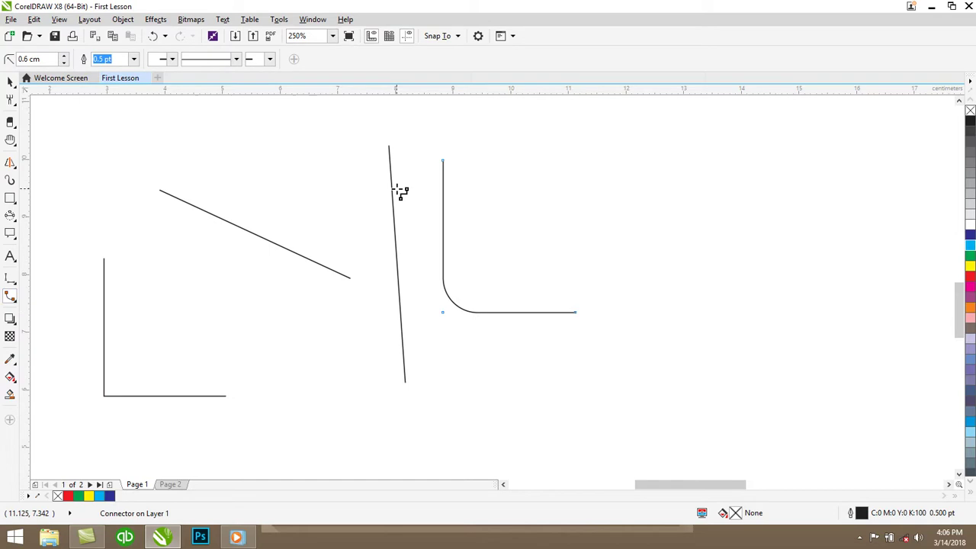
# Try to edit an anchor with the Edit Anchor tool between the nearly vertical line and the rounded connector
pyautogui.click(12, 299)
pyautogui.click(39, 340)
pyautogui.moveTo(390, 207); pyautogui.dragTo(478, 308)
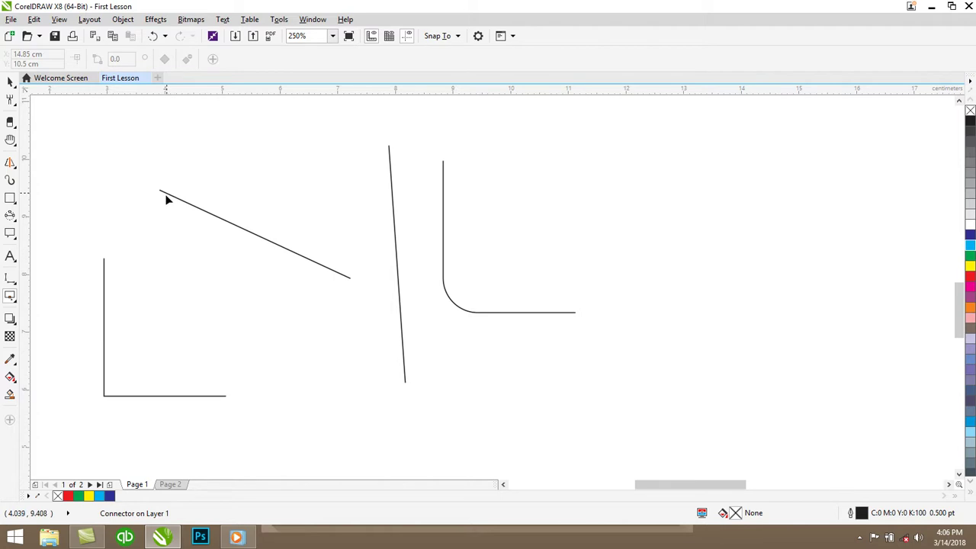
# Draw a second rounded right-angle connector starting near the upper end of the slanted line
pyautogui.click(10, 296)
pyautogui.click(76, 323)
pyautogui.moveTo(147, 170)
pyautogui.mouseDown()
pyautogui.moveTo(293, 341)
pyautogui.moveTo(279, 281)
pyautogui.moveTo(261, 267)
pyautogui.moveTo(183, 288)
pyautogui.moveTo(263, 329)
pyautogui.moveTo(224, 311)
pyautogui.mouseUp()
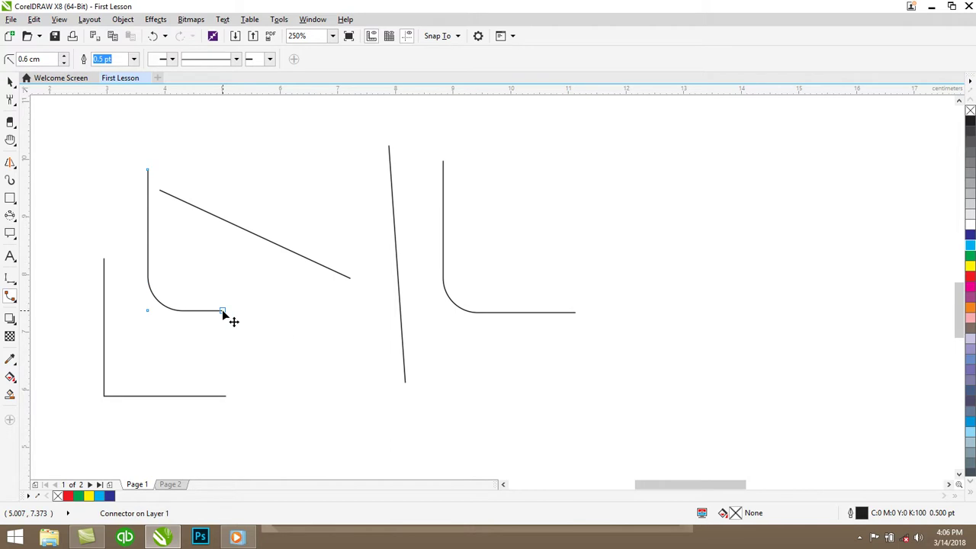
# Select all the connectors on the page and delete them
pyautogui.click(10, 296)
pyautogui.click(47, 341)
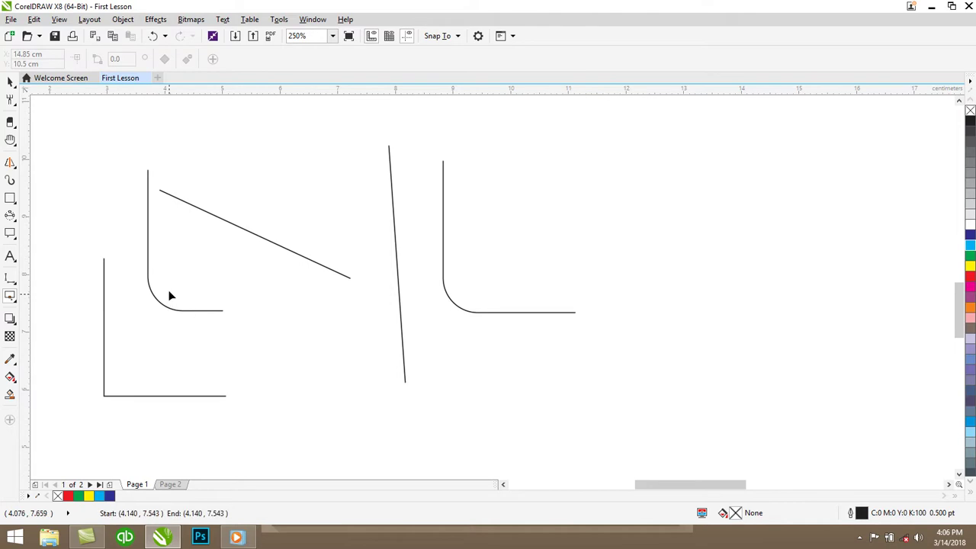
pyautogui.click(10, 81)
pyautogui.hotkey('ctrl', 'a')
pyautogui.press('Delete')
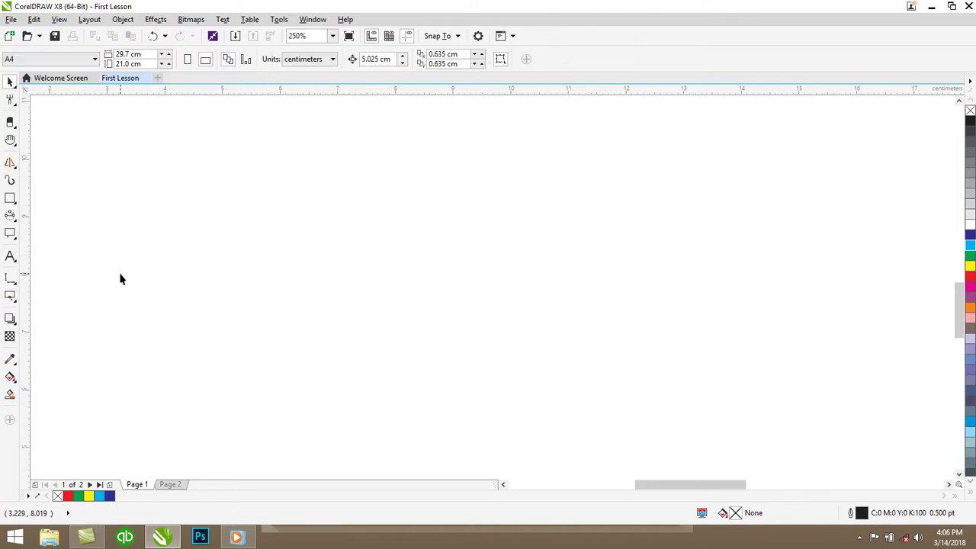
# Draw a square about 1.5 cm wide with the Rectangle tool and fill it with blue (C:100 M:100 Y:0 K:0)
pyautogui.click(14, 300)
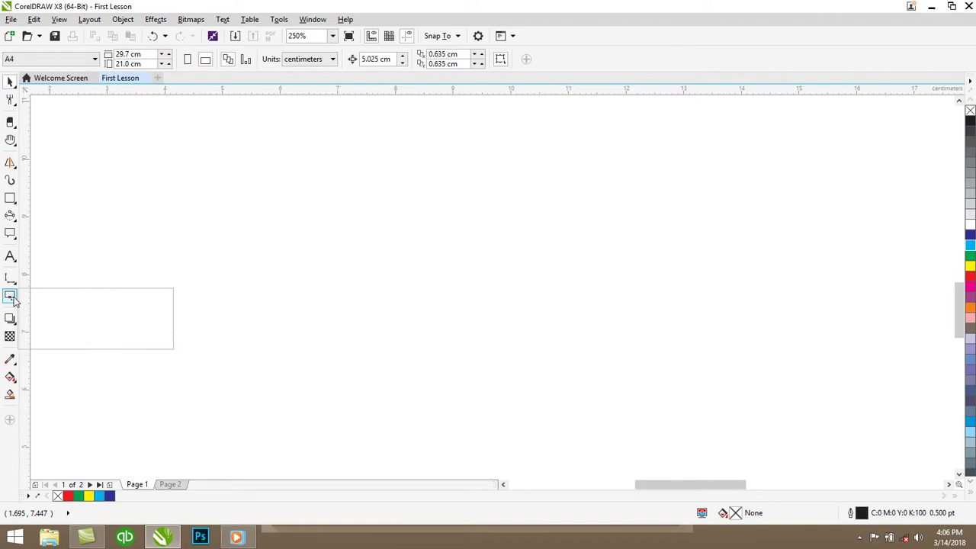
pyautogui.click(13, 320)
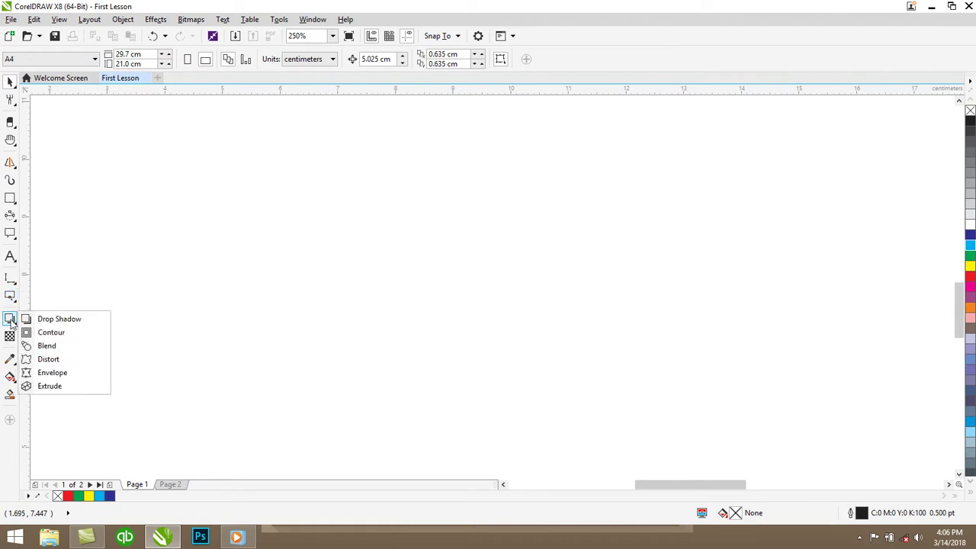
pyautogui.click(10, 200)
pyautogui.click(47, 214)
pyautogui.moveTo(307, 201); pyautogui.dragTo(361, 252)
pyautogui.moveTo(395, 289); pyautogui.dragTo(394, 288)
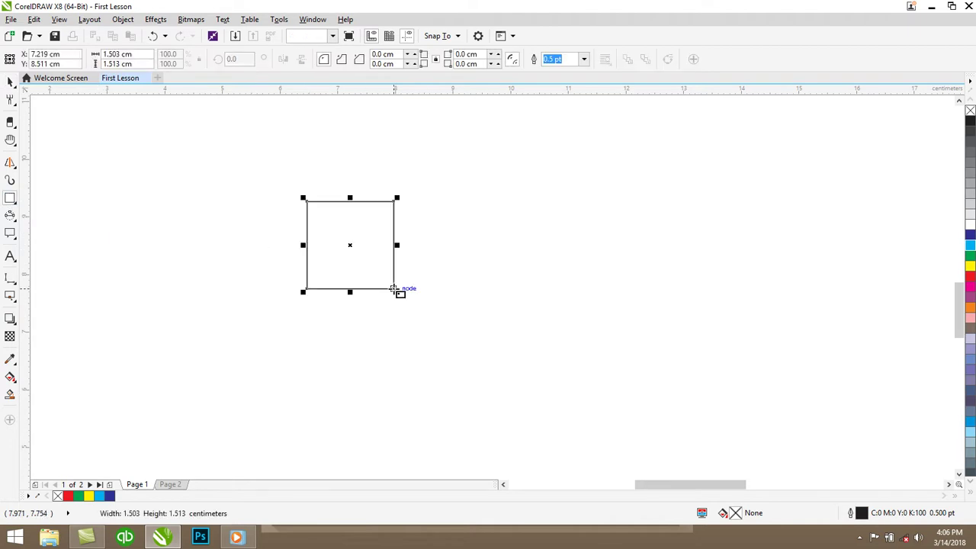
pyautogui.click(970, 236)
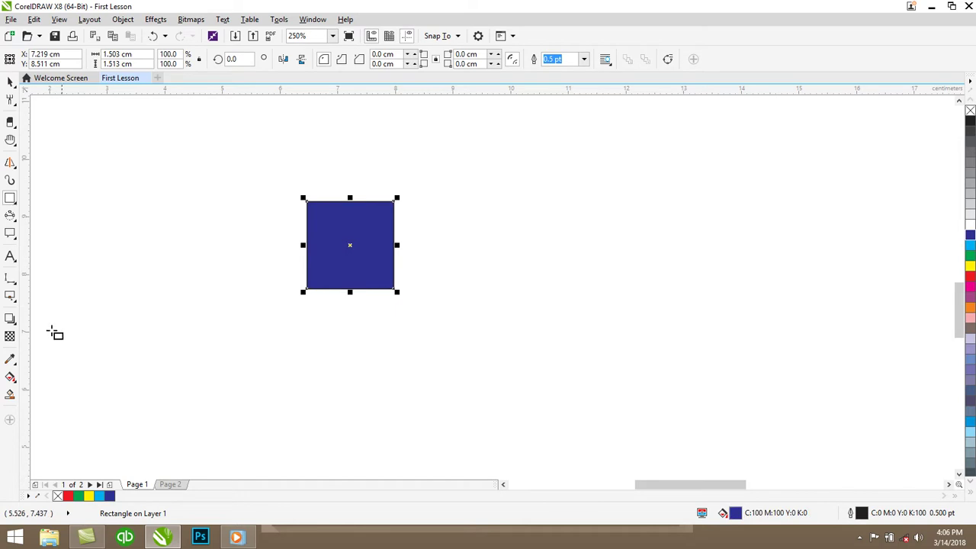
# Add a drop shadow to the blue square, offset about -0.36 cm horizontally and -0.89 cm vertically
pyautogui.click(10, 319)
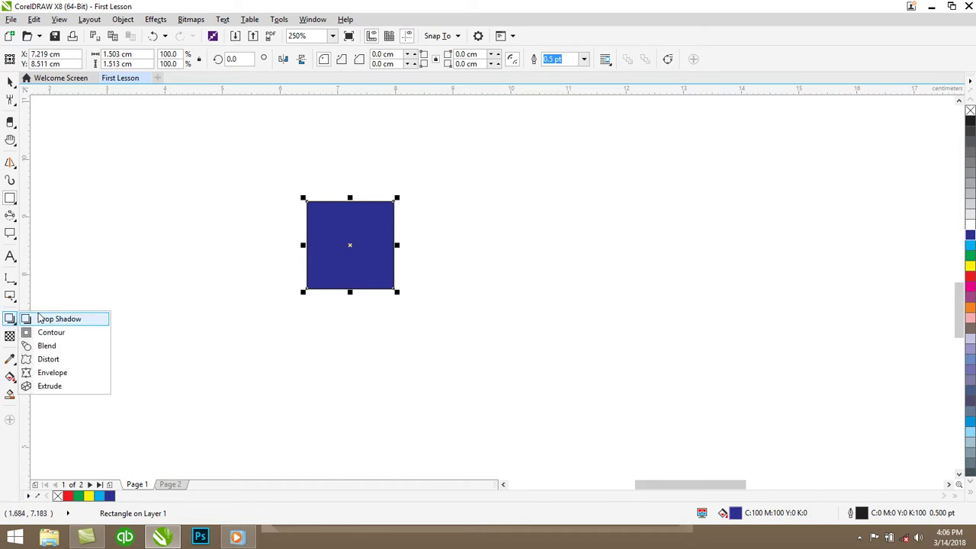
pyautogui.click(46, 318)
pyautogui.moveTo(348, 244); pyautogui.dragTo(310, 341)
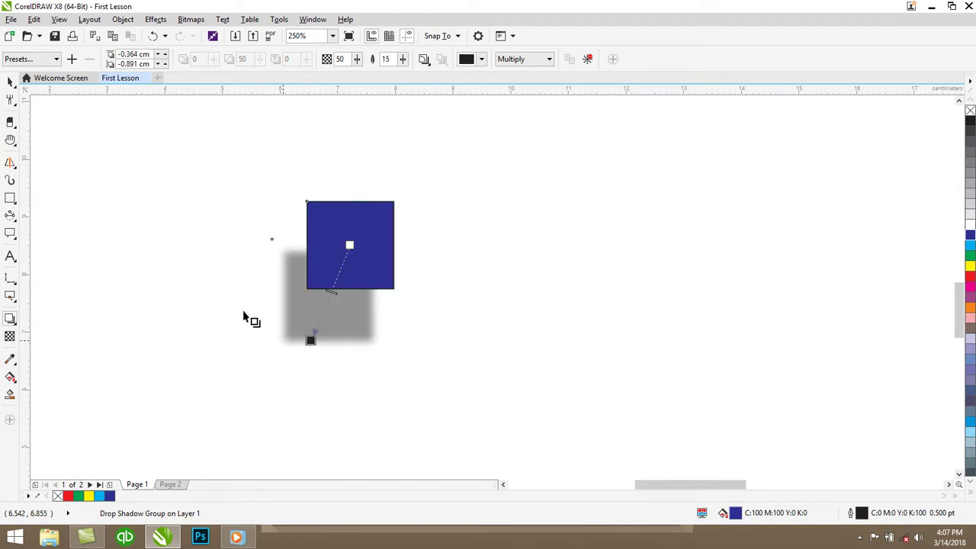
pyautogui.click(13, 82)
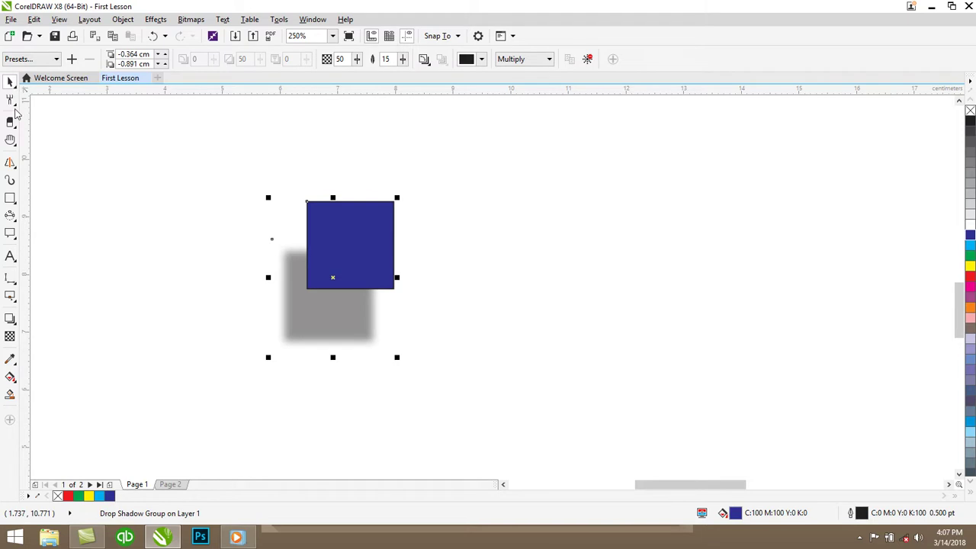
# Apply a one-step inside contour to the blue square with an offset of about 0.3 cm
pyautogui.click(11, 319)
pyautogui.click(35, 333)
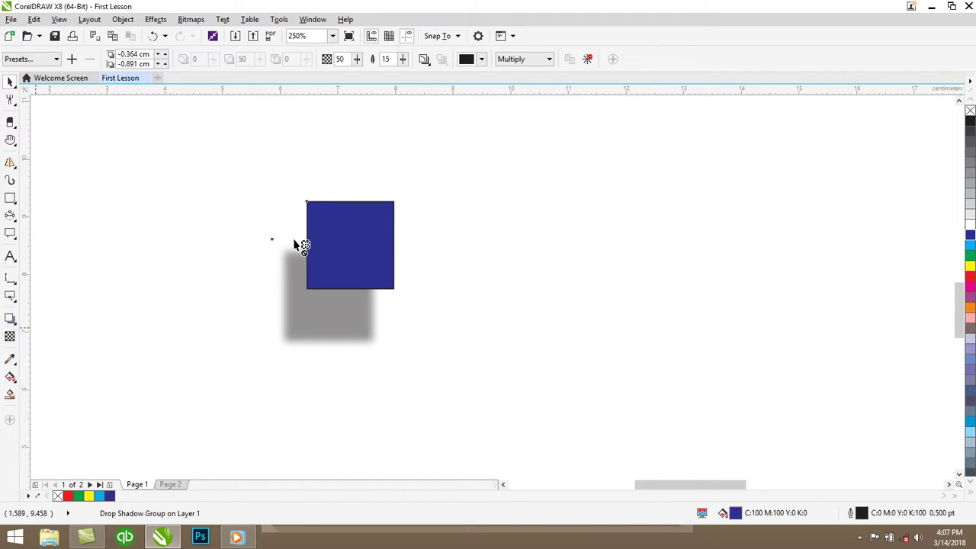
pyautogui.click(314, 223)
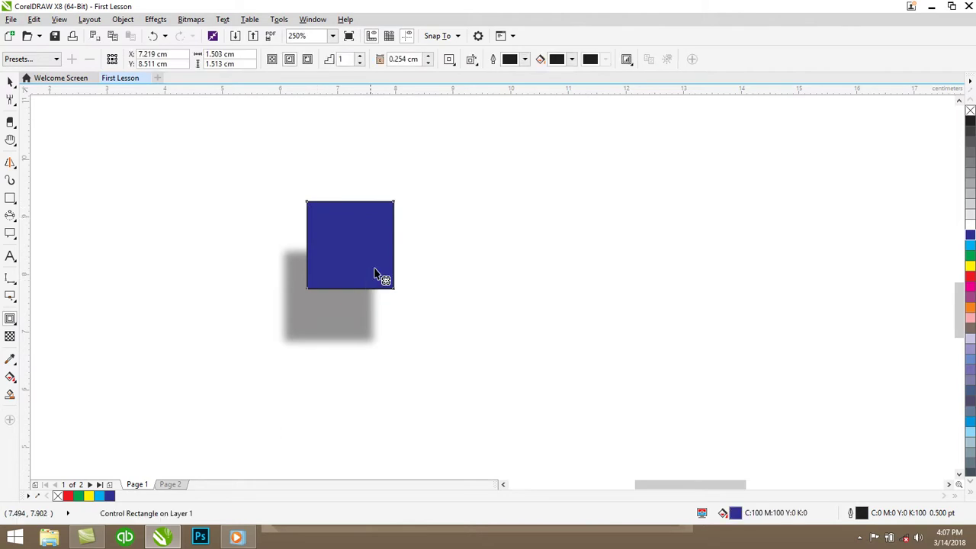
pyautogui.moveTo(315, 211); pyautogui.dragTo(382, 282)
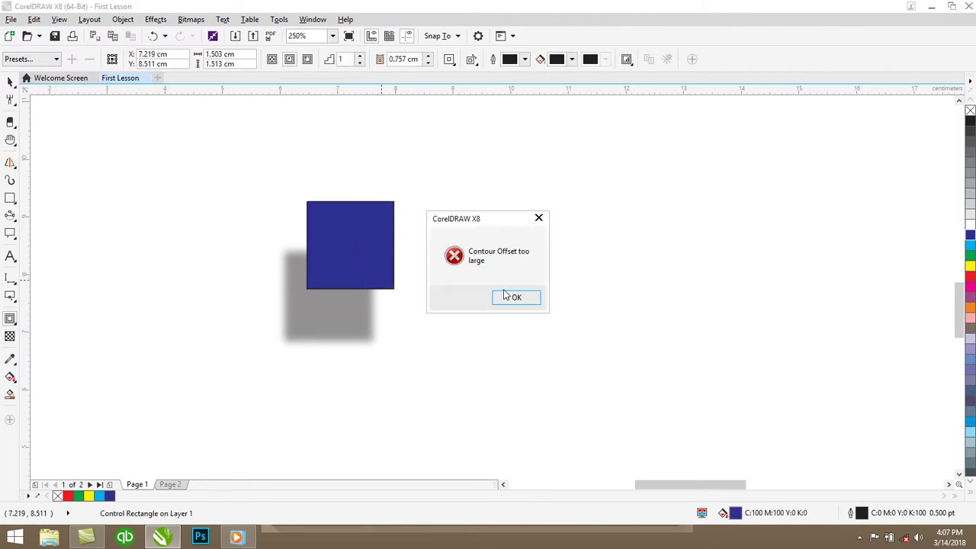
pyautogui.click(505, 296)
pyautogui.moveTo(348, 208)
pyautogui.mouseDown()
pyautogui.moveTo(352, 238)
pyautogui.moveTo(351, 219)
pyautogui.mouseUp()
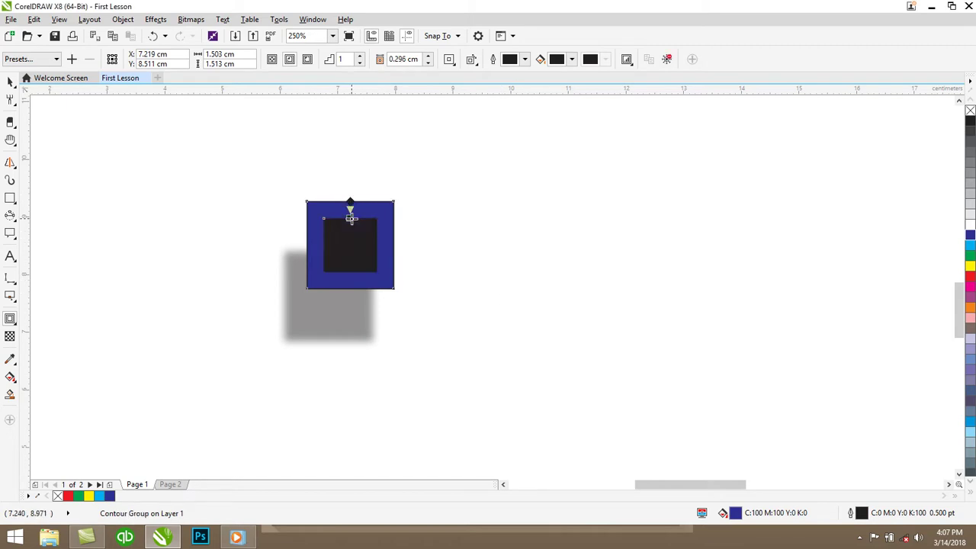
# Recolor the contoured square with a 60% black fill and a 30% black outline
pyautogui.click(969, 227)
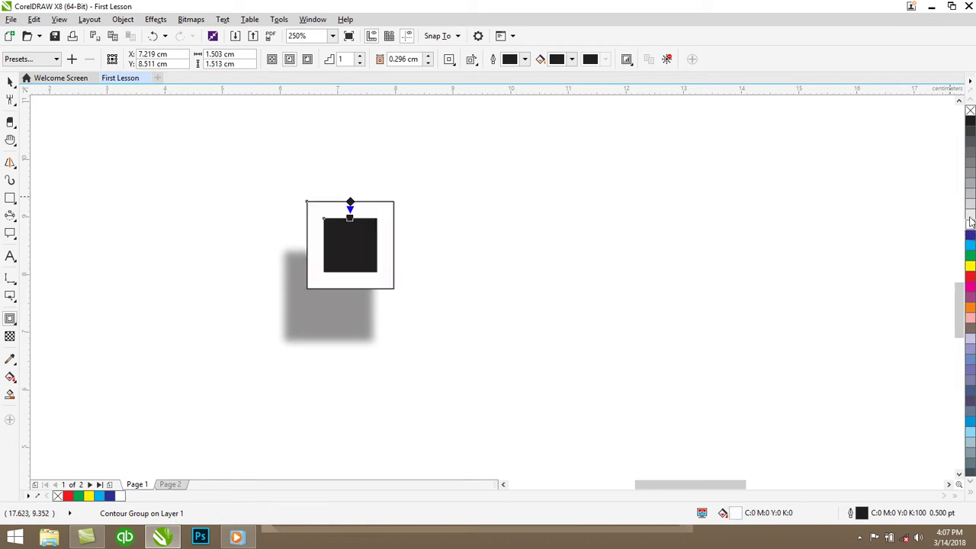
pyautogui.rightClick(969, 198)
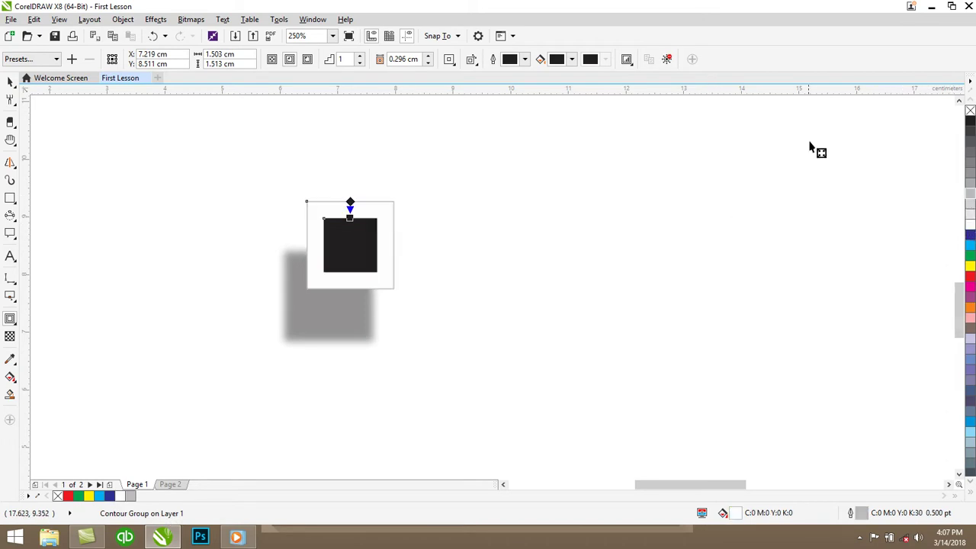
pyautogui.click(971, 169)
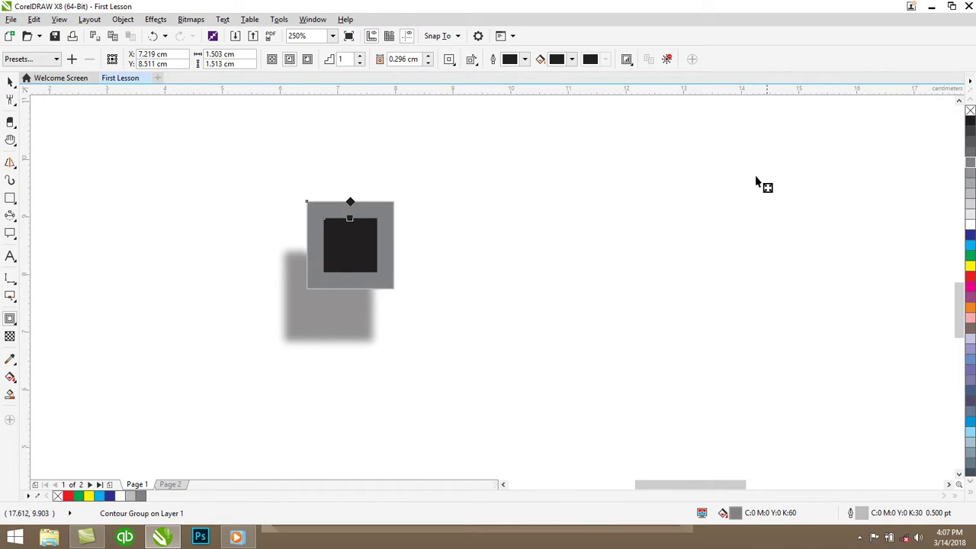
# Set the contour's outline color to pink (C:0 M:88 Y:18 K:0) and its fill color to C:75 M:71 Y:61 K:73
pyautogui.click(525, 60)
pyautogui.moveTo(535, 138); pyautogui.dragTo(559, 124)
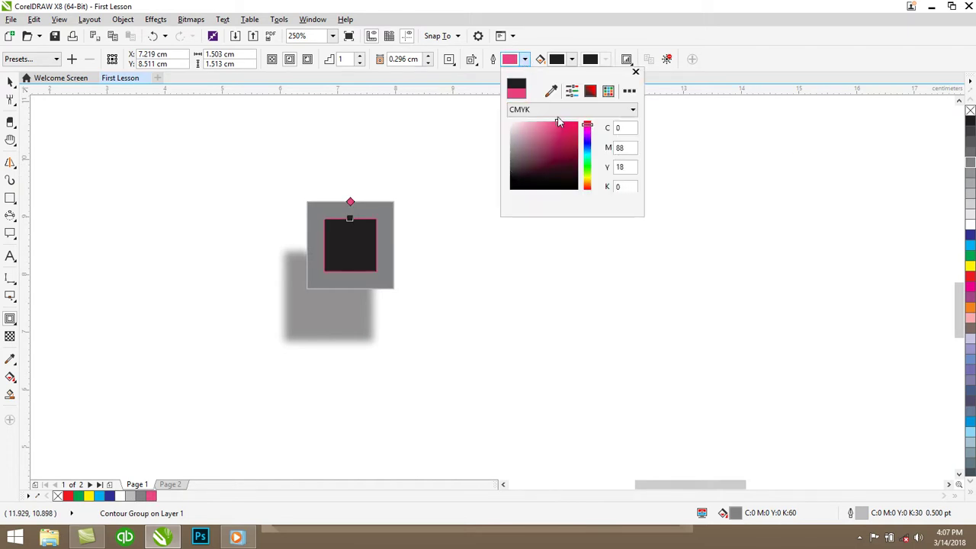
pyautogui.click(572, 60)
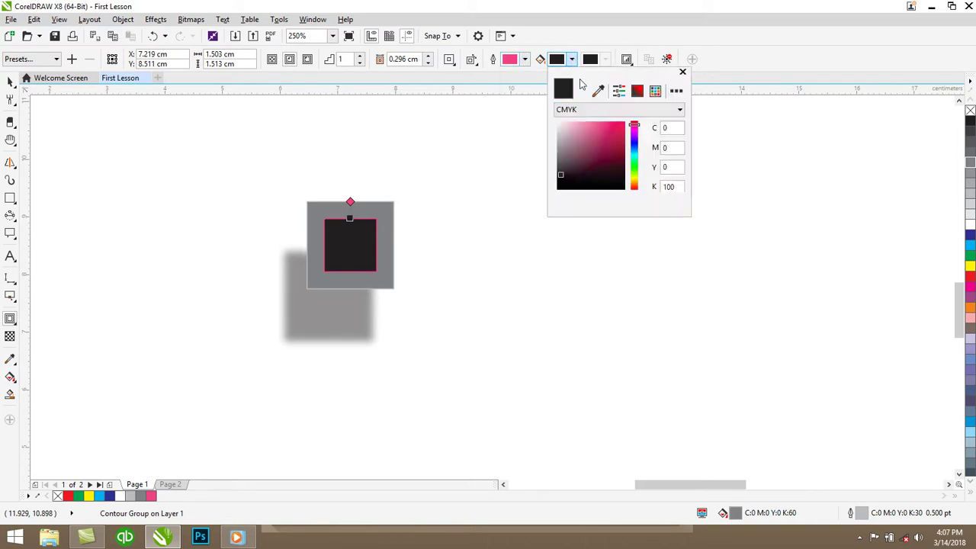
pyautogui.click(634, 143)
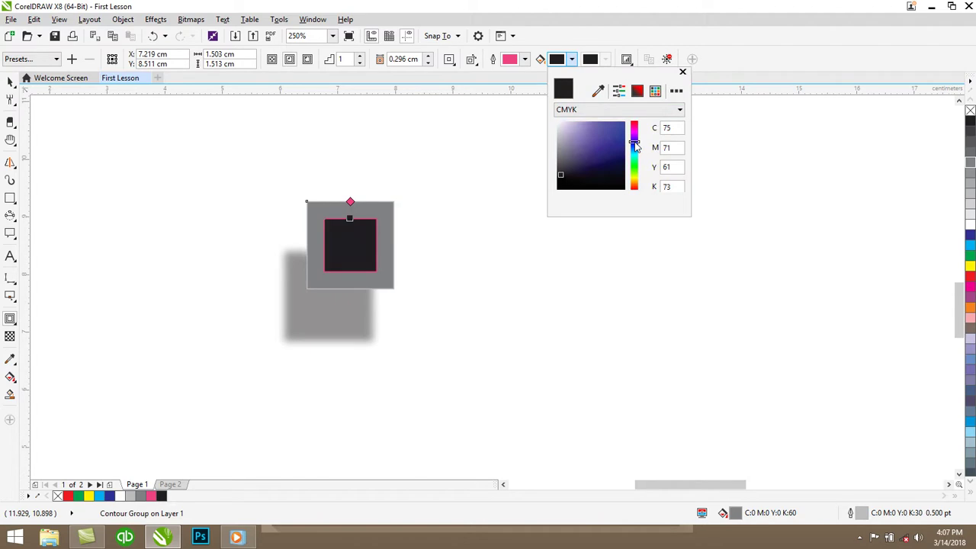
pyautogui.click(605, 62)
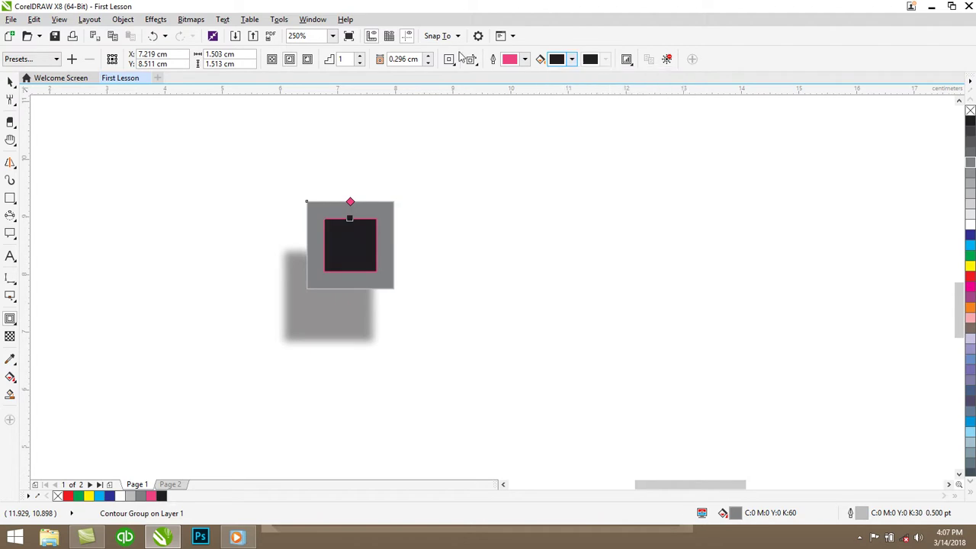
# Set the contour to bevel corners and increase its inward offset to about 0.65 cm
pyautogui.click(451, 61)
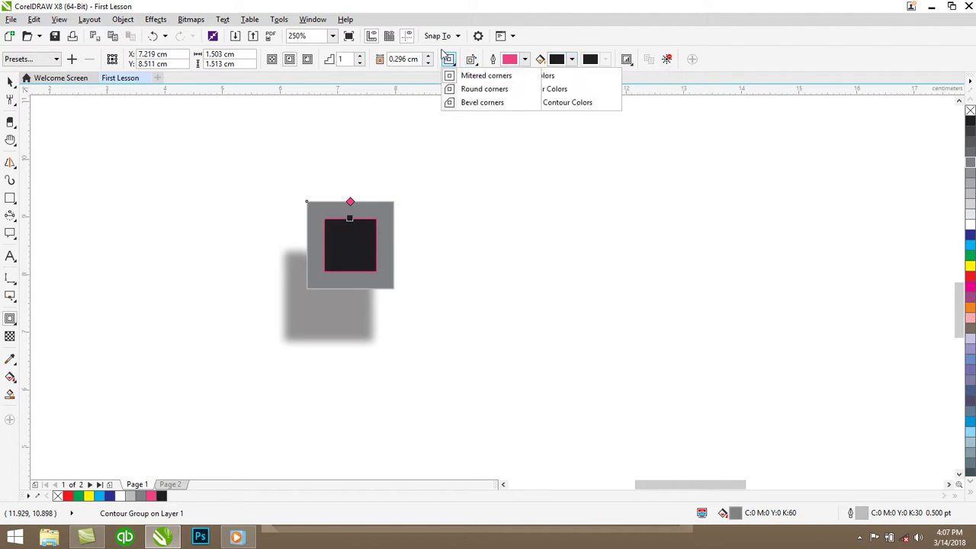
pyautogui.click(458, 90)
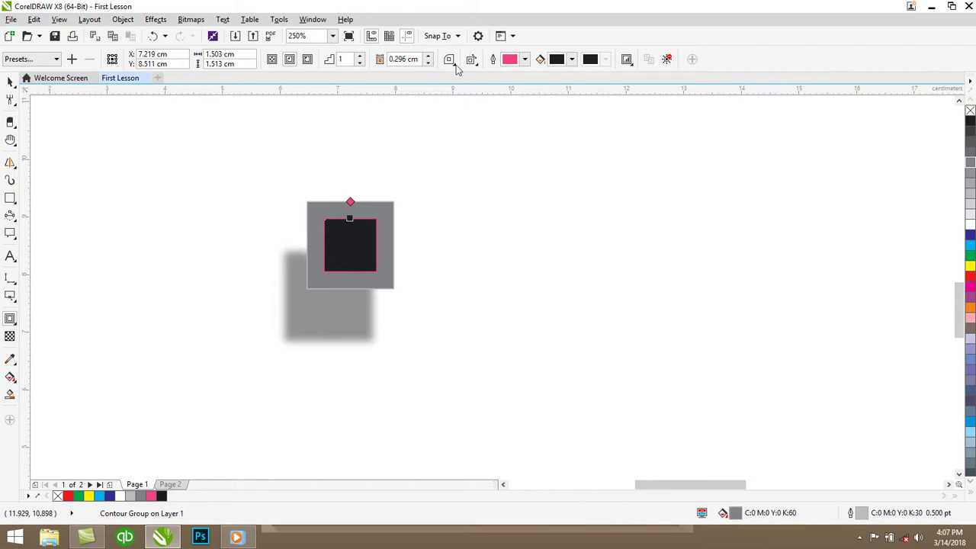
pyautogui.click(456, 64)
pyautogui.click(462, 103)
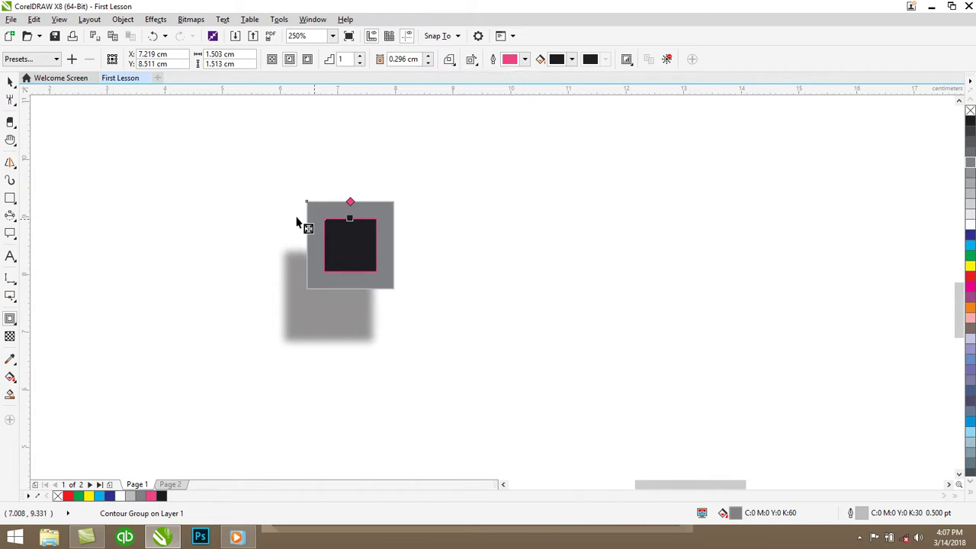
pyautogui.moveTo(309, 206); pyautogui.dragTo(332, 246)
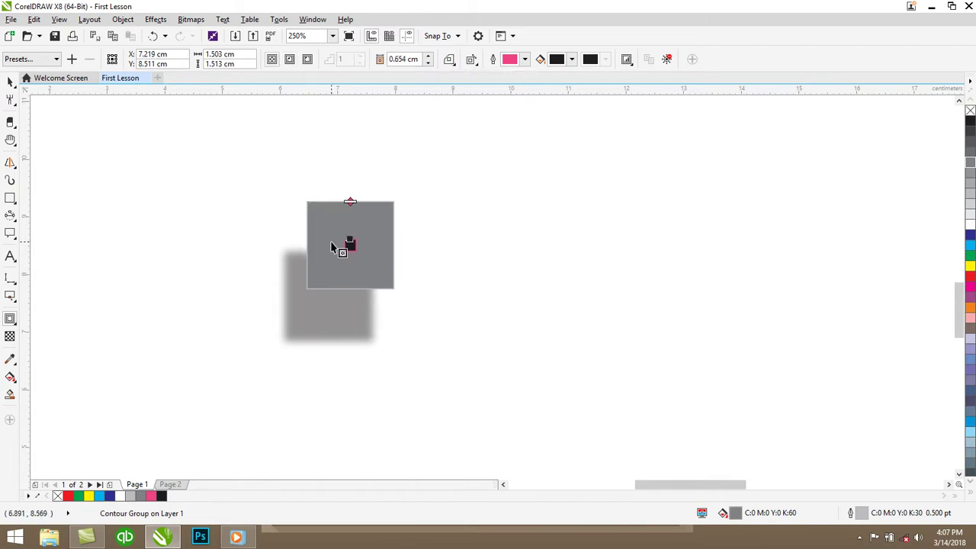
# Apply a contour preset to the selected grey square
pyautogui.click(12, 81)
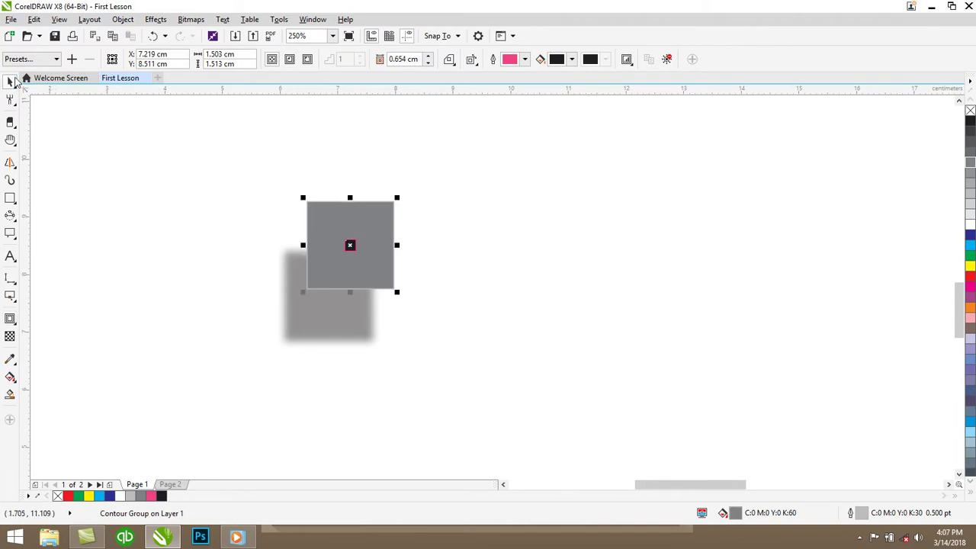
pyautogui.click(30, 59)
pyautogui.click(37, 66)
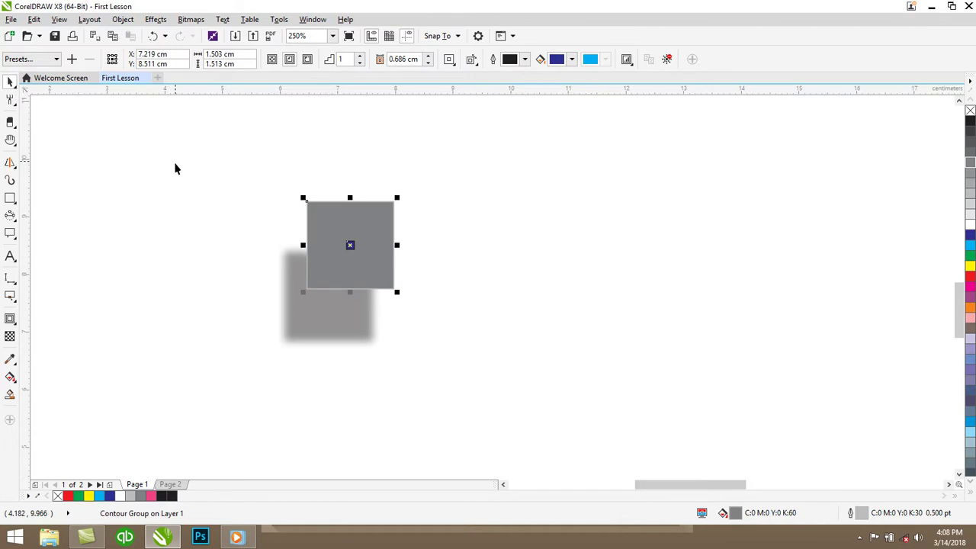
# Delete the contoured square and its drop shadow from the page
pyautogui.hotkey('ctrl', 'k')
pyautogui.press('Delete')
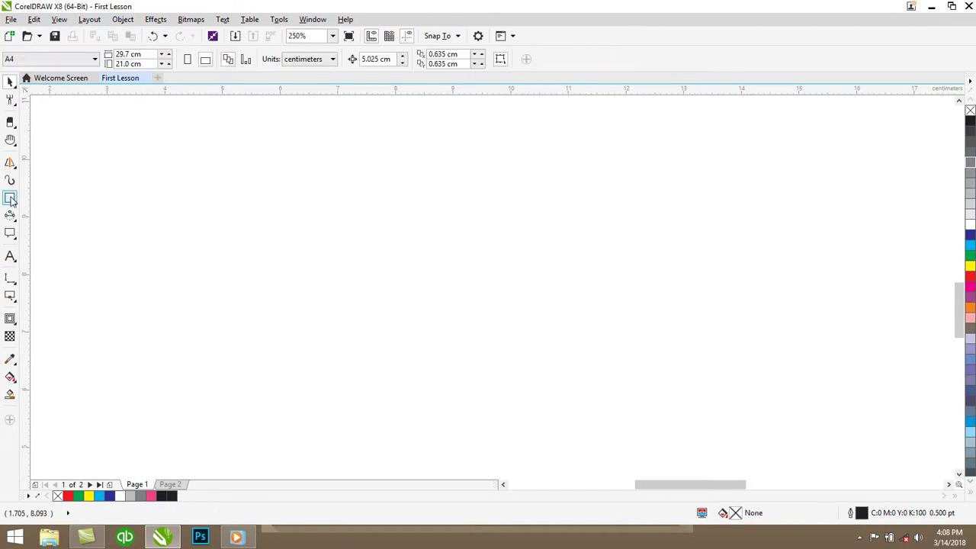
# Draw a rectangle about 2.5 by 2.8 cm and give it an inward contour of about 0.37 cm
pyautogui.click(12, 200)
pyautogui.click(53, 199)
pyautogui.moveTo(319, 197); pyautogui.dragTo(462, 356)
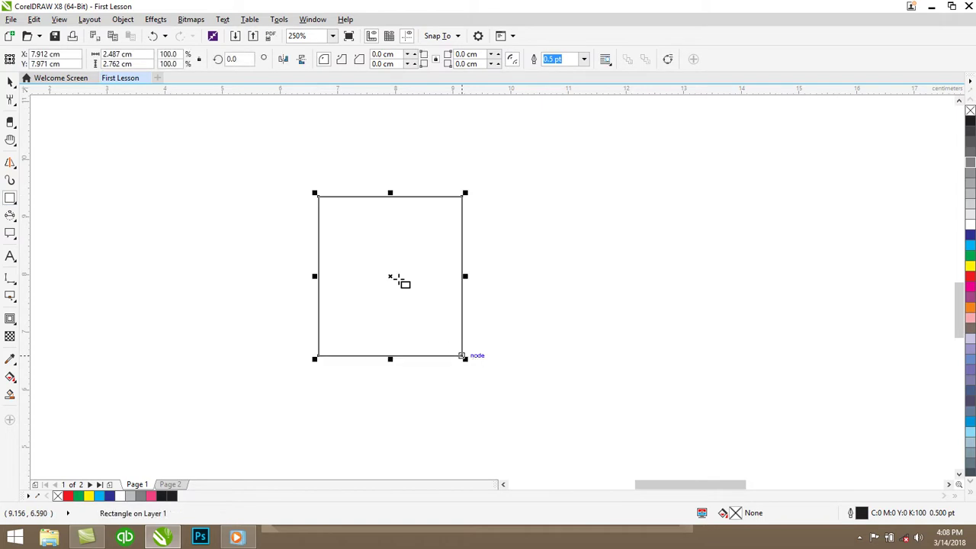
pyautogui.click(11, 319)
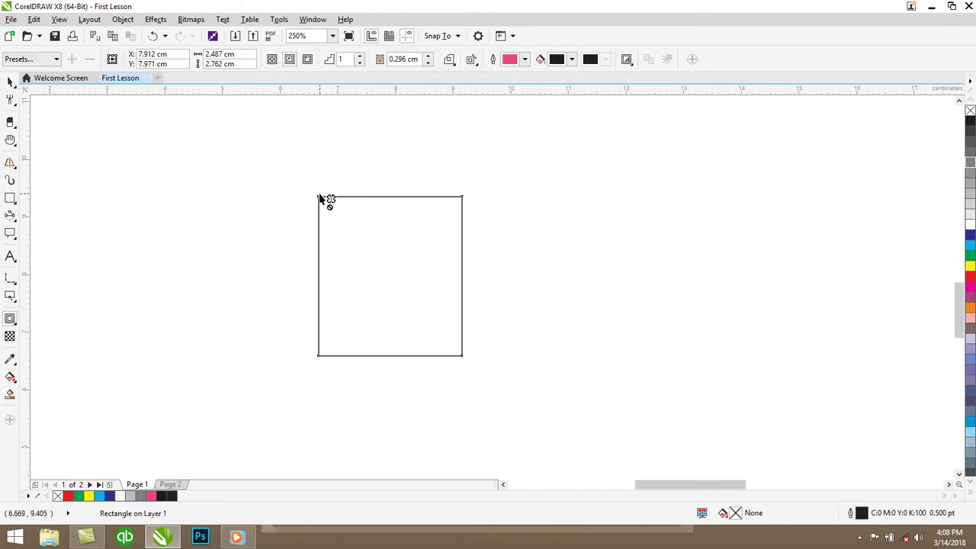
pyautogui.moveTo(390, 197); pyautogui.dragTo(390, 219)
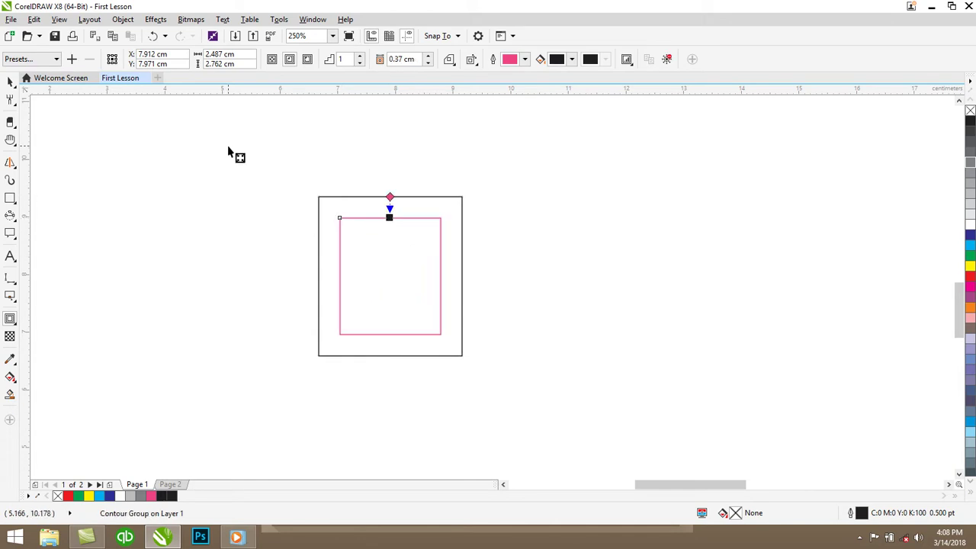
# Apply the Flow Inward contour preset to the rectangle and fill it with cyan
pyautogui.click(56, 59)
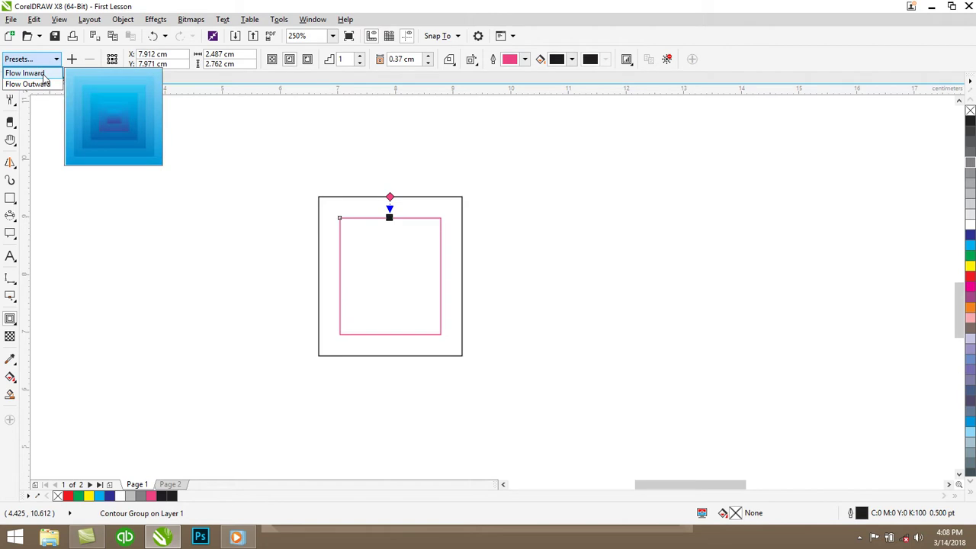
pyautogui.click(44, 74)
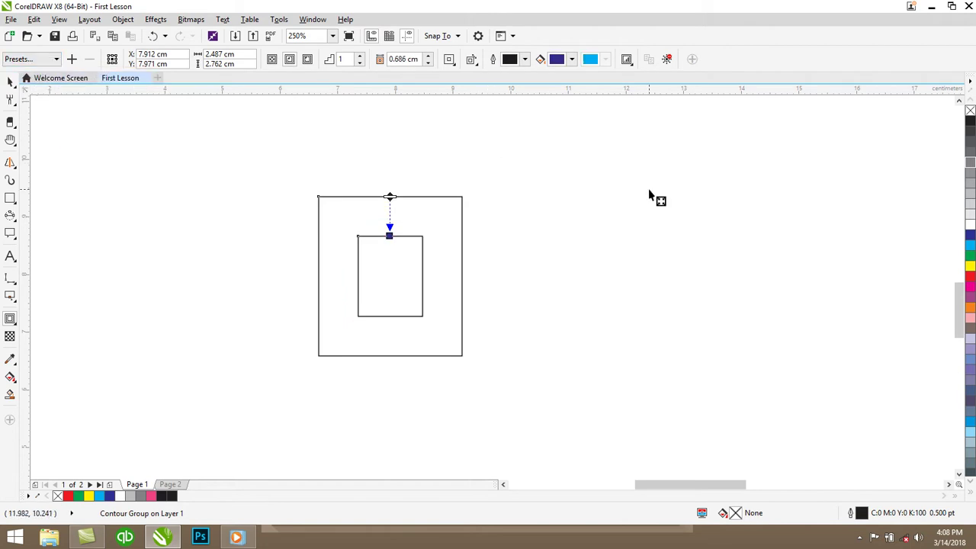
pyautogui.click(970, 245)
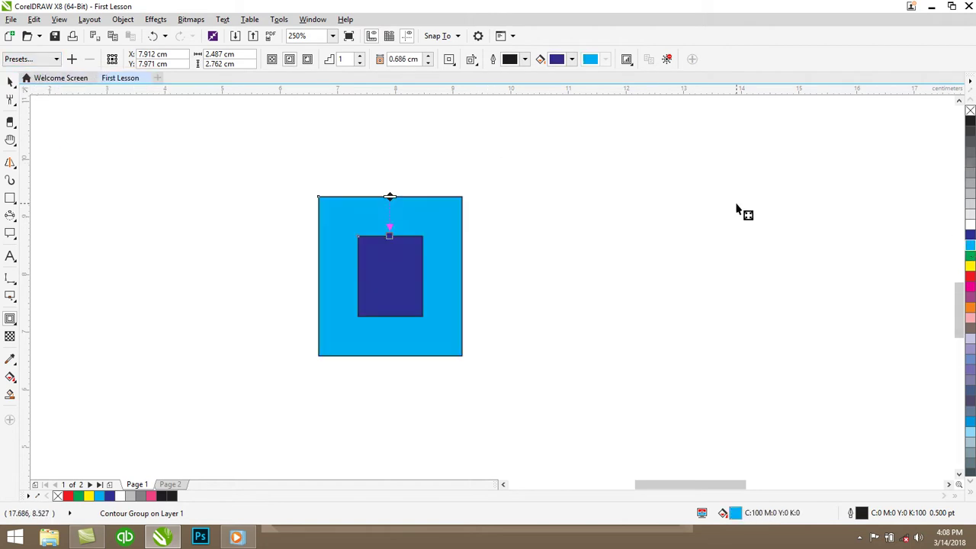
# Switch the contour direction to outside, back to inside, and finally to center
pyautogui.click(307, 59)
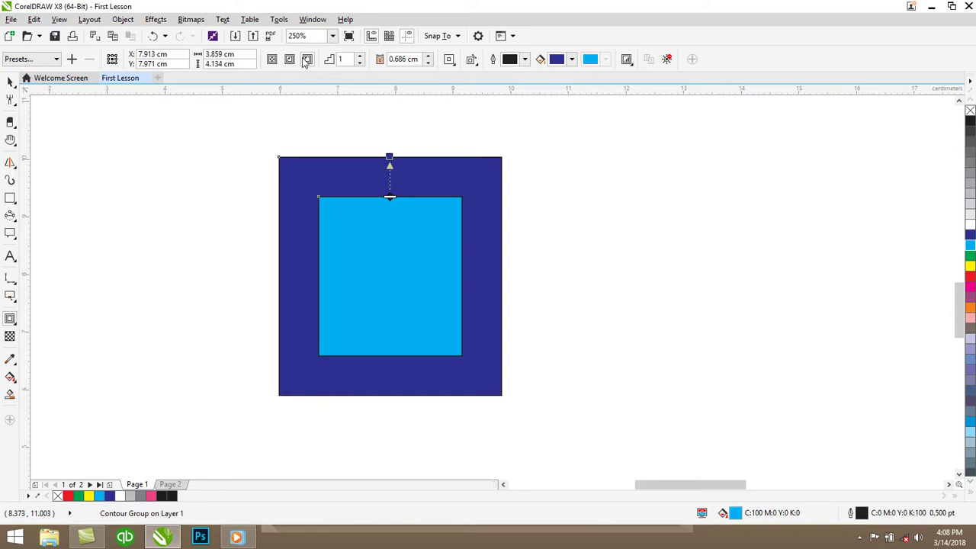
pyautogui.click(290, 60)
pyautogui.click(272, 59)
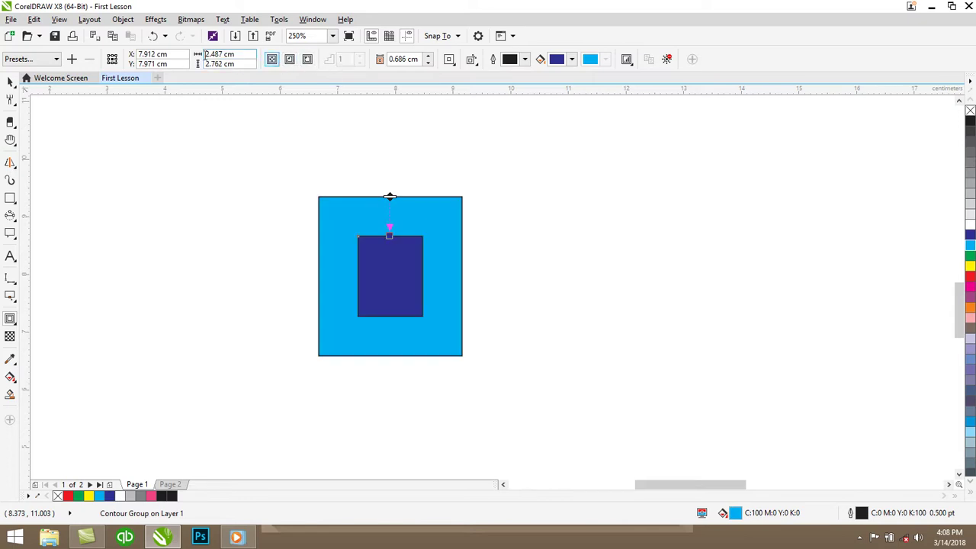
# Try larger and smaller contour offsets on the cyan rectangle, finishing at 0.503 cm
pyautogui.click(429, 58)
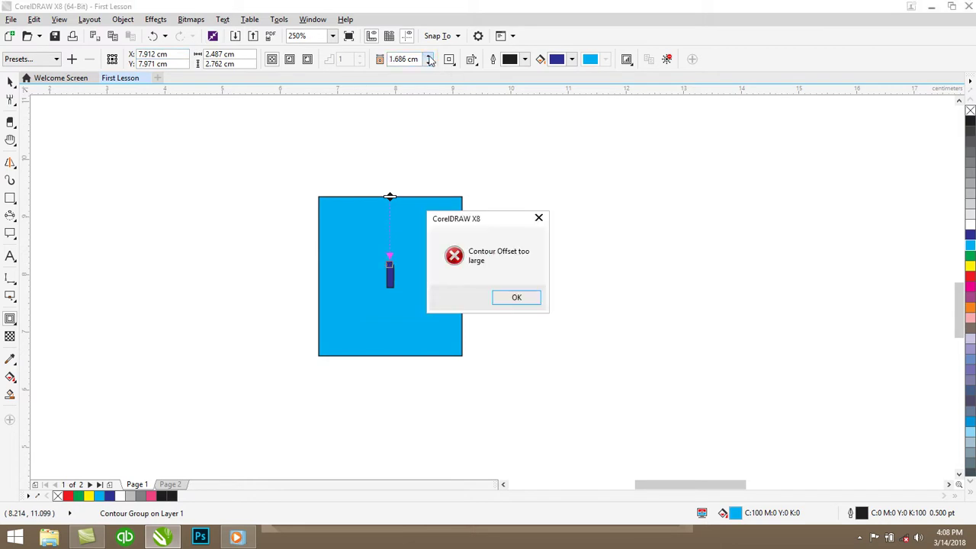
pyautogui.click(512, 300)
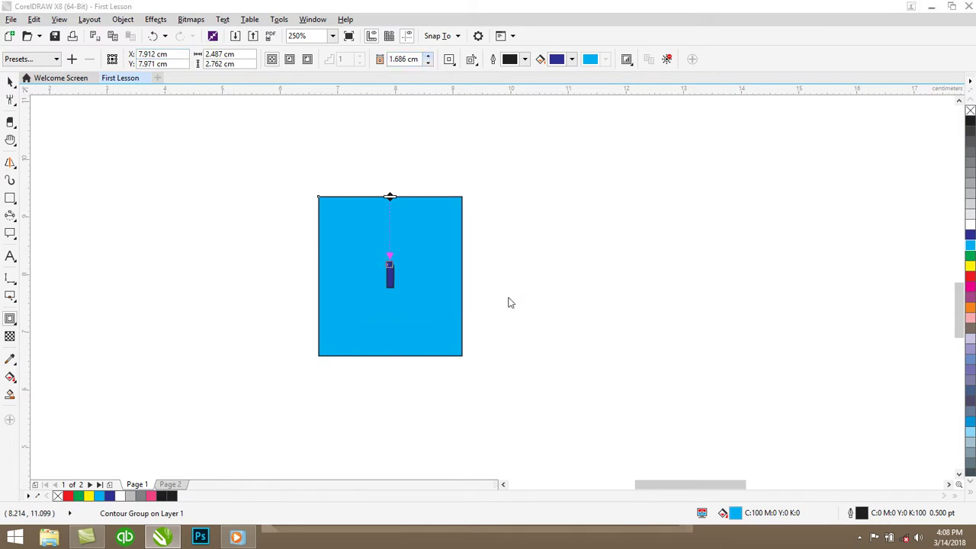
pyautogui.click(509, 300)
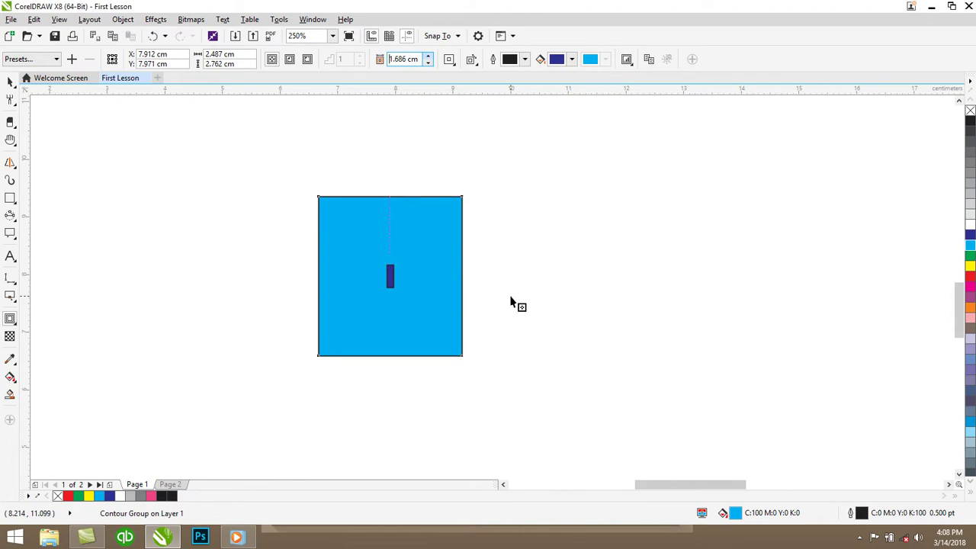
pyautogui.click(429, 63)
pyautogui.click(428, 62)
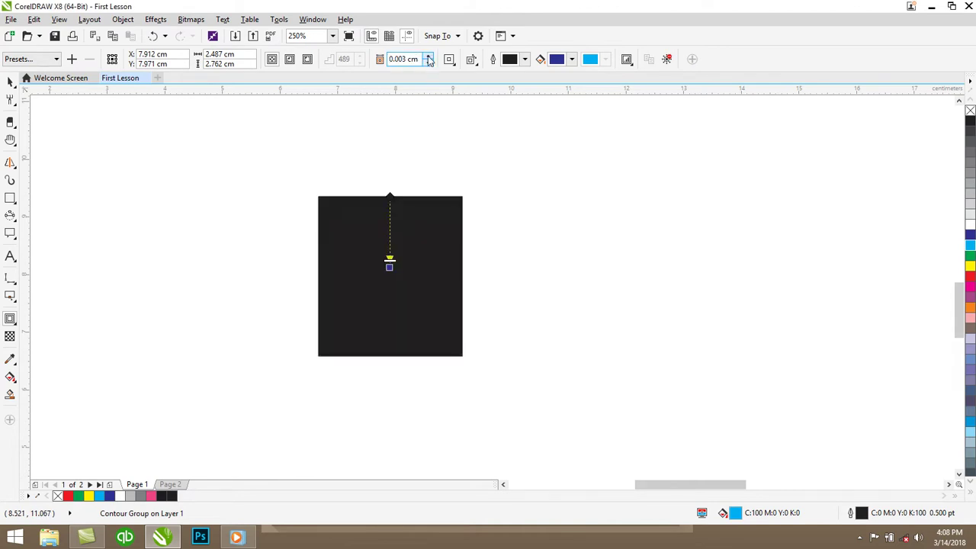
pyautogui.click(428, 57)
pyautogui.click(428, 64)
pyautogui.click(428, 58)
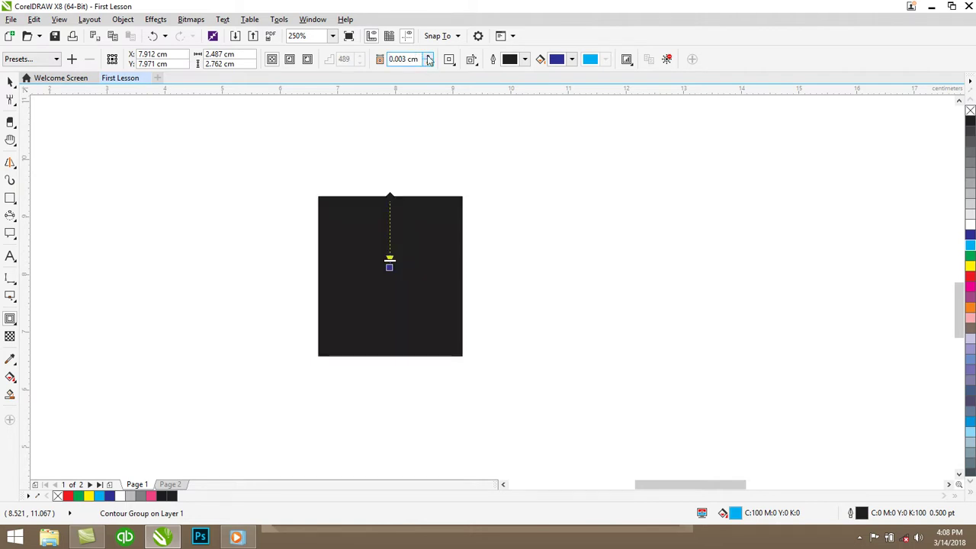
# Set the contour's outline color to a strong pink (C:0 M:100 Y:44 K:0)
pyautogui.click(525, 61)
pyautogui.click(569, 125)
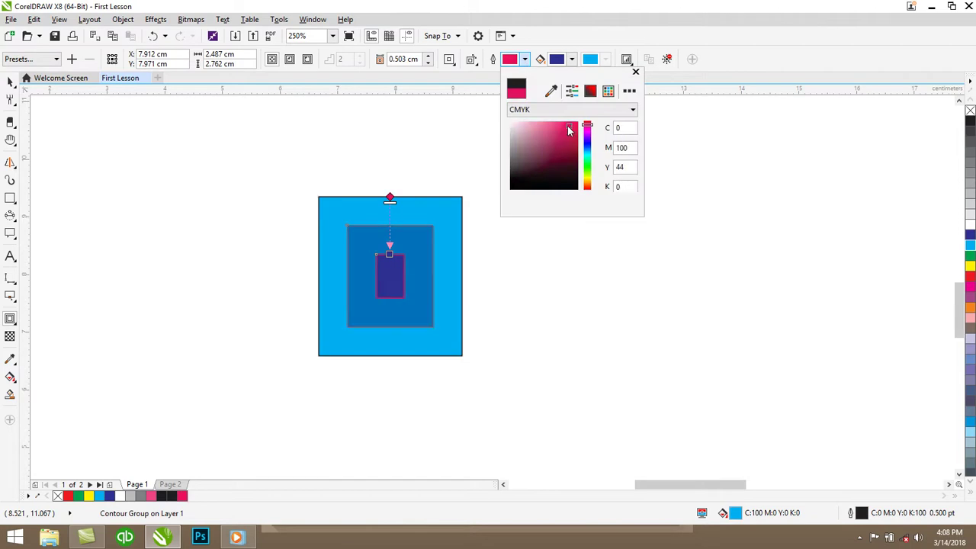
pyautogui.click(570, 65)
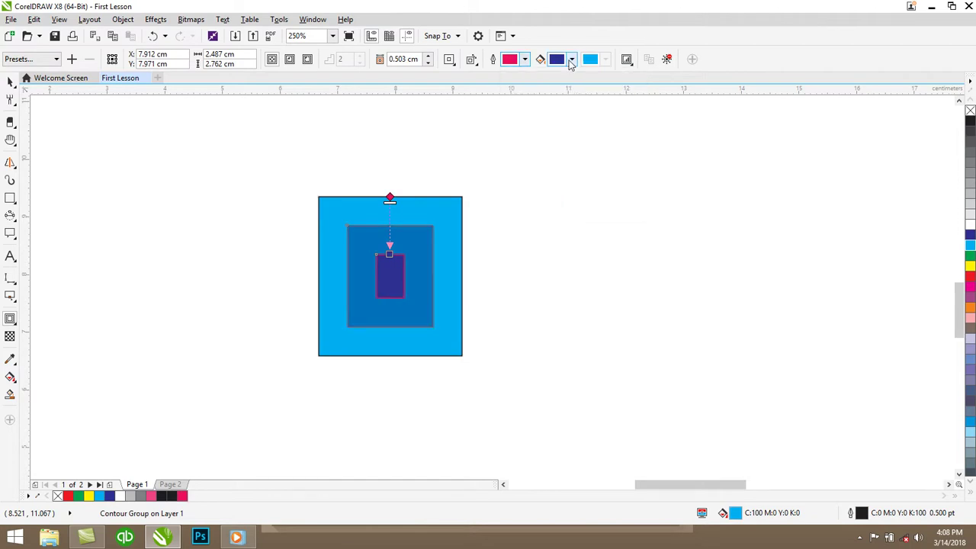
# Give the contour rounded corners and a clockwise color progression
pyautogui.click(450, 59)
pyautogui.click(469, 88)
pyautogui.click(471, 60)
pyautogui.click(492, 88)
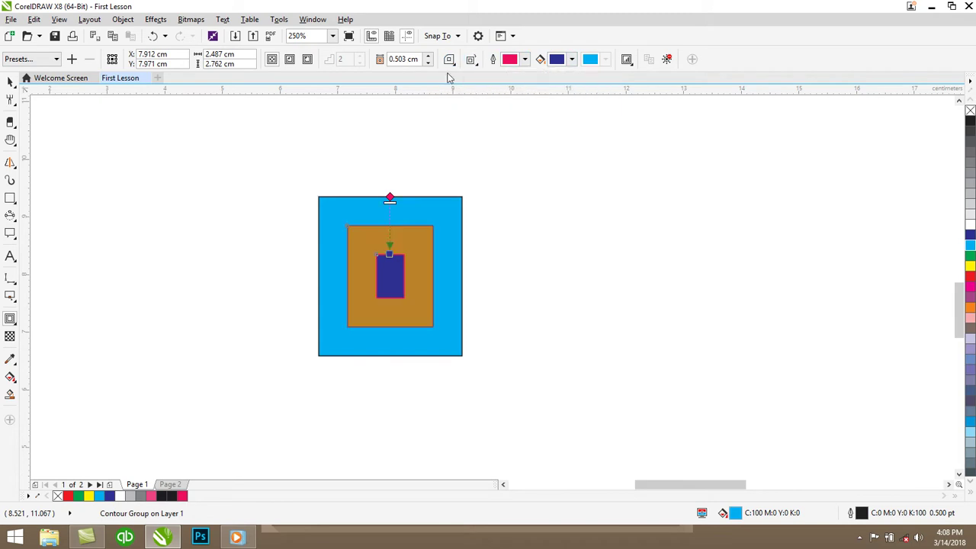
# Reduce the contour offset to 0.003 cm
pyautogui.click(427, 63)
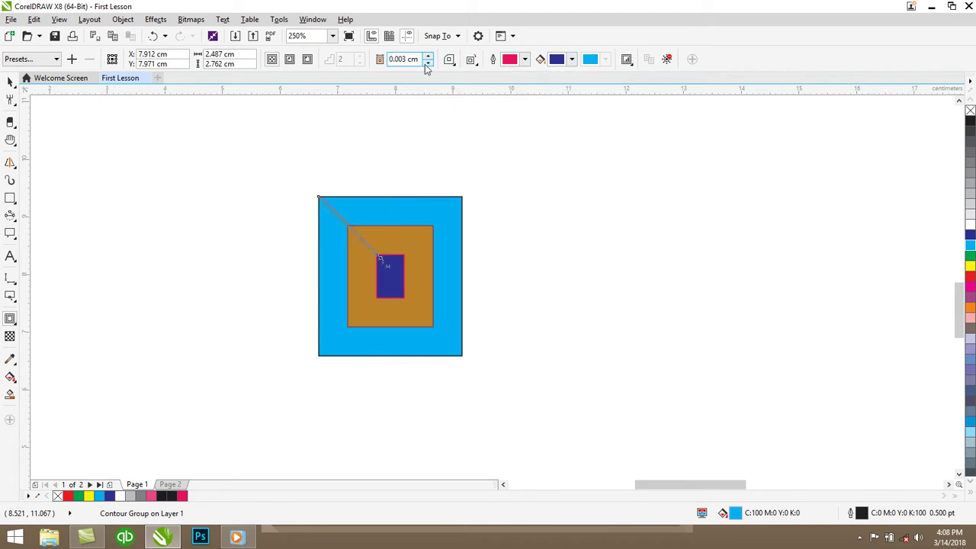
pyautogui.click(428, 58)
pyautogui.click(428, 66)
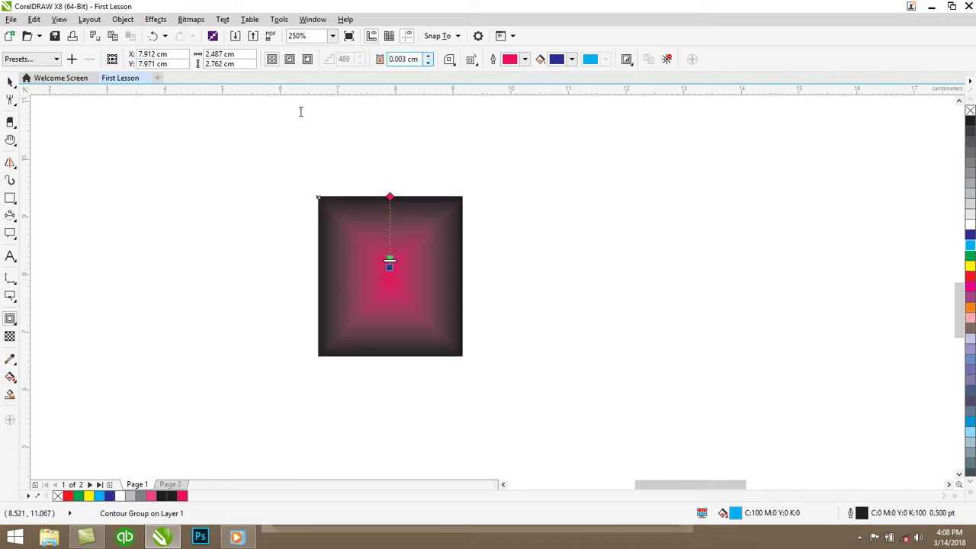
# Apply the Flow Outward contour preset to the rectangle
pyautogui.click(40, 59)
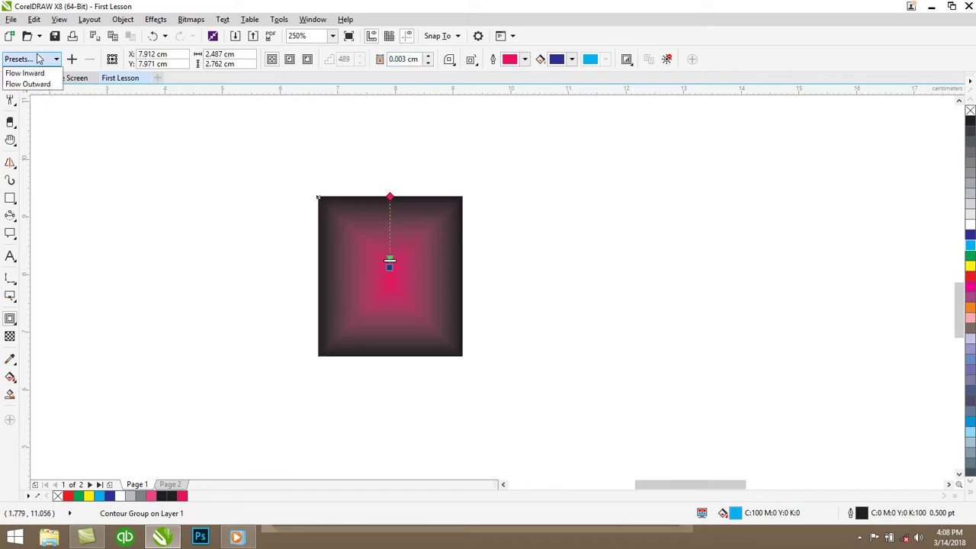
pyautogui.click(29, 84)
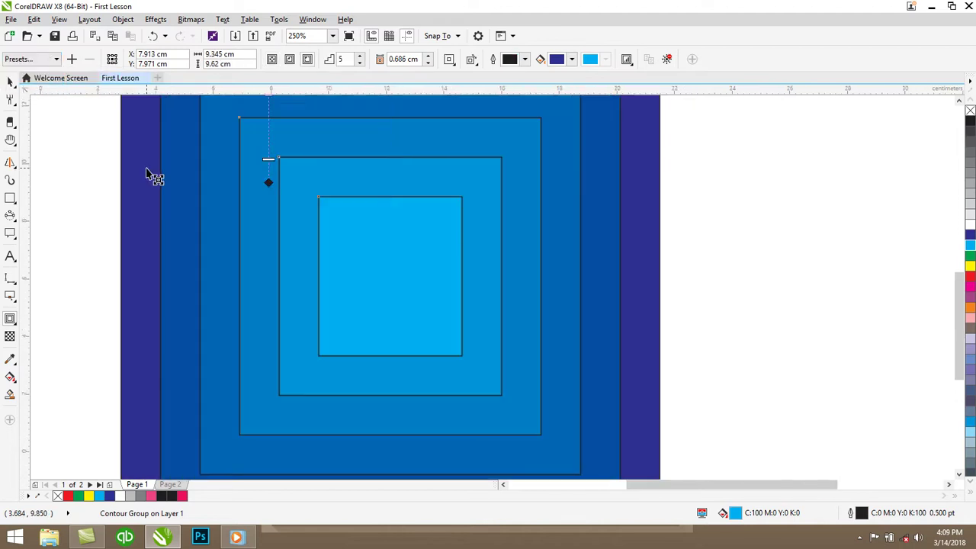
pyautogui.scroll(-2, 150, 174)
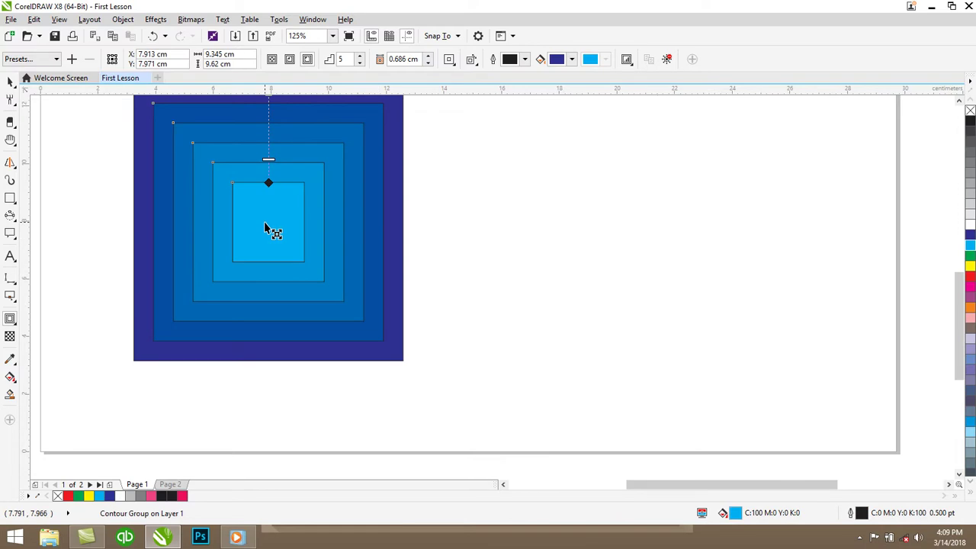
# Fill the control rectangle at the center of the contour group with white
pyautogui.click(10, 81)
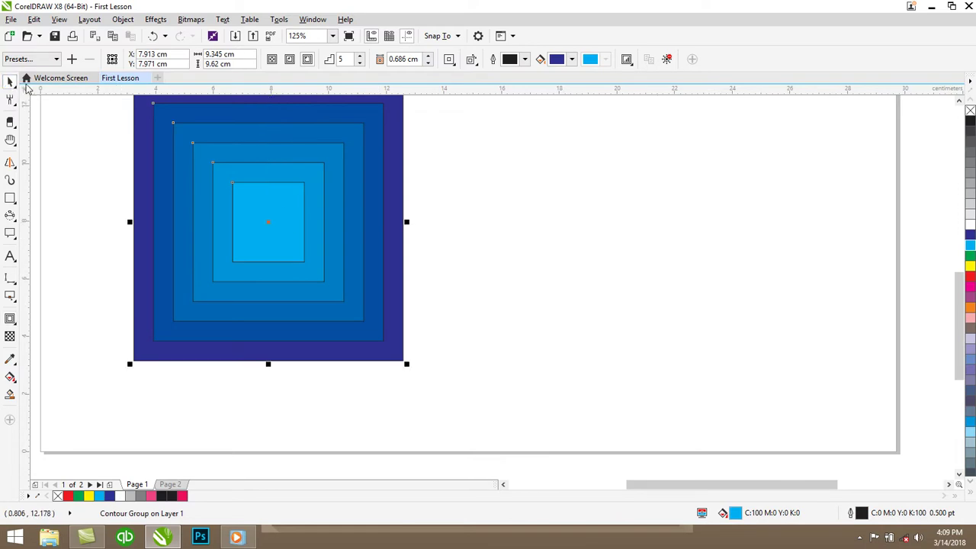
pyautogui.click(275, 220)
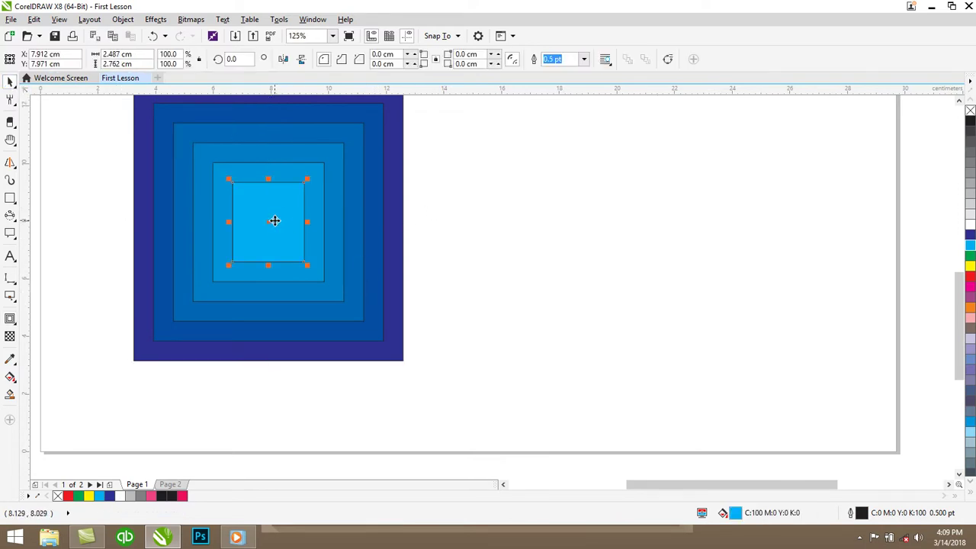
pyautogui.click(970, 225)
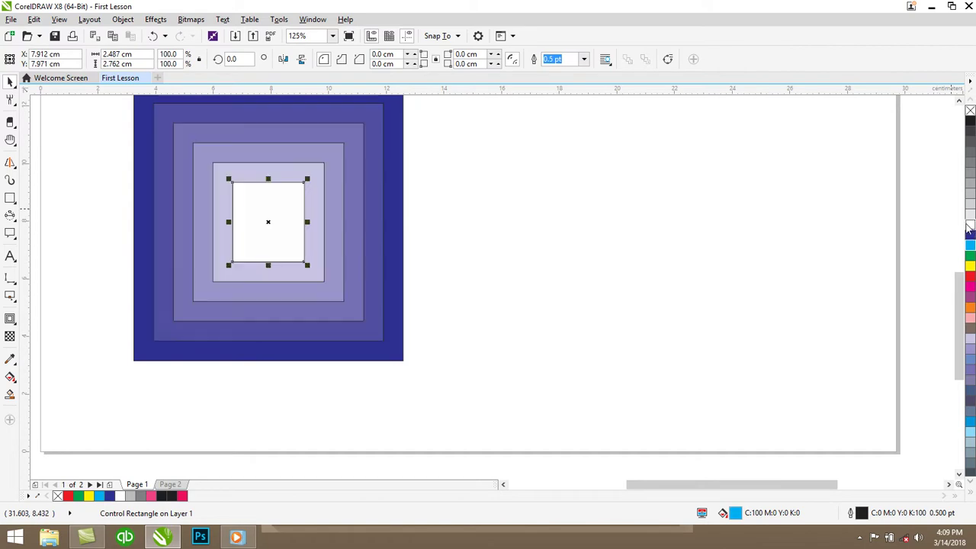
# Delete the whole contour group from the page
pyautogui.scroll(-2, 867, 250)
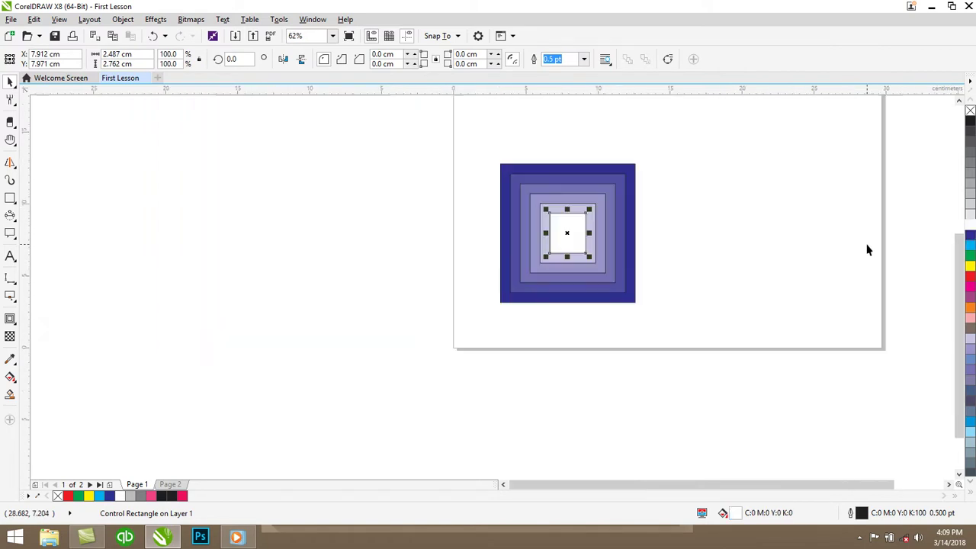
pyautogui.moveTo(695, 106); pyautogui.dragTo(416, 392)
pyautogui.press('Delete')
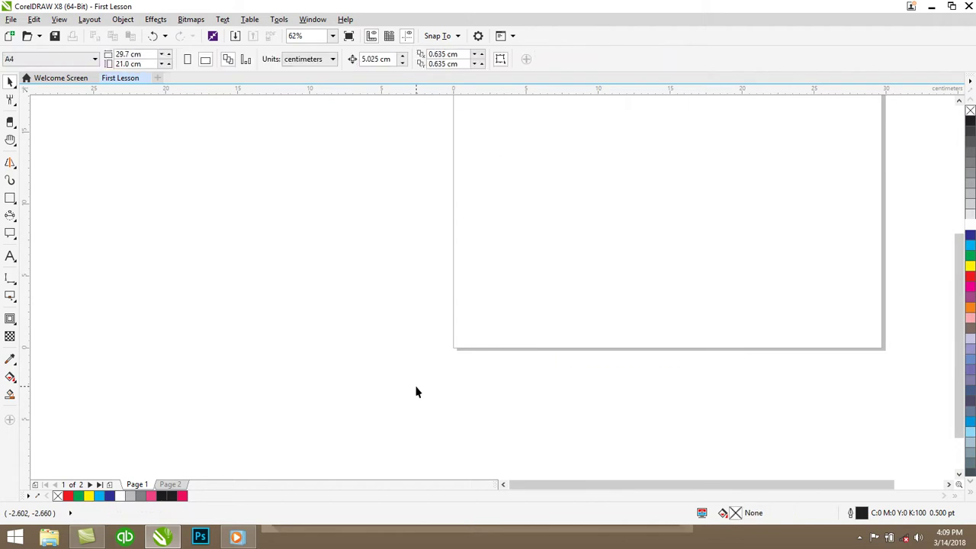
# Draw a rectangle about 5.5 by 8.6 cm near the page's left edge and fill it with cyan
pyautogui.scroll(-2, 416, 392)
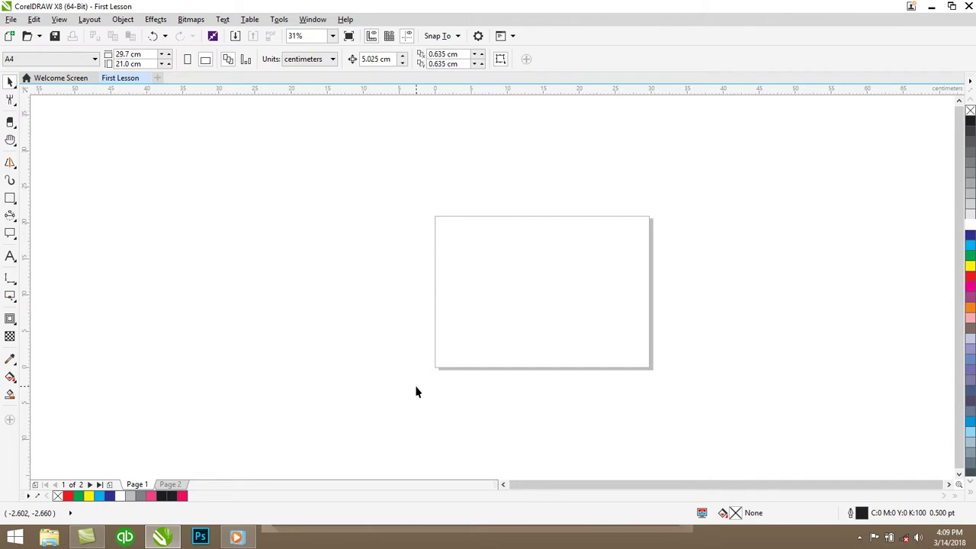
pyautogui.click(11, 318)
pyautogui.moveTo(10, 257)
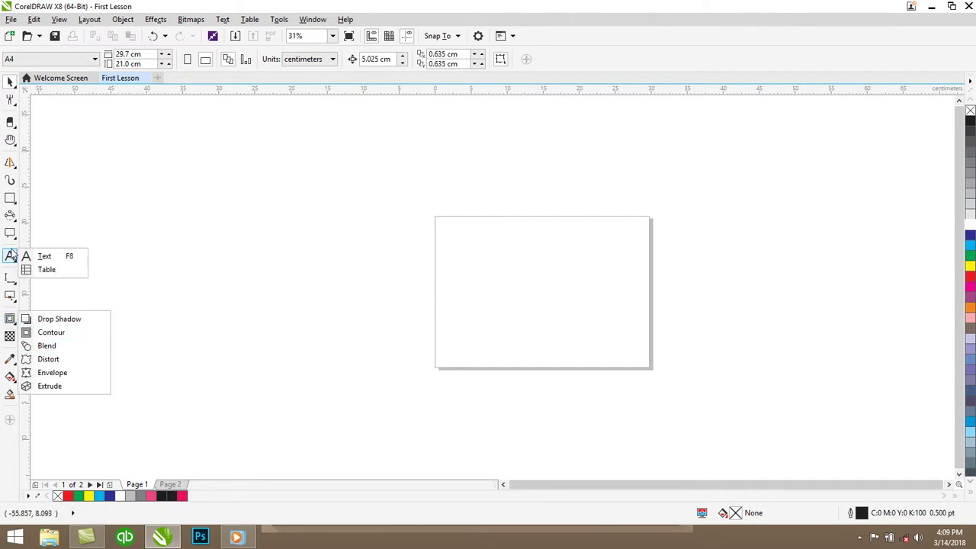
pyautogui.moveTo(10, 206)
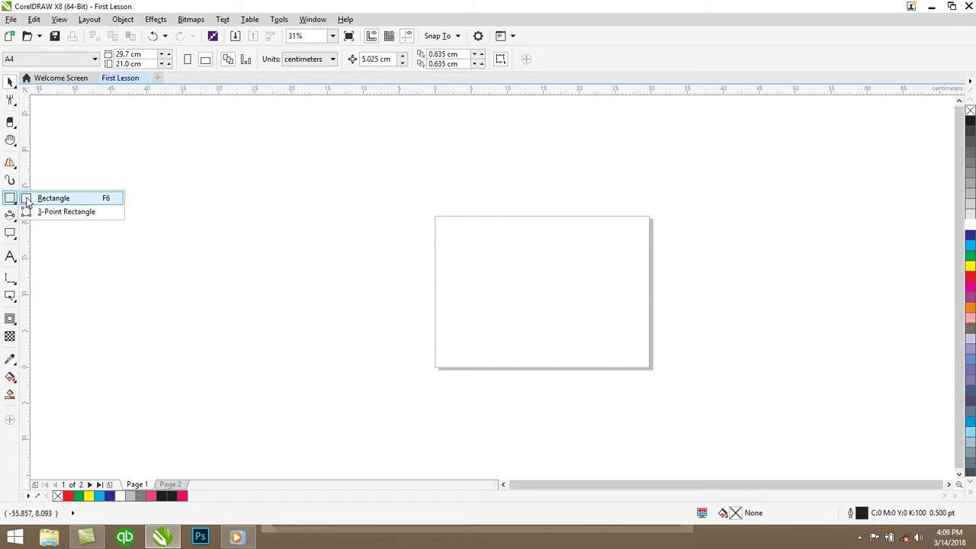
pyautogui.click(53, 198)
pyautogui.moveTo(480, 313)
pyautogui.mouseDown()
pyautogui.moveTo(484, 327)
pyautogui.moveTo(488, 314)
pyautogui.mouseUp()
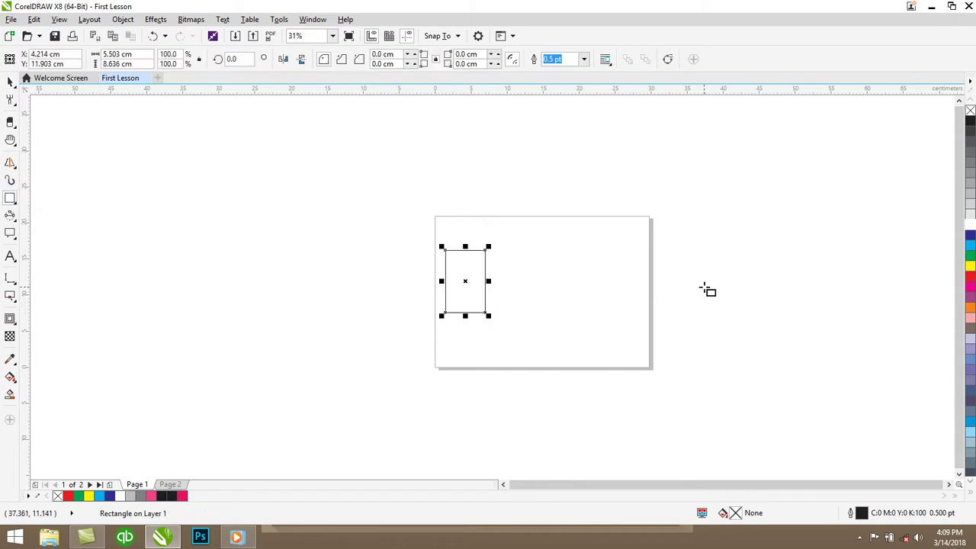
pyautogui.click(969, 245)
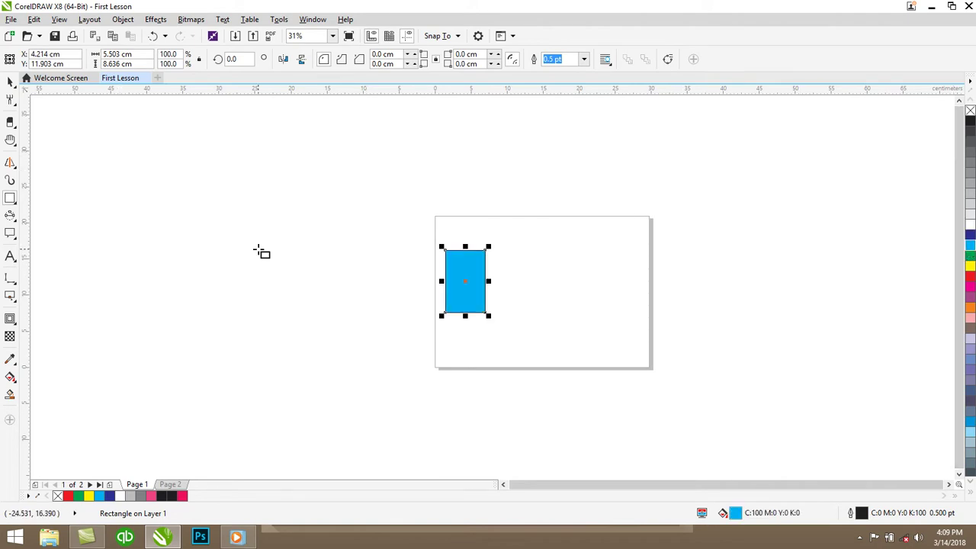
# Duplicate the cyan rectangle and place the copy, scaled down, near the page's right edge
pyautogui.hotkey('ctrl', 'd')
pyautogui.click(10, 81)
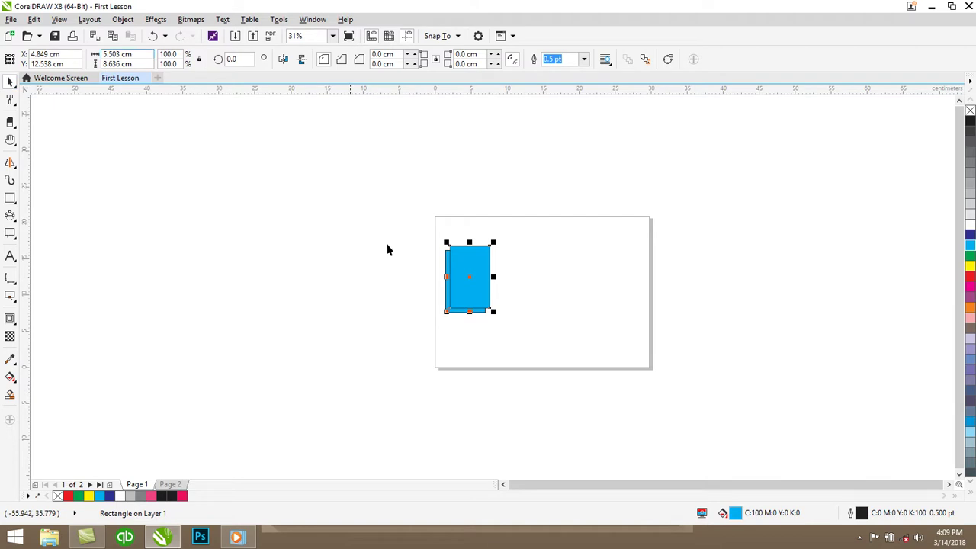
pyautogui.moveTo(487, 256); pyautogui.dragTo(605, 265)
# Blend the large cyan rectangle into the smaller one, trying a clockwise color progression before settling on counterclockwise
pyautogui.click(458, 279)
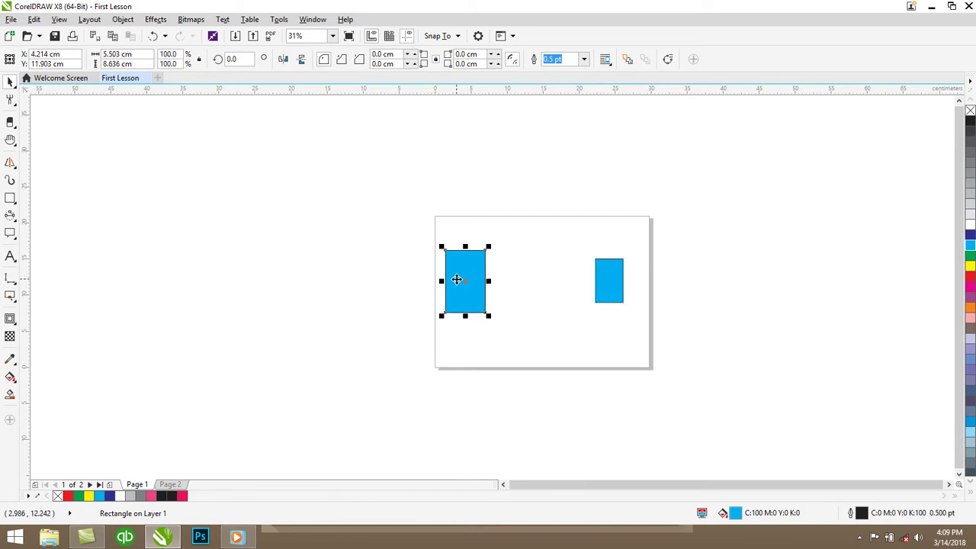
pyautogui.click(11, 320)
pyautogui.click(39, 344)
pyautogui.moveTo(473, 306); pyautogui.dragTo(622, 283)
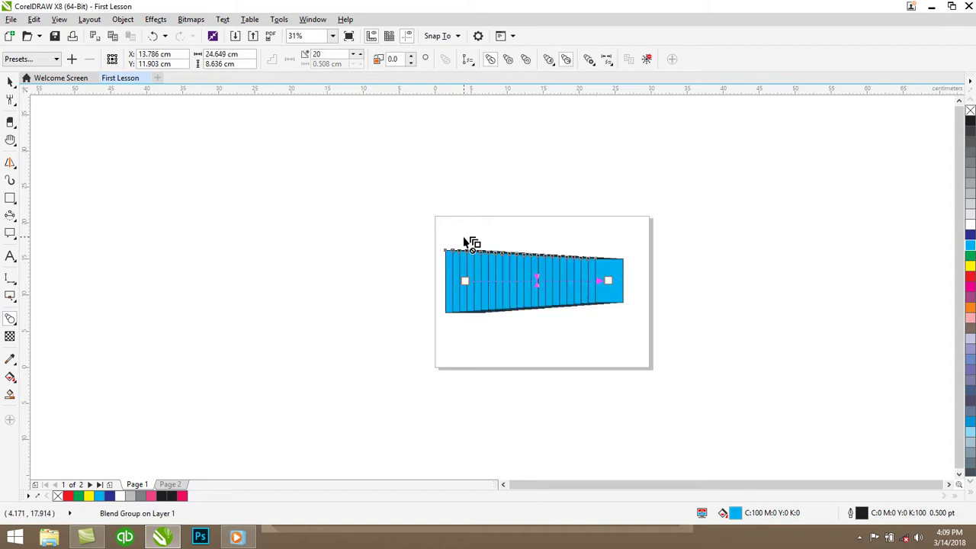
pyautogui.click(508, 60)
pyautogui.click(527, 60)
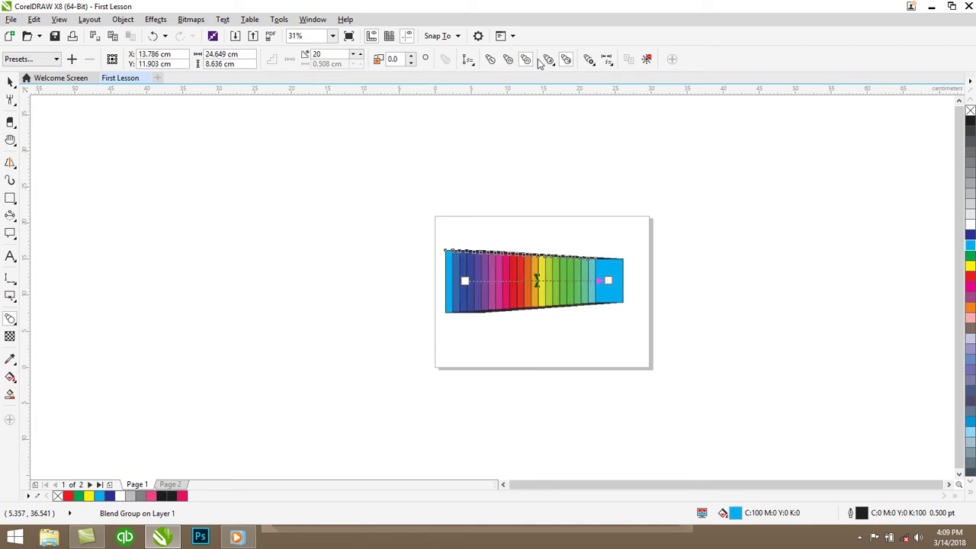
# Shift the rectangle blend's object and color acceleration towards the smaller rectangle, and delete the blend group from the page
pyautogui.click(549, 60)
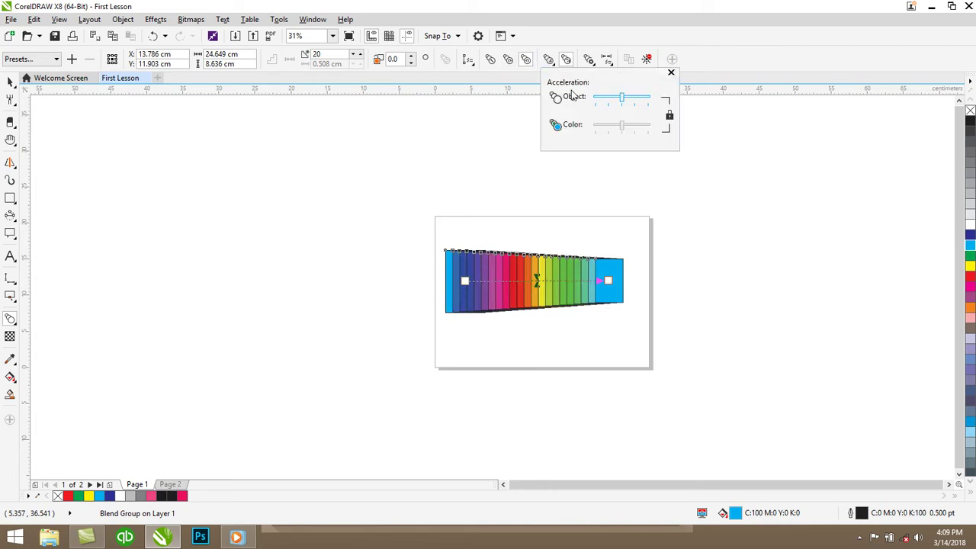
pyautogui.moveTo(623, 102); pyautogui.dragTo(640, 101)
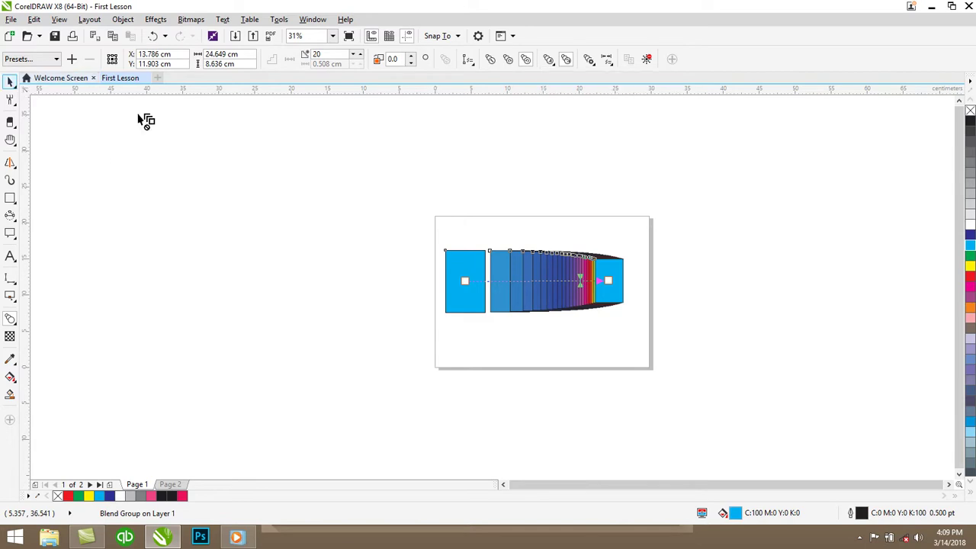
pyautogui.click(9, 81)
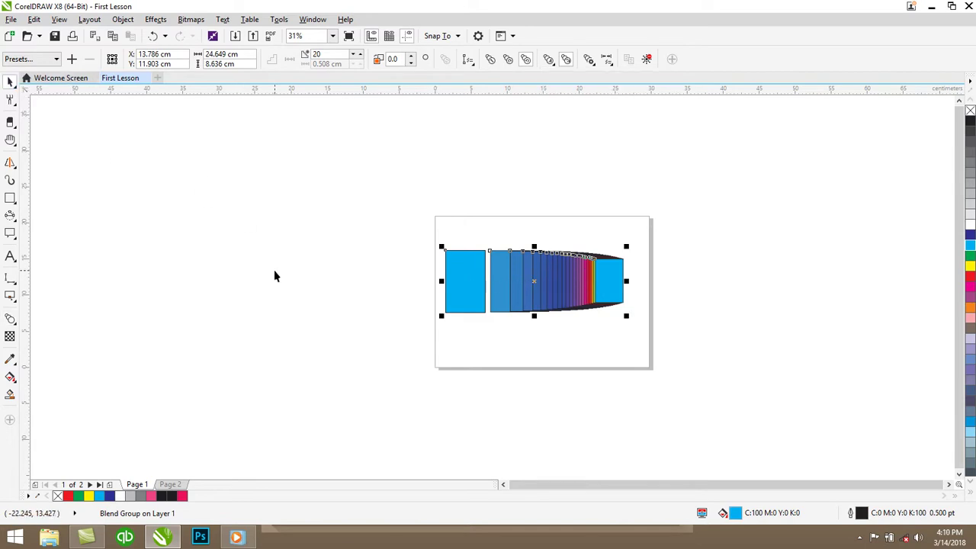
pyautogui.press('Delete')
# Add the artistic text "A" in the upper middle of the page and try a 72 pt font size on it
pyautogui.scroll(1, 274, 276)
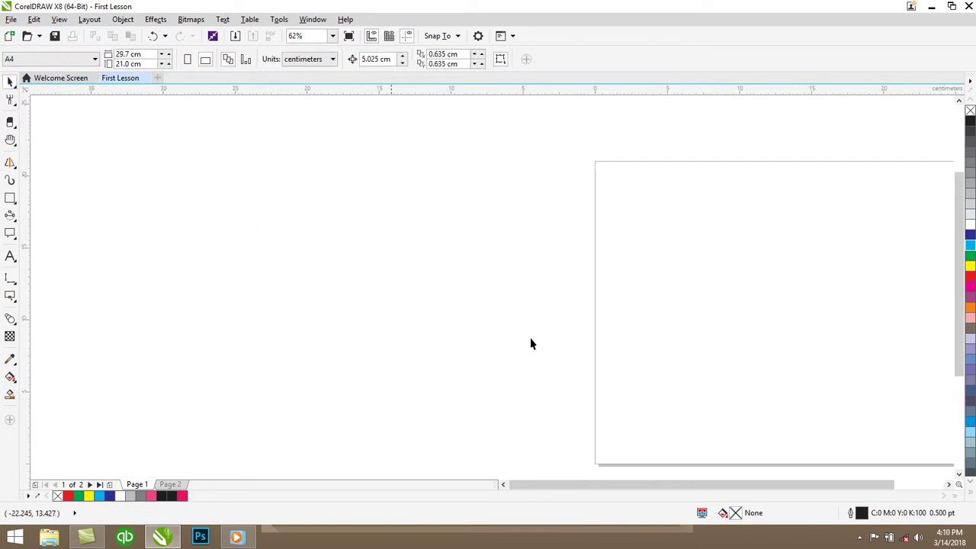
pyautogui.moveTo(860, 483); pyautogui.dragTo(905, 482)
pyautogui.moveTo(959, 309); pyautogui.dragTo(959, 322)
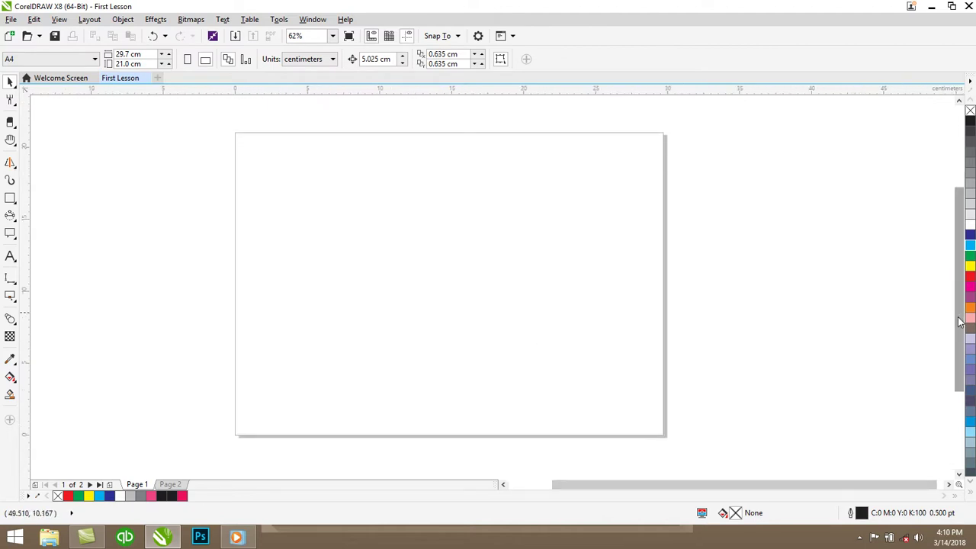
pyautogui.click(11, 256)
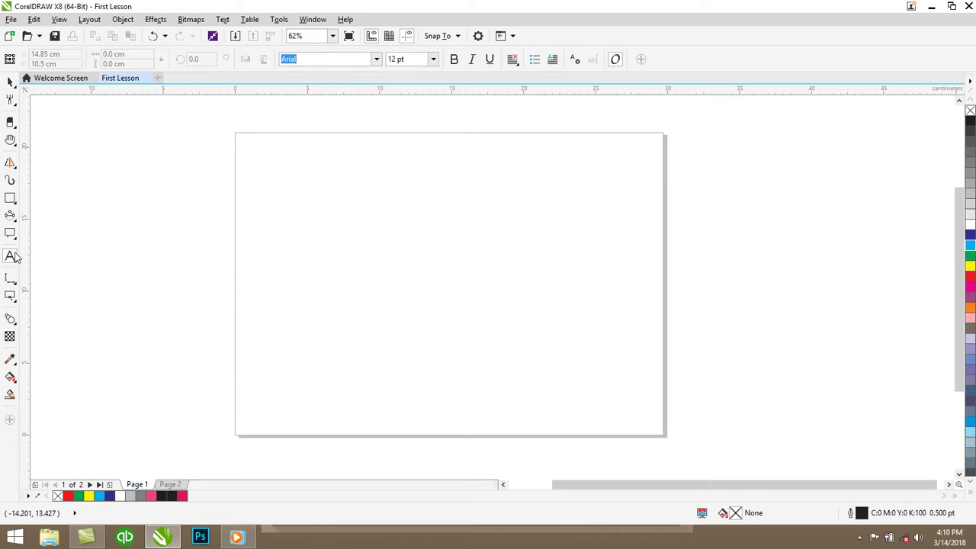
pyautogui.click(375, 253)
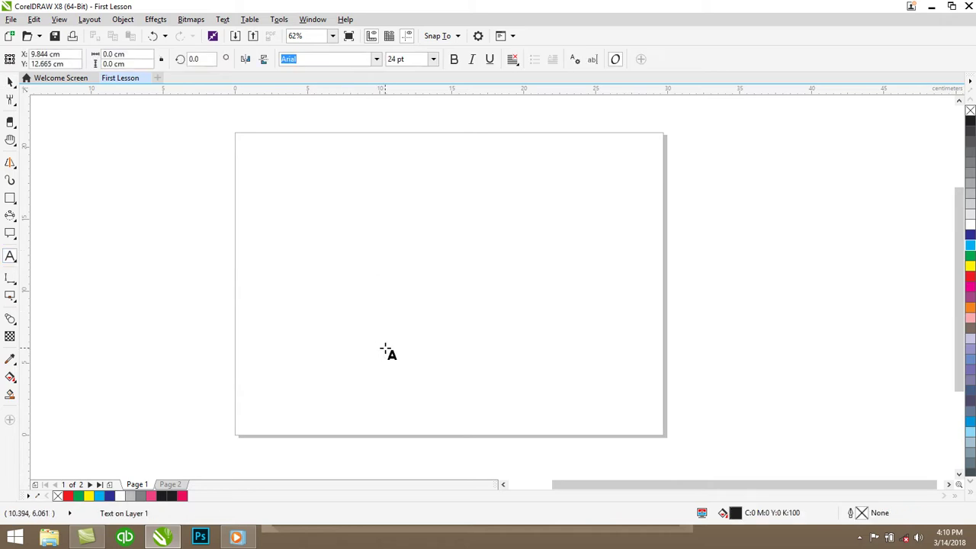
pyautogui.write('A')
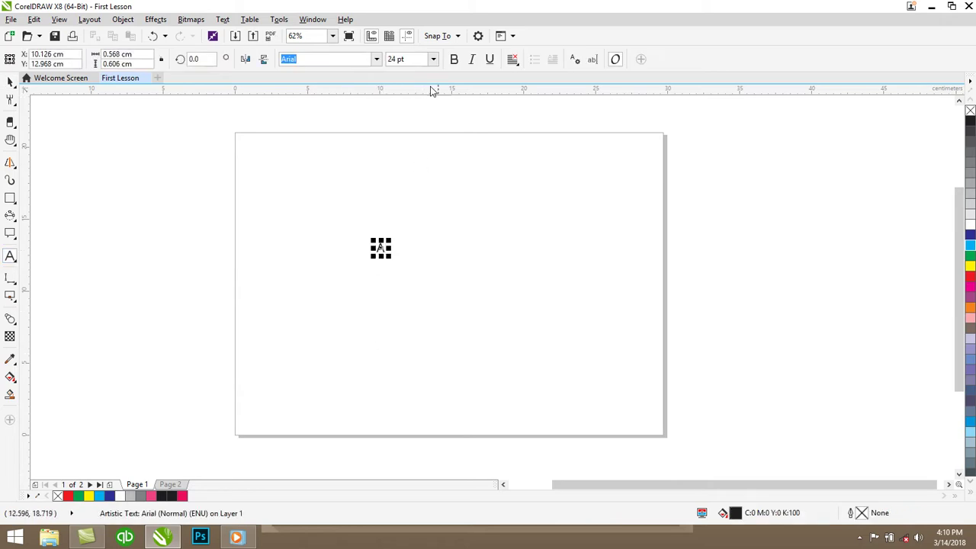
pyautogui.click(433, 59)
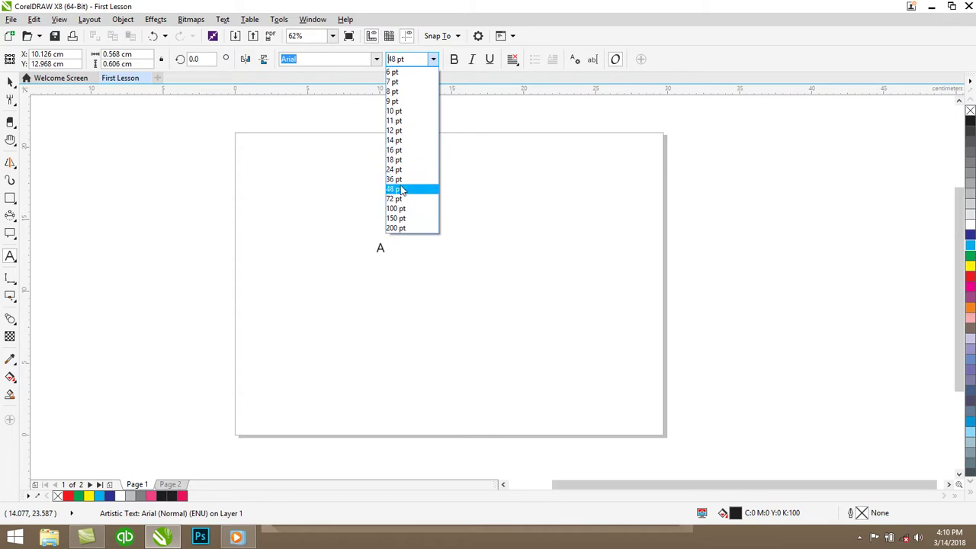
pyautogui.click(398, 199)
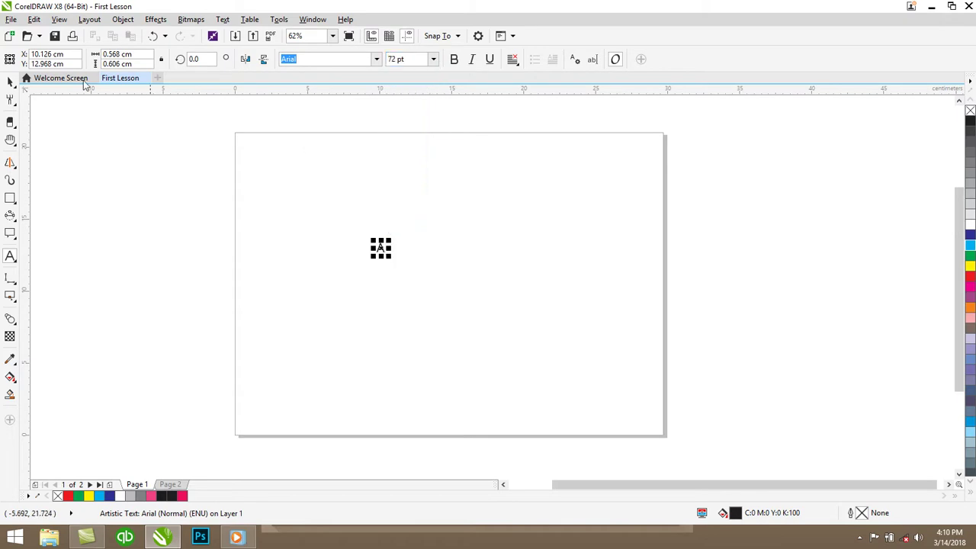
# Place one letter A near the page's upper-left corner and a second one, filled red, near the lower-right corner
pyautogui.click(9, 84)
pyautogui.moveTo(379, 249); pyautogui.dragTo(263, 162)
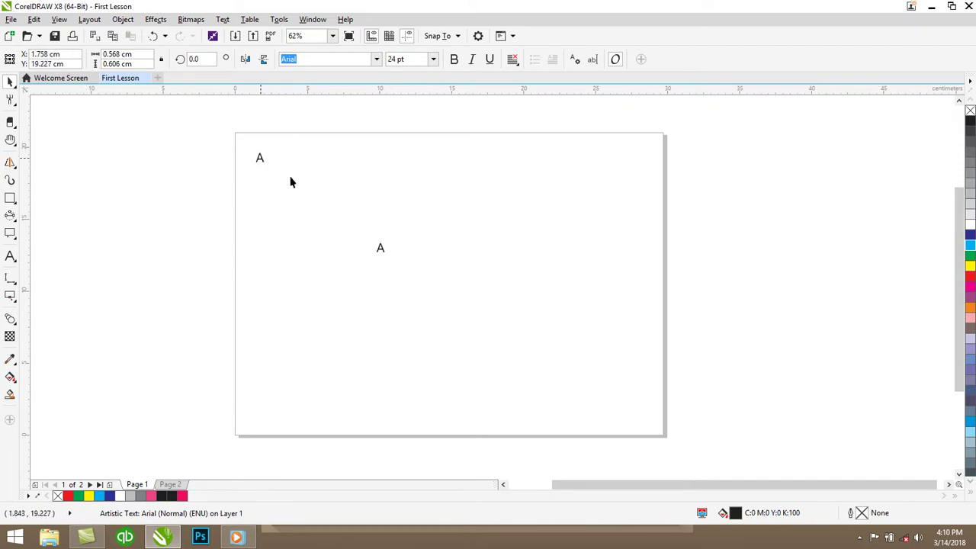
pyautogui.moveTo(379, 248); pyautogui.dragTo(625, 397)
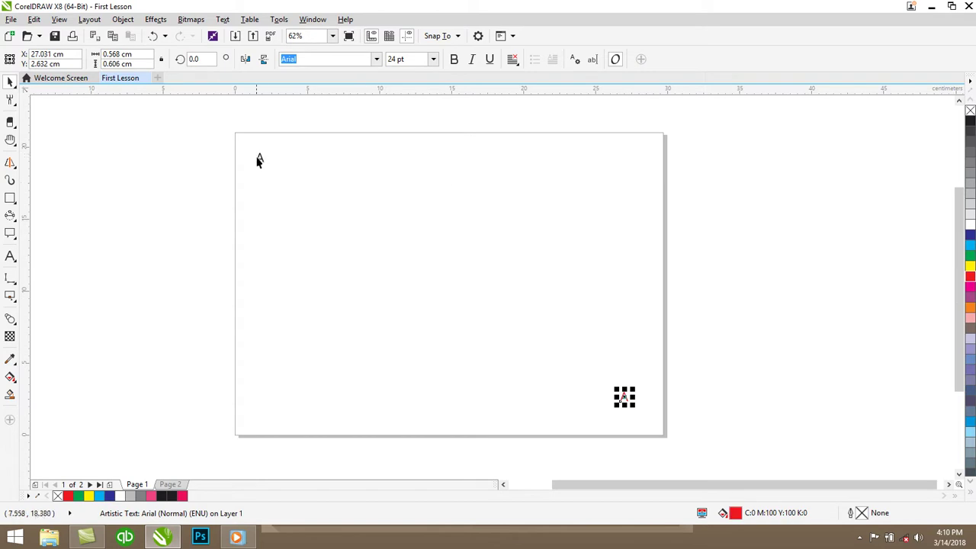
# Fill the letter A near the page's upper-left corner with green
pyautogui.click(259, 158)
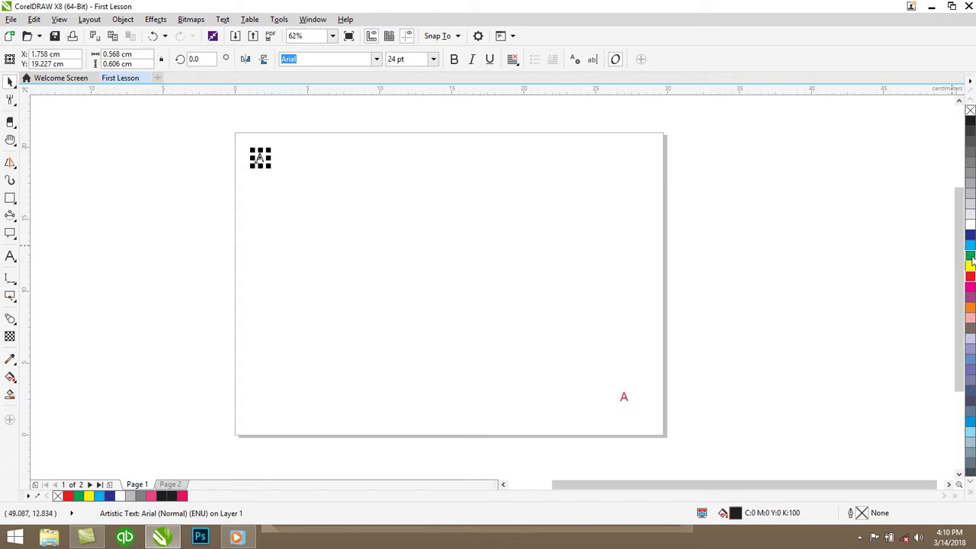
pyautogui.click(301, 190)
pyautogui.click(260, 158)
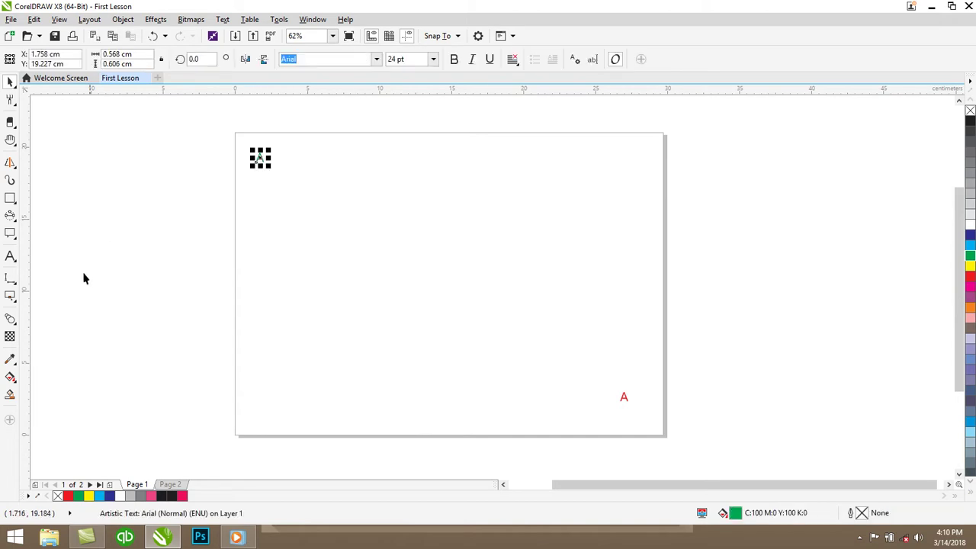
# Blend the green A into the red A across the page and set the blend direction to 100°
pyautogui.click(15, 318)
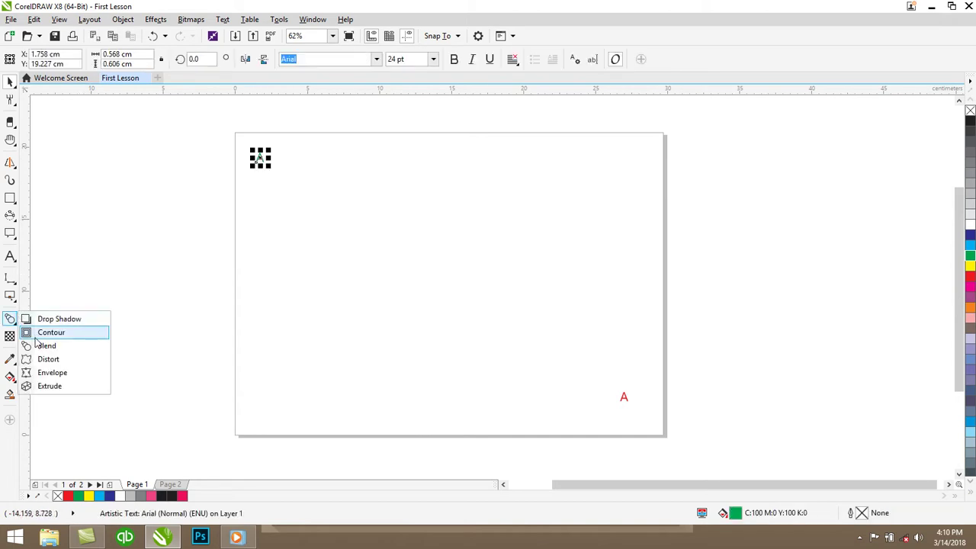
pyautogui.click(50, 331)
pyautogui.moveTo(274, 171)
pyautogui.mouseDown()
pyautogui.moveTo(573, 399)
pyautogui.moveTo(634, 412)
pyautogui.moveTo(627, 401)
pyautogui.mouseUp()
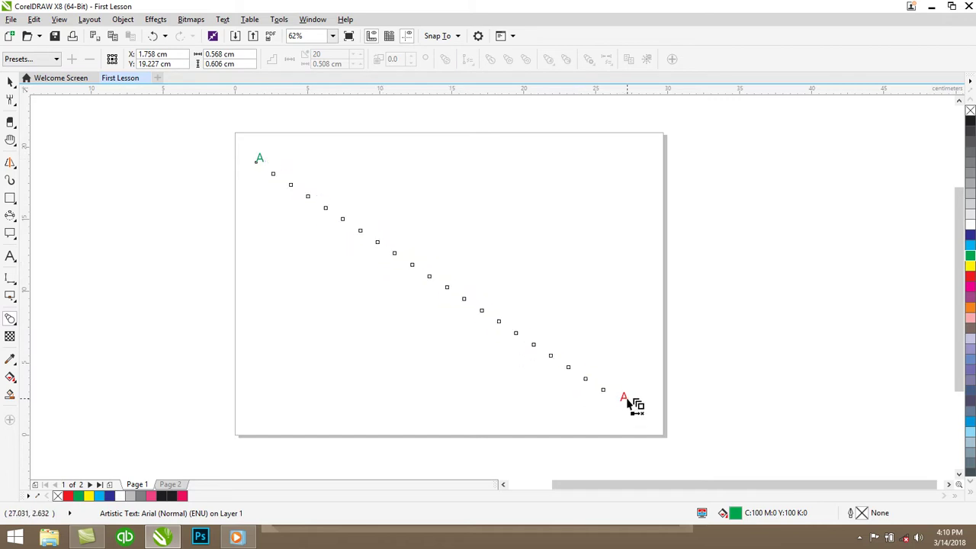
pyautogui.click(410, 59)
pyautogui.click(410, 59)
pyautogui.click(410, 58)
pyautogui.click(410, 55)
pyautogui.click(412, 57)
# Try the clockwise and counterclockwise color progressions on the letter blend, settling on clockwise
pyautogui.click(508, 59)
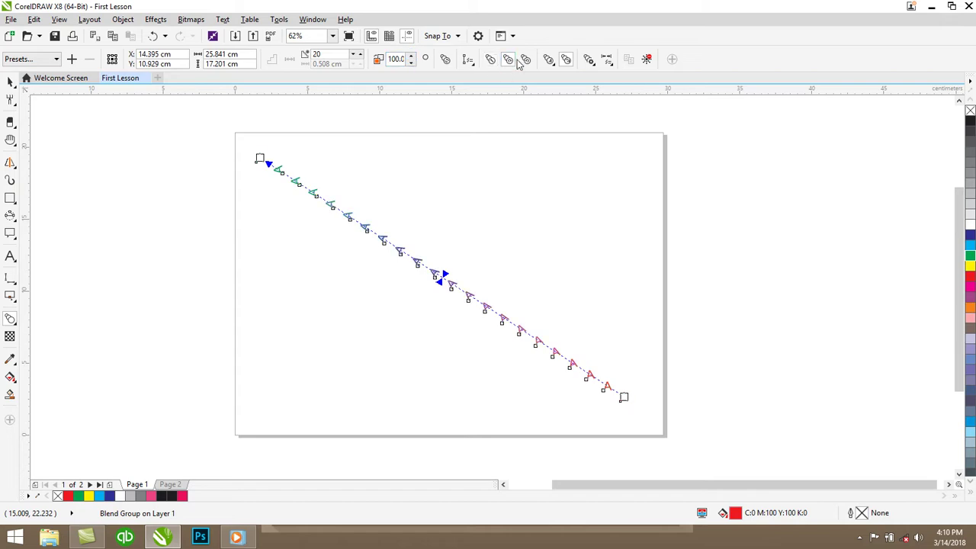
pyautogui.click(525, 59)
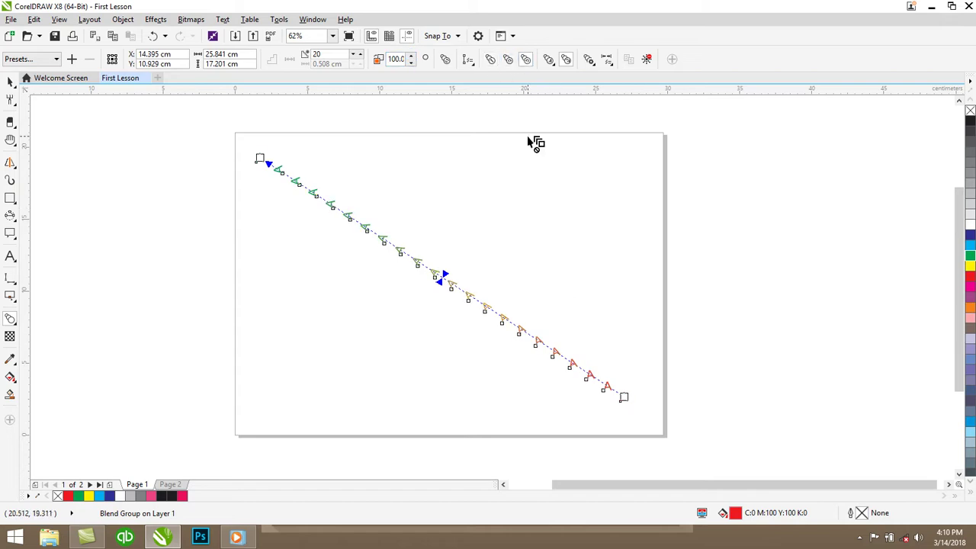
pyautogui.click(508, 58)
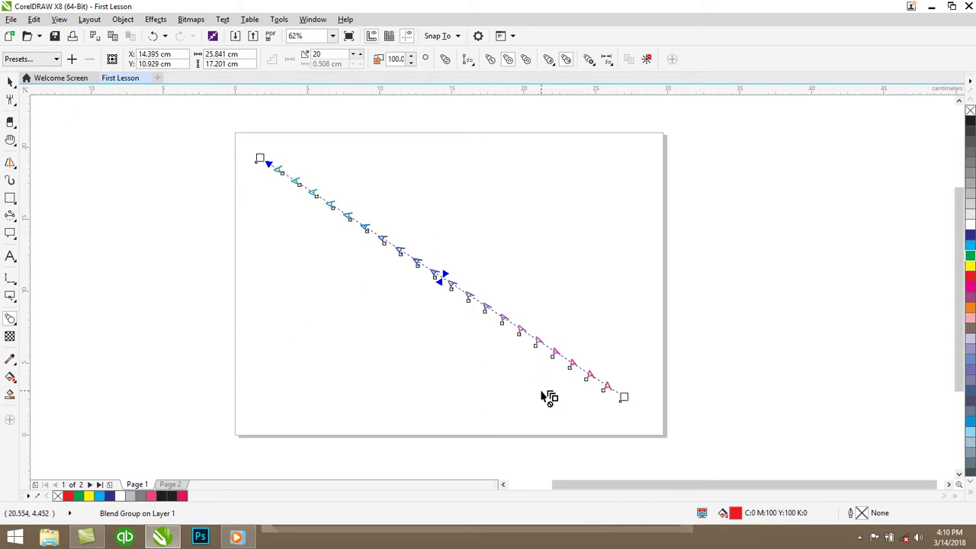
# Enlarge the red A to about 180 pt and move the whole blend about 2 cm left and 0.5 cm up
pyautogui.click(10, 81)
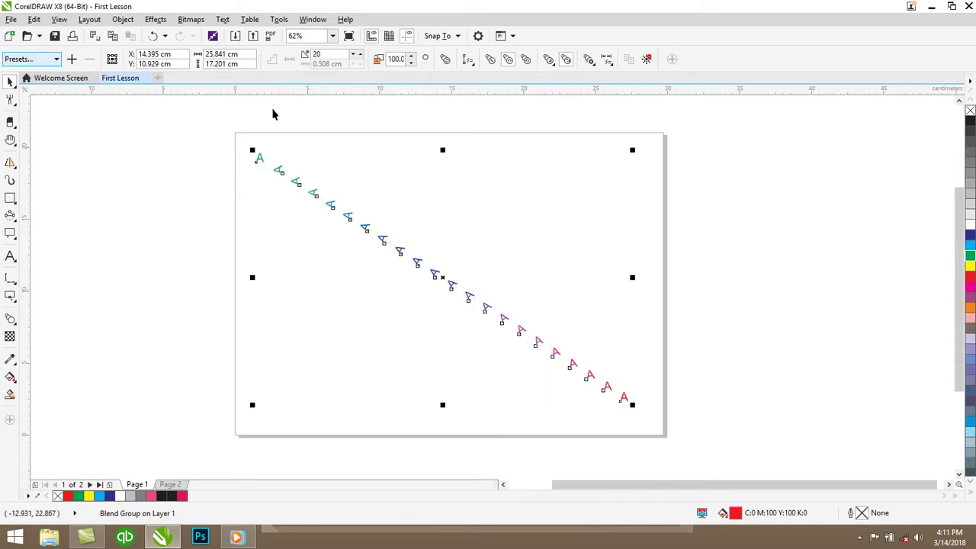
pyautogui.click(647, 407)
pyautogui.click(625, 400)
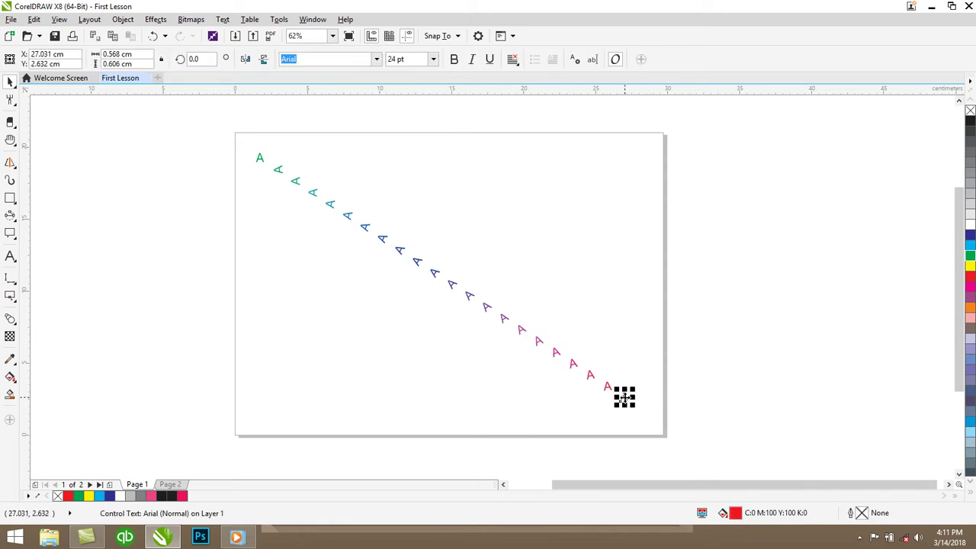
pyautogui.moveTo(630, 390); pyautogui.dragTo(686, 310)
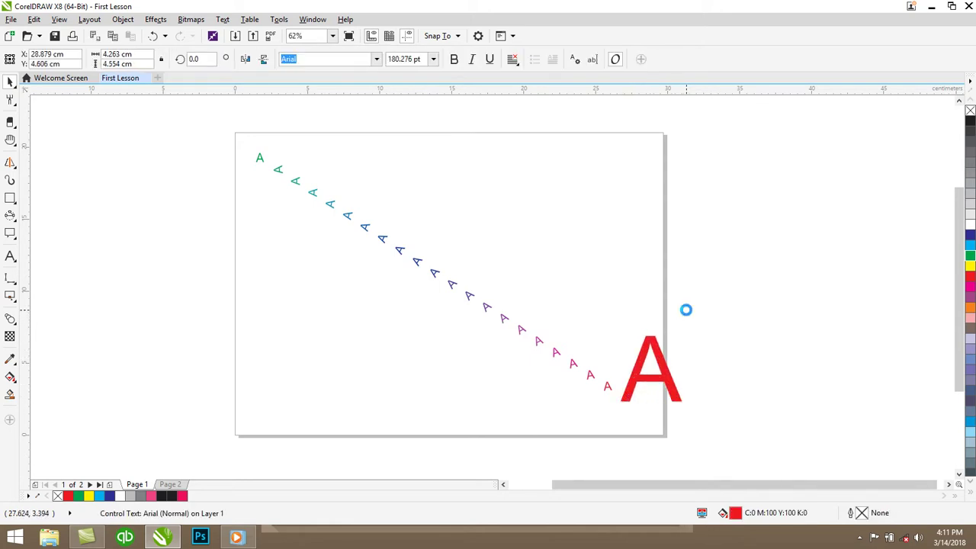
pyautogui.moveTo(651, 369); pyautogui.dragTo(630, 358)
pyautogui.click(706, 352)
# Give the large red A a black outline and set its font size to 200 pt
pyautogui.click(645, 370)
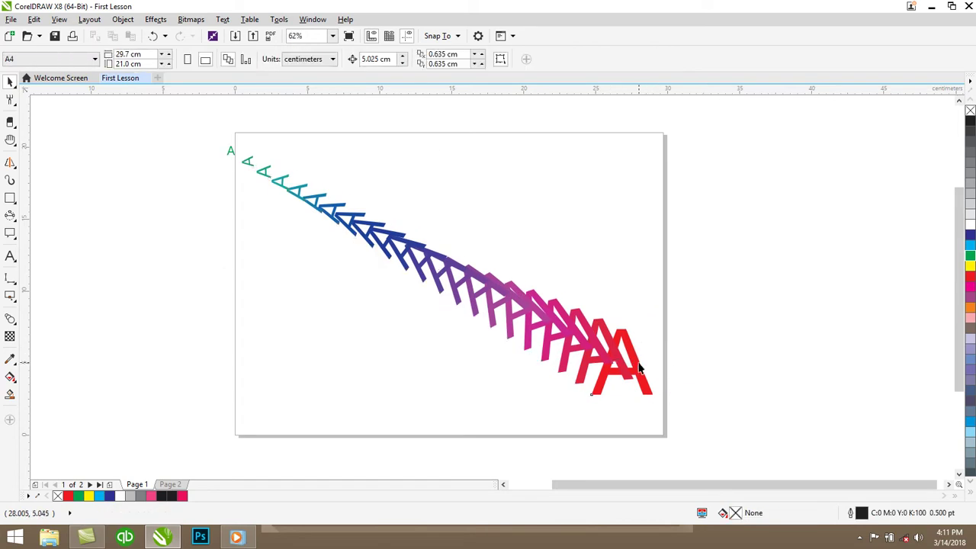
pyautogui.rightClick(968, 121)
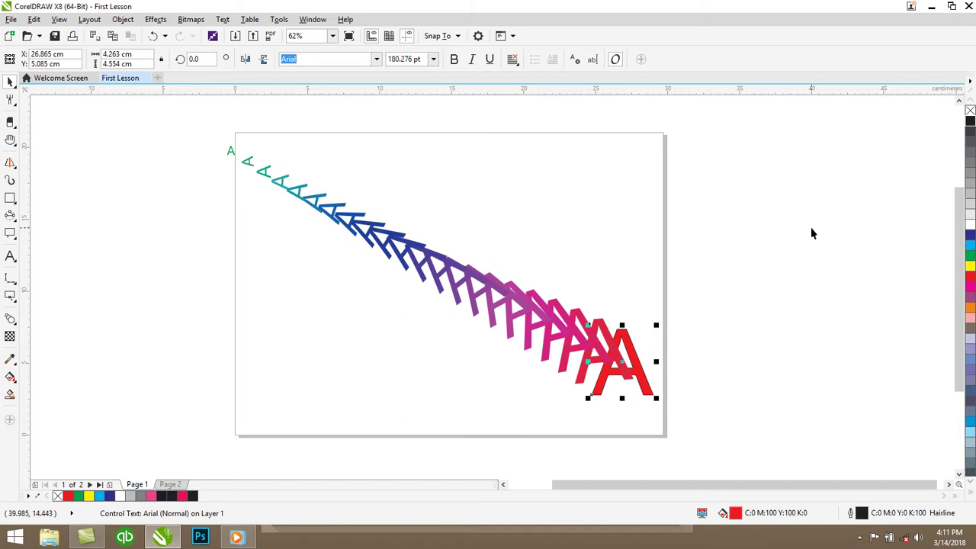
pyautogui.click(433, 63)
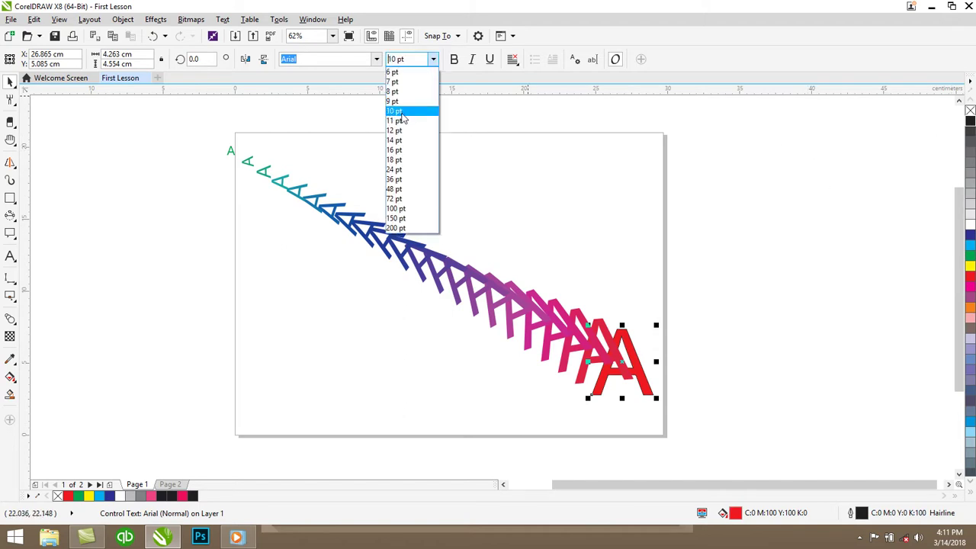
pyautogui.click(396, 228)
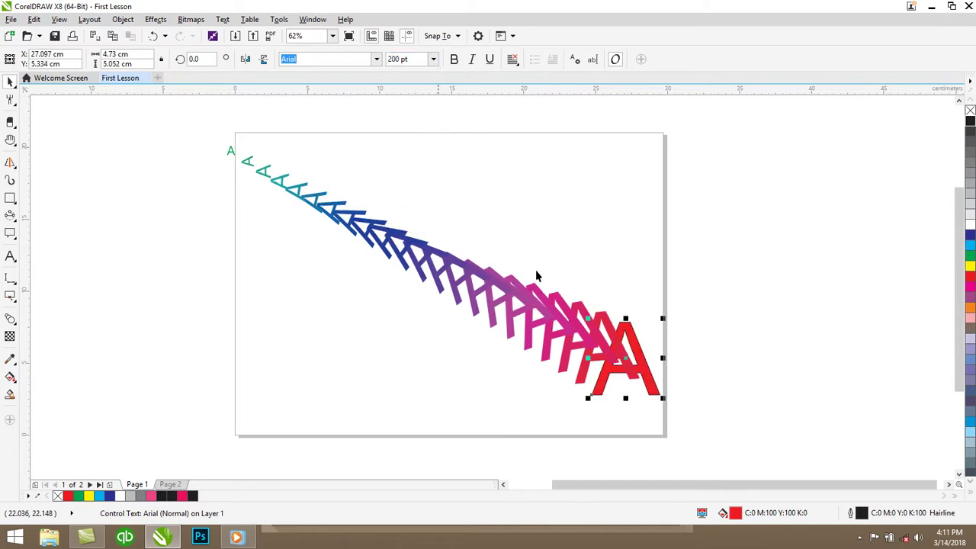
# Make the large red A of the blend bold
pyautogui.click(656, 329)
pyautogui.click(640, 360)
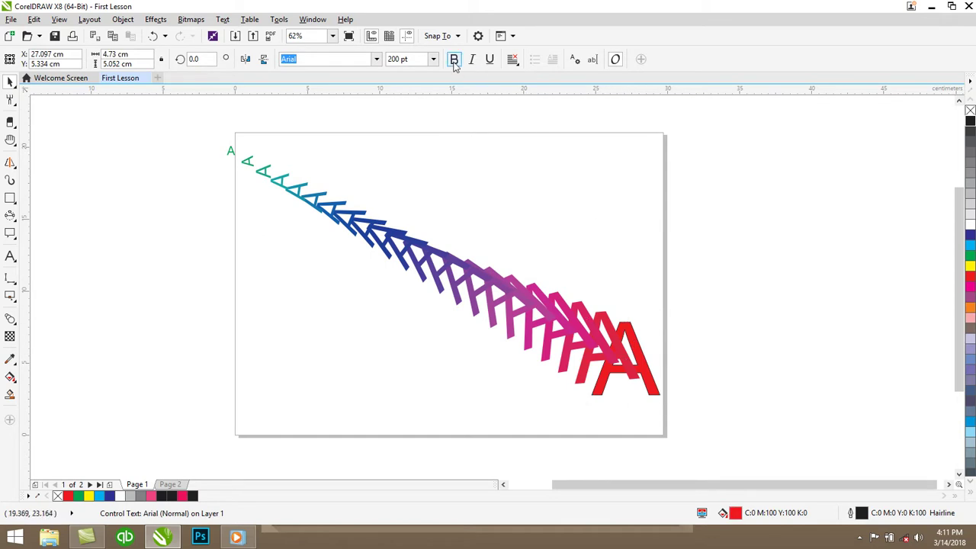
pyautogui.click(453, 61)
pyautogui.click(654, 363)
pyautogui.click(645, 356)
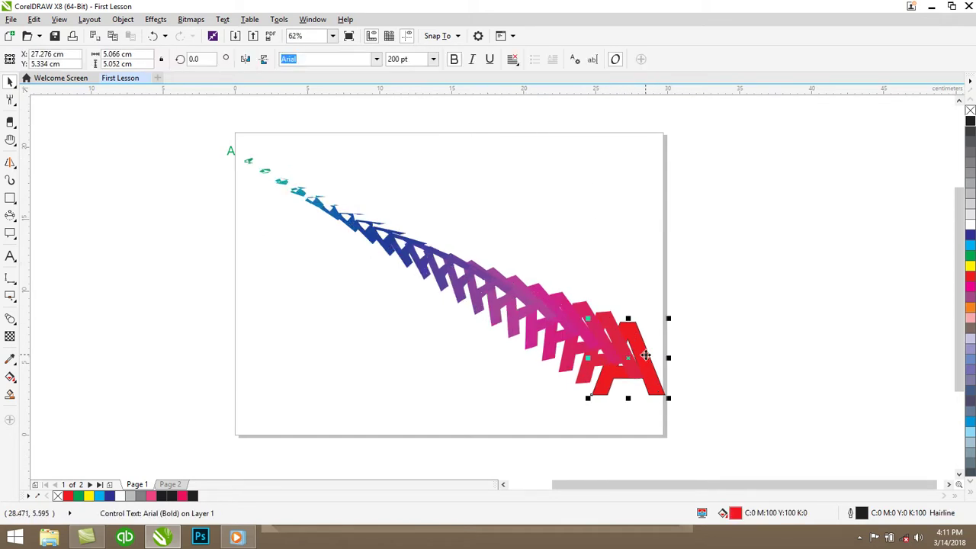
# Recolor the large A with a green fill, trying a green outline before choosing a 90% black one
pyautogui.click(970, 257)
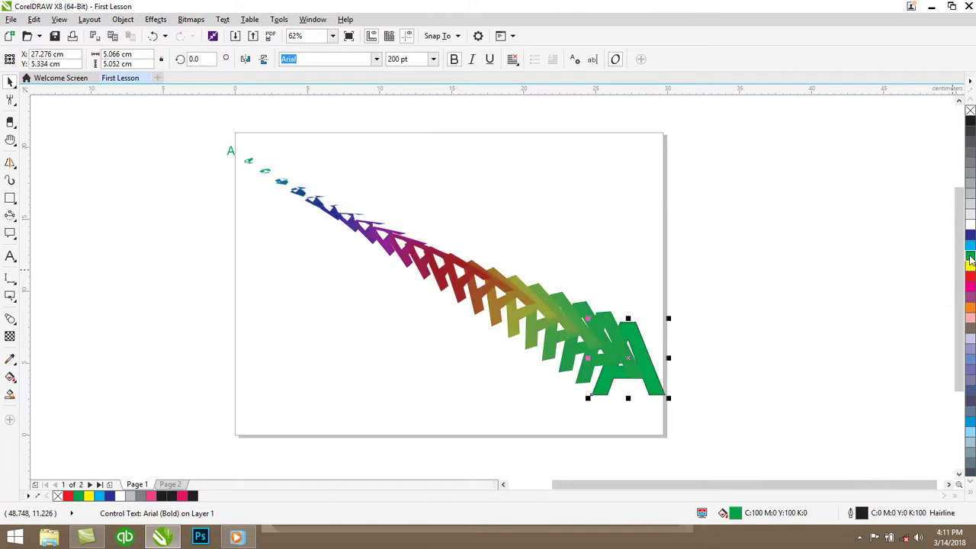
pyautogui.rightClick(971, 259)
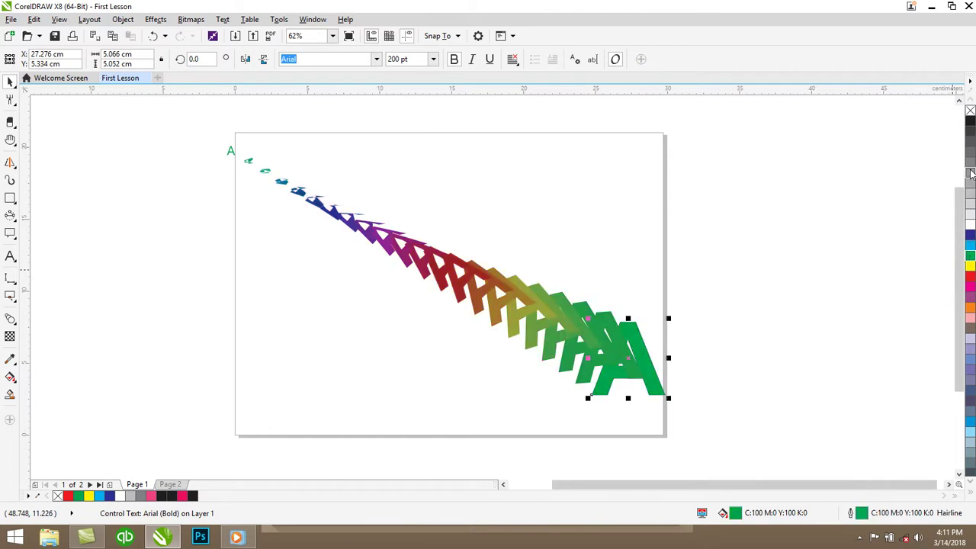
pyautogui.rightClick(969, 139)
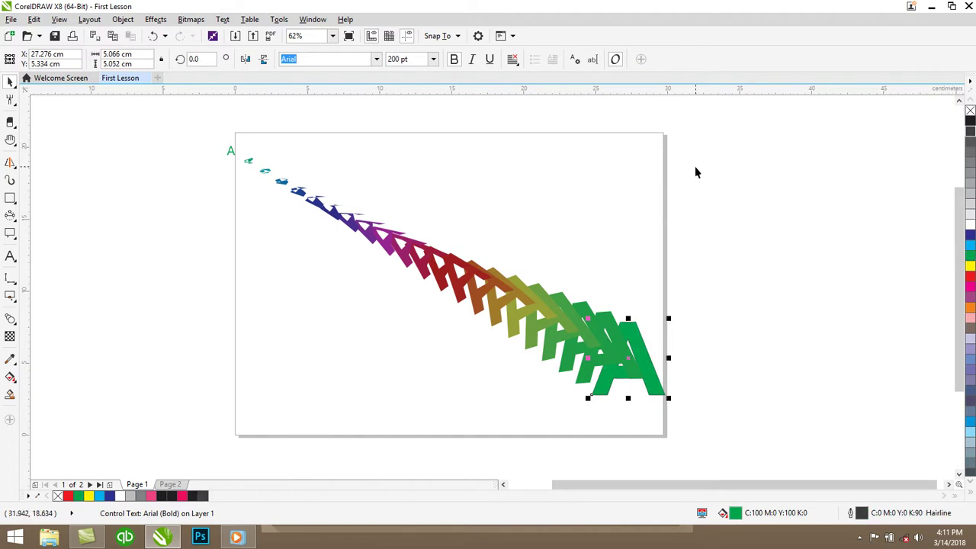
# Increase the direction angle of the letter blend to 360°
pyautogui.click(490, 299)
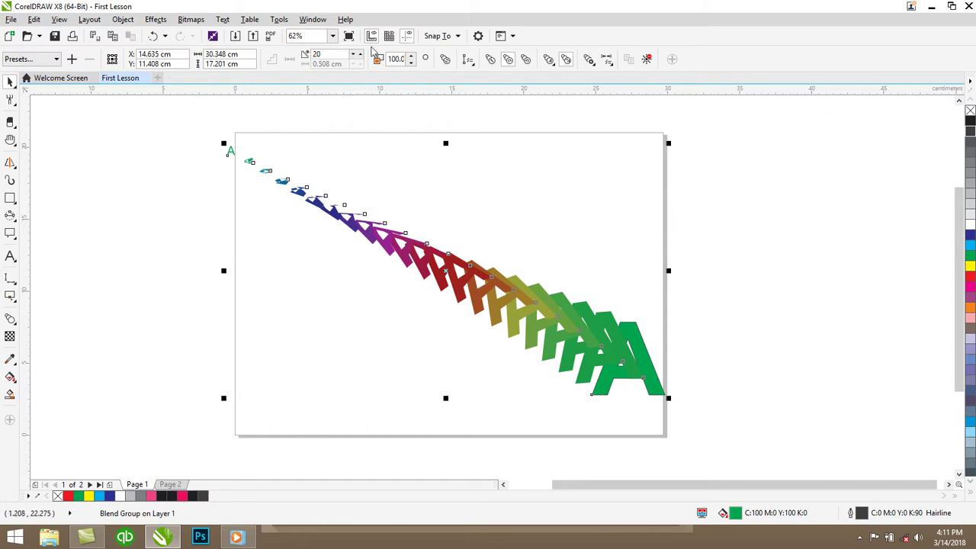
pyautogui.click(410, 57)
pyautogui.click(409, 57)
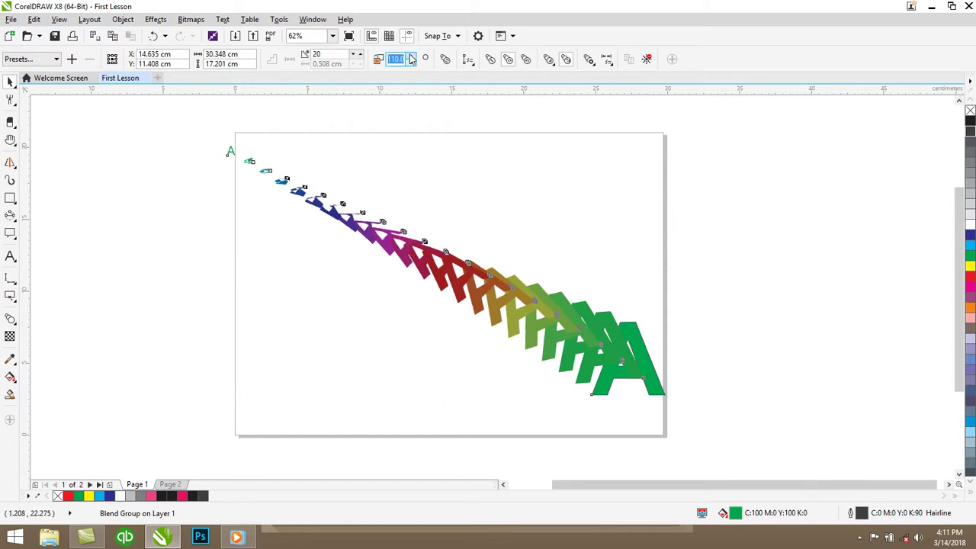
pyautogui.click(411, 56)
pyautogui.click(411, 57)
pyautogui.click(411, 57)
pyautogui.click(411, 56)
pyautogui.click(411, 56)
pyautogui.click(411, 56)
pyautogui.click(411, 57)
pyautogui.click(411, 57)
pyautogui.click(411, 57)
pyautogui.click(411, 56)
pyautogui.click(411, 56)
pyautogui.click(411, 56)
pyautogui.click(410, 57)
pyautogui.click(410, 57)
pyautogui.click(410, 57)
pyautogui.click(411, 56)
pyautogui.click(410, 57)
pyautogui.click(410, 56)
pyautogui.click(411, 56)
pyautogui.click(411, 57)
pyautogui.click(411, 57)
pyautogui.click(411, 57)
pyautogui.click(411, 58)
pyautogui.click(411, 57)
pyautogui.click(411, 57)
pyautogui.click(411, 57)
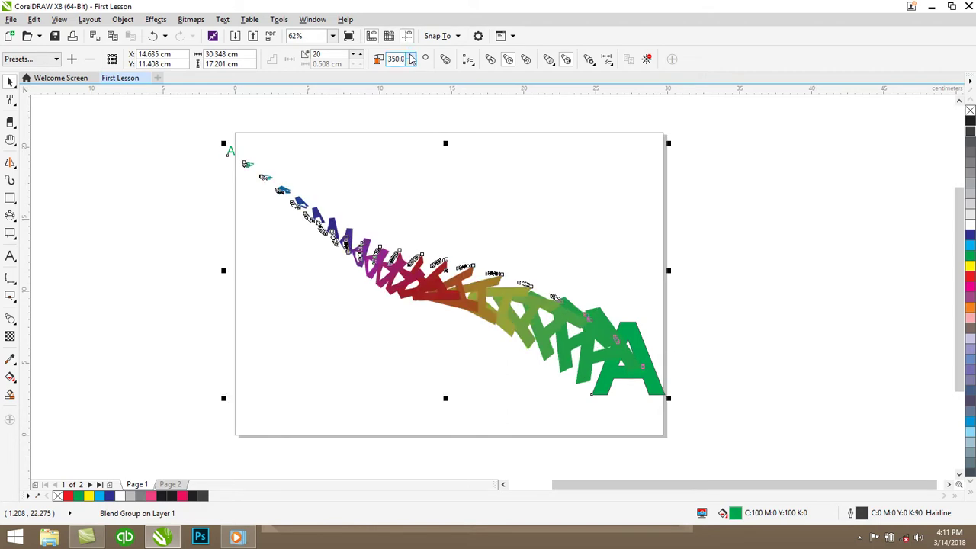
pyautogui.click(411, 58)
pyautogui.click(411, 57)
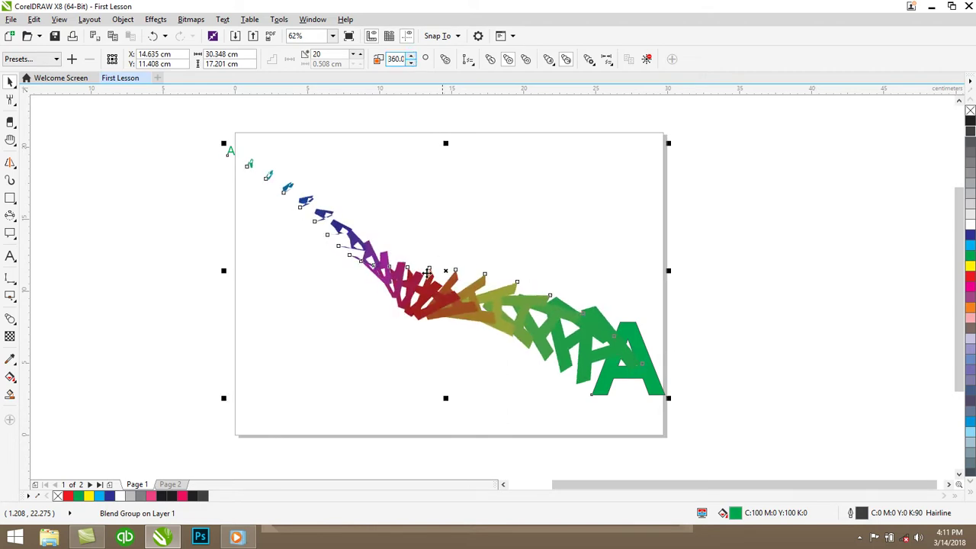
# Set the letter blend to 21 steps after trying 26 and 16 steps
pyautogui.click(359, 54)
pyautogui.click(359, 54)
pyautogui.click(358, 54)
pyautogui.click(359, 54)
pyautogui.click(359, 54)
pyautogui.click(359, 54)
pyautogui.click(356, 60)
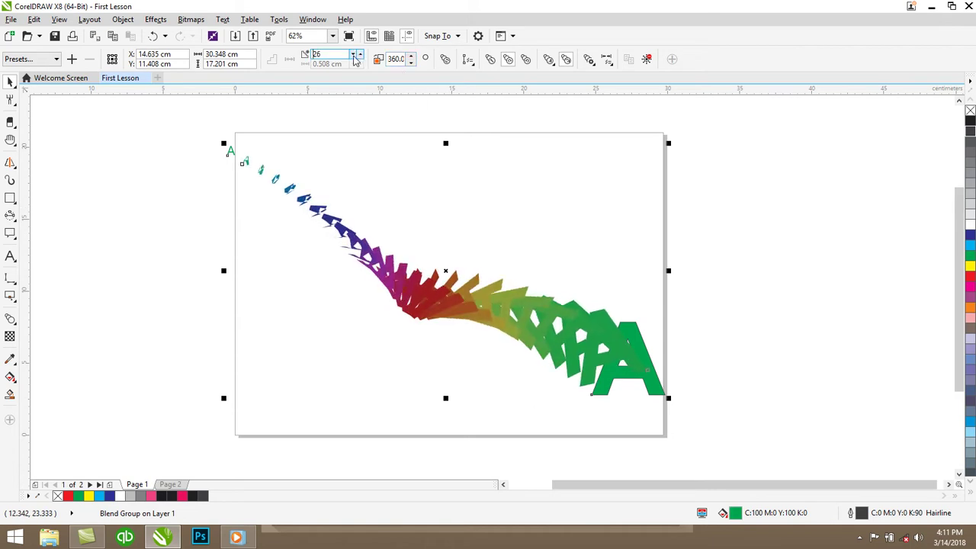
pyautogui.click(356, 60)
pyautogui.click(356, 60)
pyautogui.click(356, 61)
pyautogui.click(356, 60)
pyautogui.click(359, 54)
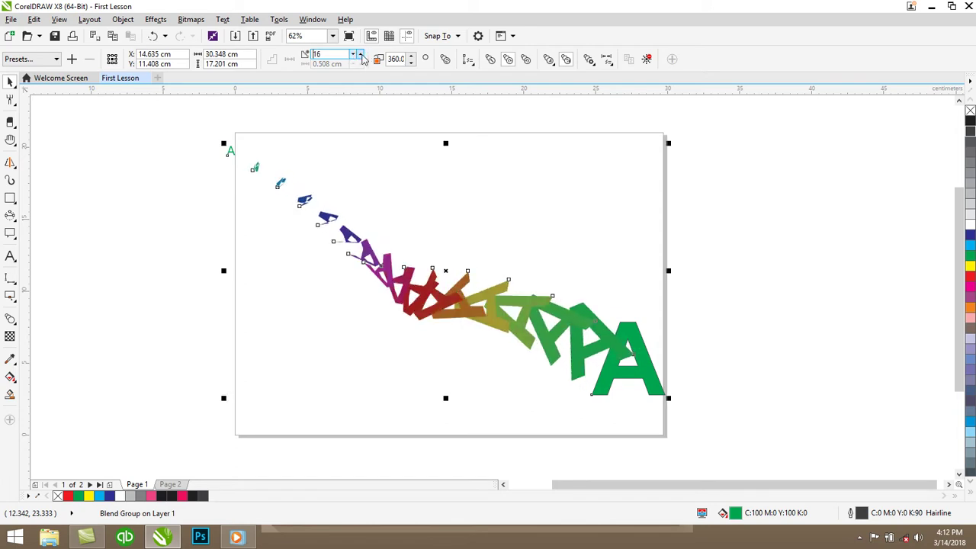
pyautogui.click(360, 56)
# Lower the direction angle of the letter blend to 5°
pyautogui.click(411, 62)
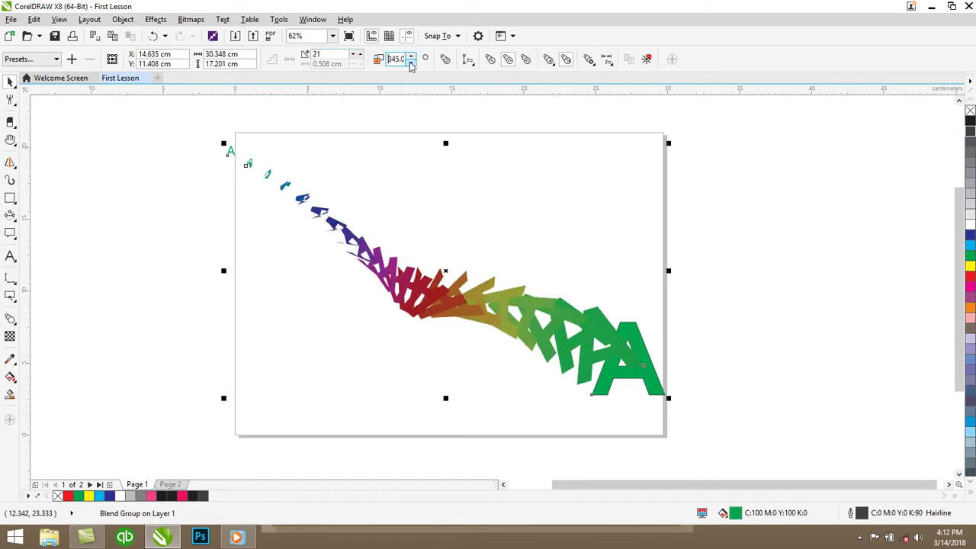
pyautogui.click(411, 62)
pyautogui.click(411, 62)
pyautogui.click(411, 62)
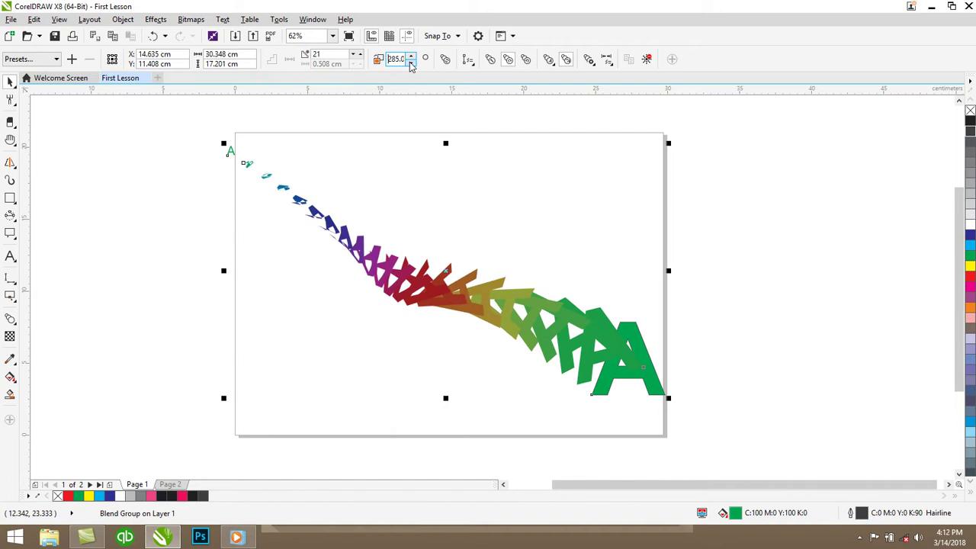
pyautogui.click(411, 63)
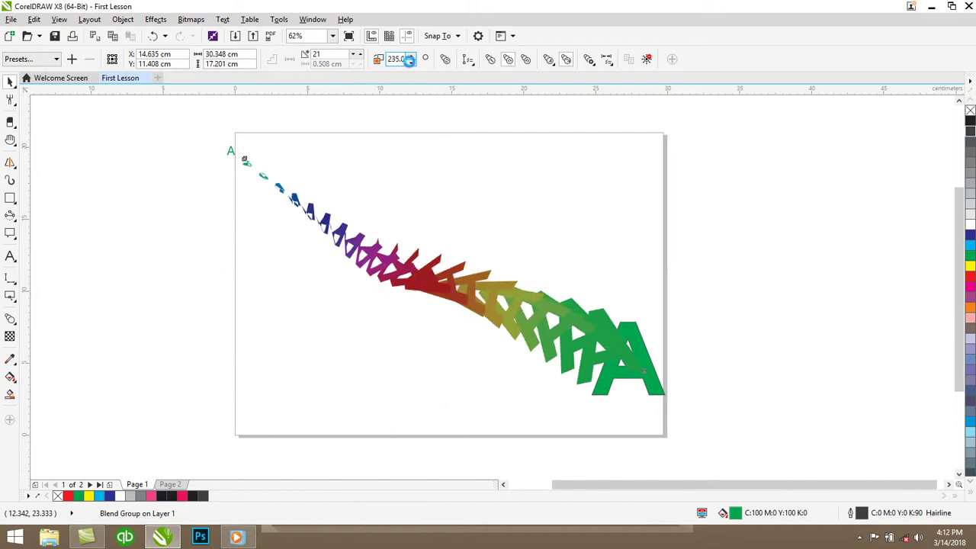
pyautogui.click(411, 62)
pyautogui.click(411, 63)
pyautogui.click(411, 62)
pyautogui.click(411, 62)
pyautogui.click(411, 63)
pyautogui.click(411, 63)
pyautogui.click(411, 63)
pyautogui.click(411, 63)
pyautogui.click(411, 62)
pyautogui.click(411, 63)
pyautogui.click(411, 62)
pyautogui.click(411, 62)
pyautogui.click(411, 62)
pyautogui.click(411, 63)
pyautogui.click(411, 62)
pyautogui.click(411, 63)
pyautogui.click(411, 62)
pyautogui.click(411, 62)
pyautogui.click(411, 63)
pyautogui.click(411, 63)
pyautogui.click(411, 63)
pyautogui.click(411, 62)
pyautogui.click(411, 63)
pyautogui.click(411, 62)
pyautogui.click(411, 63)
pyautogui.click(411, 62)
pyautogui.click(411, 62)
pyautogui.click(411, 62)
pyautogui.click(411, 63)
pyautogui.click(411, 63)
pyautogui.click(411, 63)
pyautogui.click(411, 62)
pyautogui.click(411, 63)
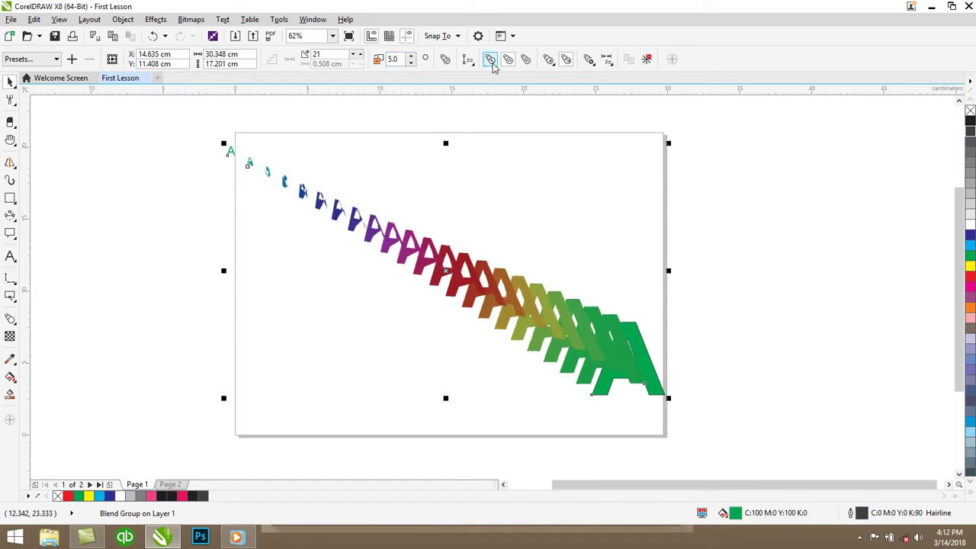
# Switch the letter blend to a counterclockwise color progression and view its object and color acceleration settings
pyautogui.click(492, 65)
pyautogui.click(528, 61)
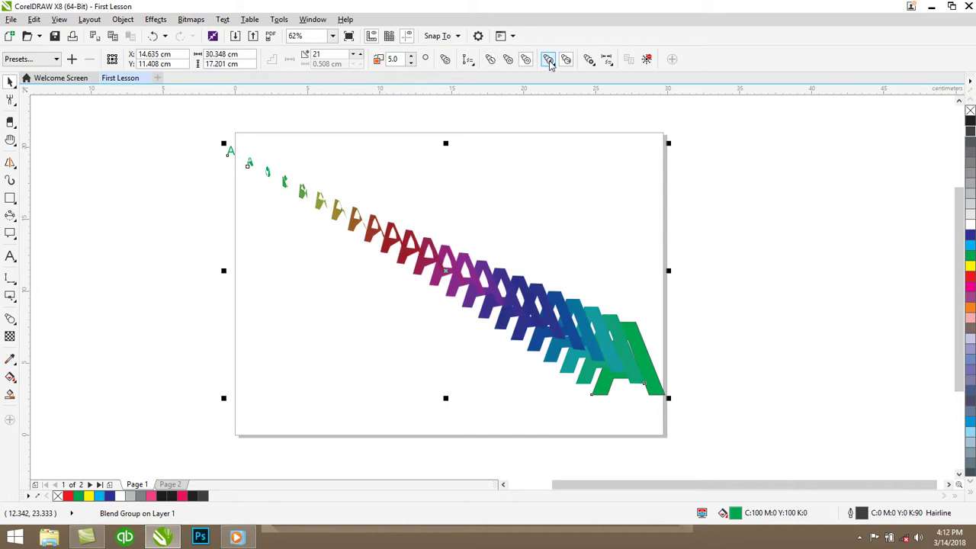
pyautogui.click(549, 62)
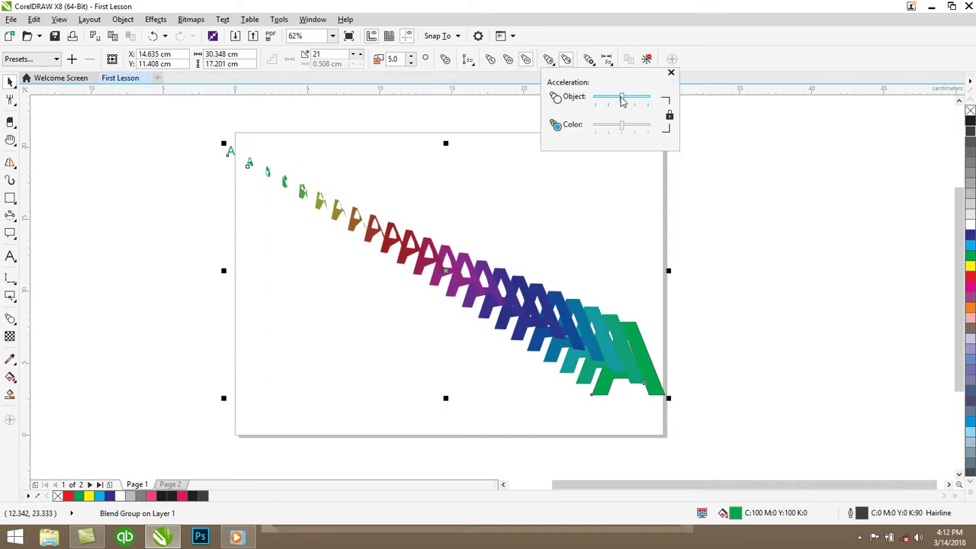
pyautogui.moveTo(621, 99); pyautogui.dragTo(623, 99)
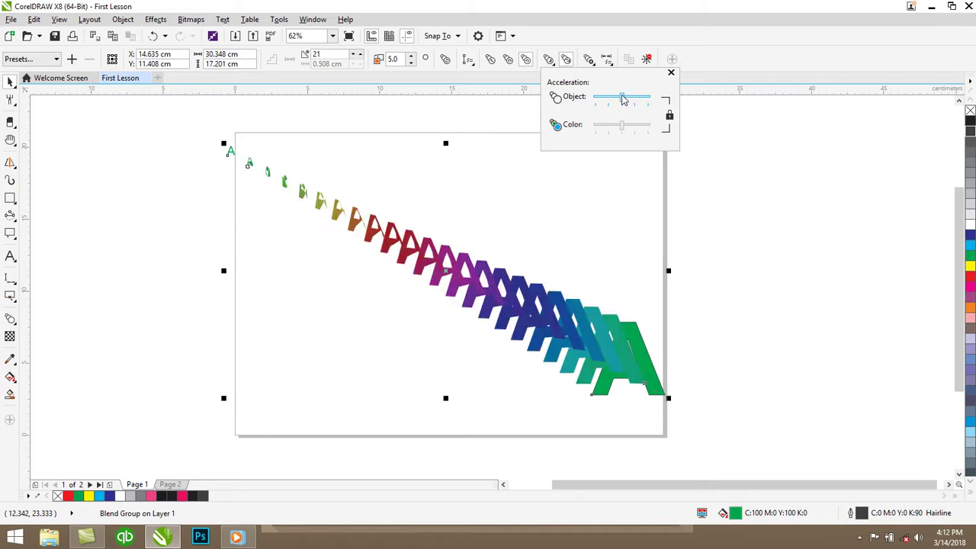
pyautogui.click(694, 224)
pyautogui.click(678, 326)
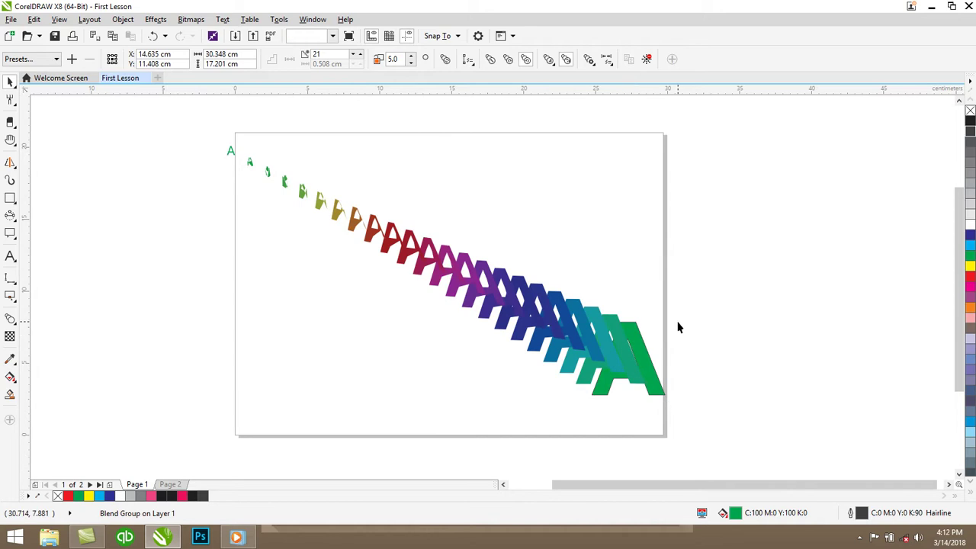
# Enlarge the large green A at the end of the blend to about 471 pt, roughly 11.9 cm wide
pyautogui.click(642, 353)
pyautogui.moveTo(587, 316); pyautogui.dragTo(447, 222)
pyautogui.click(789, 294)
pyautogui.click(609, 286)
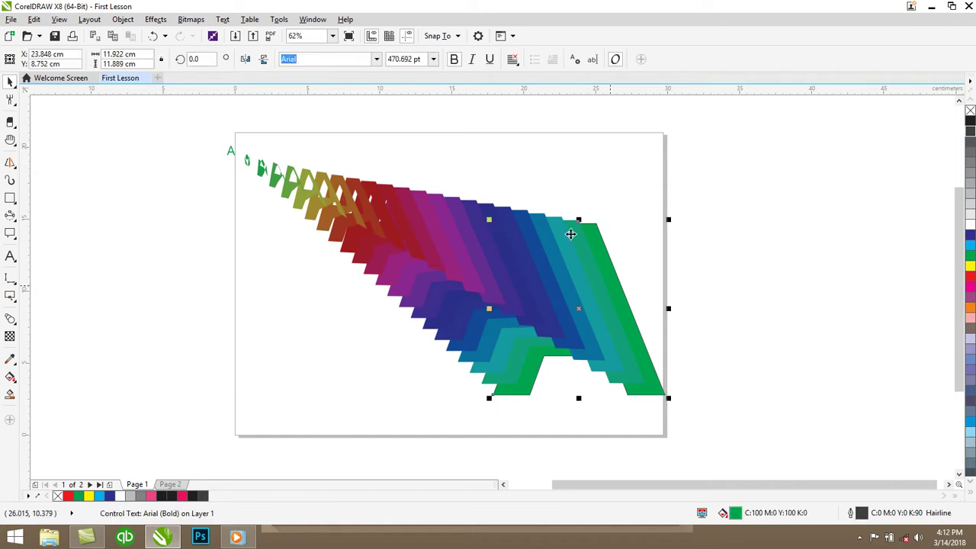
# Set the blend's large A to 72 pt, then scale it up freehand to about 234 pt
pyautogui.click(433, 58)
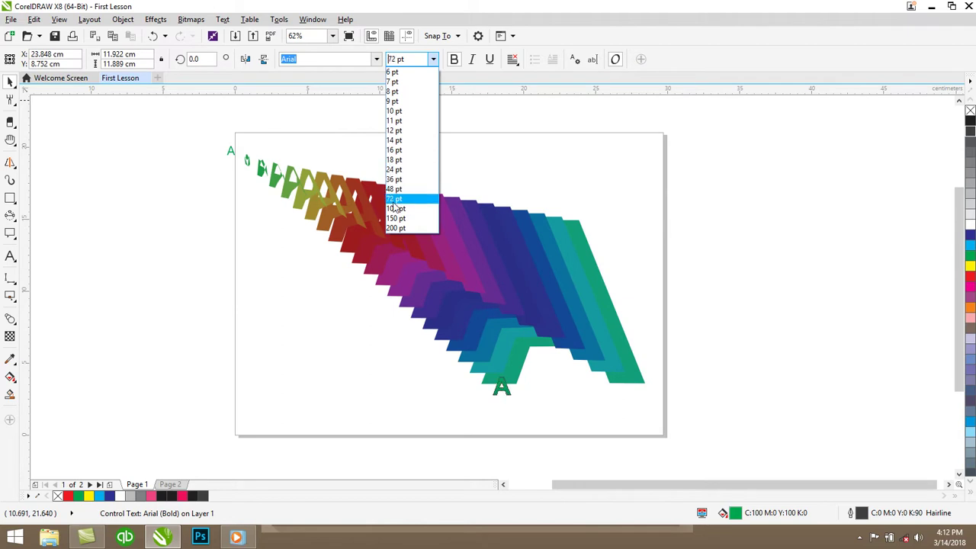
pyautogui.click(393, 199)
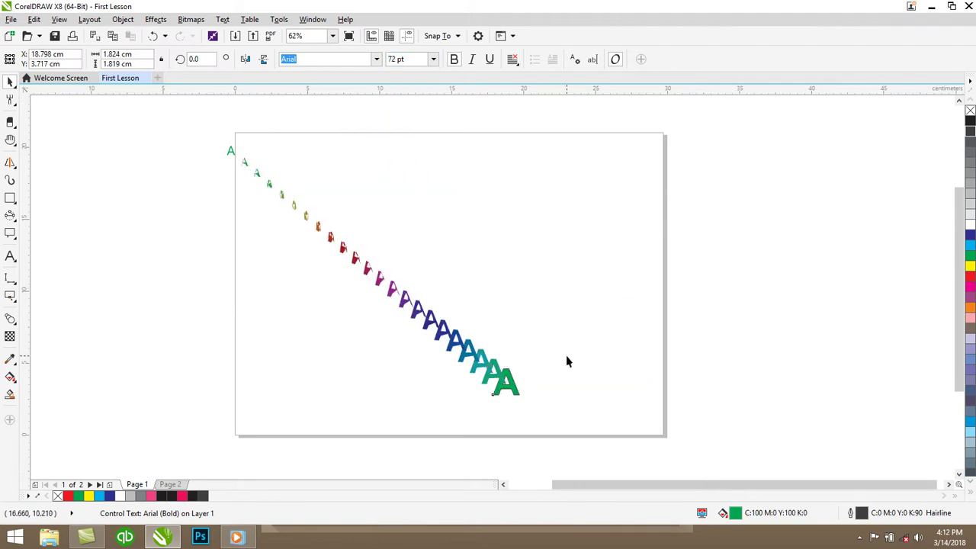
pyautogui.moveTo(523, 366); pyautogui.dragTo(579, 277)
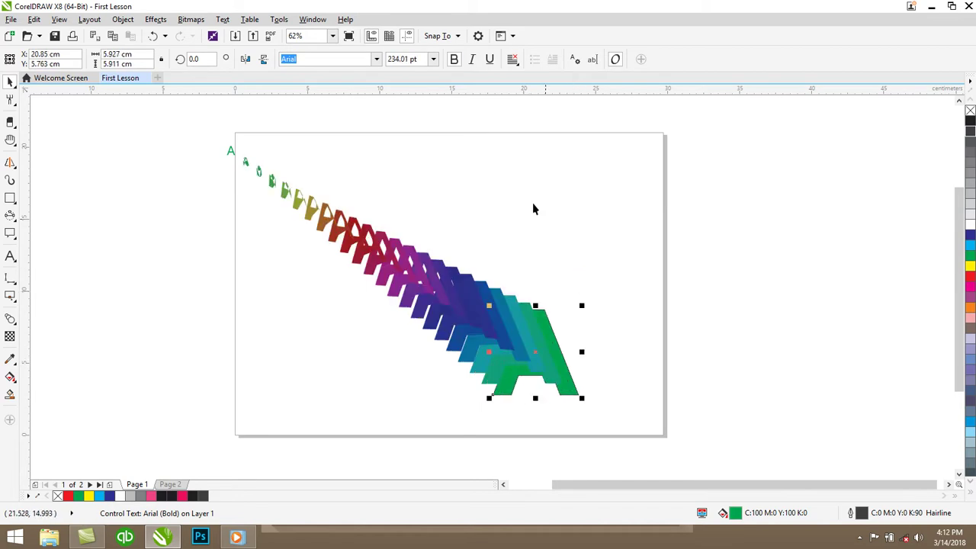
# Use the Blend tool to move the large end A up and to the right, stretching the blend across the page
pyautogui.click(11, 319)
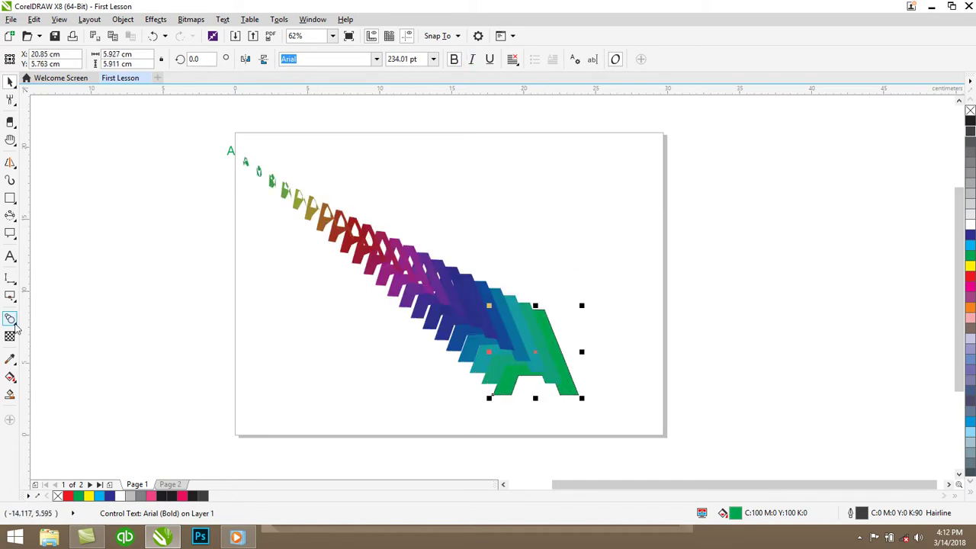
pyautogui.click(70, 350)
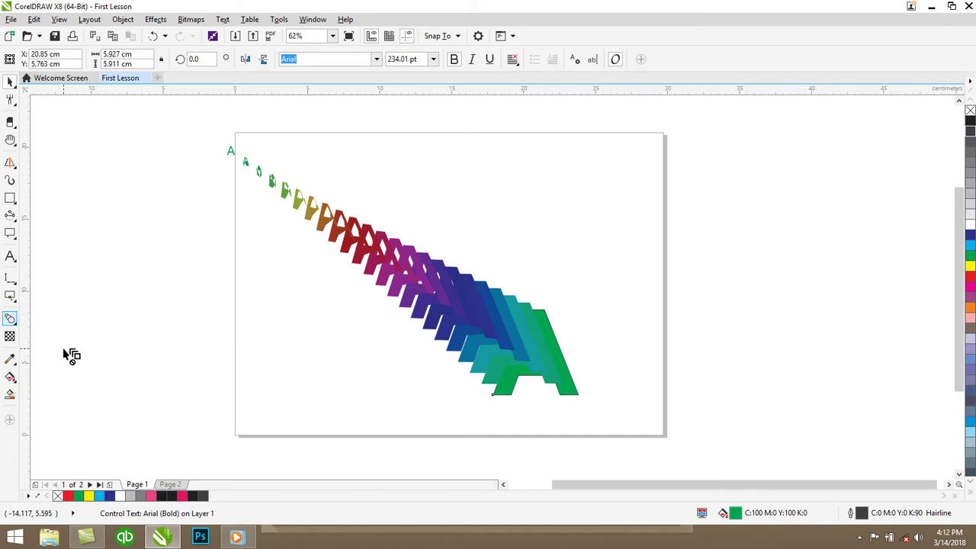
pyautogui.moveTo(535, 353); pyautogui.dragTo(601, 283)
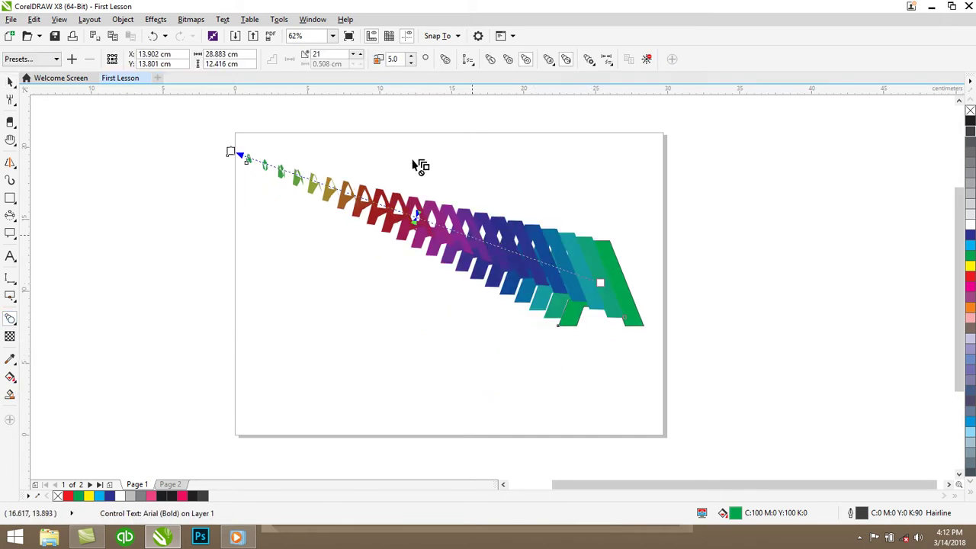
# Increase the number of steps in the letter blend to 25
pyautogui.click(358, 52)
pyautogui.click(357, 52)
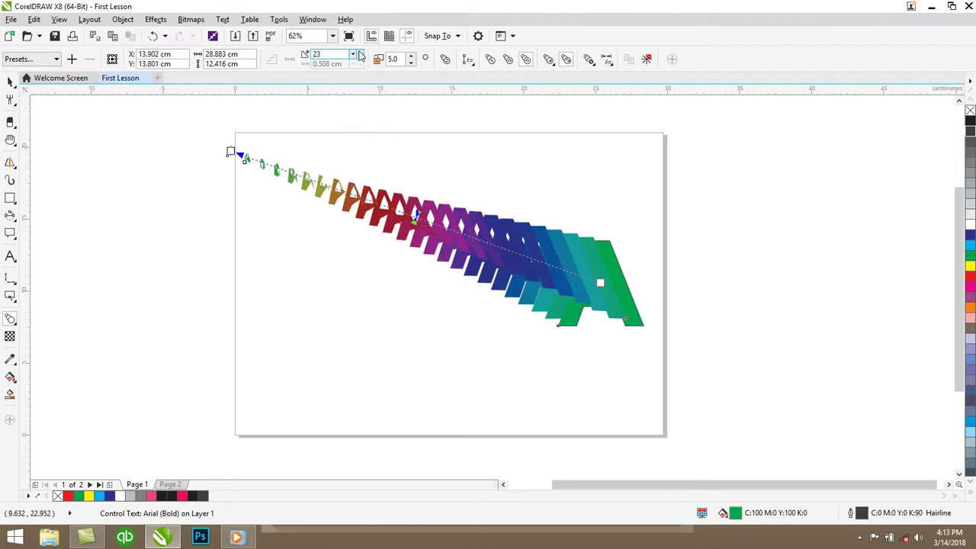
pyautogui.click(357, 52)
pyautogui.click(357, 52)
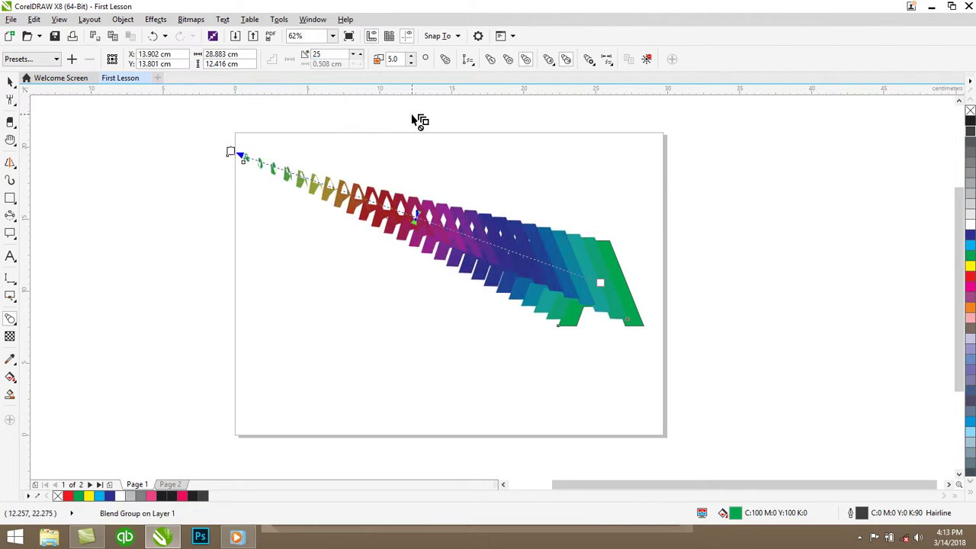
# Try to assign a new path to the letter blend, picking the blend itself and its small starting A
pyautogui.click(468, 61)
pyautogui.click(476, 76)
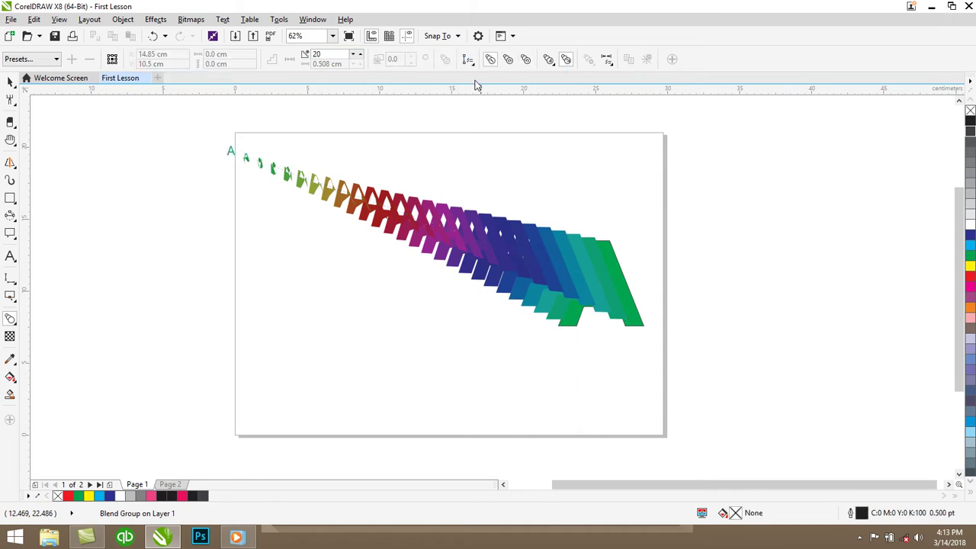
pyautogui.click(450, 226)
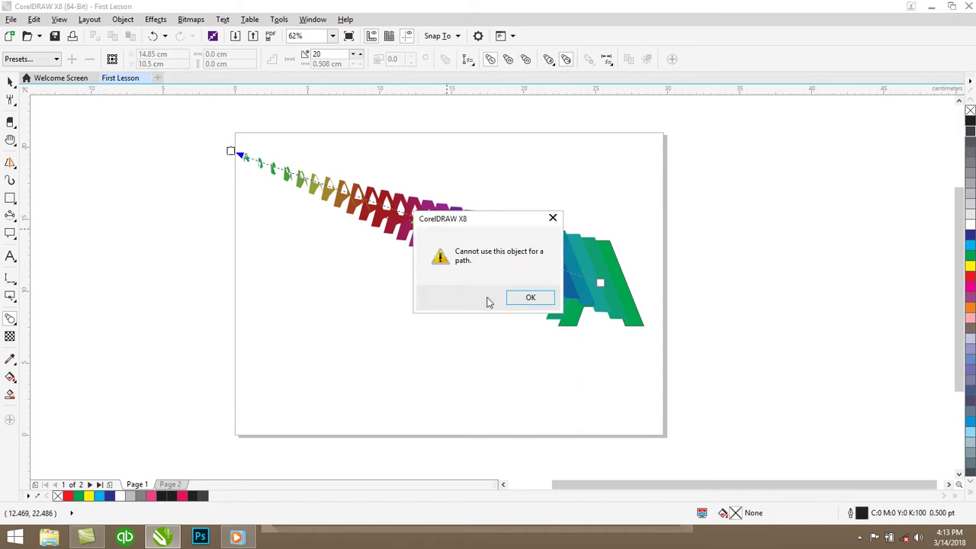
pyautogui.click(514, 300)
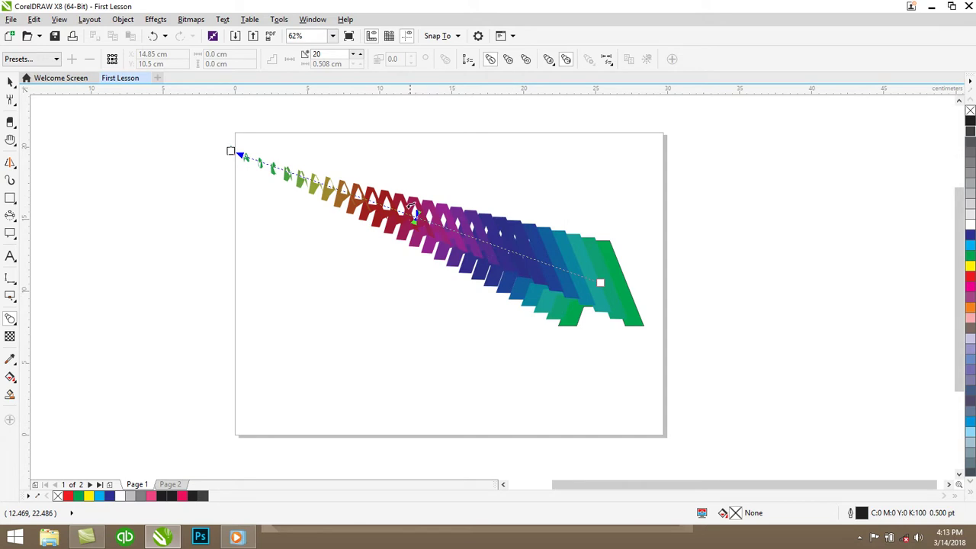
pyautogui.click(443, 166)
pyautogui.click(529, 298)
pyautogui.click(232, 151)
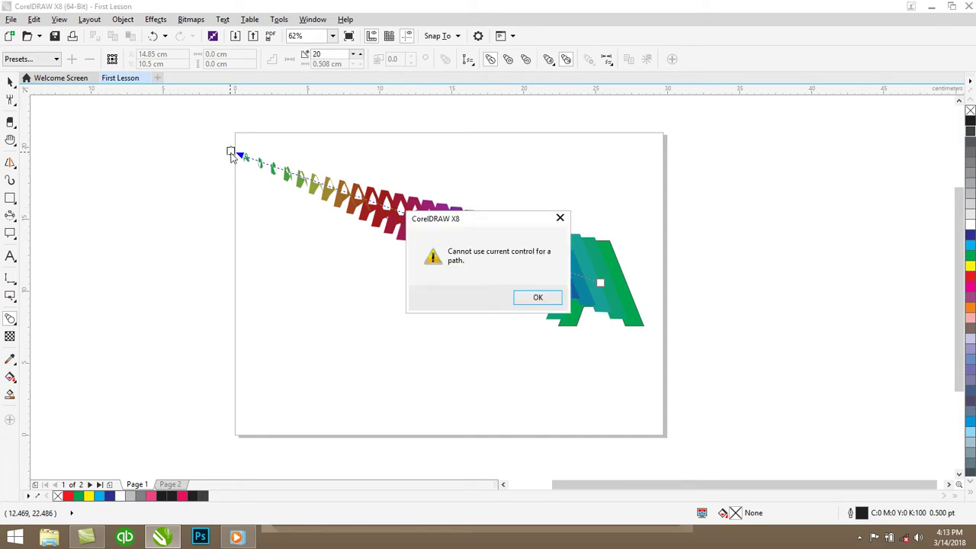
pyautogui.click(522, 297)
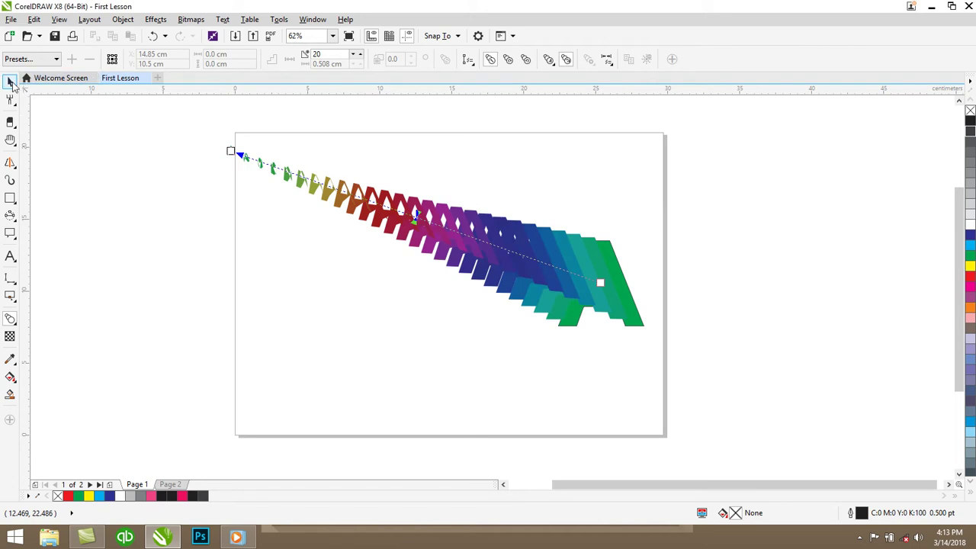
pyautogui.click(11, 84)
# Reselect the blend with the Blend tool and lower its direction angle to -320°
pyautogui.click(9, 320)
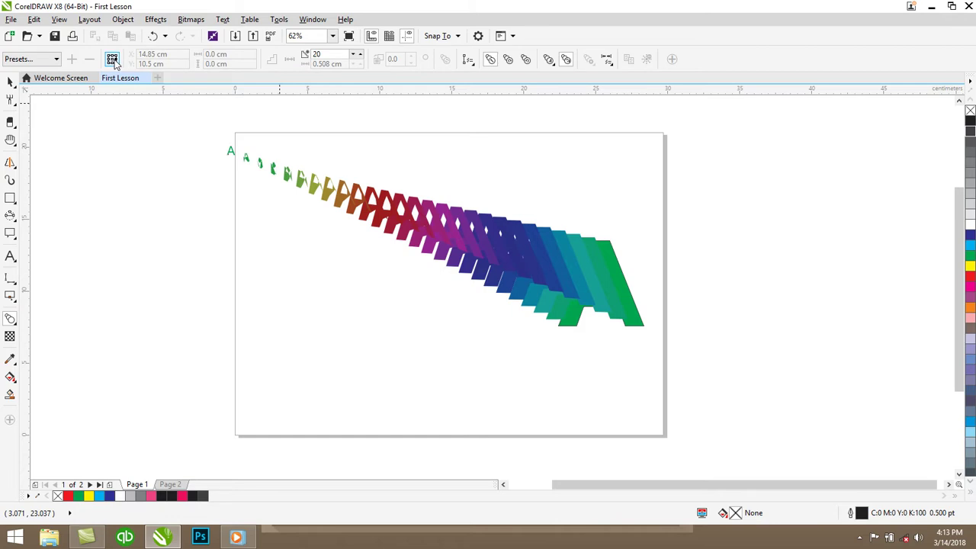
pyautogui.click(431, 238)
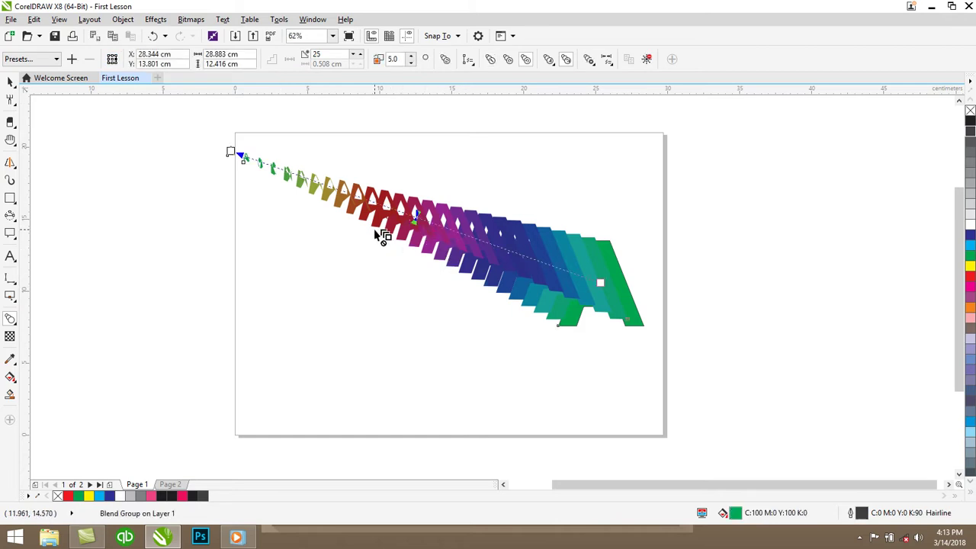
pyautogui.click(411, 64)
pyautogui.click(411, 64)
pyautogui.click(411, 64)
pyautogui.click(411, 64)
pyautogui.click(411, 65)
pyautogui.click(411, 64)
pyautogui.click(411, 64)
pyautogui.click(411, 64)
pyautogui.click(411, 64)
pyautogui.click(411, 64)
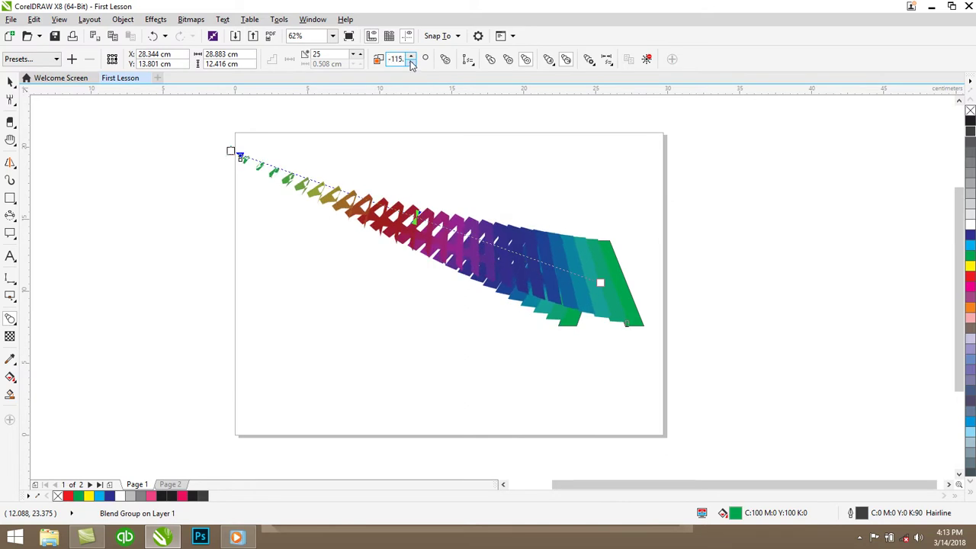
pyautogui.click(411, 64)
pyautogui.click(411, 64)
pyautogui.click(411, 64)
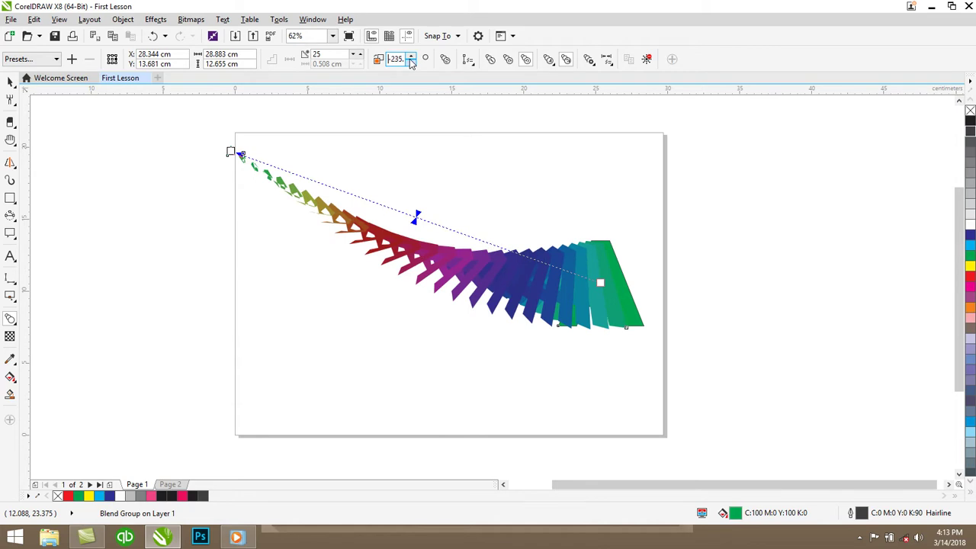
pyautogui.click(411, 65)
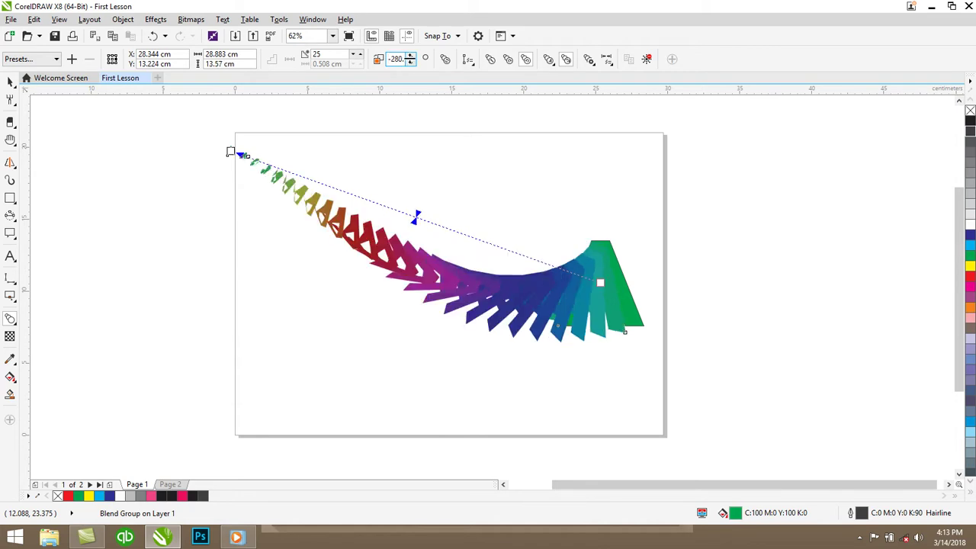
pyautogui.click(411, 64)
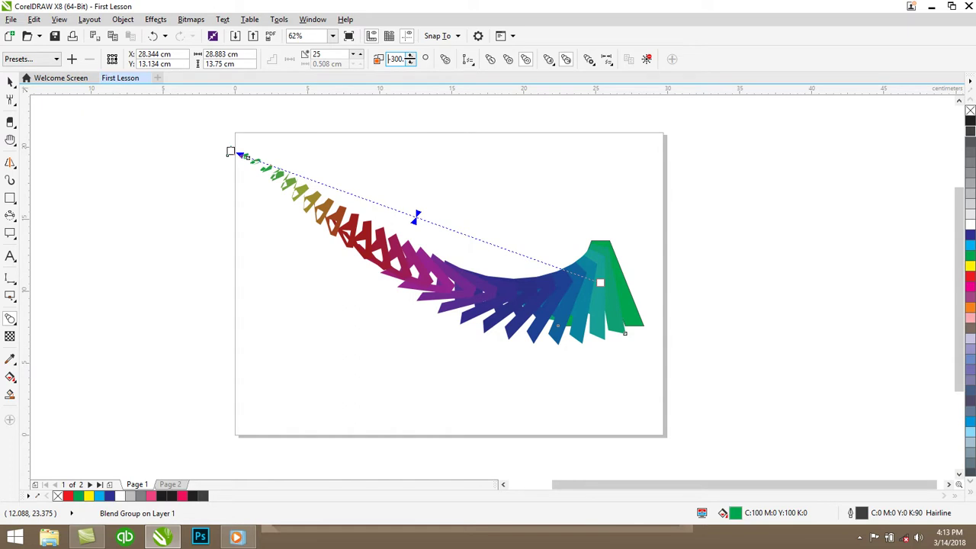
pyautogui.click(411, 64)
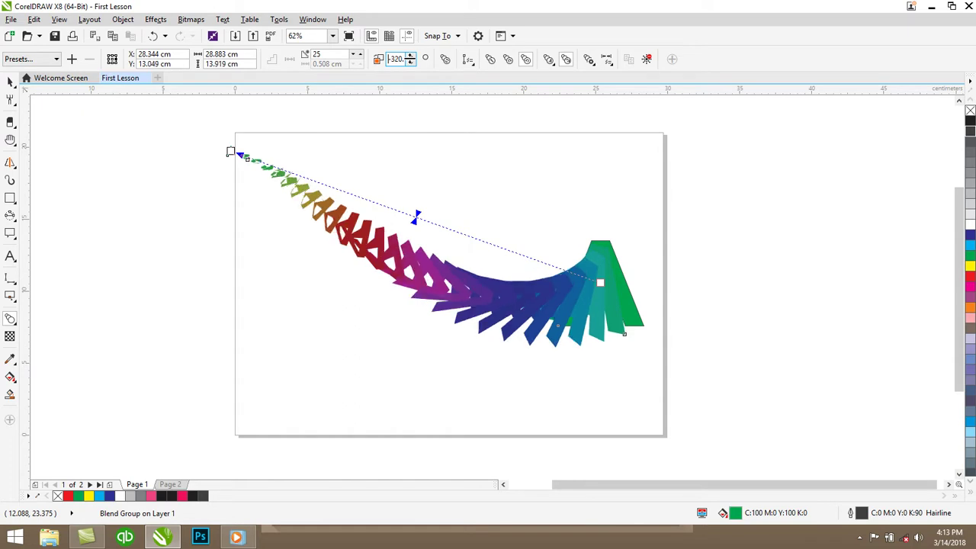
pyautogui.click(410, 63)
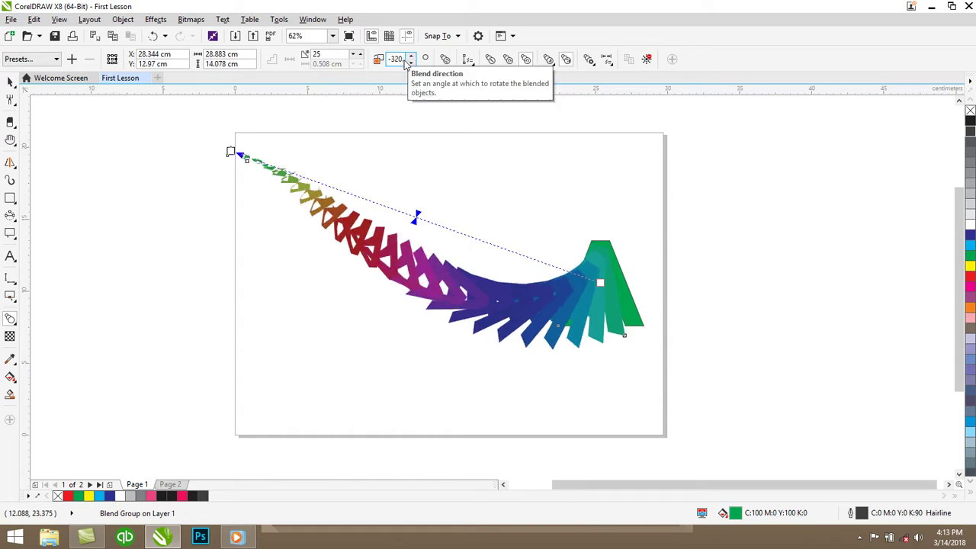
# Set the blend direction angle to 360° and return to the Pick tool
pyautogui.doubleClick(401, 59)
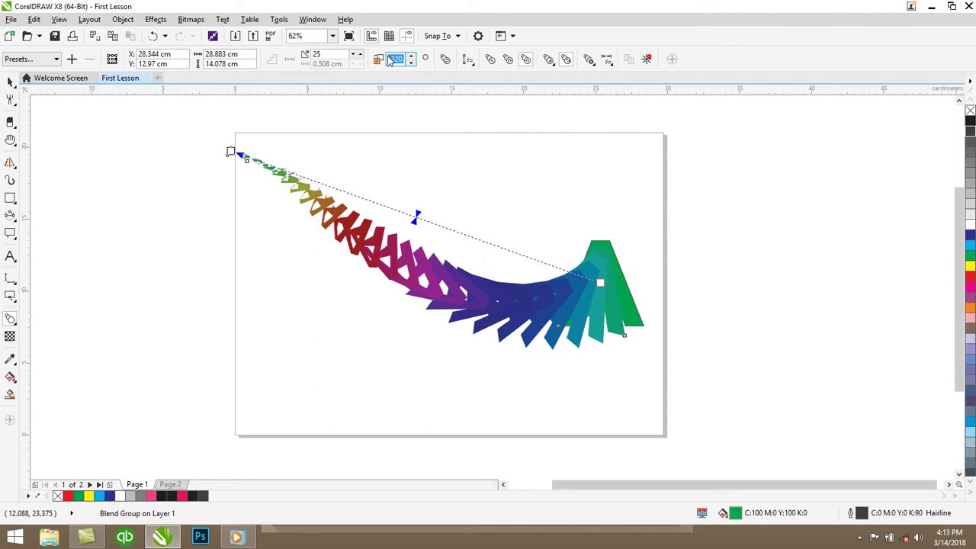
pyautogui.write('60')
pyautogui.press('Return')
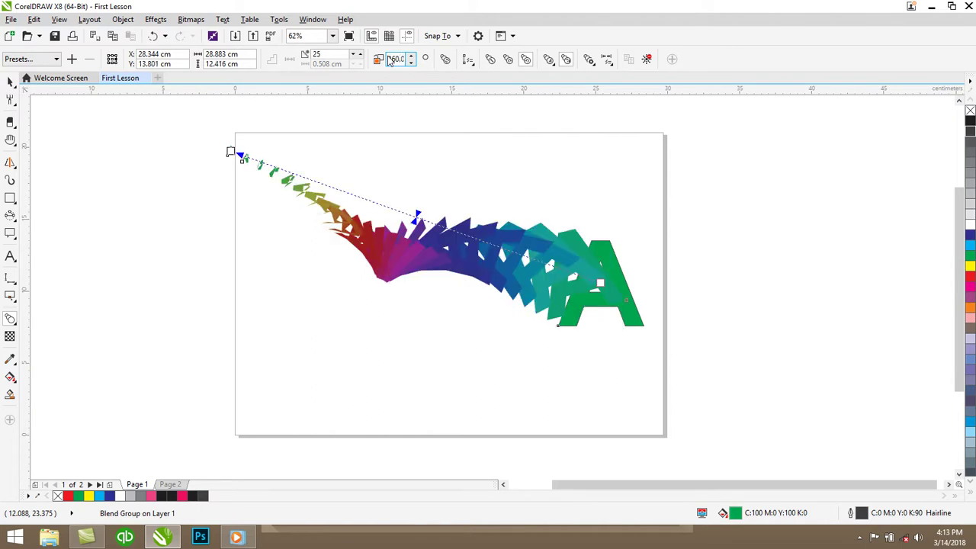
pyautogui.click(11, 81)
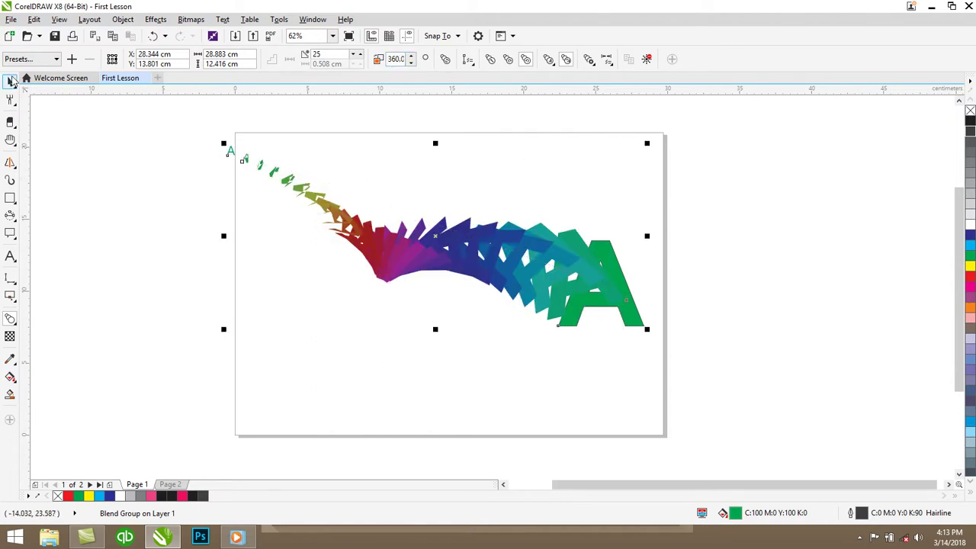
# Delete the letter blend and draw a cyan-filled rectangle about 7.9 by 8.1 cm on the lower left part of the page
pyautogui.press('Delete')
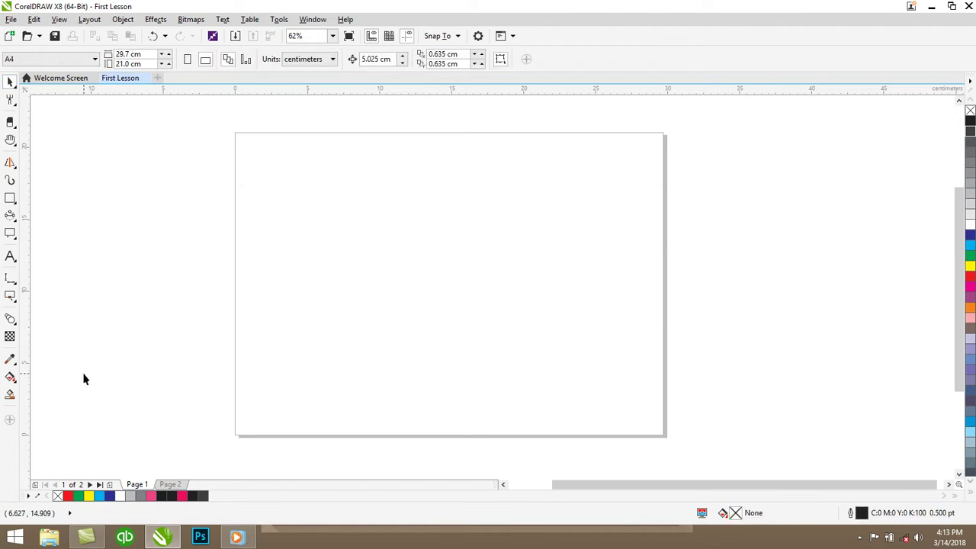
pyautogui.click(12, 323)
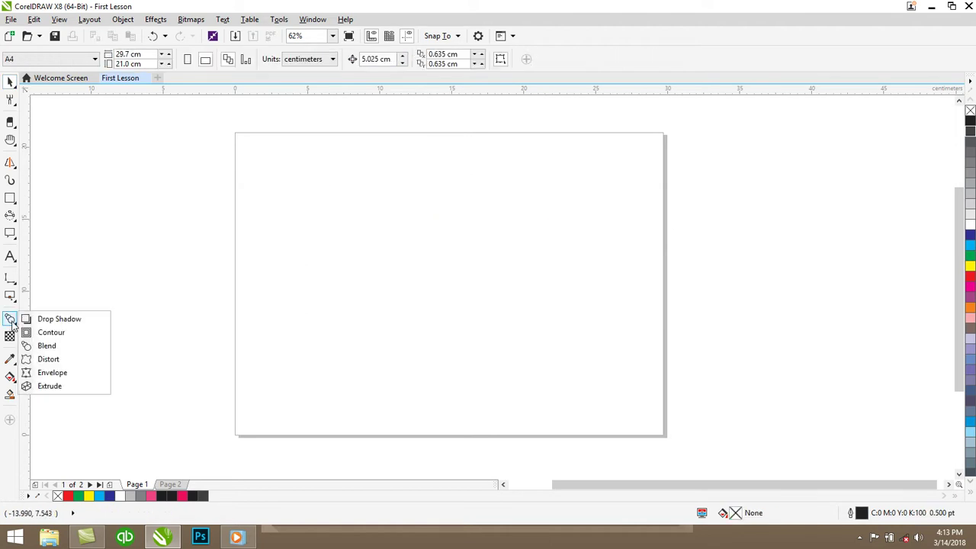
pyautogui.click(22, 346)
pyautogui.click(10, 197)
pyautogui.moveTo(292, 245); pyautogui.dragTo(413, 369)
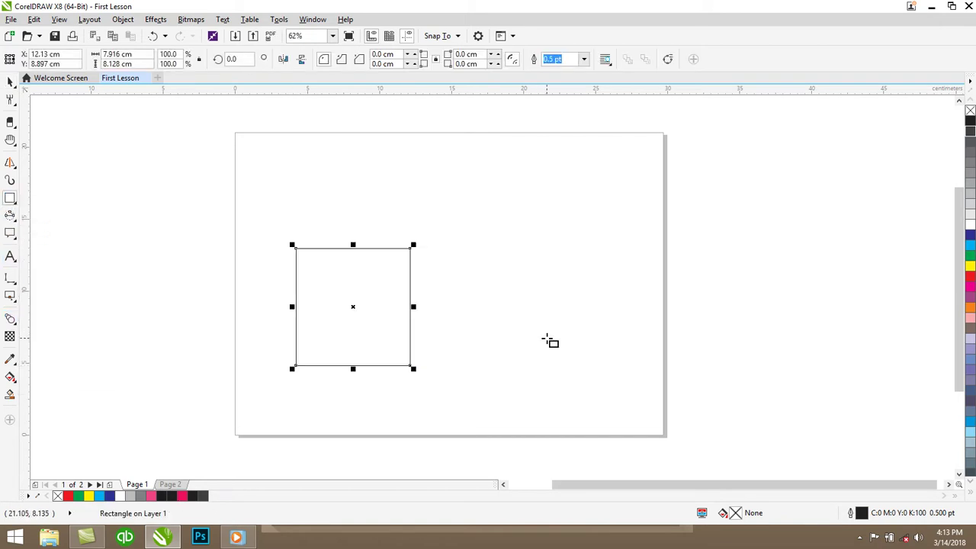
pyautogui.click(970, 246)
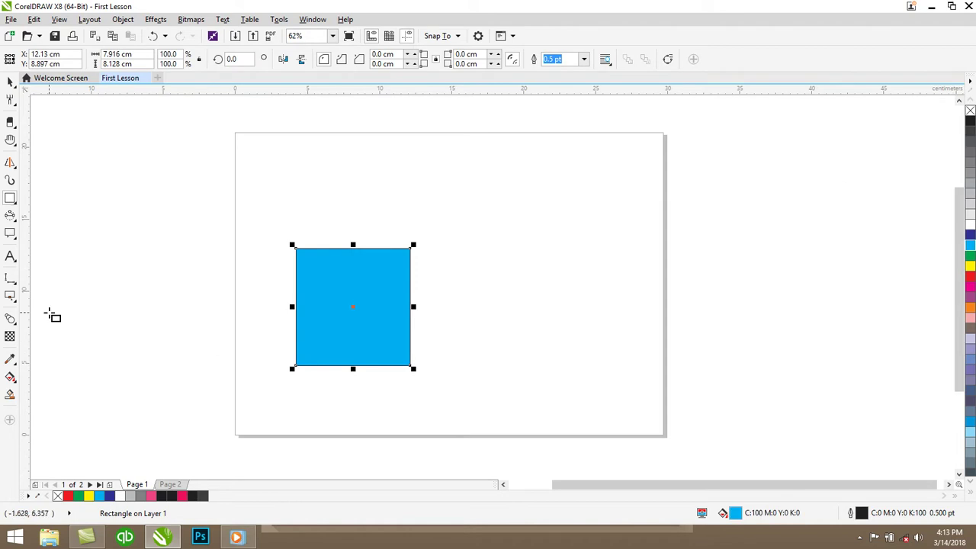
# Try a push and pull distortion from the square's upper-right corner, shift its centre along the upper edge, and clear the distortion
pyautogui.click(15, 322)
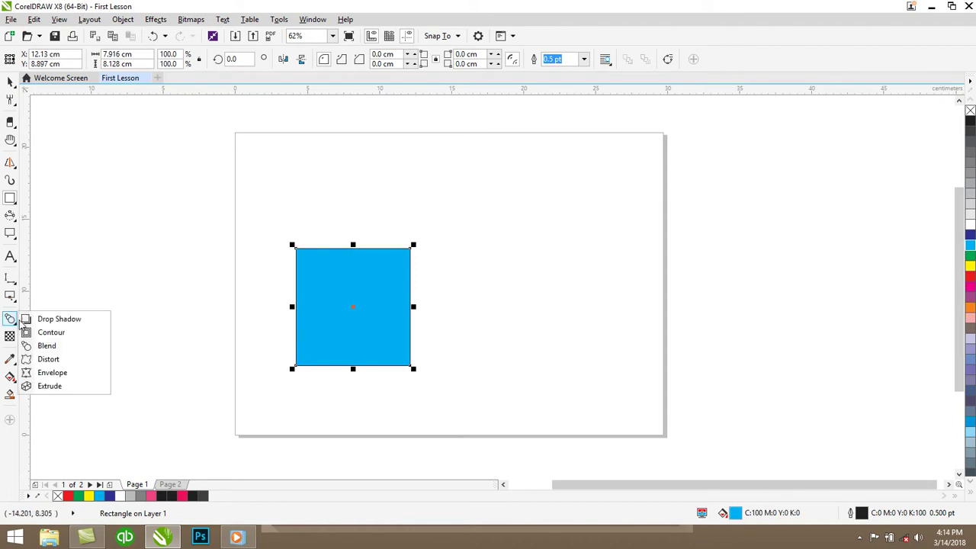
pyautogui.click(42, 359)
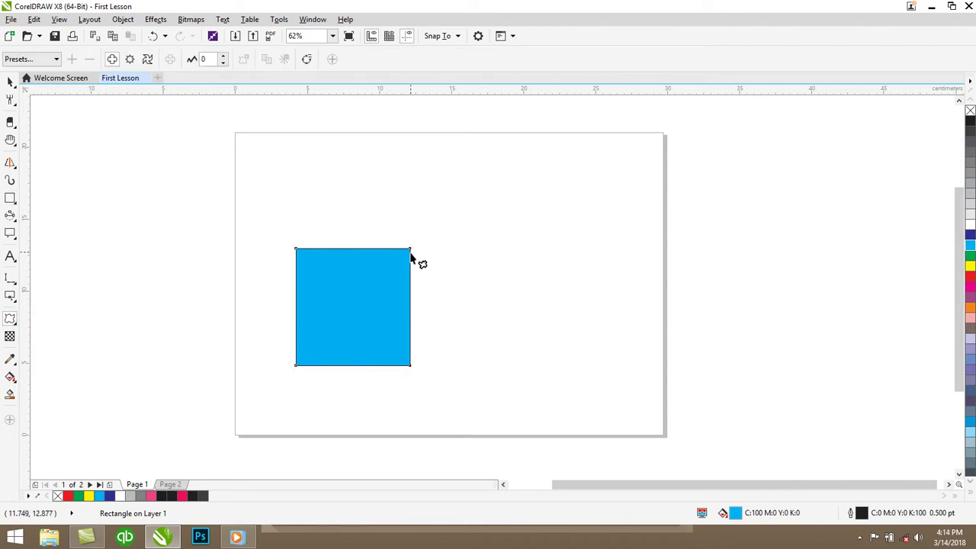
pyautogui.moveTo(413, 256); pyautogui.dragTo(378, 306)
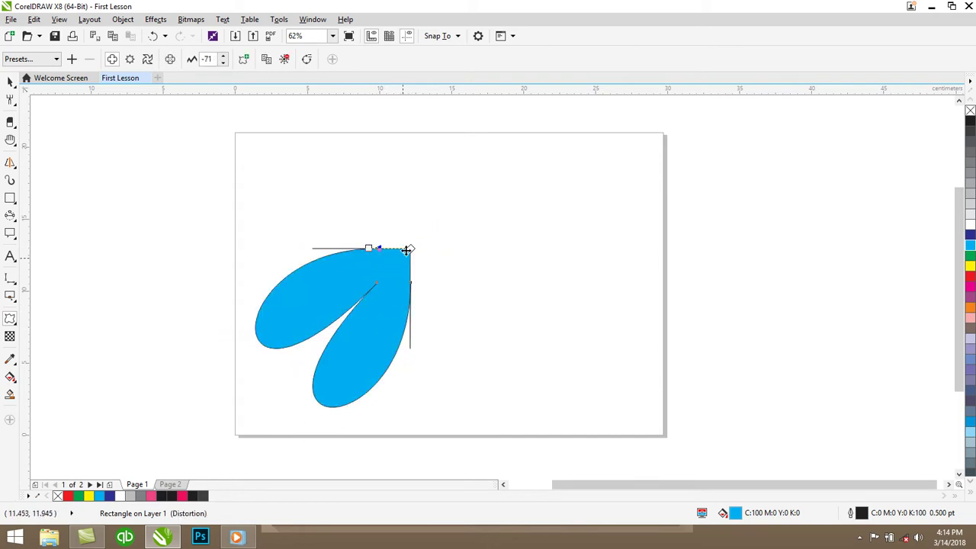
pyautogui.moveTo(412, 250); pyautogui.dragTo(371, 247)
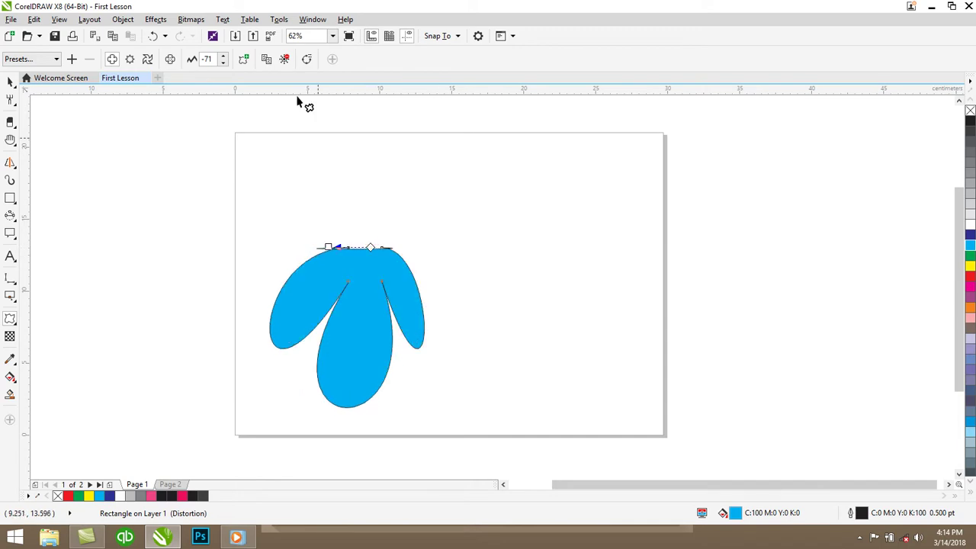
pyautogui.click(268, 60)
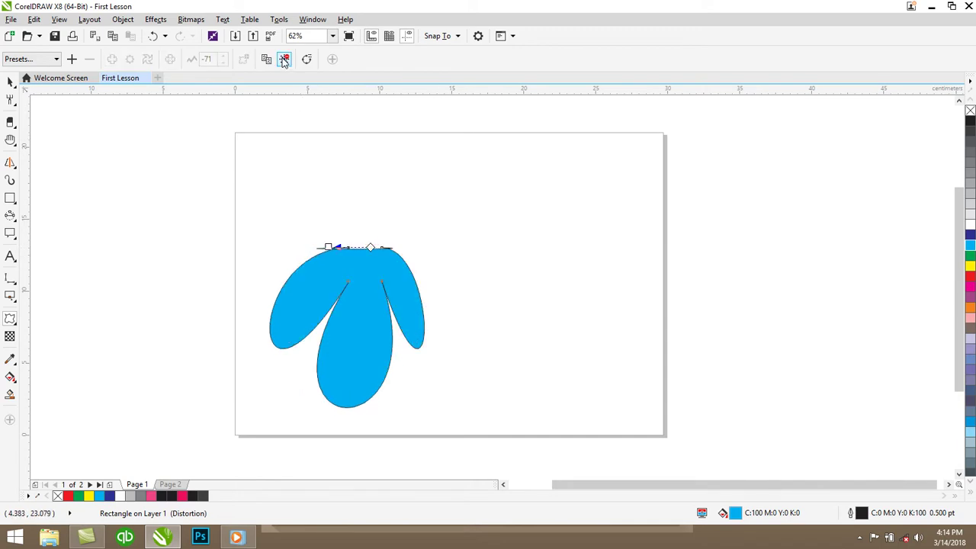
pyautogui.click(283, 59)
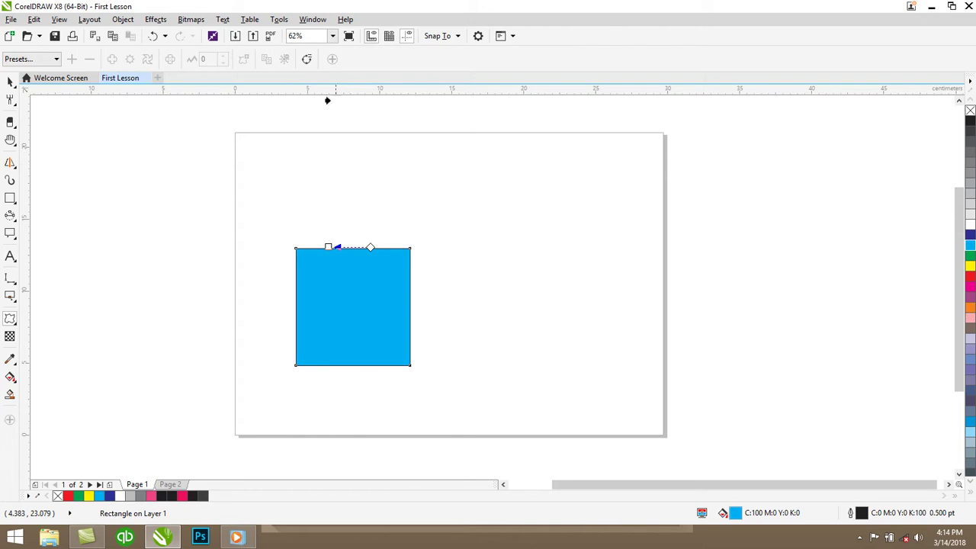
# Convert the square to curves and apply a push and pull distortion with amplitude 82, centred on the shape
pyautogui.click(307, 59)
pyautogui.moveTo(297, 252); pyautogui.dragTo(343, 283)
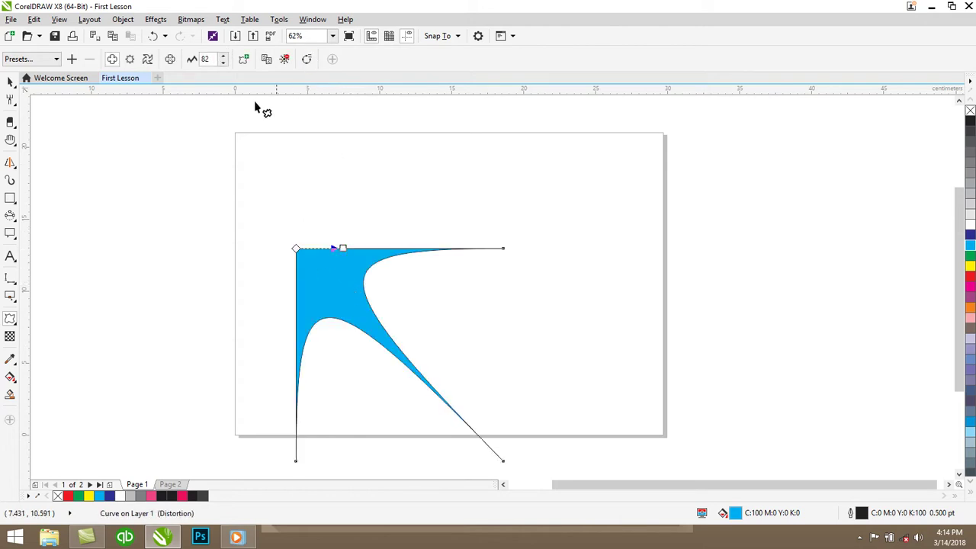
pyautogui.click(169, 60)
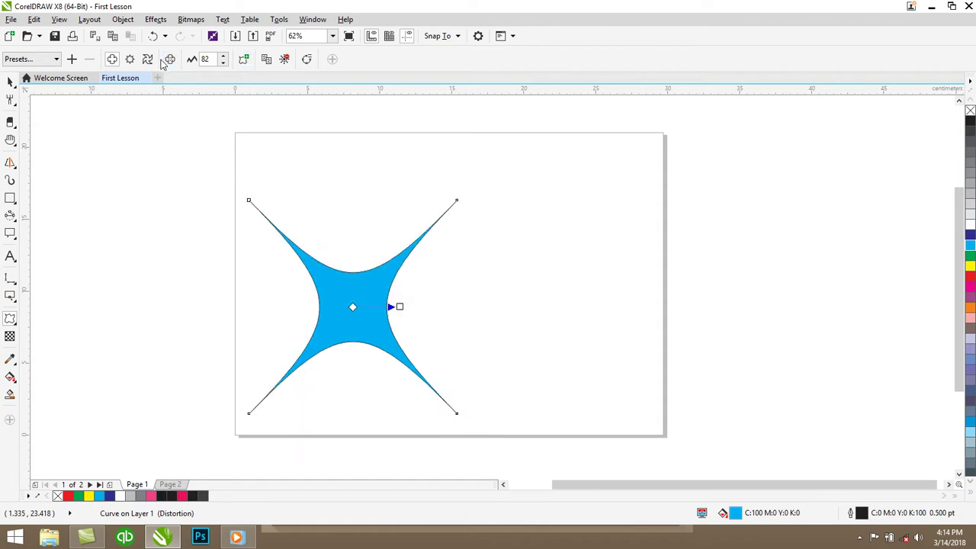
# Try a twister distortion on the four-pointed star, raising the complete rotations to 3 and lowering them back to 0
pyautogui.click(148, 61)
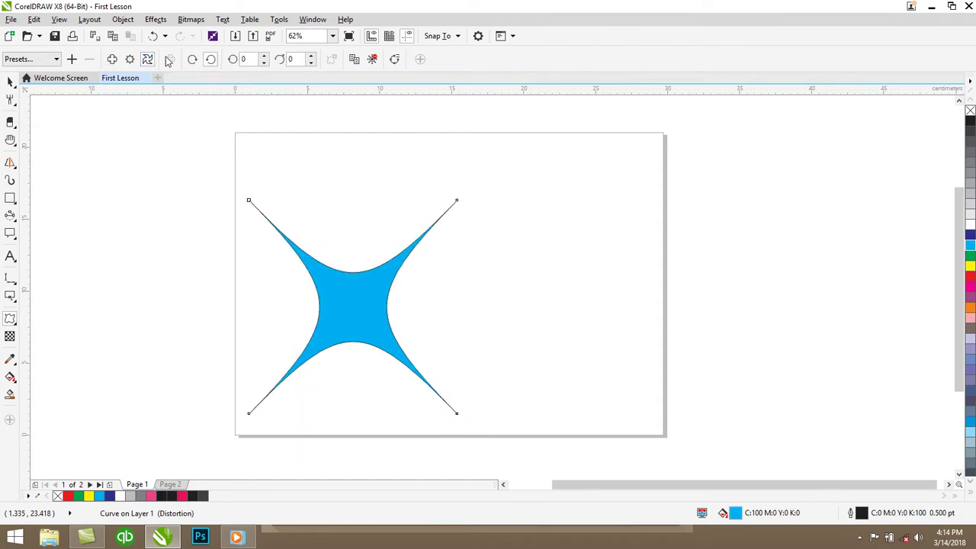
pyautogui.click(113, 60)
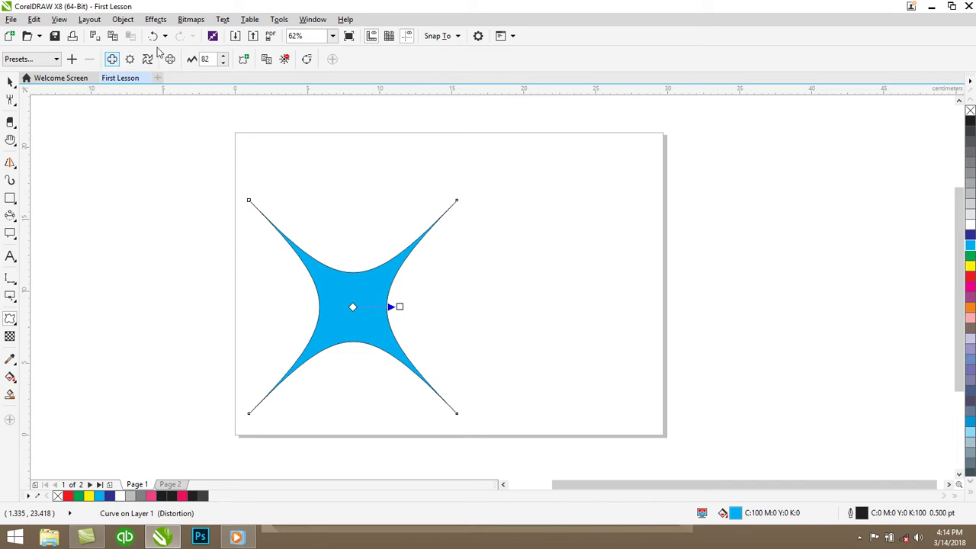
pyautogui.click(148, 60)
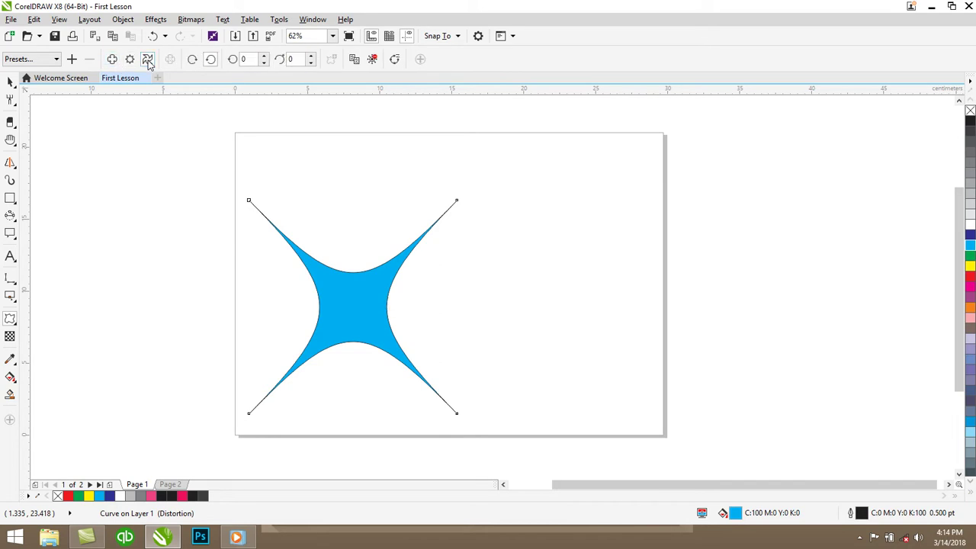
pyautogui.click(263, 59)
pyautogui.click(263, 59)
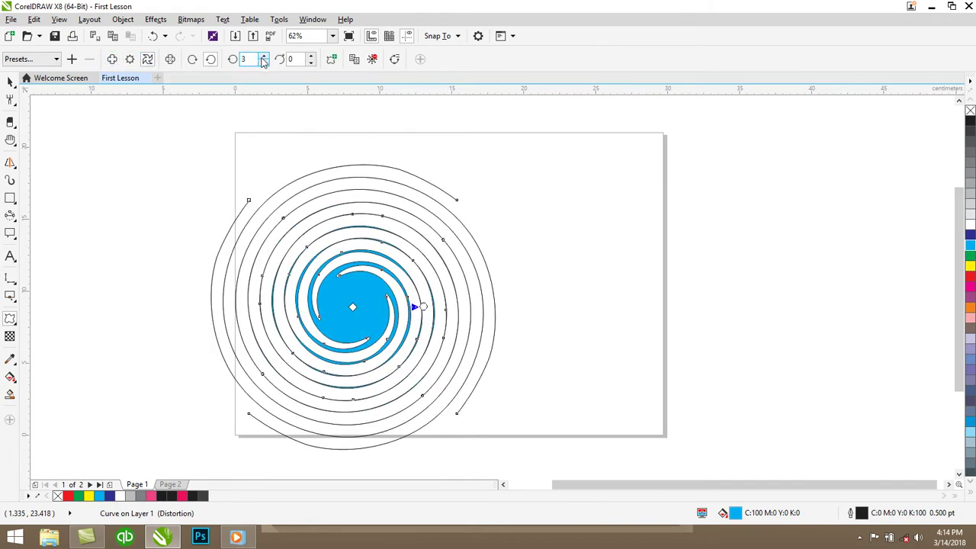
pyautogui.click(263, 63)
pyautogui.click(263, 64)
pyautogui.click(263, 64)
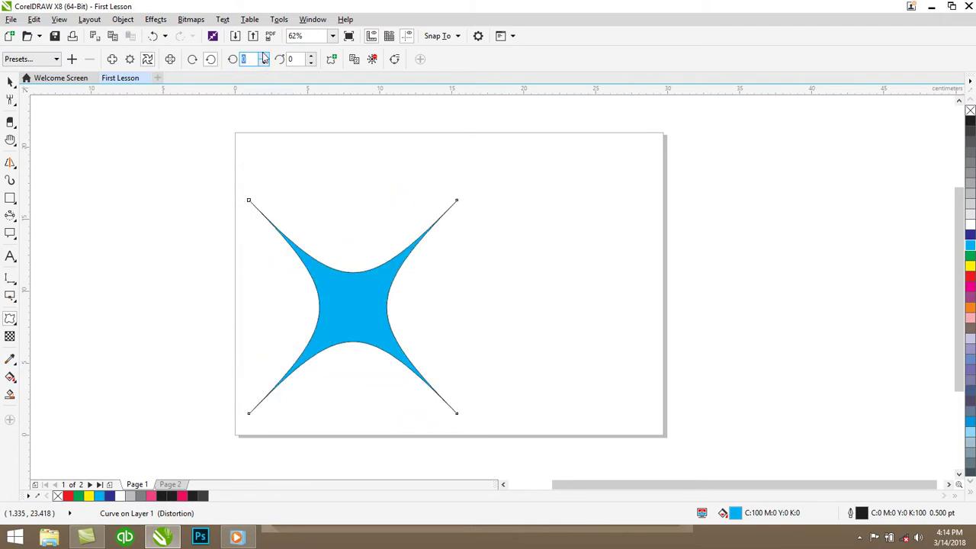
# Twist the star with 1 complete rotation and increase the additional degrees of the twister distortion
pyautogui.click(263, 59)
pyautogui.click(311, 57)
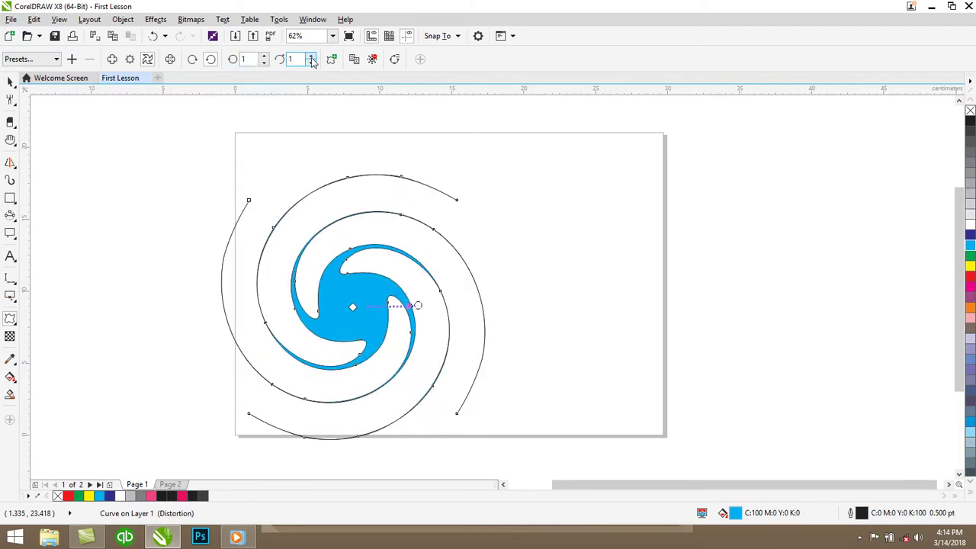
pyautogui.click(311, 58)
pyautogui.click(311, 58)
pyautogui.click(311, 58)
pyautogui.click(311, 58)
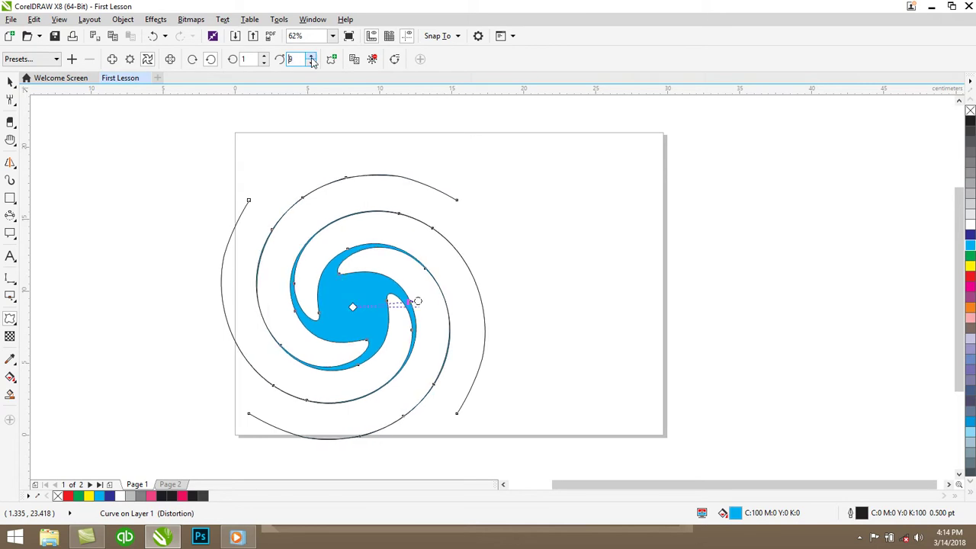
pyautogui.click(311, 58)
pyautogui.click(311, 57)
# Clear the twister distortion and try to copy distortion properties from the star itself
pyautogui.click(352, 61)
pyautogui.click(371, 63)
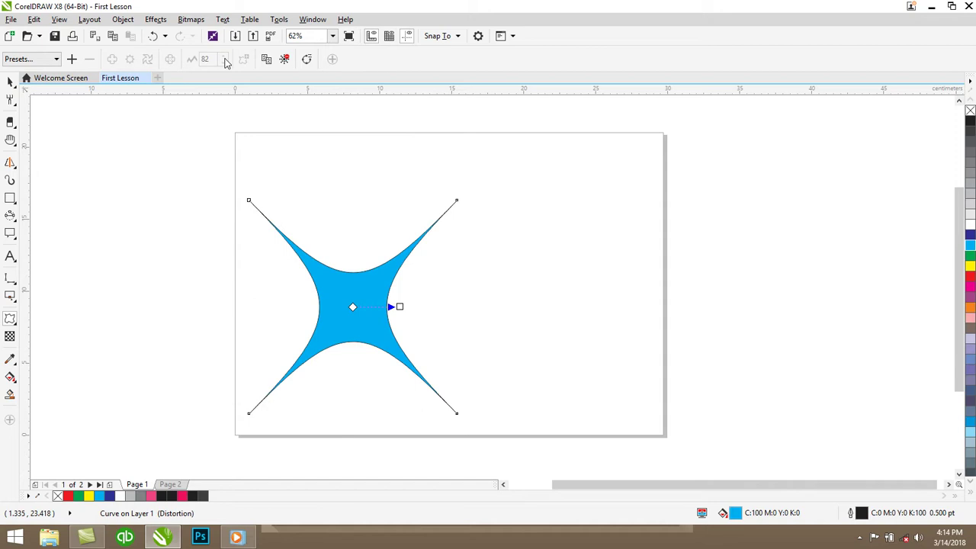
pyautogui.click(355, 313)
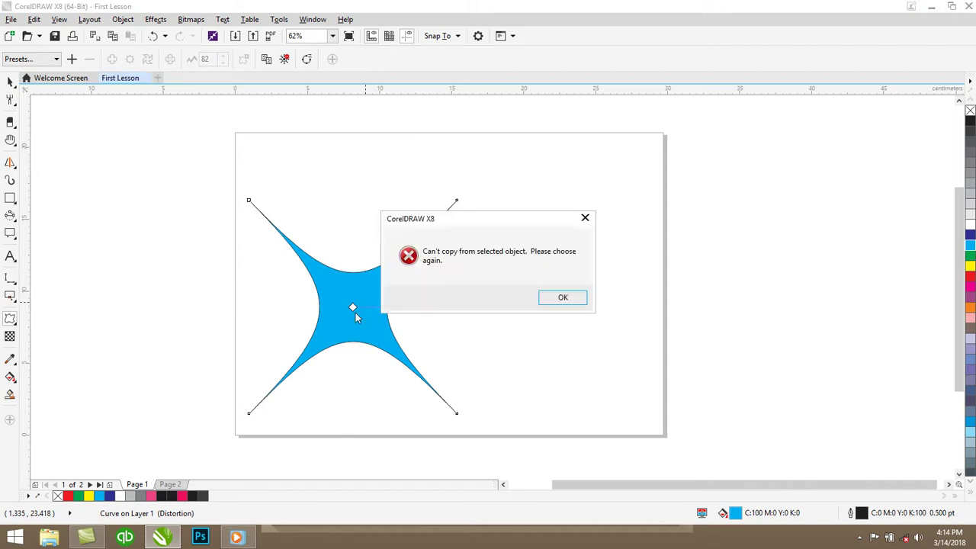
pyautogui.click(564, 298)
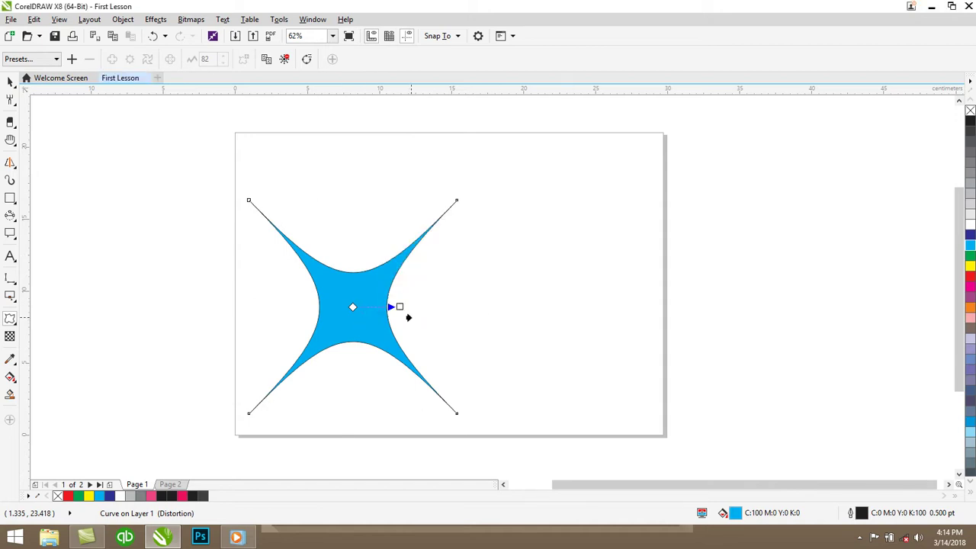
# Apply an envelope to the star, pull its upper middle node down into the shape and adjust that node's curve handles
pyautogui.click(10, 320)
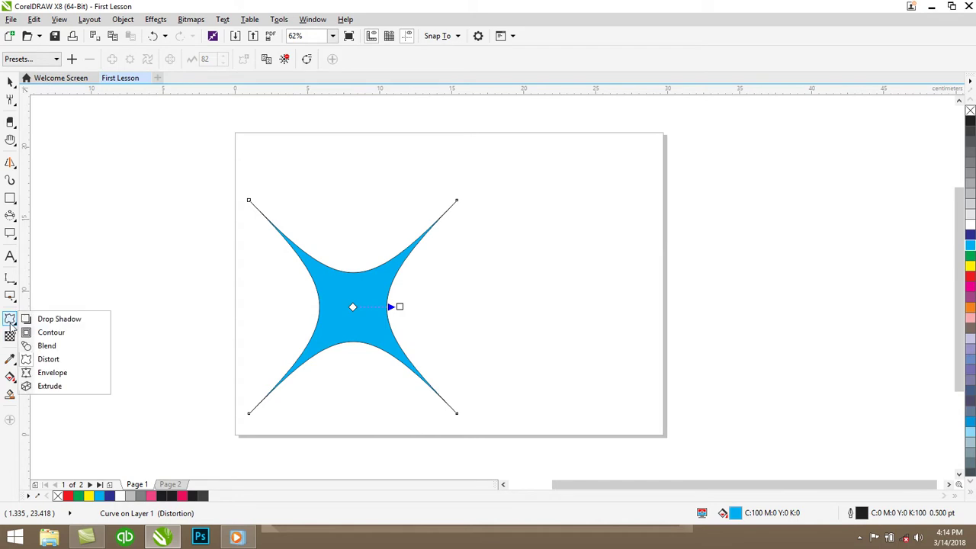
pyautogui.click(45, 370)
pyautogui.click(333, 305)
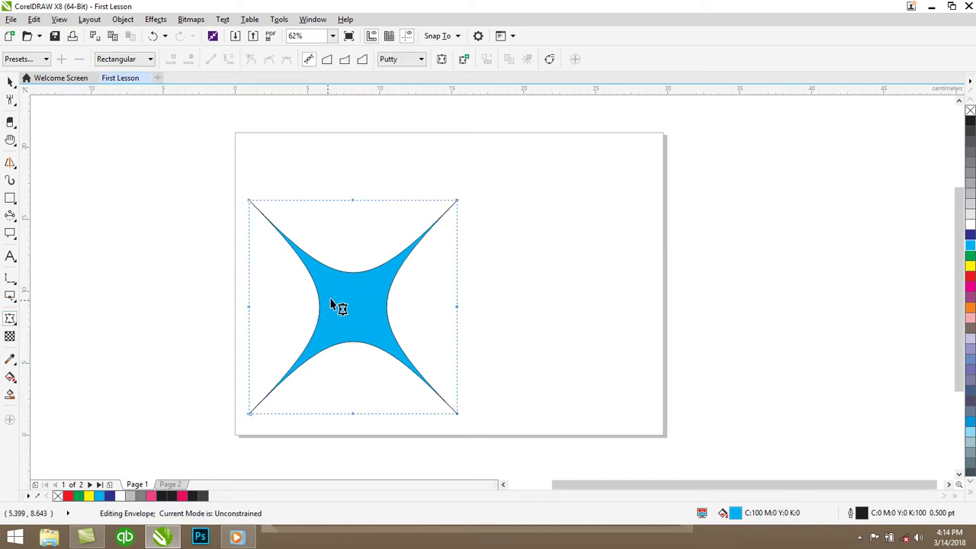
pyautogui.moveTo(353, 201); pyautogui.dragTo(350, 325)
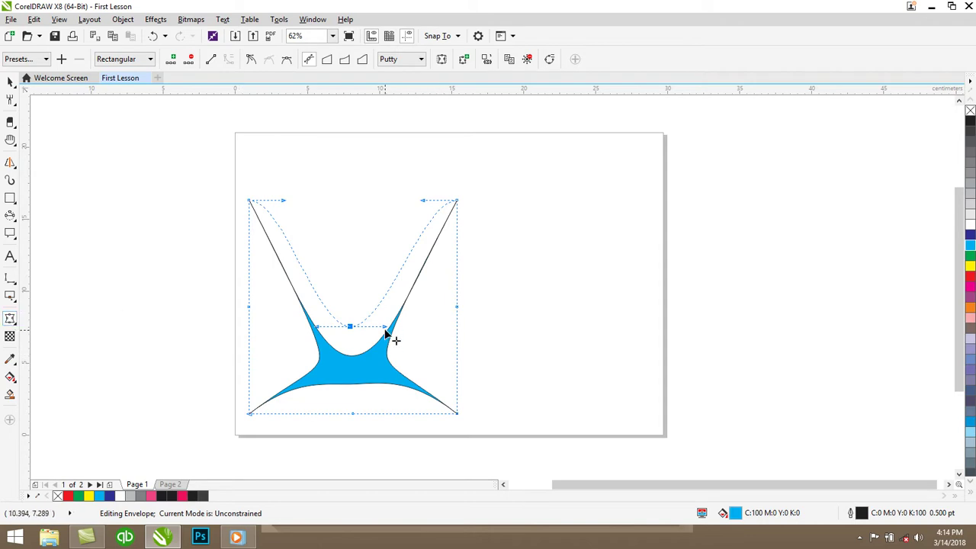
pyautogui.moveTo(385, 334); pyautogui.dragTo(371, 353)
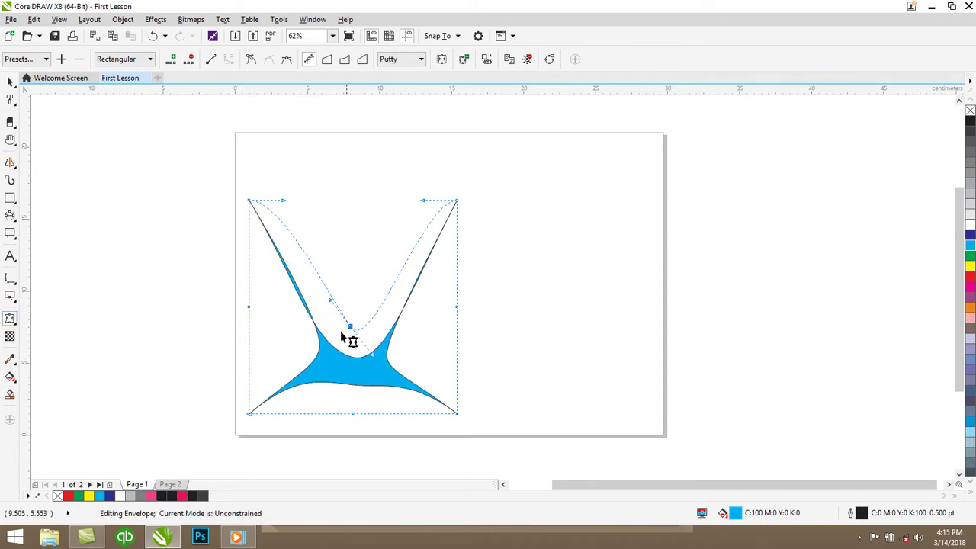
pyautogui.moveTo(332, 302); pyautogui.dragTo(321, 331)
pyautogui.click(11, 81)
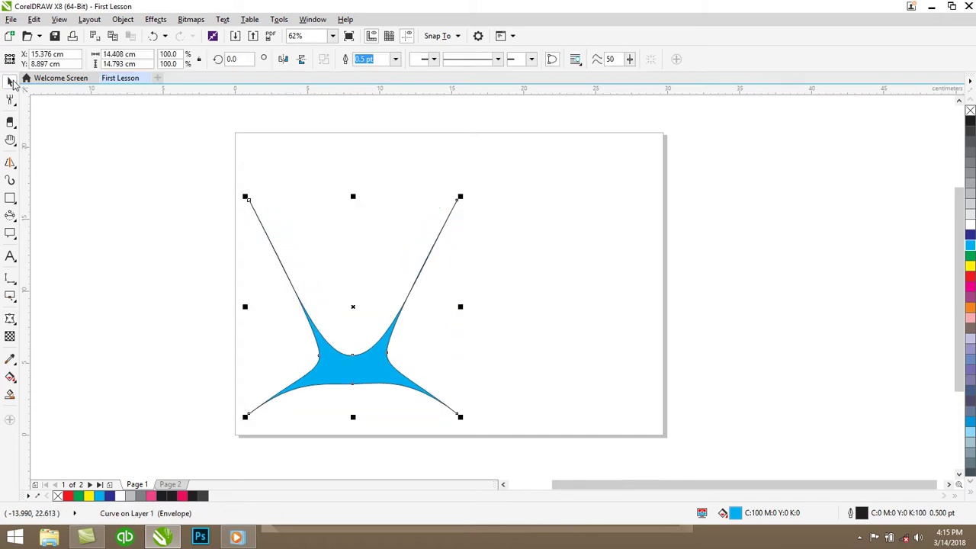
# Delete the star and draw a cyan-filled rectangle about 29.8 by 3.7 cm across the bottom of the page
pyautogui.press('Delete')
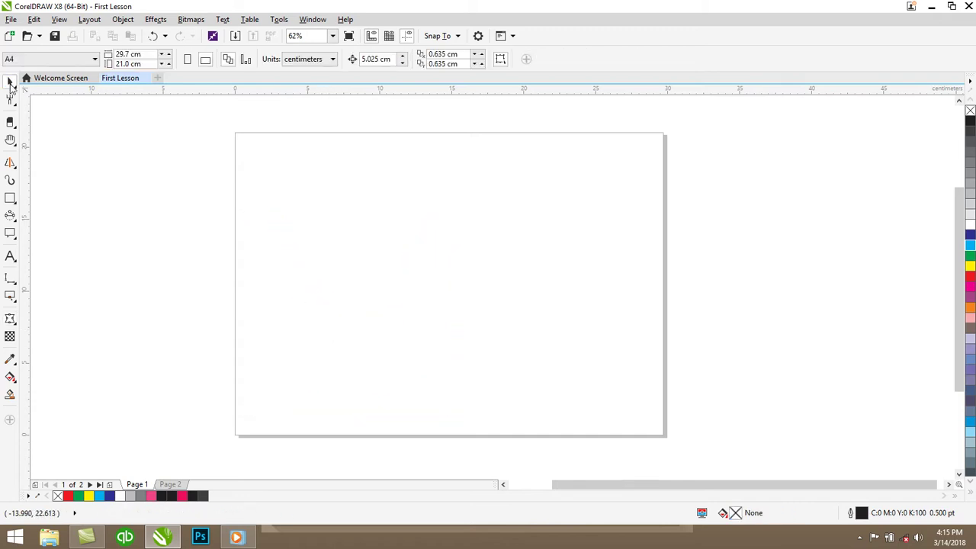
pyautogui.click(10, 198)
pyautogui.moveTo(235, 384); pyautogui.dragTo(664, 437)
pyautogui.click(971, 249)
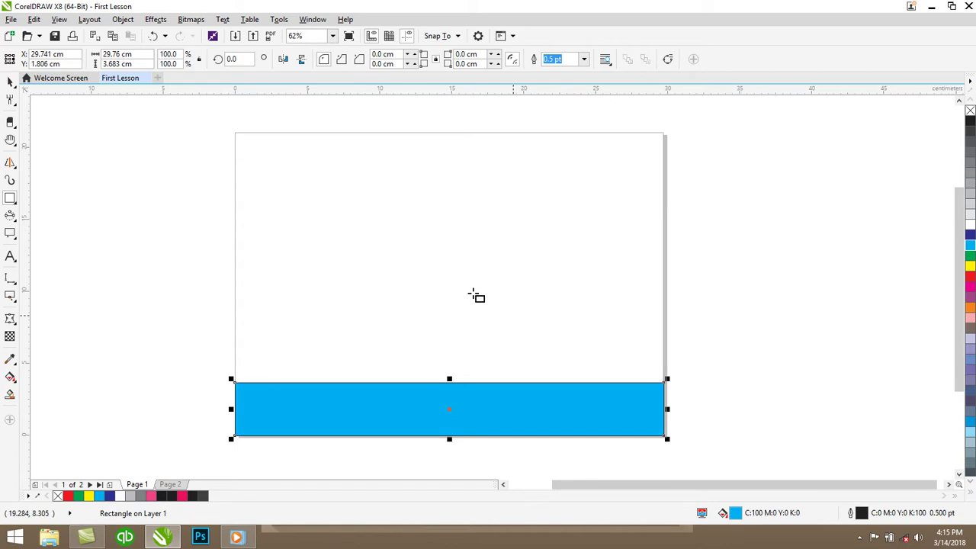
# Apply an envelope to the cyan rectangle, pull its upper middle node down and lower the upper-right corner's curve handle
pyautogui.click(10, 318)
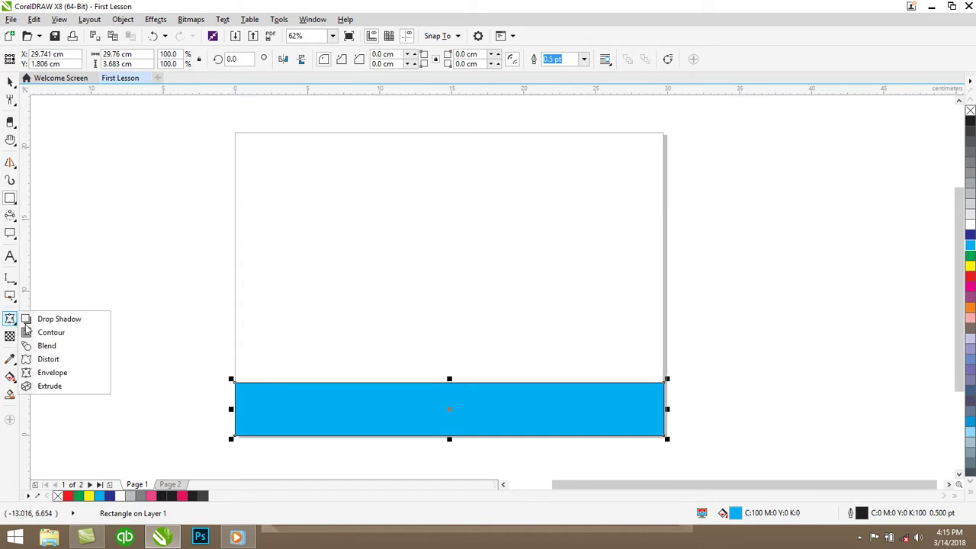
pyautogui.click(47, 372)
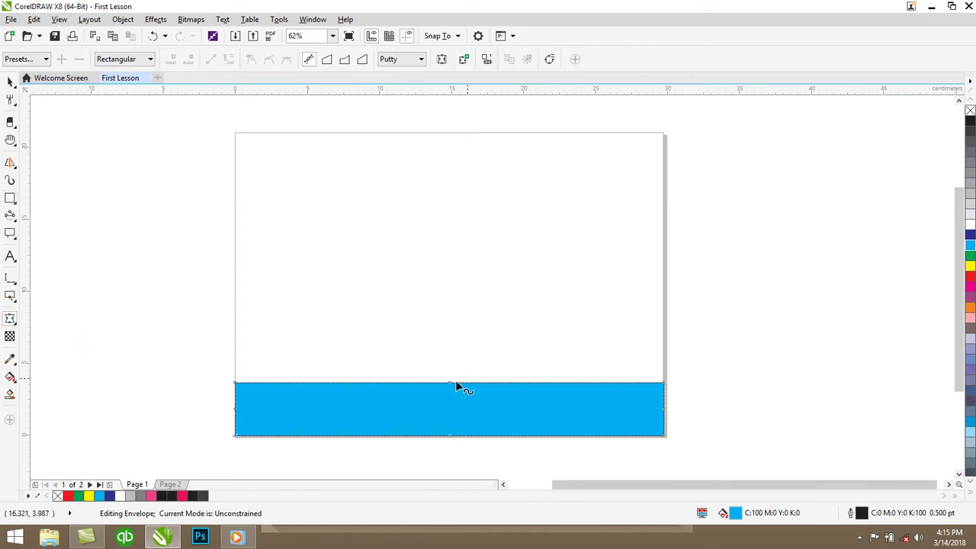
pyautogui.moveTo(450, 385); pyautogui.dragTo(449, 416)
pyautogui.moveTo(594, 386); pyautogui.dragTo(594, 432)
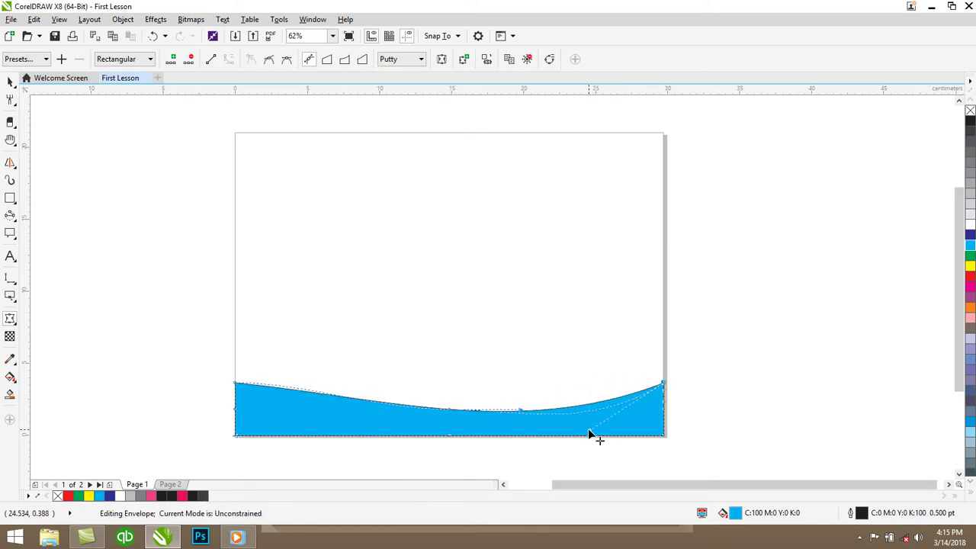
# Shape the envelope's upper edge into a wave by raising the left corner's curve handle, lowering the middle node's handle and lowering the right corner node
pyautogui.click(449, 414)
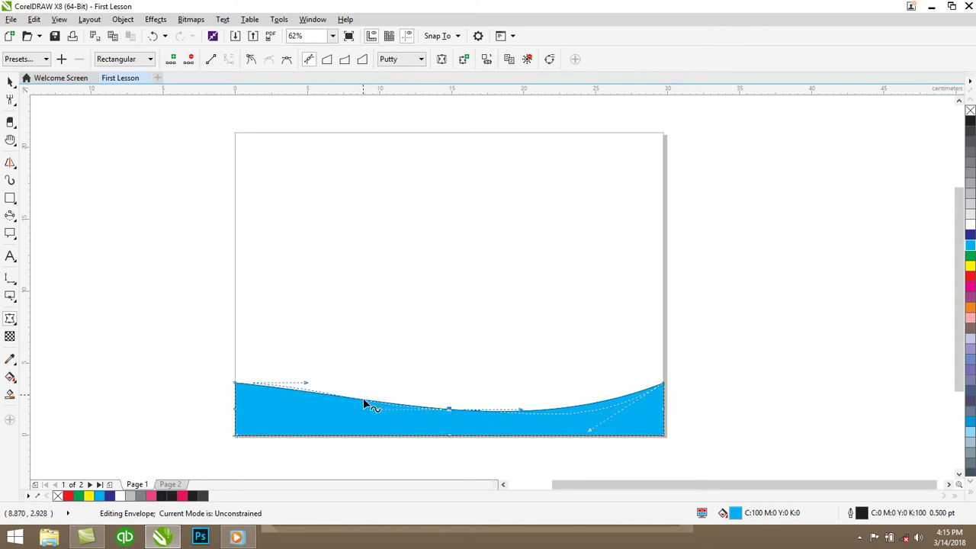
pyautogui.moveTo(308, 388); pyautogui.dragTo(310, 334)
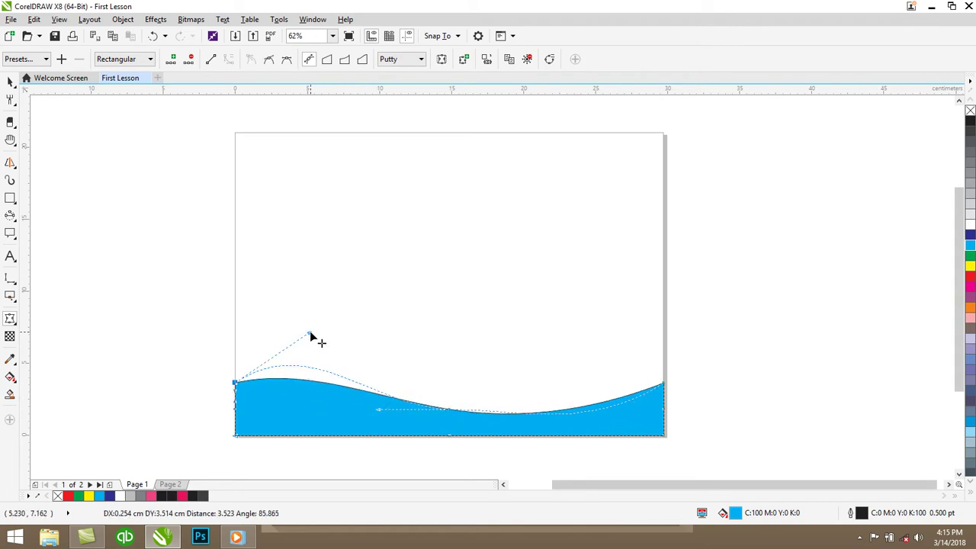
pyautogui.click(449, 410)
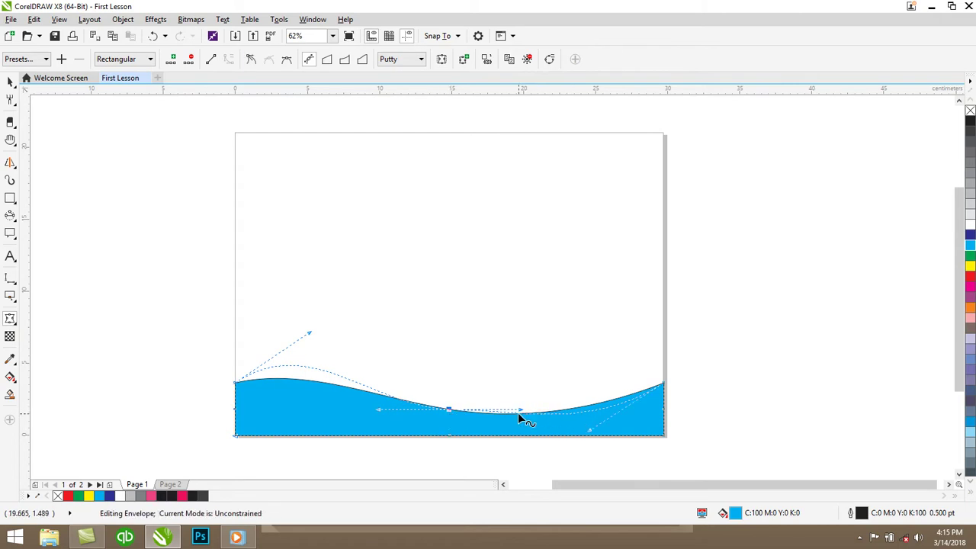
pyautogui.moveTo(520, 416); pyautogui.dragTo(518, 430)
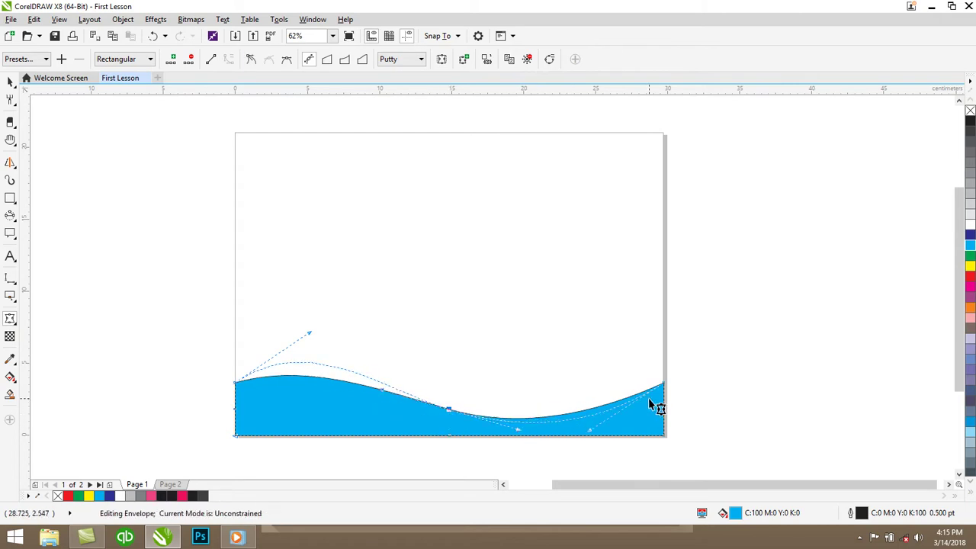
pyautogui.click(661, 387)
pyautogui.moveTo(661, 387); pyautogui.dragTo(663, 420)
pyautogui.moveTo(588, 462); pyautogui.dragTo(580, 443)
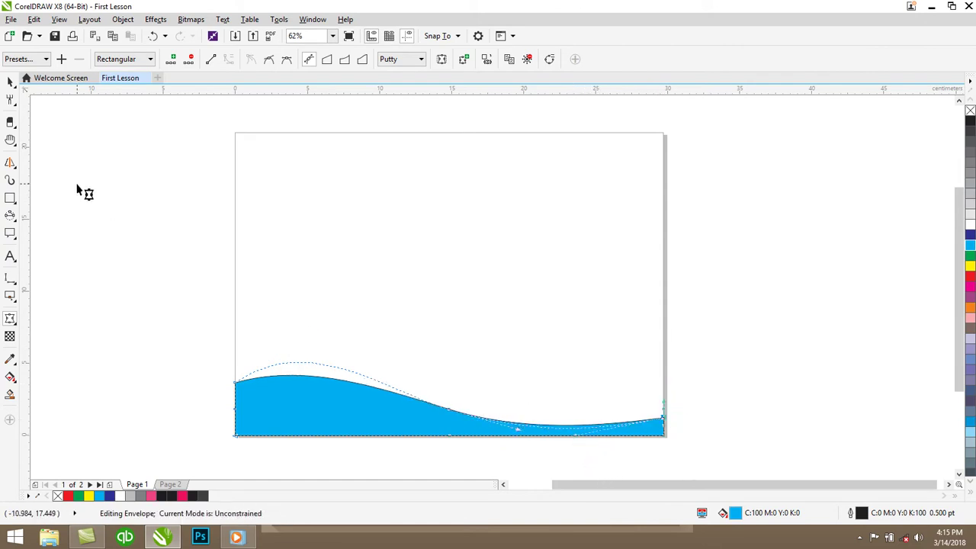
# Duplicate the wave shape and fill both the copy and the original black
pyautogui.click(9, 82)
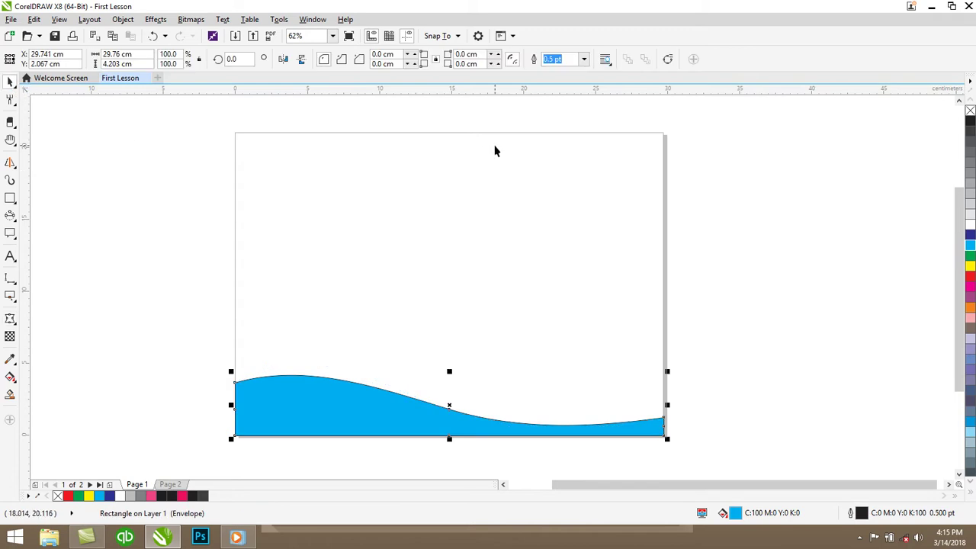
pyautogui.hotkey('ctrl', 'd')
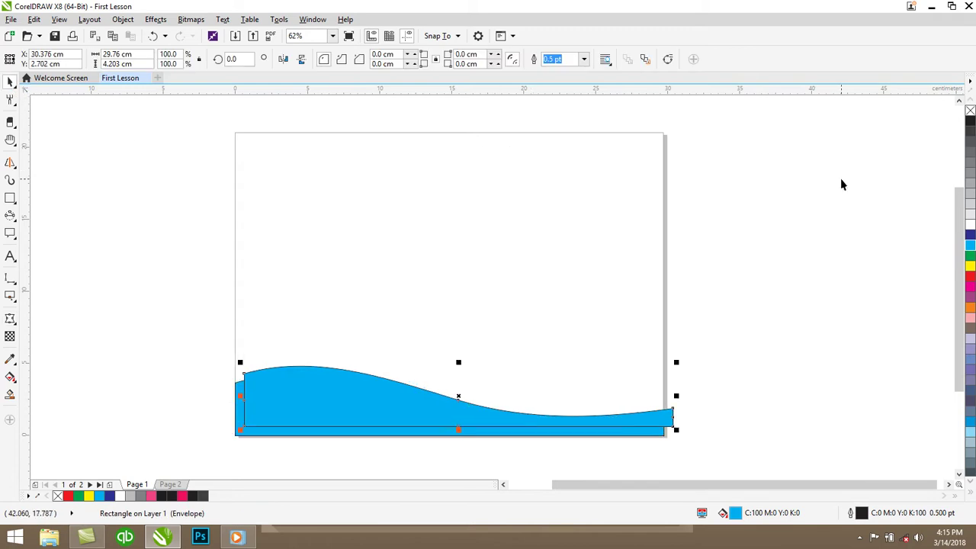
pyautogui.click(971, 125)
pyautogui.click(311, 441)
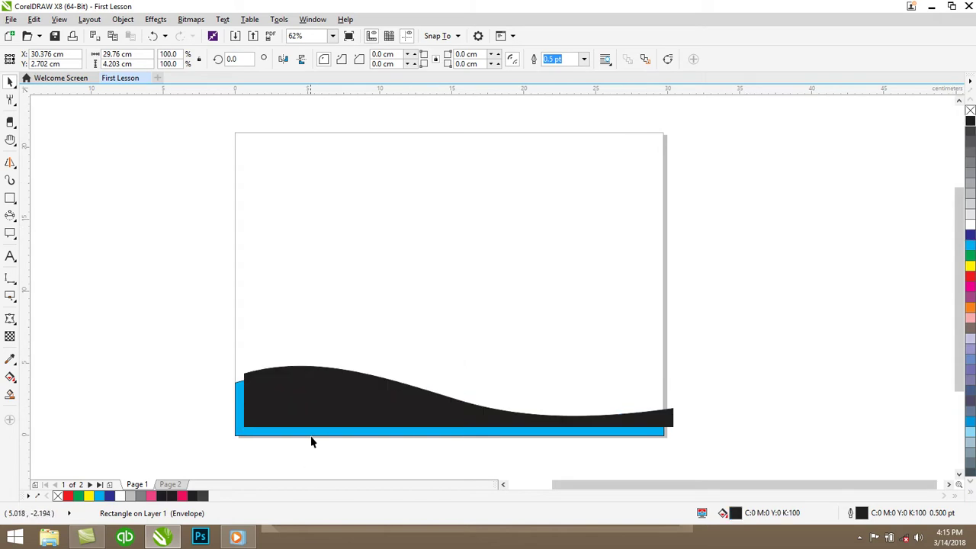
pyautogui.click(312, 435)
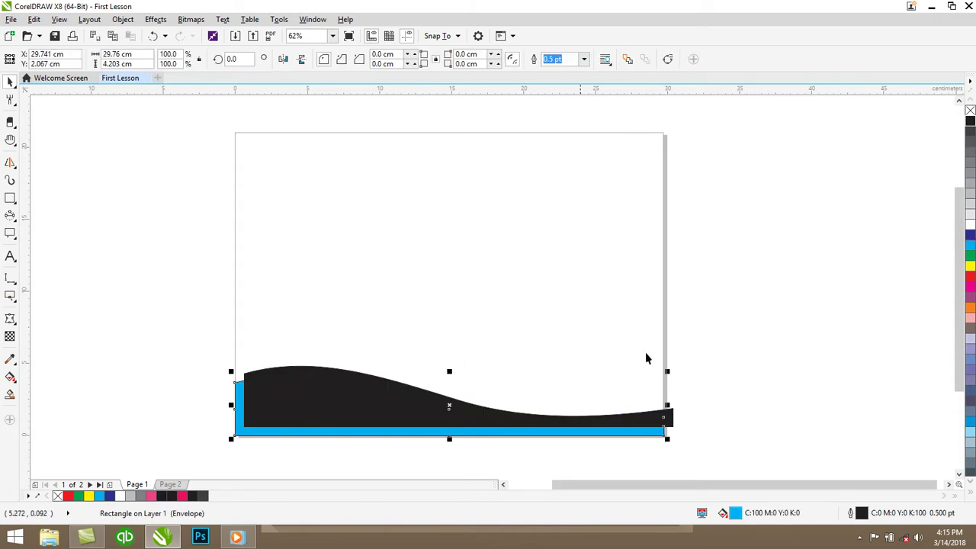
pyautogui.click(970, 113)
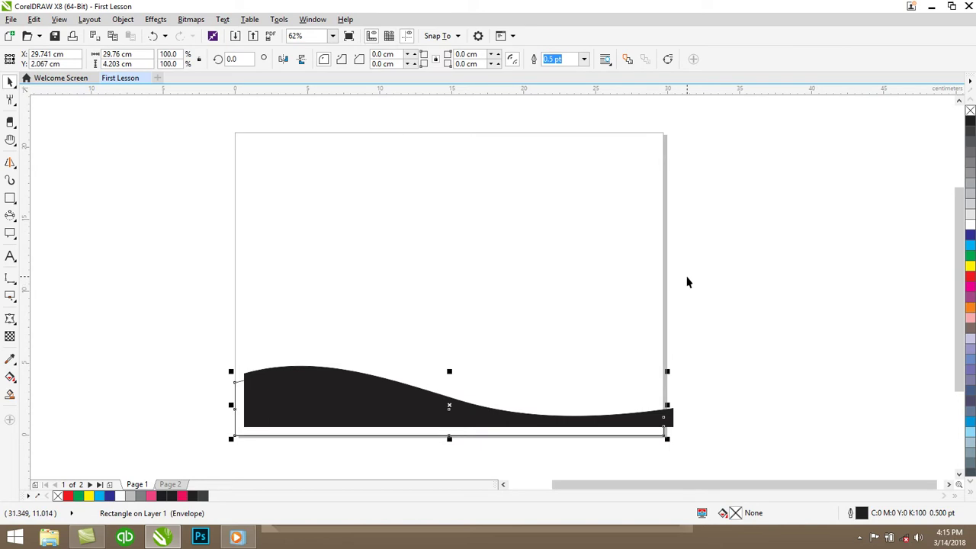
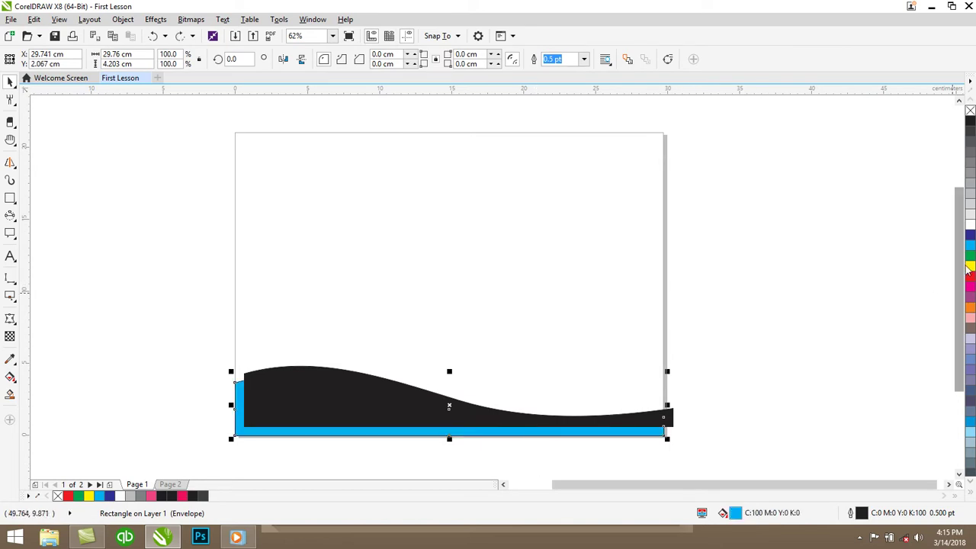
pyautogui.click(969, 119)
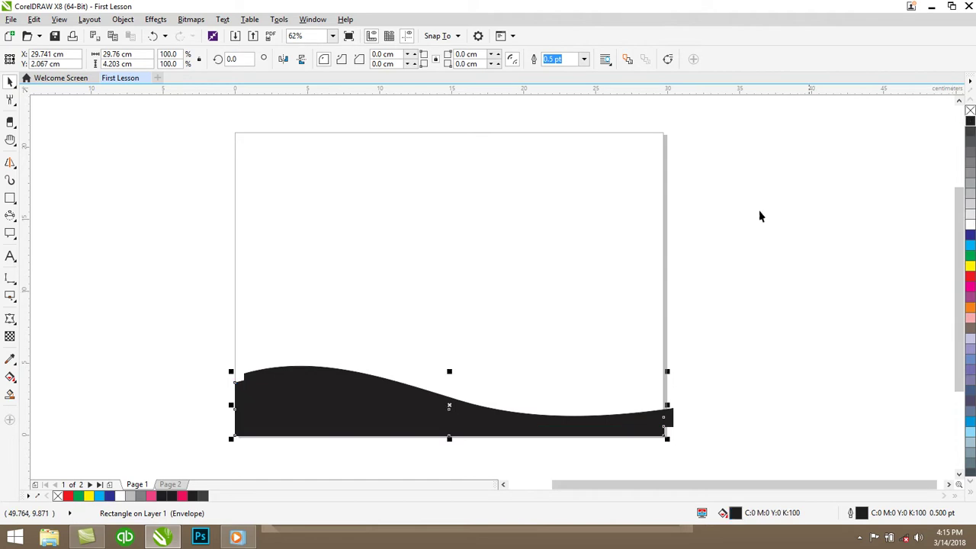
pyautogui.click(386, 392)
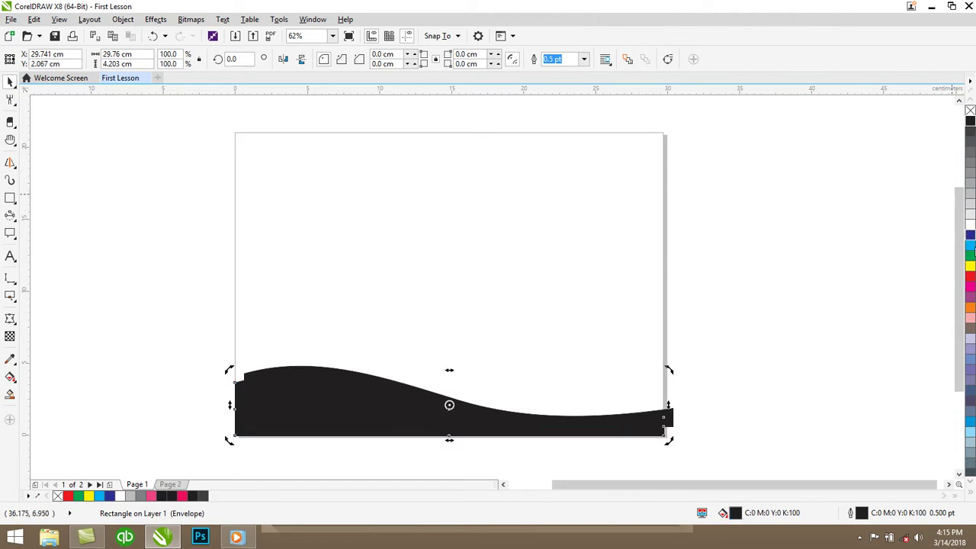
pyautogui.click(970, 276)
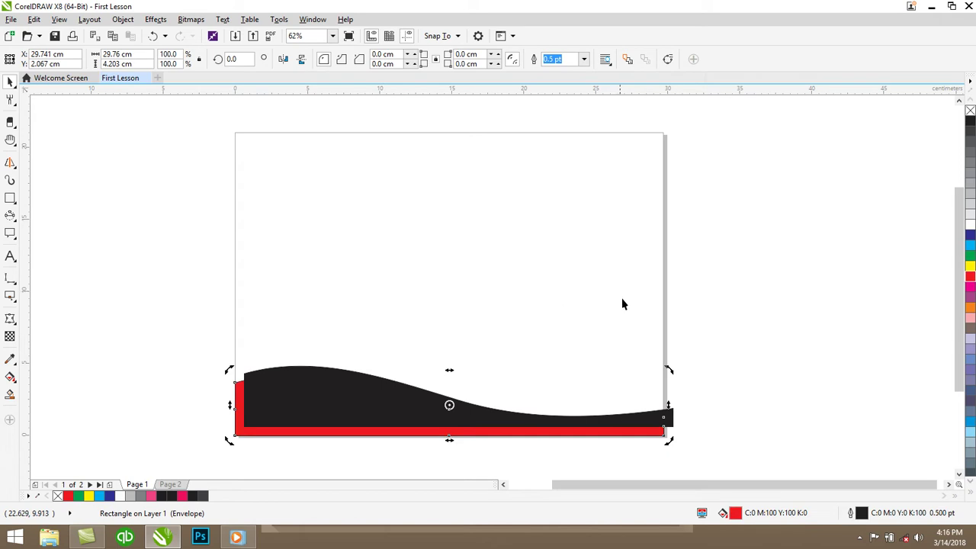
pyautogui.hotkey('ctrl', 'z')
# Fill the offset duplicate wave in front red
pyautogui.press('Escape')
pyautogui.click(329, 382)
pyautogui.click(970, 276)
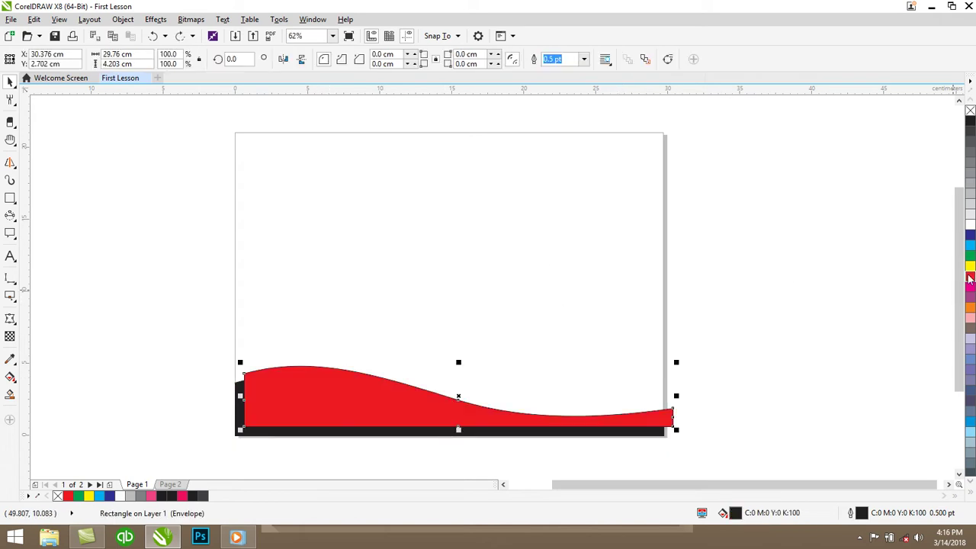
# Align the red wave over the black one and shrink its height from the top to about 3.35 cm
pyautogui.moveTo(352, 376); pyautogui.dragTo(347, 396)
pyautogui.press('Down')
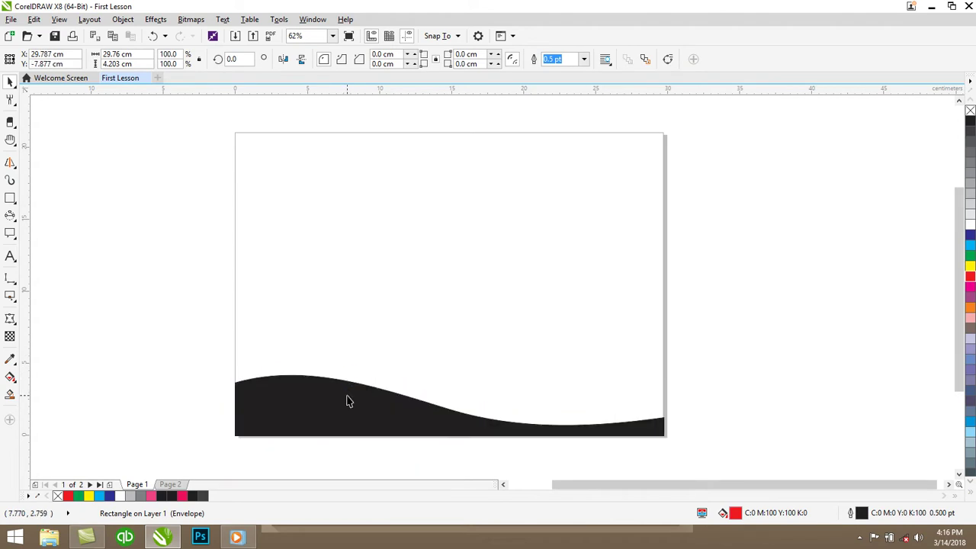
pyautogui.hotkey('ctrl', 'z')
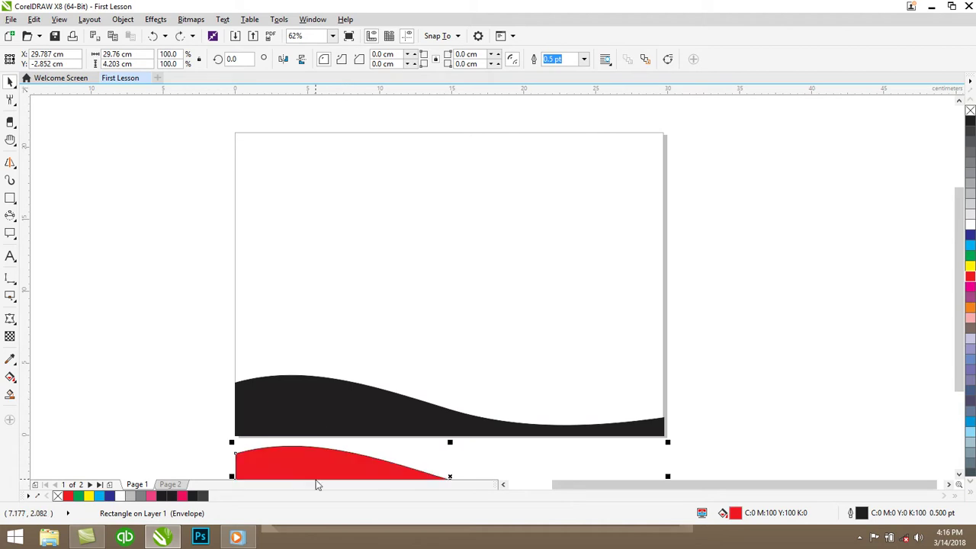
pyautogui.moveTo(316, 464); pyautogui.dragTo(316, 398)
pyautogui.moveTo(447, 379); pyautogui.dragTo(447, 383)
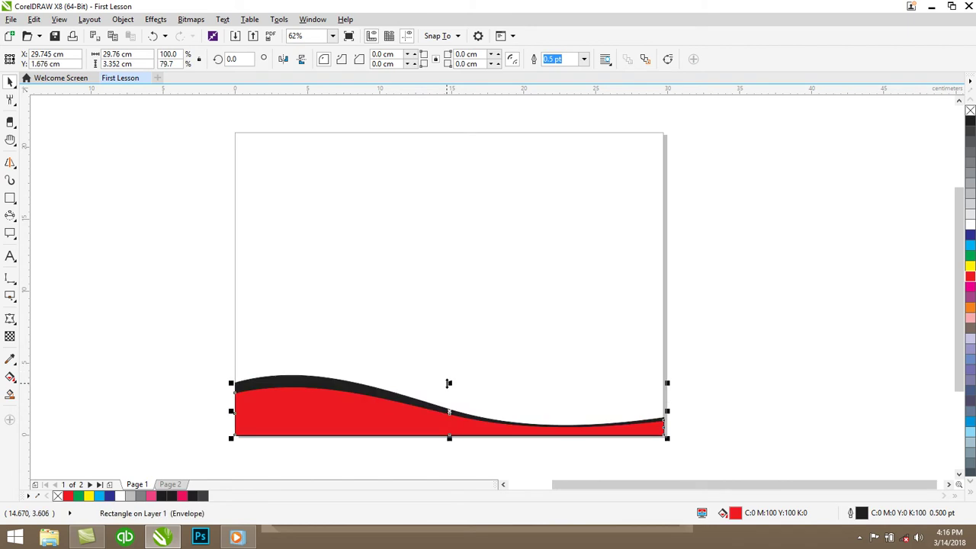
# Duplicate the red wave, align the copy with the page's lower edge, reduce its height to about 2.76 cm and fill it green
pyautogui.click(464, 328)
pyautogui.click(363, 406)
pyautogui.hotkey('ctrl', 'd')
pyautogui.moveTo(363, 404); pyautogui.dragTo(353, 414)
pyautogui.moveTo(450, 383); pyautogui.dragTo(449, 392)
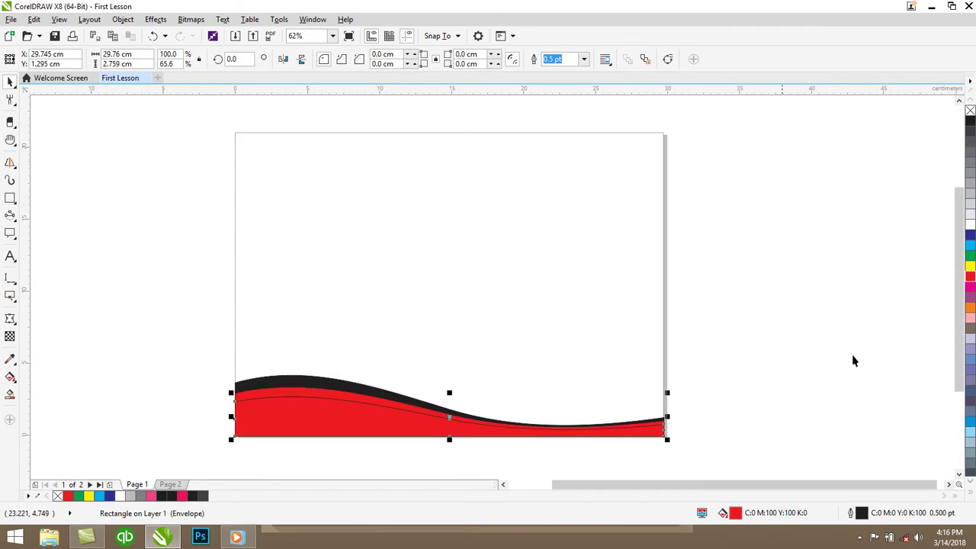
pyautogui.click(970, 257)
pyautogui.click(852, 233)
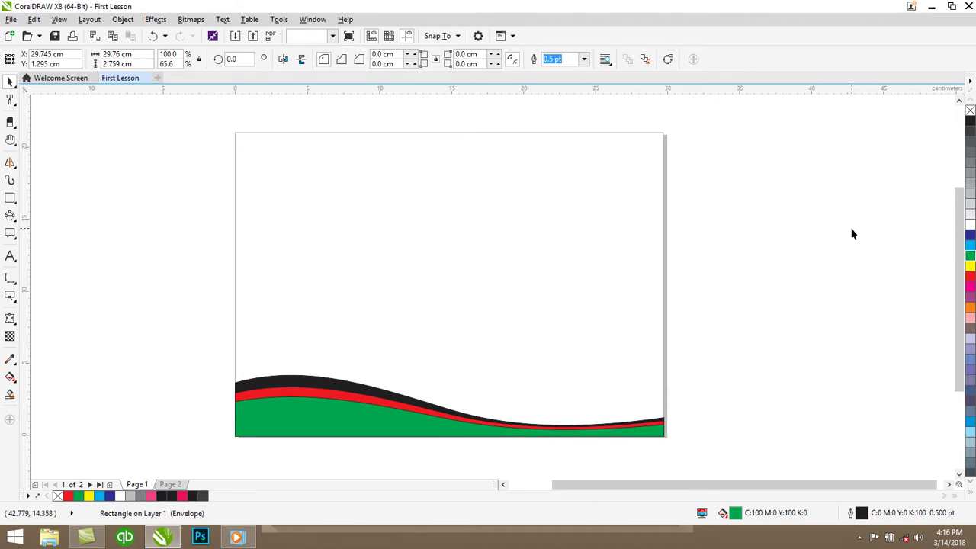
# Delete all three waves and draw a rectangle about 9.1 by 9.7 cm on the page, filled with 60% black
pyautogui.hotkey('ctrl', 'a')
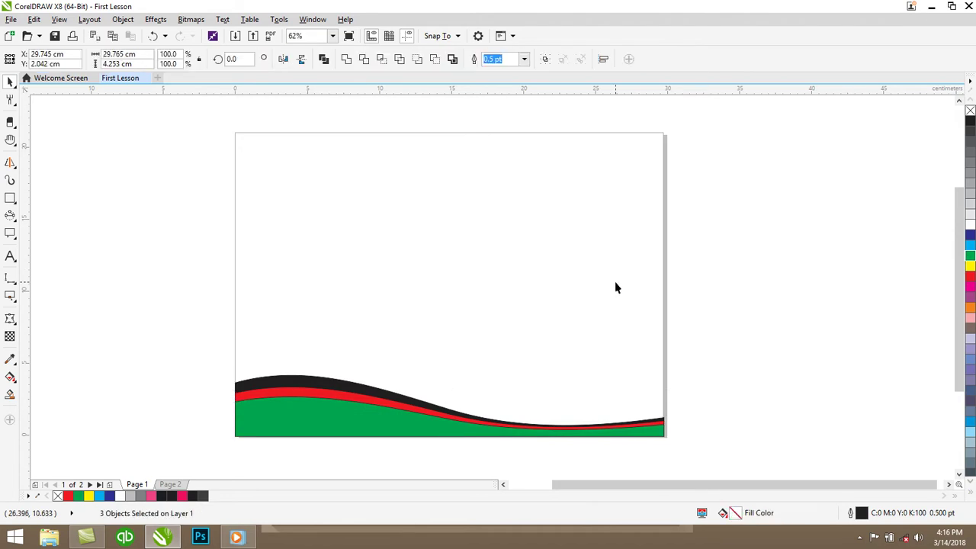
pyautogui.press('Delete')
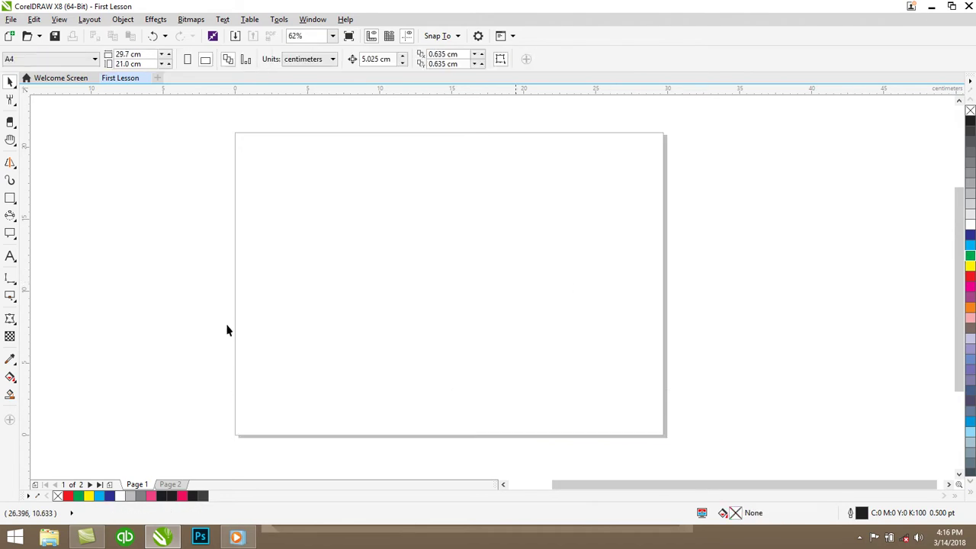
pyautogui.click(11, 321)
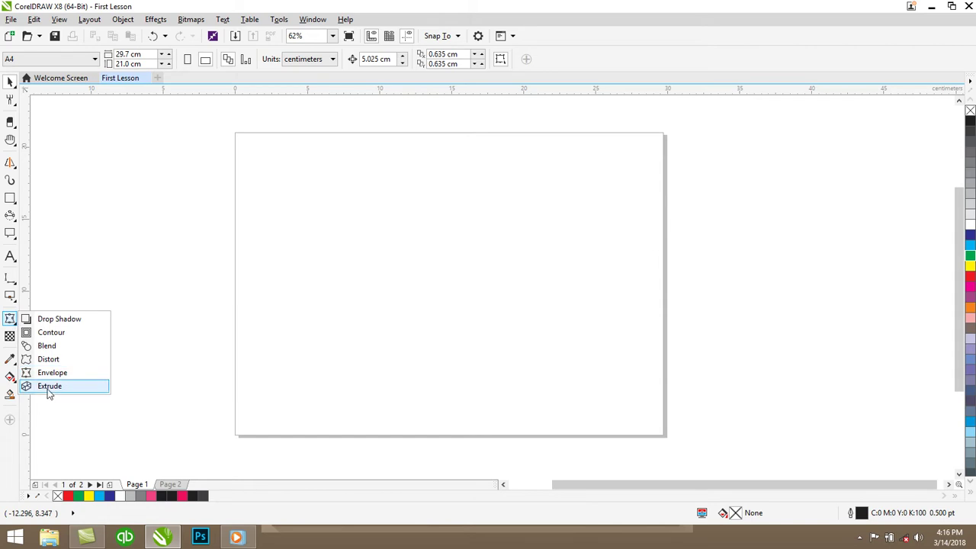
pyautogui.click(142, 288)
pyautogui.click(11, 200)
pyautogui.moveTo(319, 200); pyautogui.dragTo(455, 345)
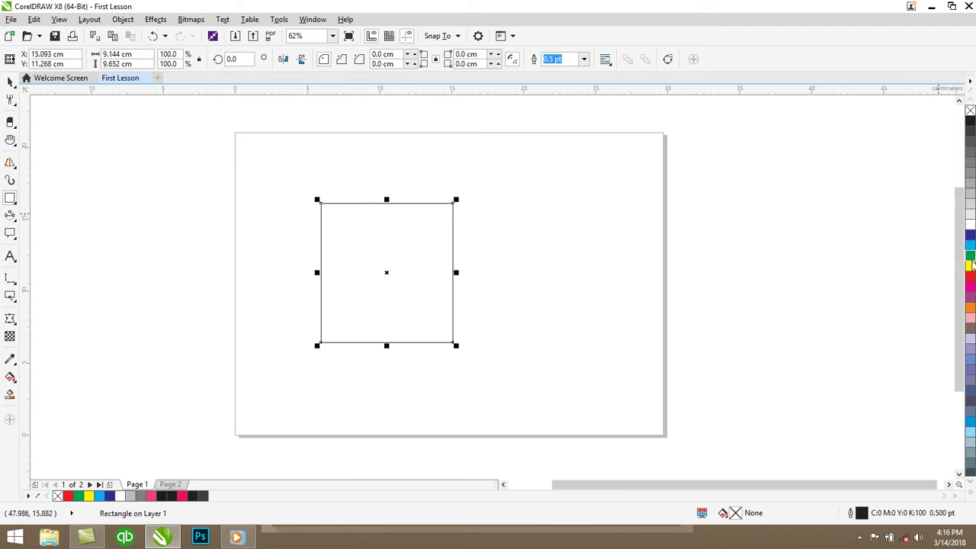
pyautogui.click(970, 166)
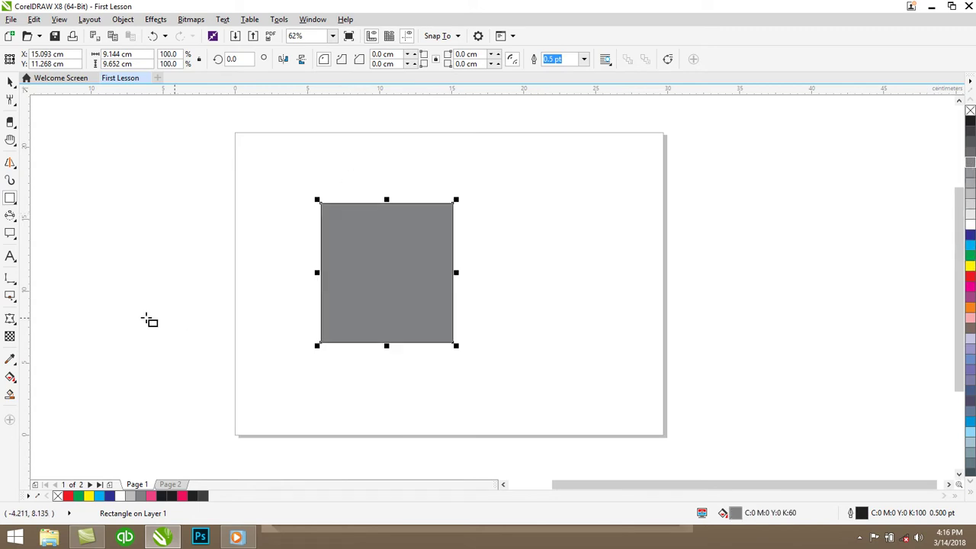
# Apply an extrusion to the grey rectangle, pulling from its centre towards its upper-left corner
pyautogui.click(11, 319)
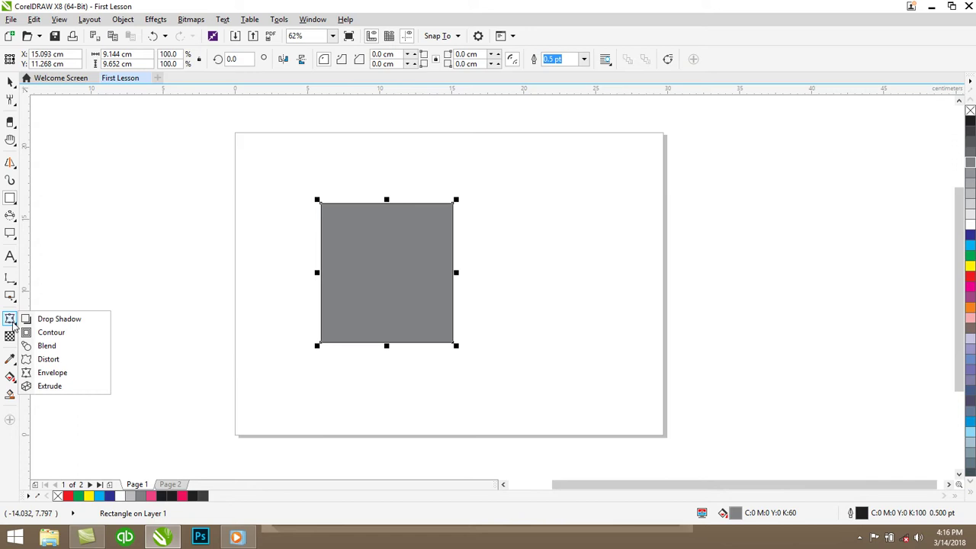
pyautogui.click(45, 382)
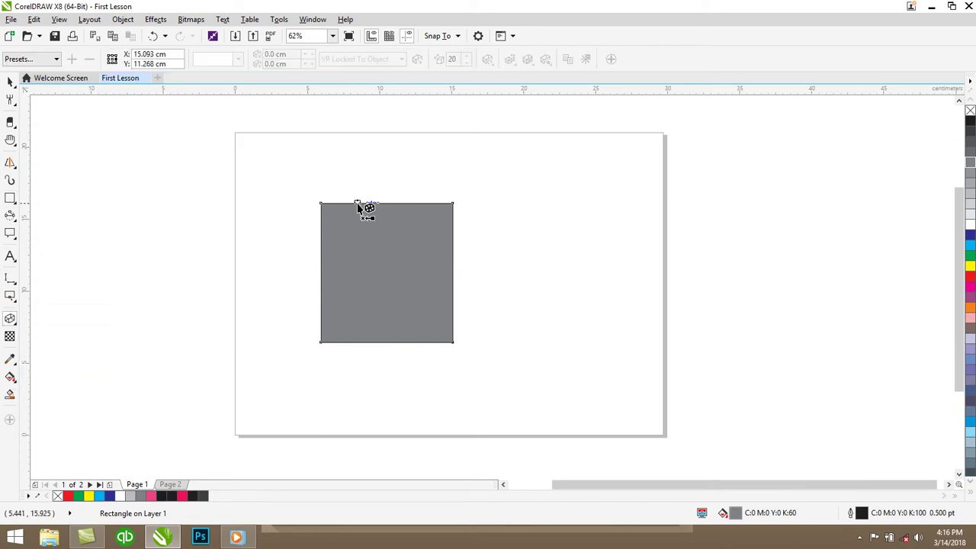
pyautogui.click(390, 212)
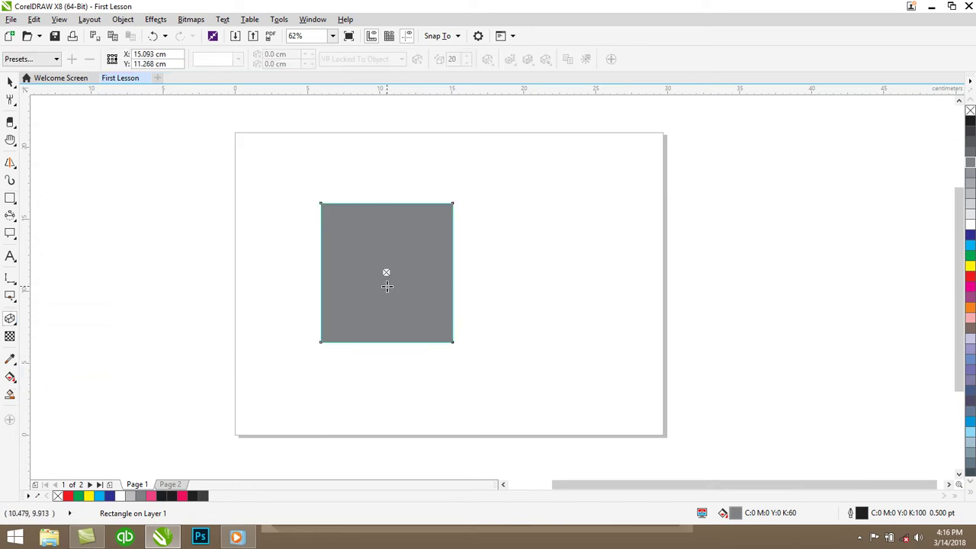
pyautogui.moveTo(386, 286); pyautogui.dragTo(320, 204)
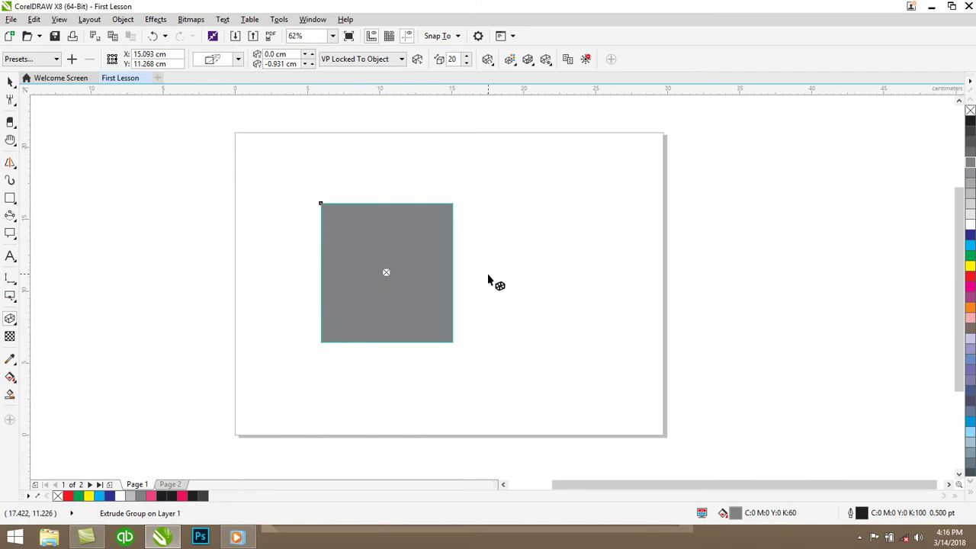
# Delete the extruded grey rectangle from the page
pyautogui.click(301, 252)
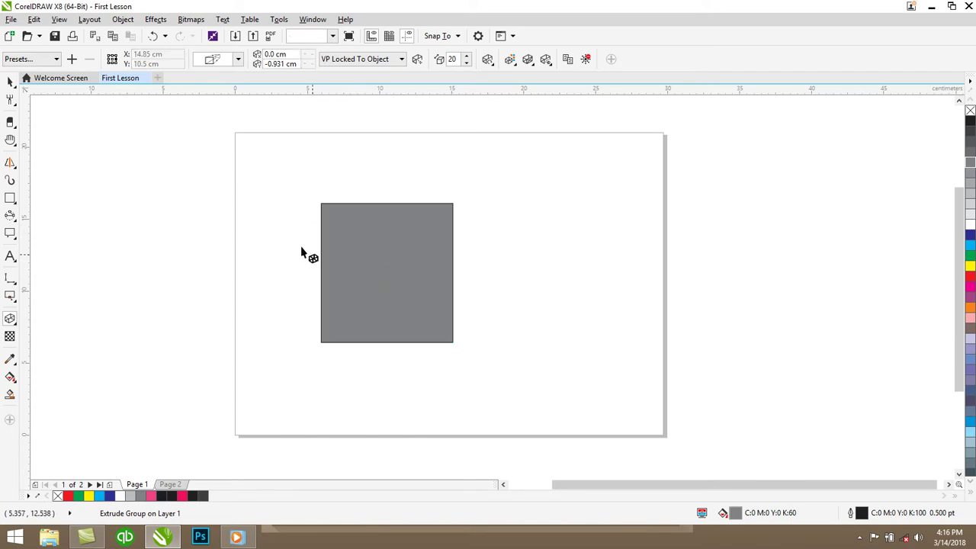
pyautogui.click(10, 82)
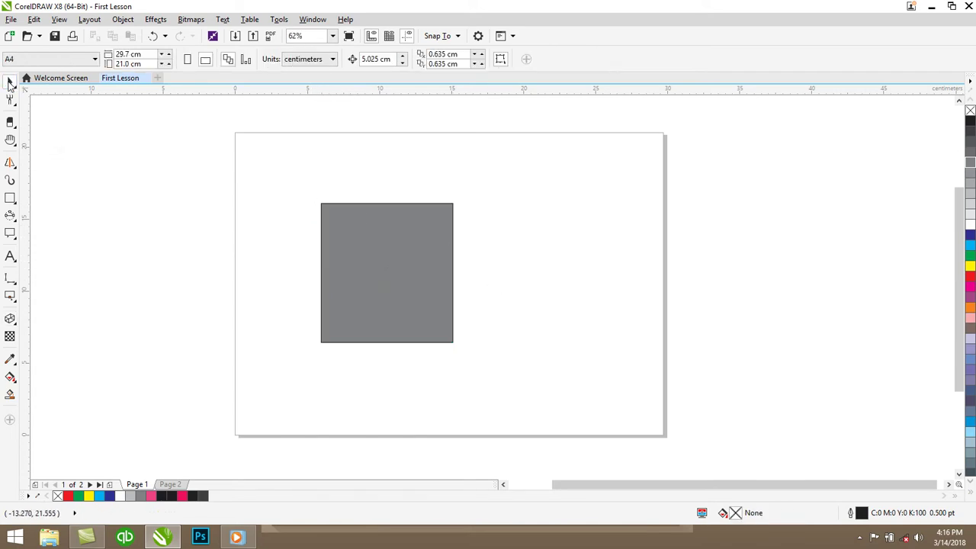
pyautogui.click(411, 217)
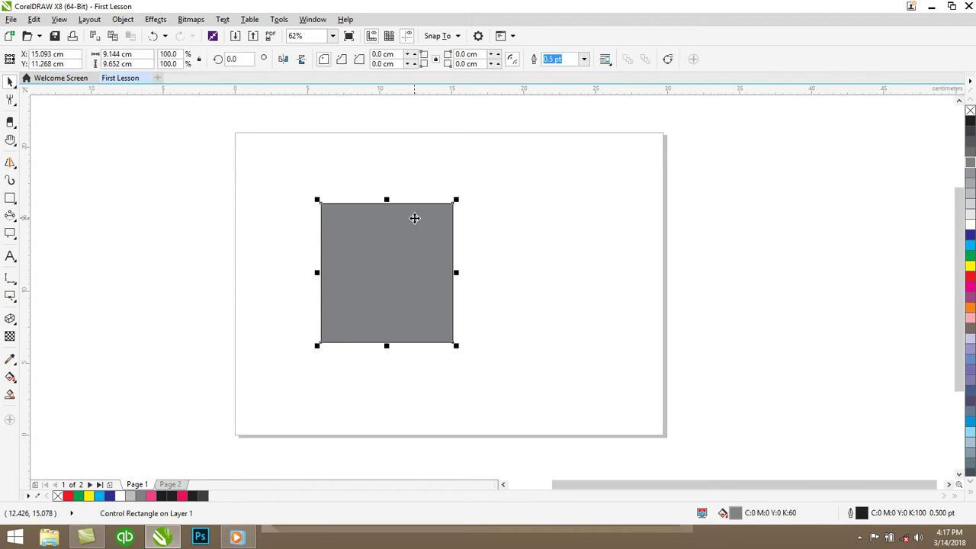
pyautogui.press('Delete')
# Draw an open zigzag of five connected segments with the 2-Point Line tool, about 13 by 7.2 cm, on the page
pyautogui.click(10, 164)
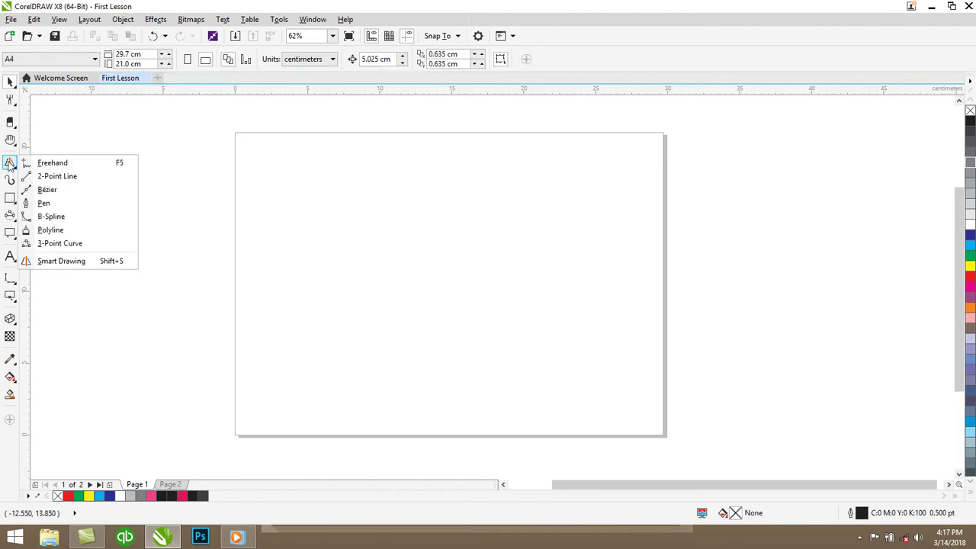
pyautogui.click(58, 176)
pyautogui.moveTo(272, 227); pyautogui.dragTo(462, 307)
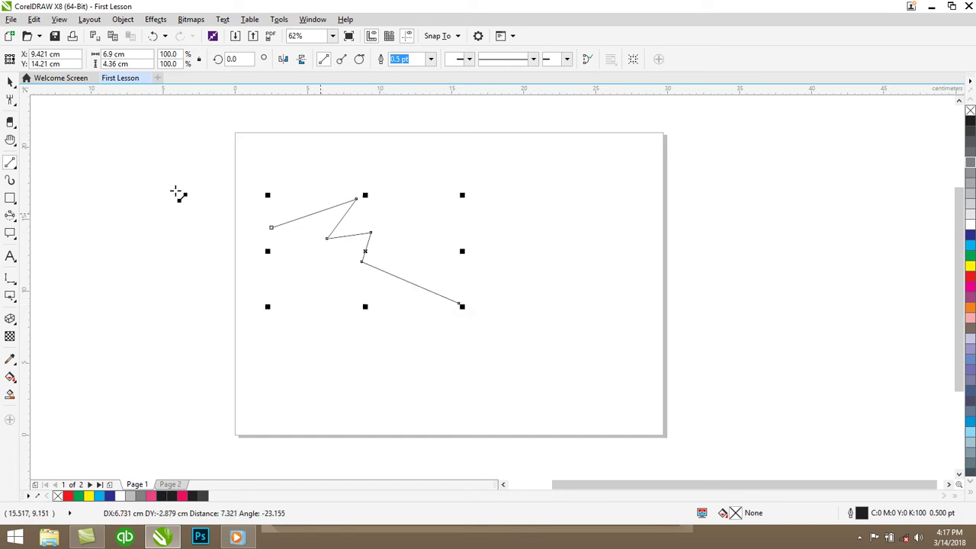
# Select all nodes of the zigzag line, convert its segments to curves and make the nodes smooth
pyautogui.click(11, 100)
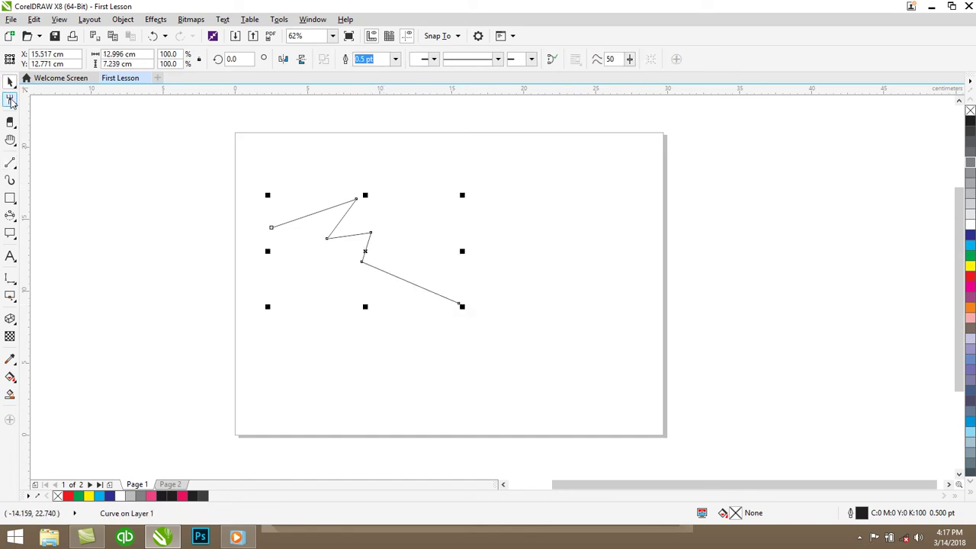
pyautogui.click(42, 98)
pyautogui.moveTo(189, 144); pyautogui.dragTo(525, 366)
pyautogui.click(174, 60)
pyautogui.click(217, 60)
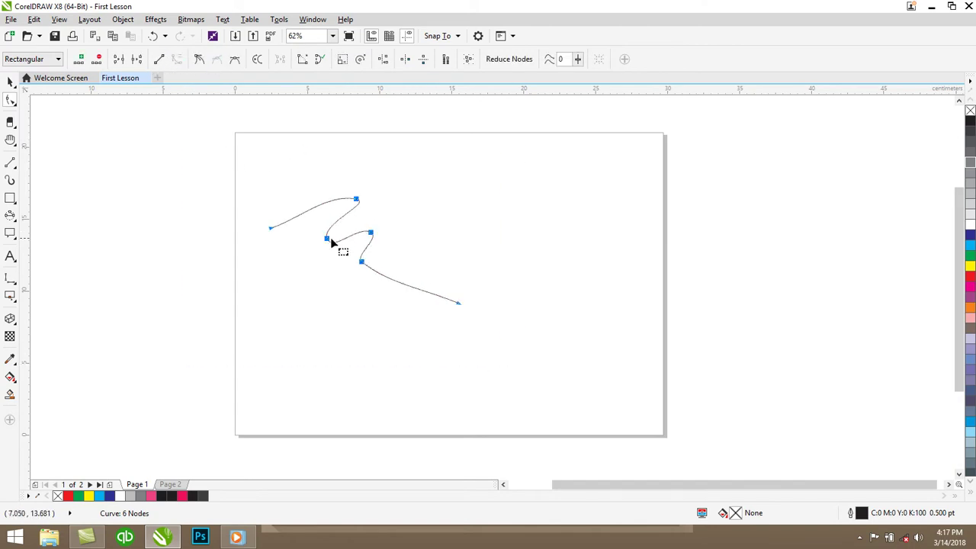
# Shift the curve slightly down and adjust its node handles and right end to form a flowing S-shaped ribbon line
pyautogui.moveTo(331, 246); pyautogui.dragTo(333, 253)
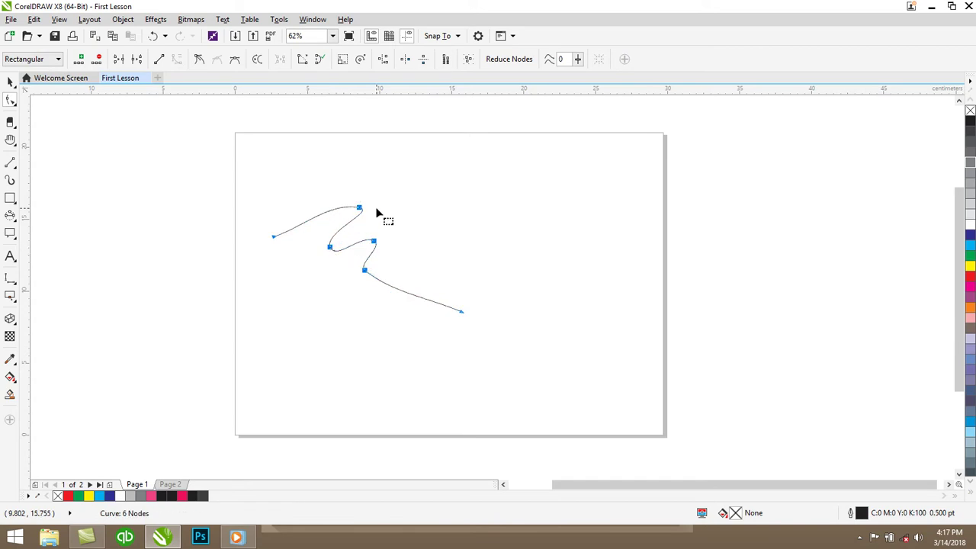
pyautogui.click(292, 255)
pyautogui.click(274, 237)
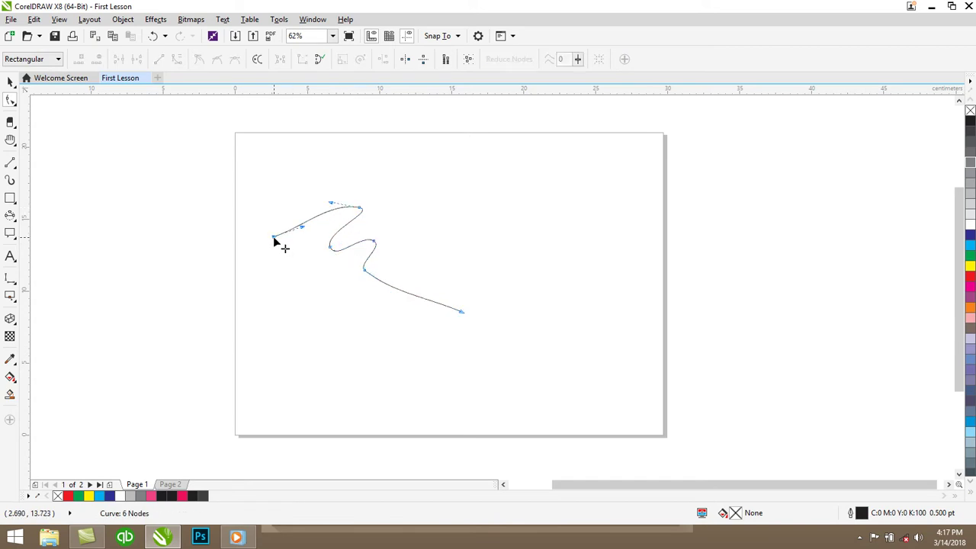
pyautogui.click(359, 208)
pyautogui.moveTo(332, 206); pyautogui.dragTo(338, 173)
pyautogui.click(330, 248)
pyautogui.moveTo(336, 263); pyautogui.dragTo(343, 274)
pyautogui.moveTo(466, 313); pyautogui.dragTo(499, 296)
pyautogui.moveTo(390, 301); pyautogui.dragTo(388, 307)
pyautogui.moveTo(379, 260); pyautogui.dragTo(379, 258)
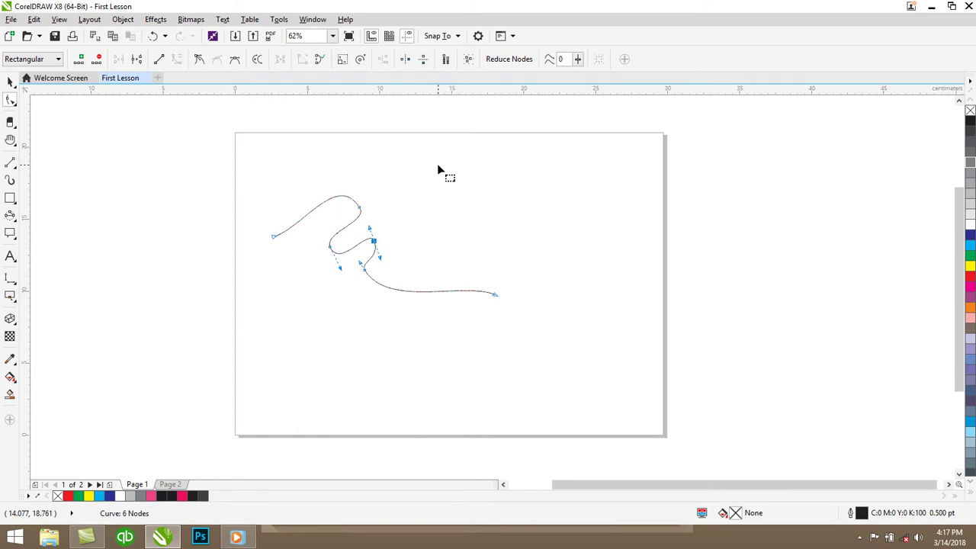
# Extrude the wavy curve and rotate the extrusion in 3D so it stands up as a folded ribbon
pyautogui.click(9, 83)
pyautogui.click(10, 319)
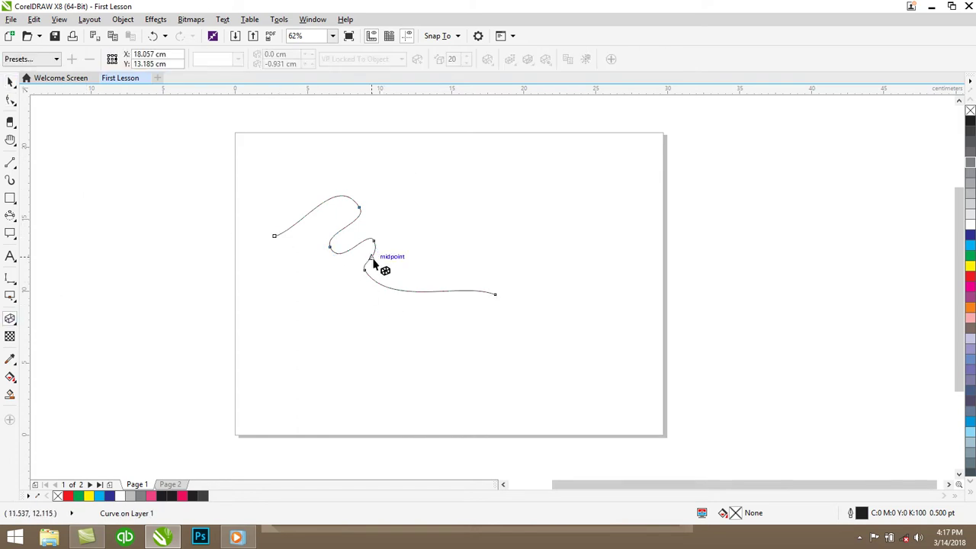
pyautogui.moveTo(383, 248); pyautogui.dragTo(384, 245)
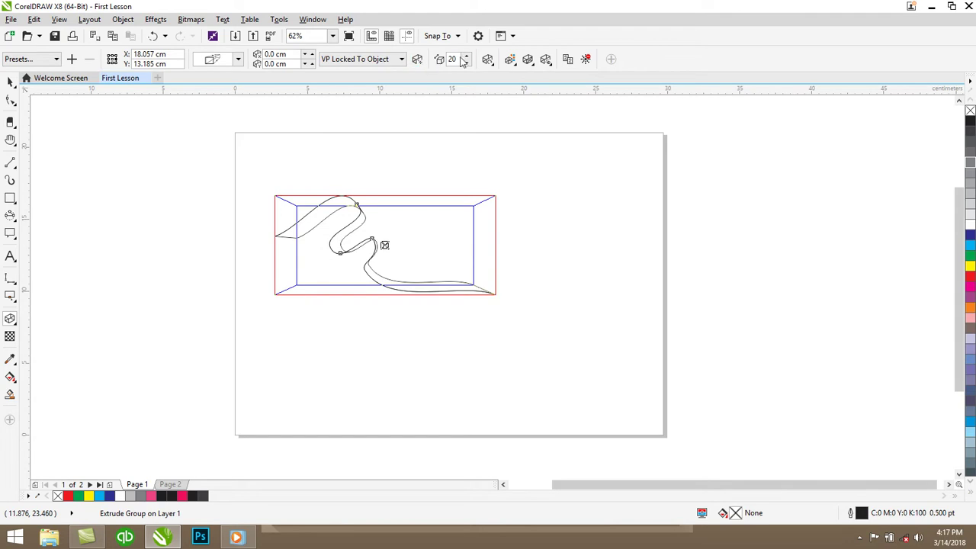
pyautogui.click(486, 61)
pyautogui.moveTo(543, 137); pyautogui.dragTo(485, 99)
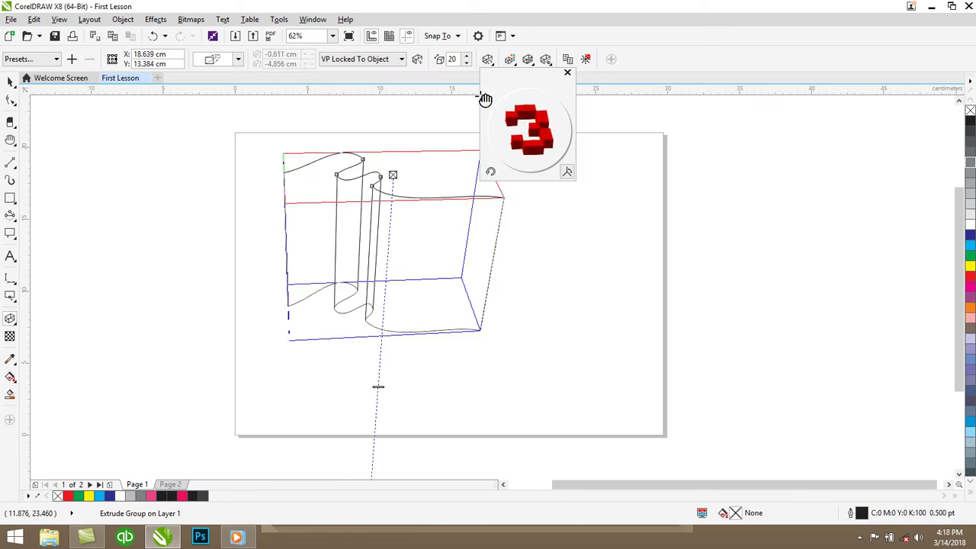
# Reduce the ribbon's extrusion depth to 6 and look at the bevel options without applying a bevel
pyautogui.click(466, 60)
pyautogui.write('1')
pyautogui.press('Return')
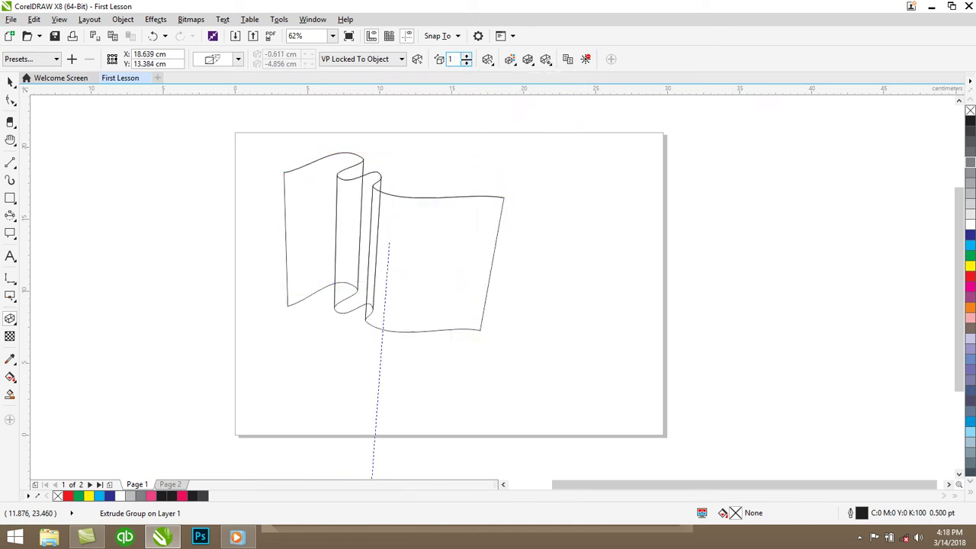
pyautogui.click(466, 57)
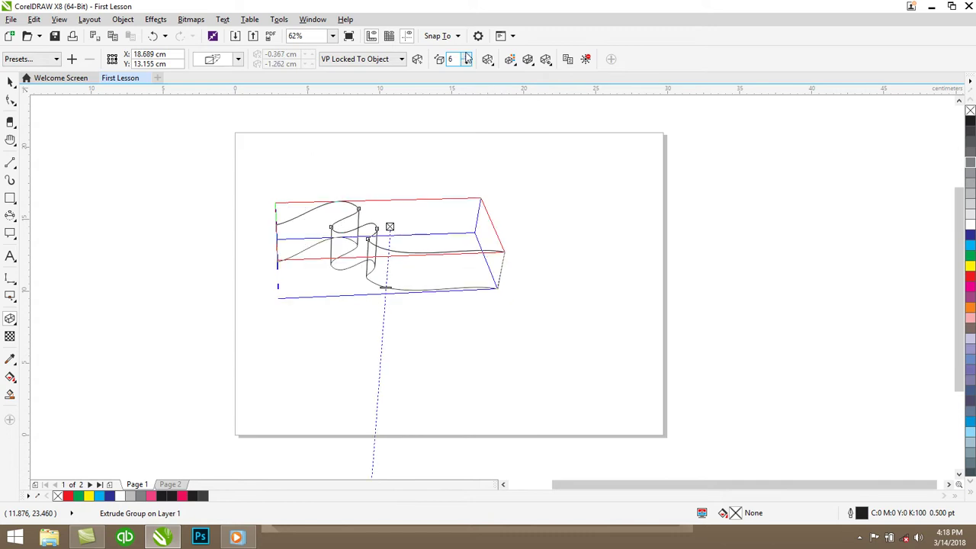
pyautogui.click(527, 59)
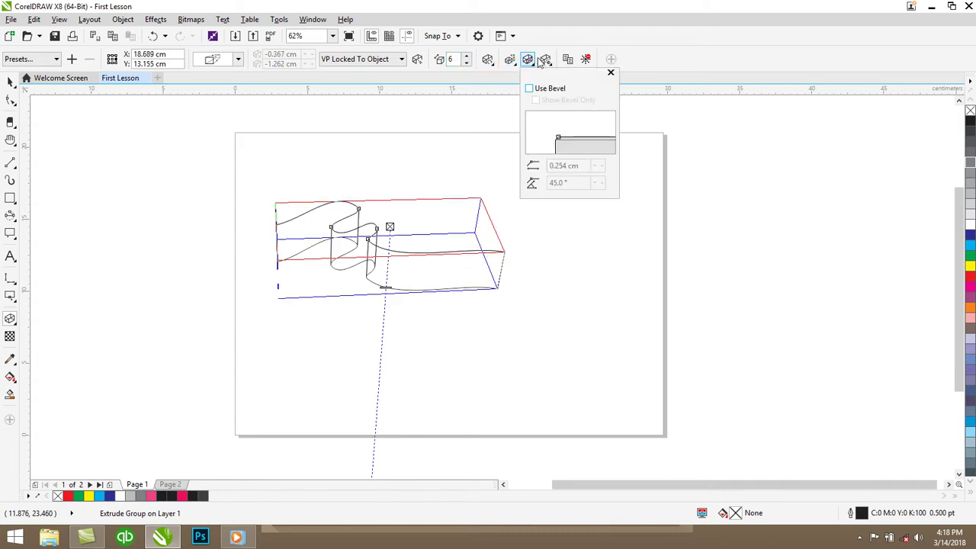
pyautogui.click(347, 64)
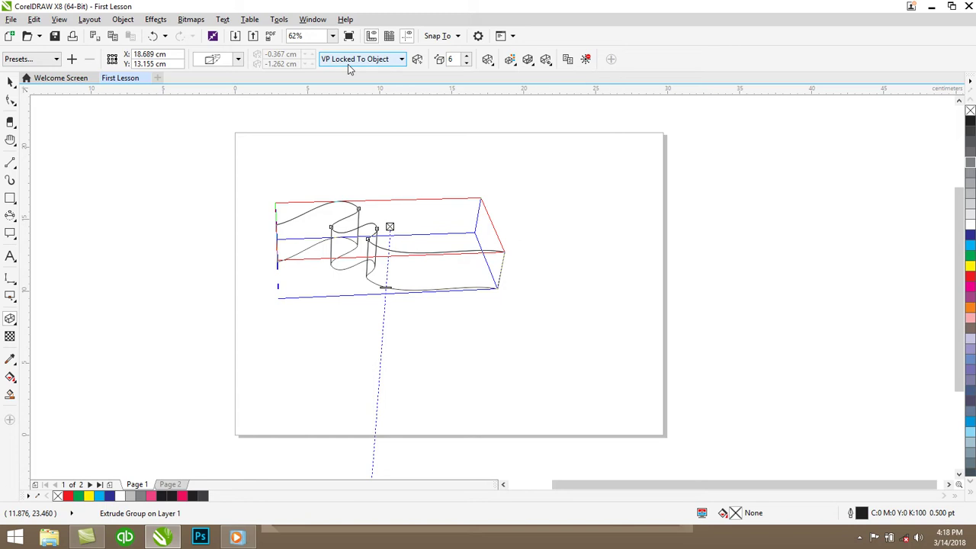
# Break the extrude group apart, pull the original curve off the ribbon and delete it
pyautogui.click(10, 82)
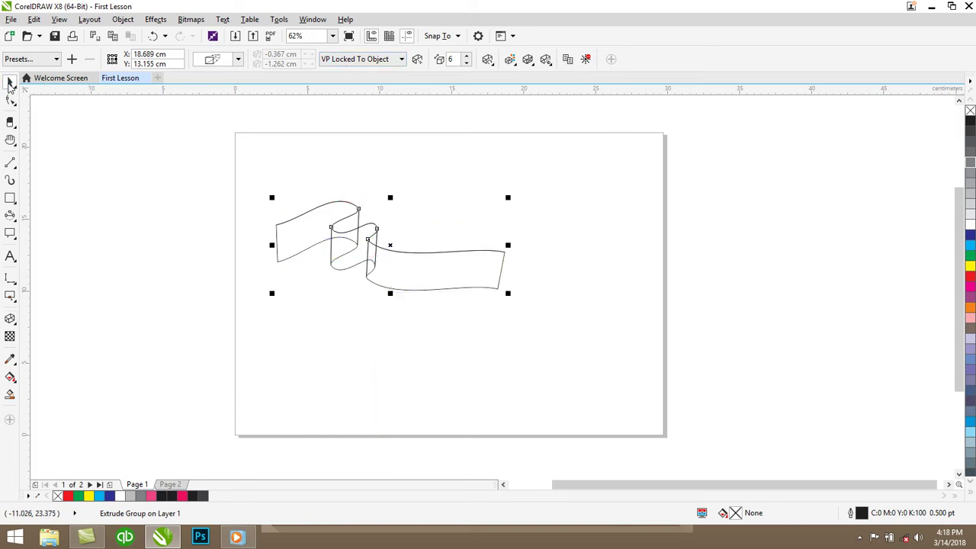
pyautogui.click(390, 247)
pyautogui.rightClick(389, 247)
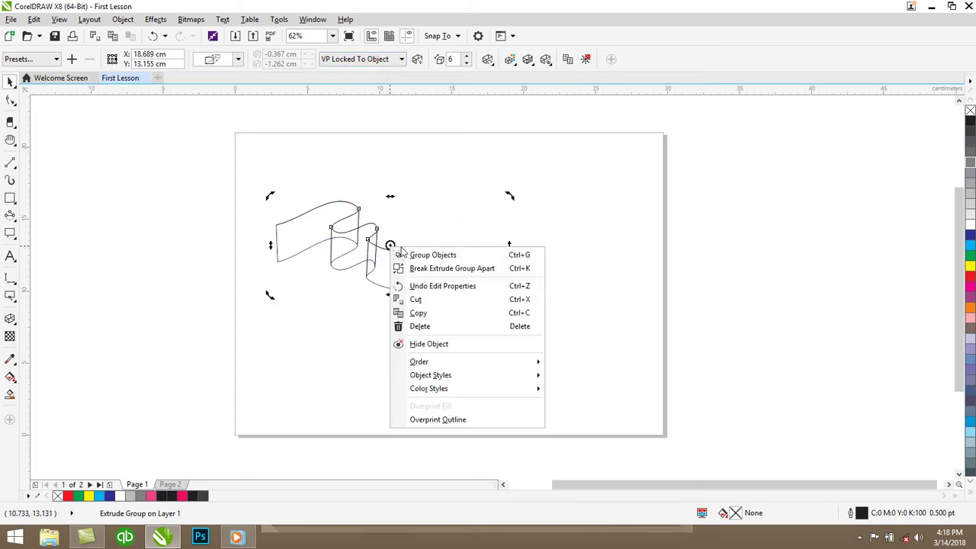
pyautogui.click(433, 270)
pyautogui.click(317, 216)
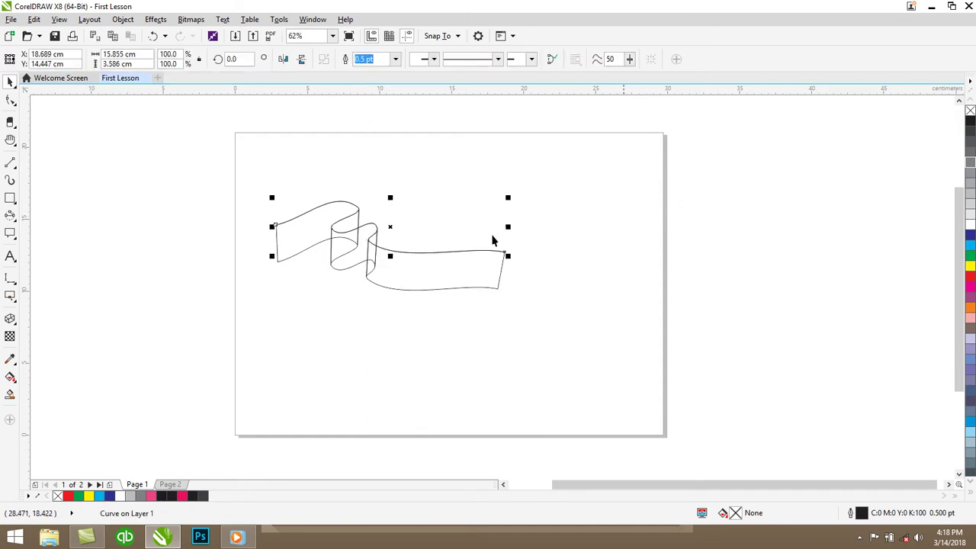
pyautogui.moveTo(435, 251); pyautogui.dragTo(440, 205)
pyautogui.press('Delete')
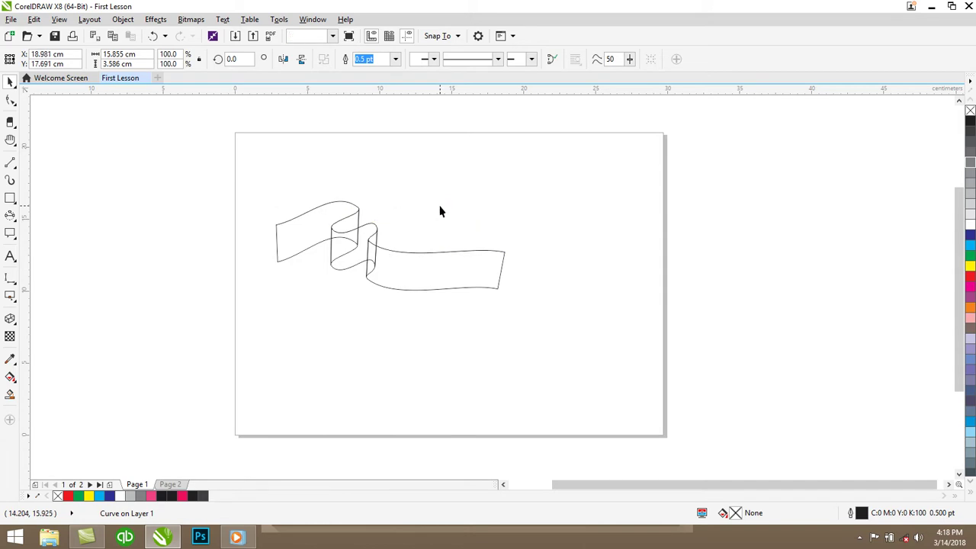
# Fill the grouped ribbon faces with cyan (C:100 M:0 Y:0 K:0)
pyautogui.click(369, 272)
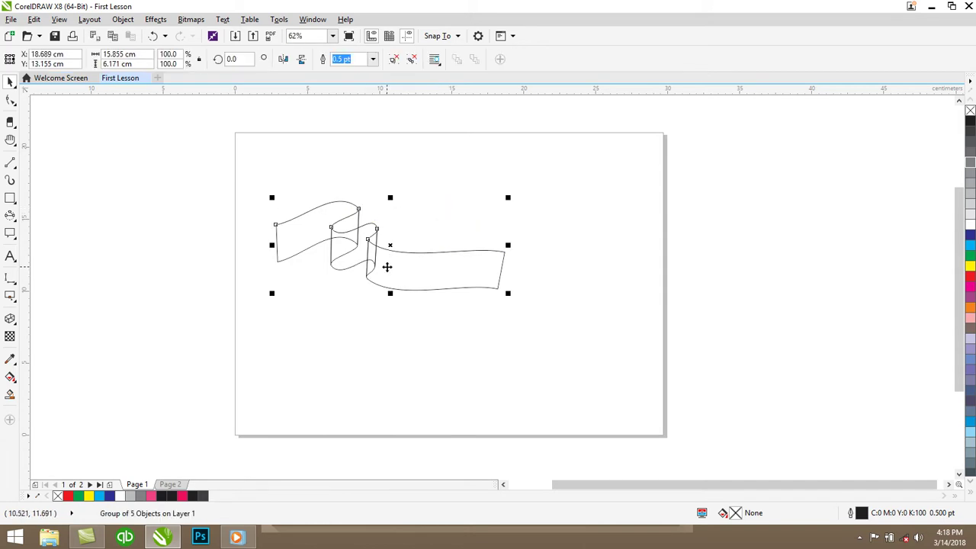
pyautogui.click(970, 245)
pyautogui.click(414, 229)
pyautogui.click(298, 227)
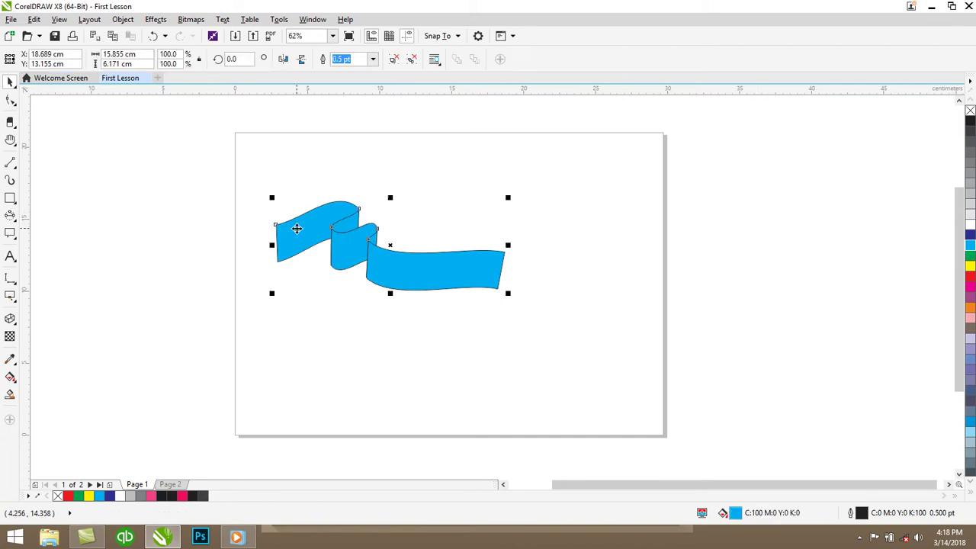
# Ungroup all the ribbon pieces and add a node to the left tail's end edge, pulling it inward to cut a V-shaped notch
pyautogui.rightClick(370, 245)
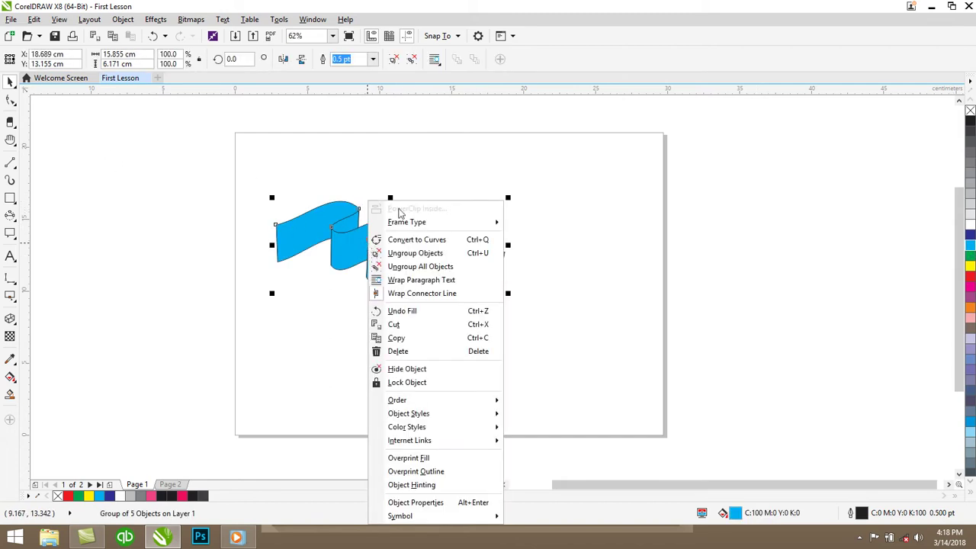
pyautogui.click(404, 267)
pyautogui.click(244, 170)
pyautogui.click(282, 231)
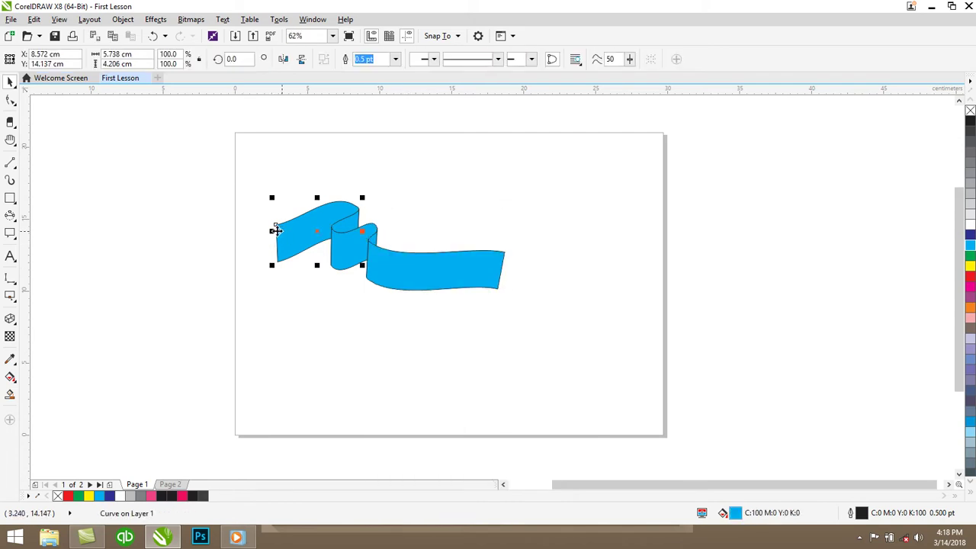
pyautogui.click(13, 101)
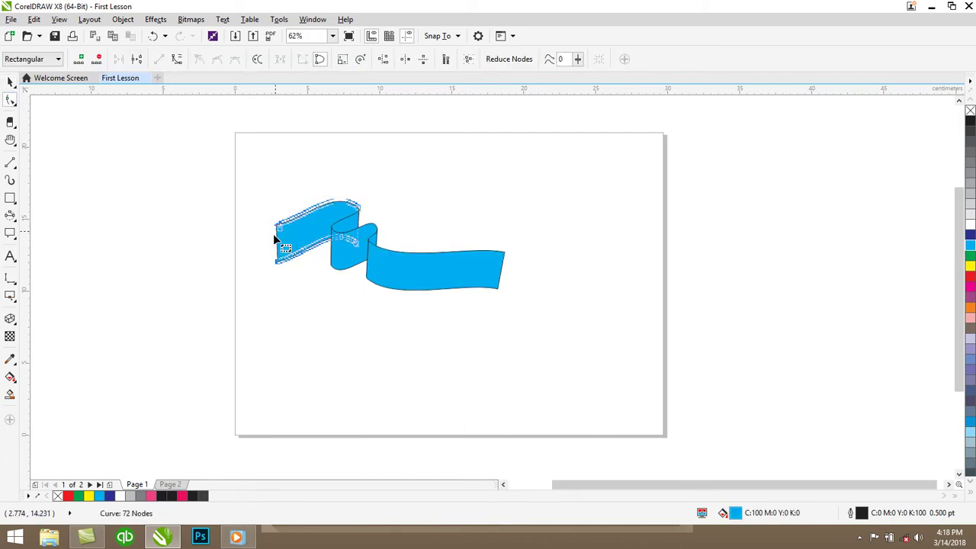
pyautogui.click(277, 241)
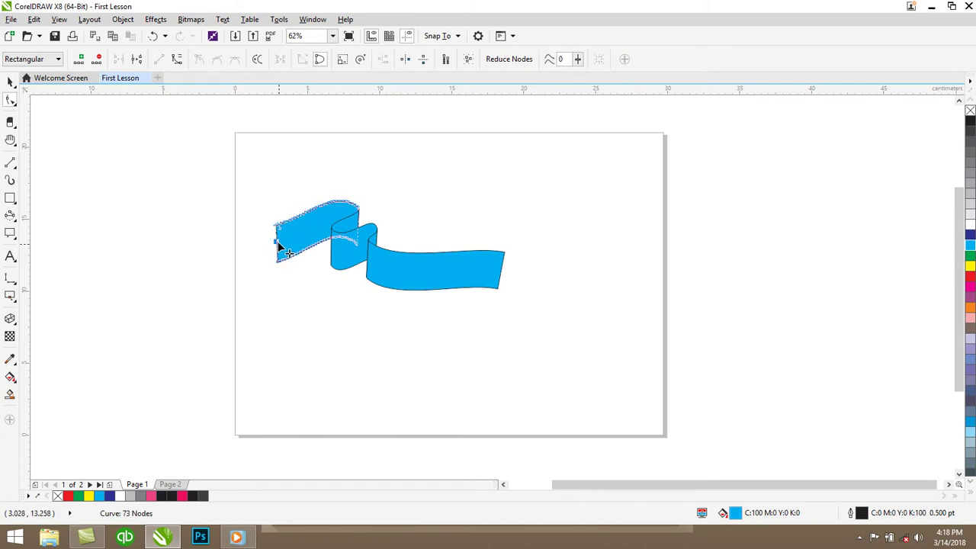
pyautogui.moveTo(277, 241); pyautogui.dragTo(295, 235)
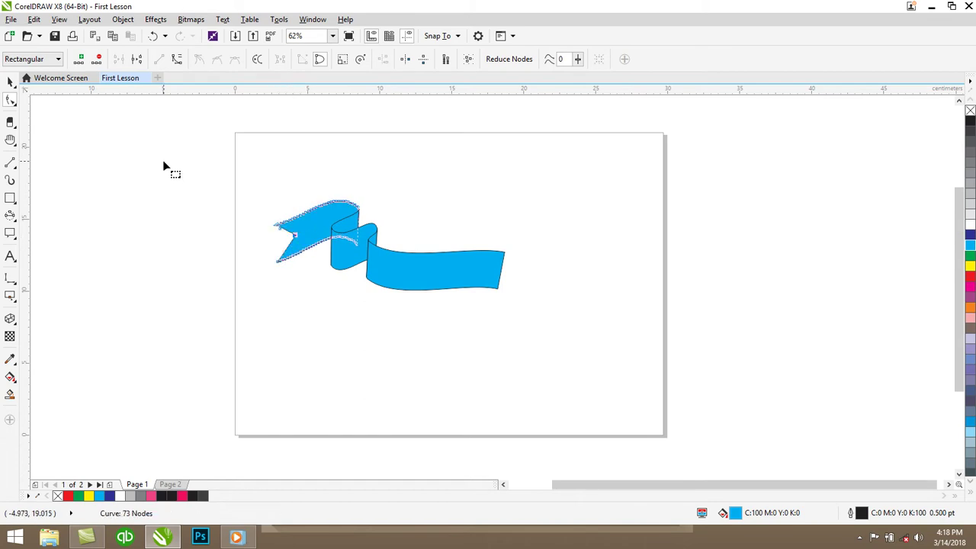
# Duplicate the whole ribbon, mirror the copy horizontally and place it overlapping the original's plain right end as a symmetrical banner
pyautogui.click(10, 81)
pyautogui.moveTo(204, 155); pyautogui.dragTo(514, 329)
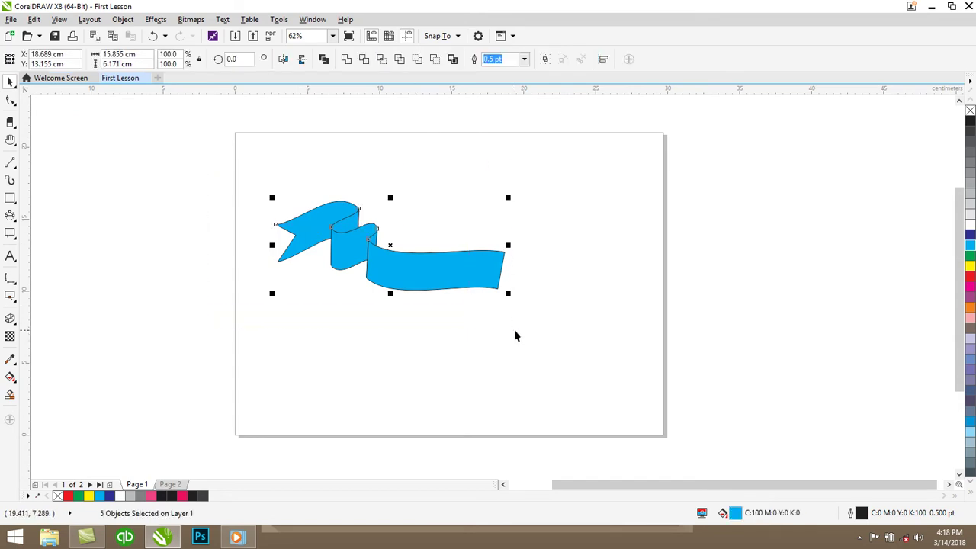
pyautogui.moveTo(447, 264); pyautogui.dragTo(647, 309)
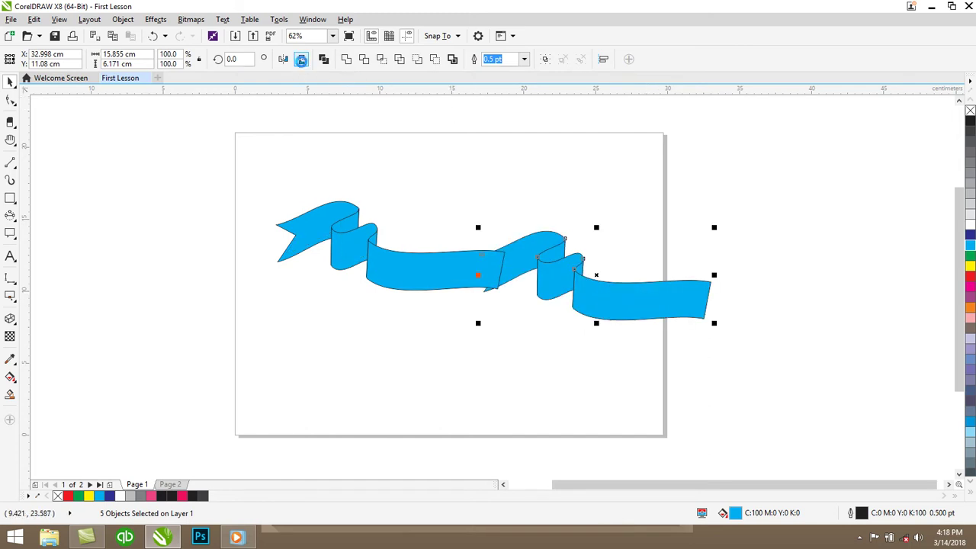
pyautogui.click(301, 60)
pyautogui.click(285, 62)
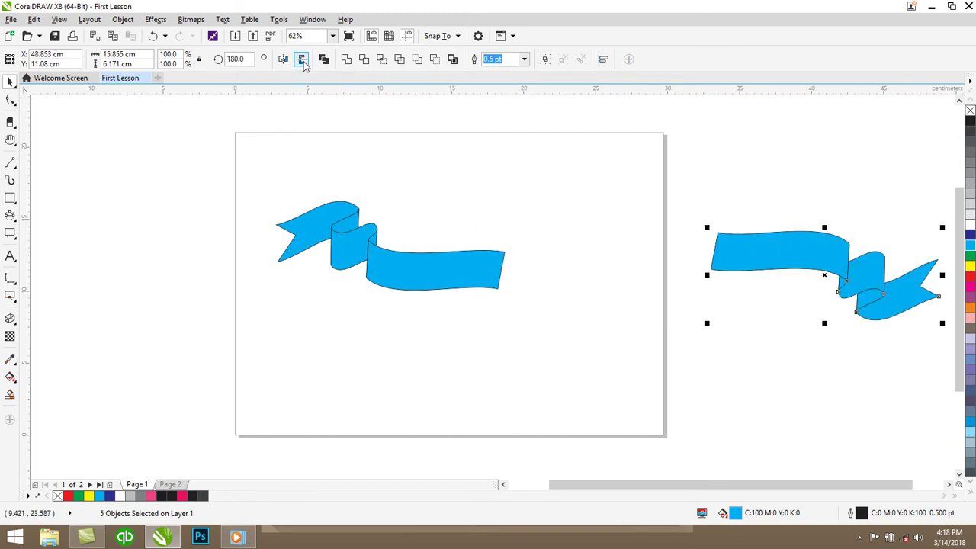
pyautogui.click(302, 61)
pyautogui.moveTo(745, 294); pyautogui.dragTo(521, 267)
# Weld the two overlapping middle pieces of the banner into one shape
pyautogui.click(479, 176)
pyautogui.click(462, 267)
pyautogui.keyDown('shift'); pyautogui.click(526, 256); pyautogui.keyUp('shift')
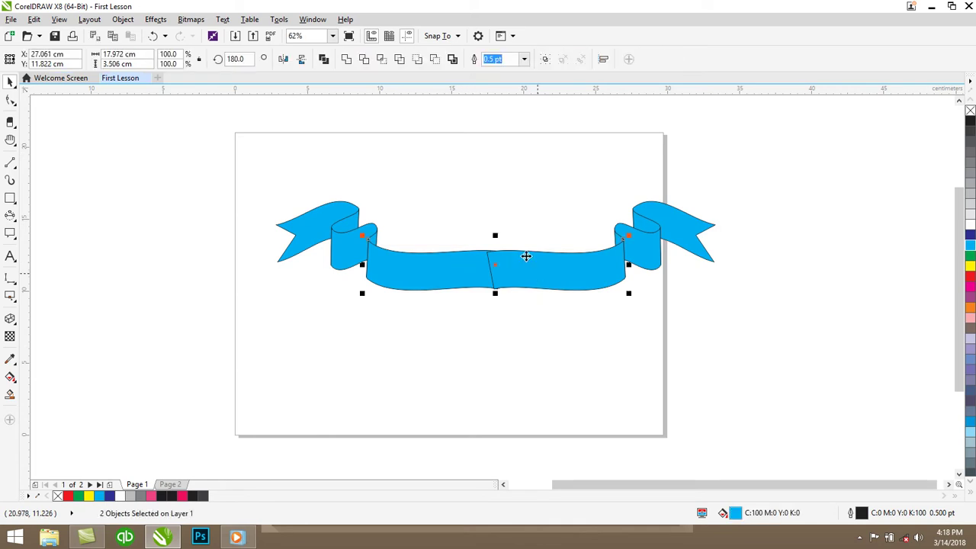
pyautogui.click(347, 61)
pyautogui.click(537, 216)
# Delete all the banner pieces, including the right tail, to clear the page
pyautogui.moveTo(713, 181); pyautogui.dragTo(219, 391)
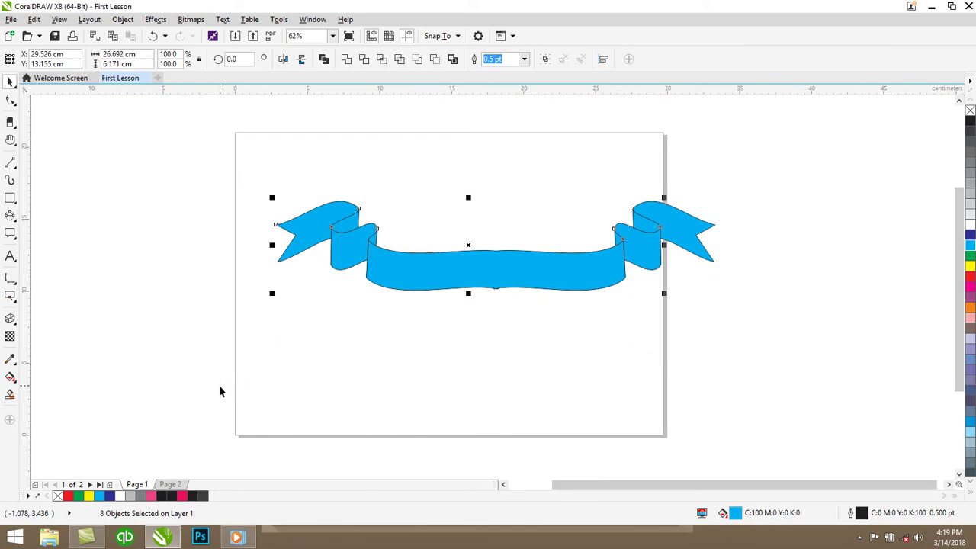
pyautogui.press('Delete')
pyautogui.click(661, 211)
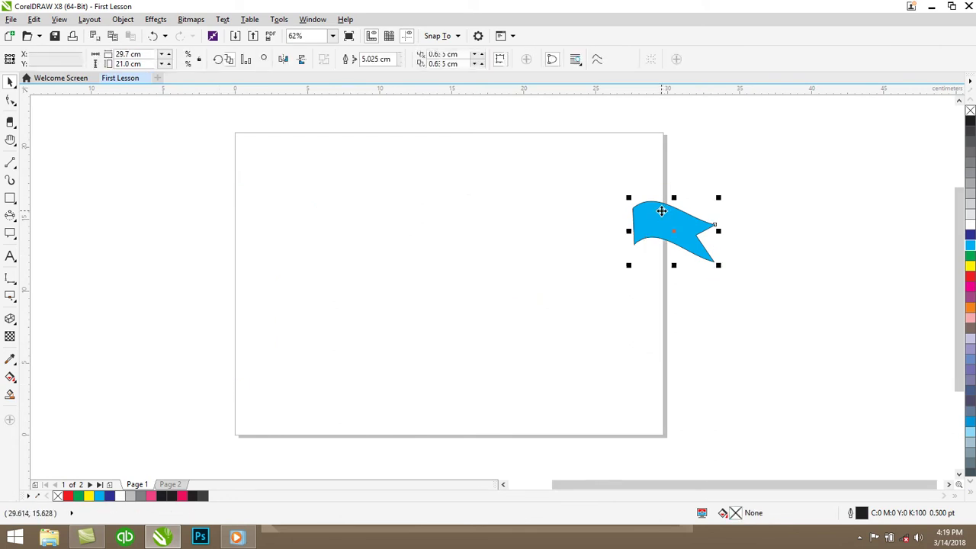
pyautogui.press('Delete')
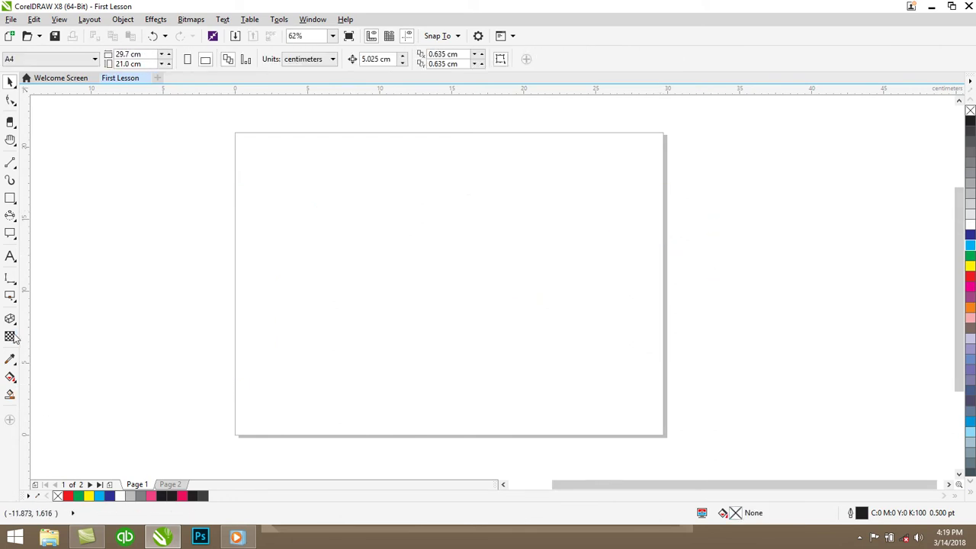
# Draw a rectangle about 16.6 by 11.3 cm near the middle of the page and fill it green
pyautogui.click(11, 337)
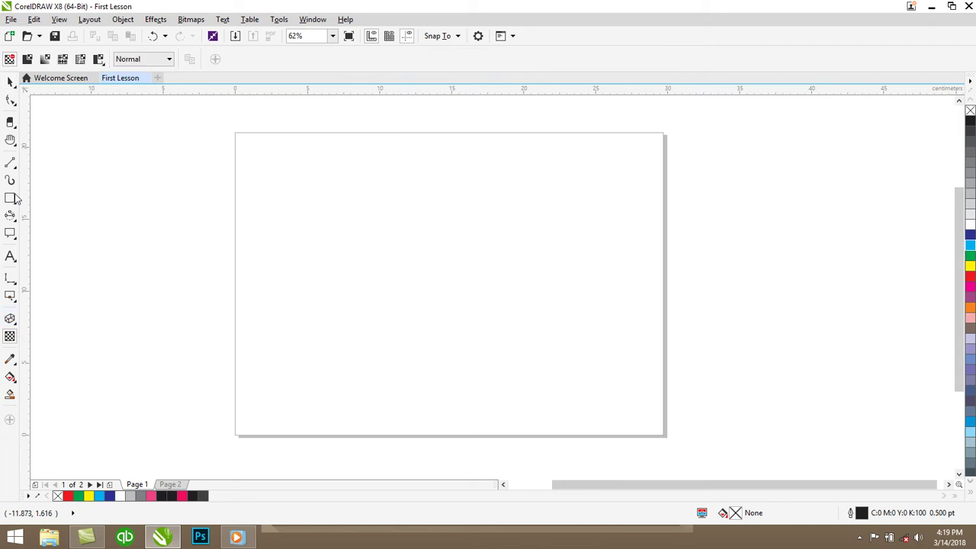
pyautogui.click(11, 198)
pyautogui.moveTo(302, 217); pyautogui.dragTo(541, 380)
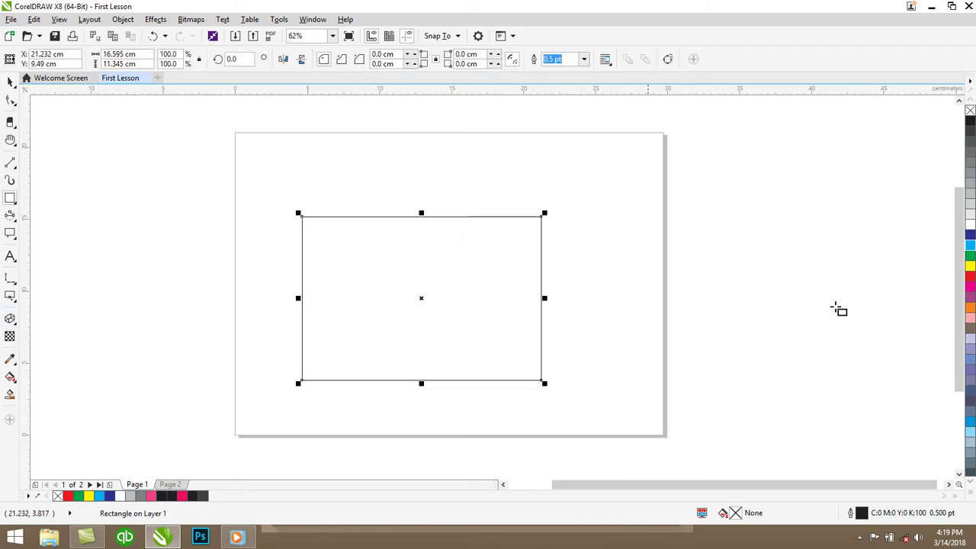
pyautogui.click(971, 256)
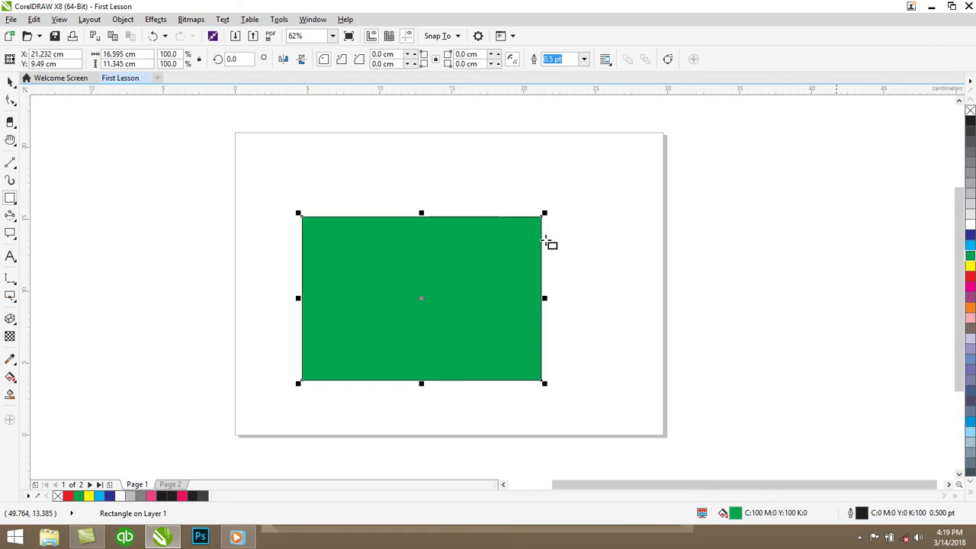
# Apply a linear fountain transparency across the green rectangle, fading it toward its right edge, and shift the midpoint slightly right
pyautogui.click(10, 337)
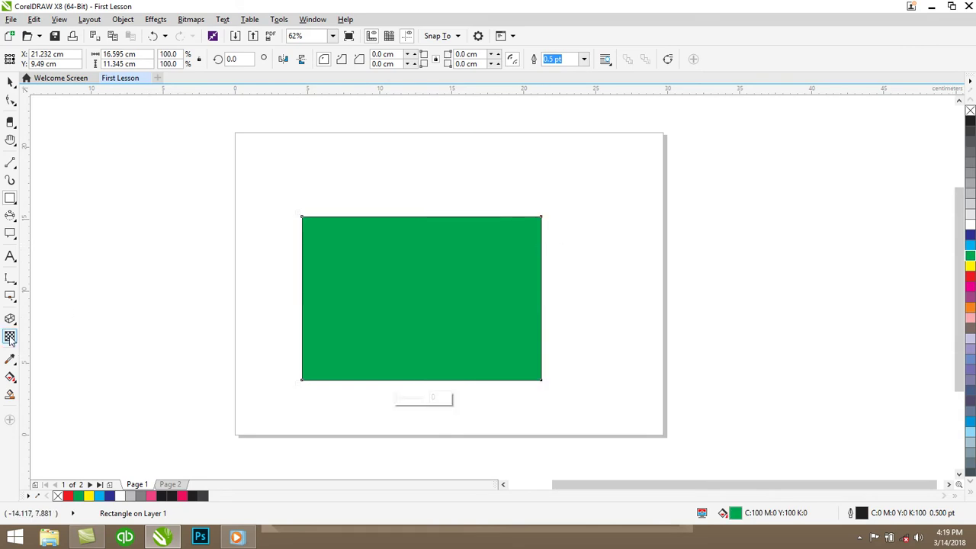
pyautogui.moveTo(269, 250); pyautogui.dragTo(586, 305)
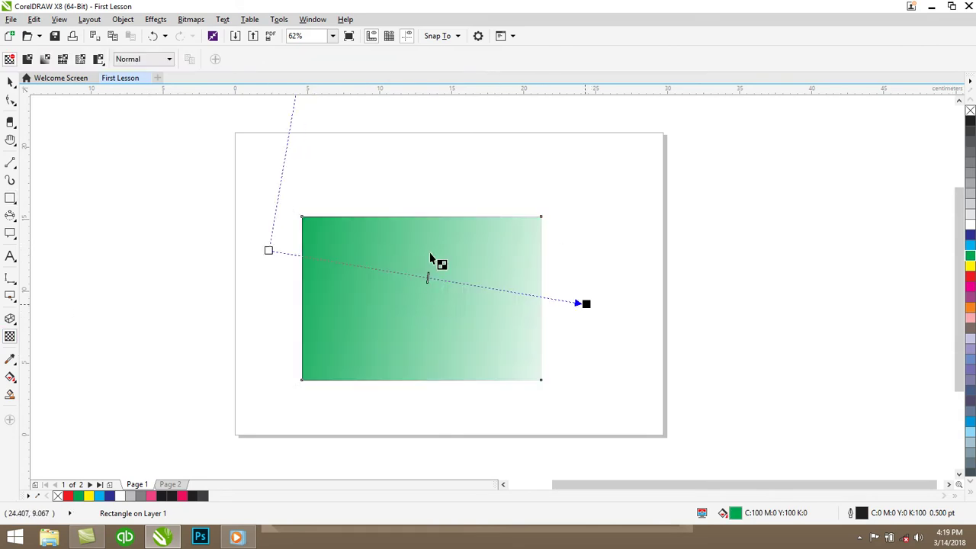
pyautogui.moveTo(387, 271); pyautogui.dragTo(435, 279)
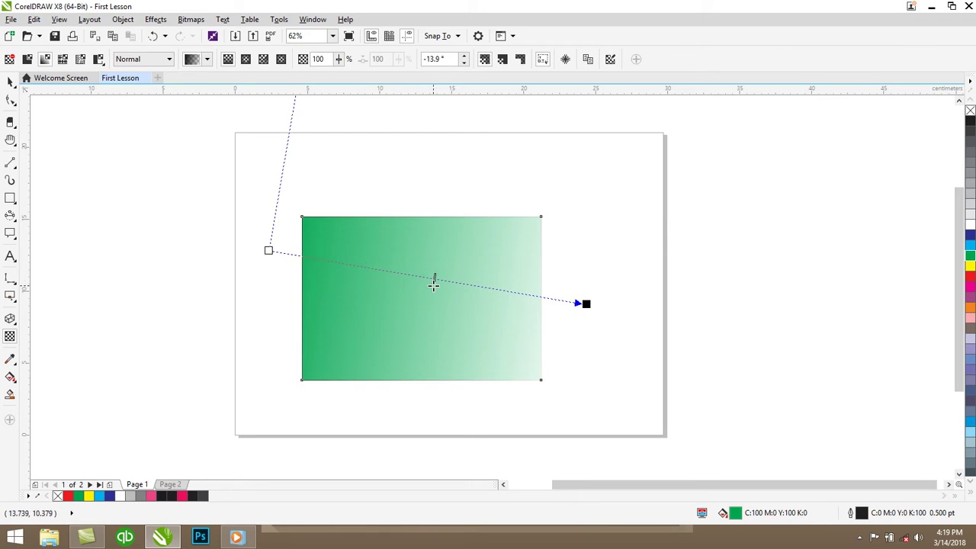
# Change the rectangle's fountain transparency to elliptical, conical and finally rectangular
pyautogui.click(246, 60)
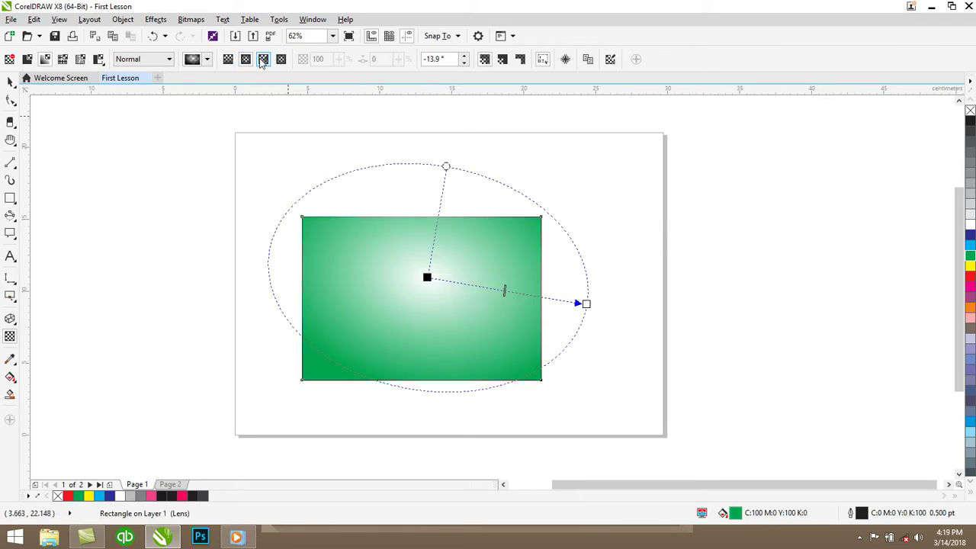
pyautogui.click(263, 60)
pyautogui.click(281, 59)
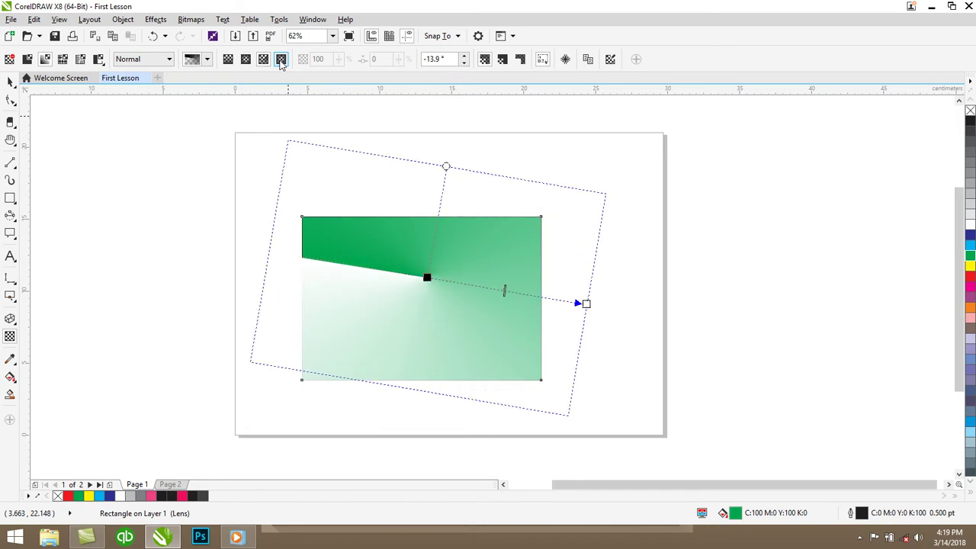
# Try the Add merge mode on the rectangle's transparency and set it back to Normal
pyautogui.click(146, 65)
pyautogui.click(140, 91)
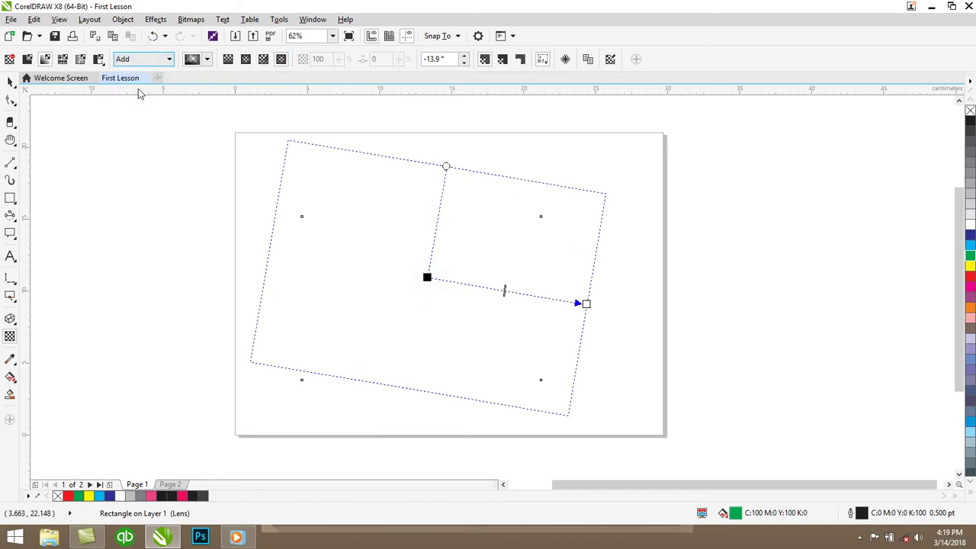
pyautogui.click(165, 61)
pyautogui.click(131, 76)
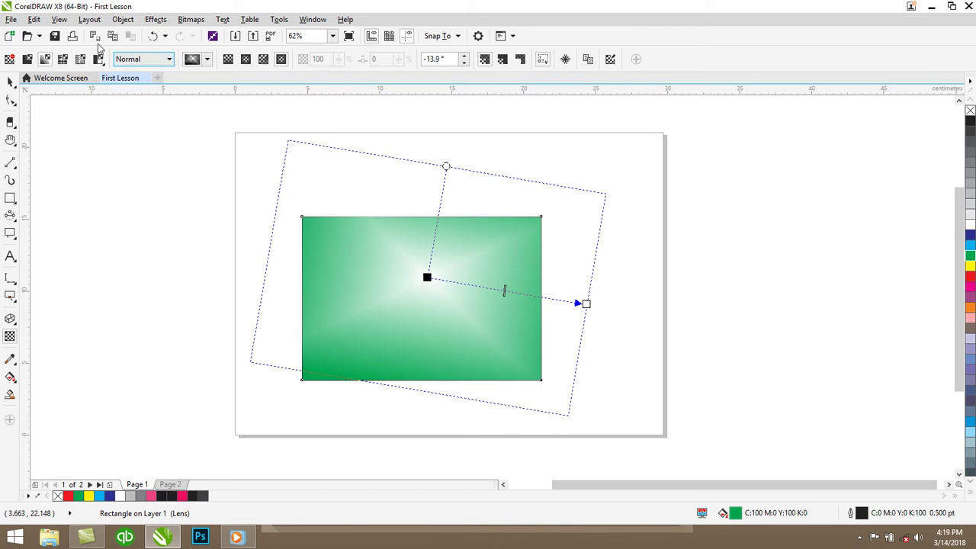
# Try bitmap pattern, vector pattern, fountain and uniform transparency on the rectangle, ending with a two-color pattern transparency
pyautogui.click(80, 60)
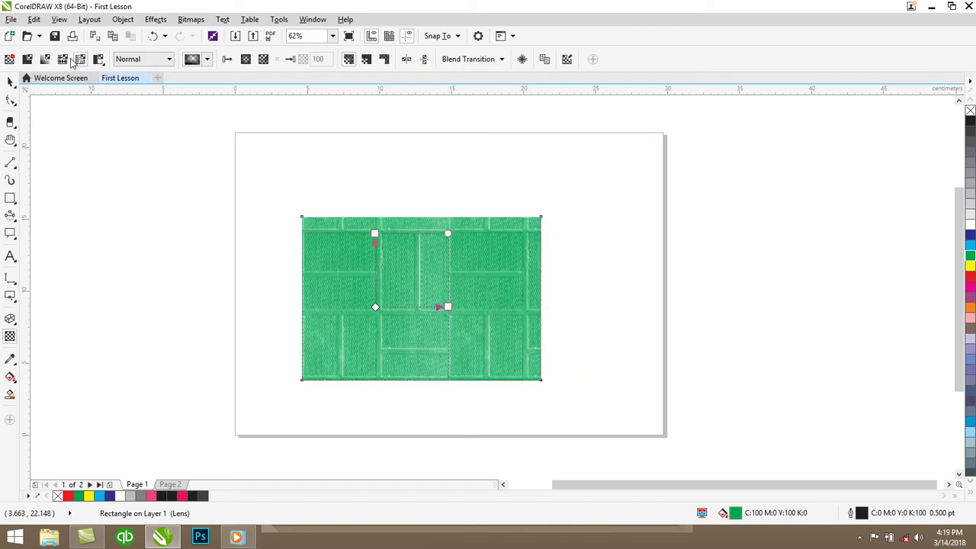
pyautogui.click(62, 59)
pyautogui.click(45, 59)
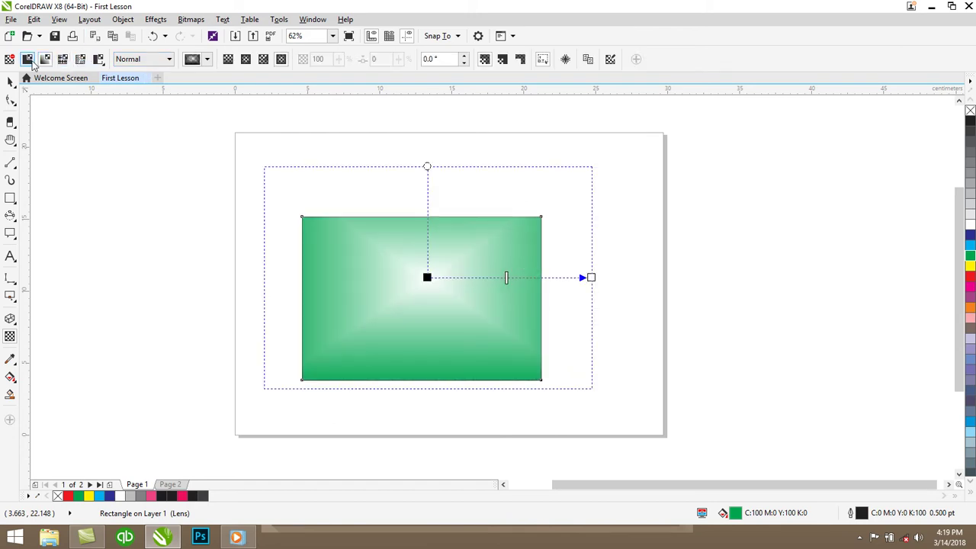
pyautogui.click(28, 60)
pyautogui.click(99, 60)
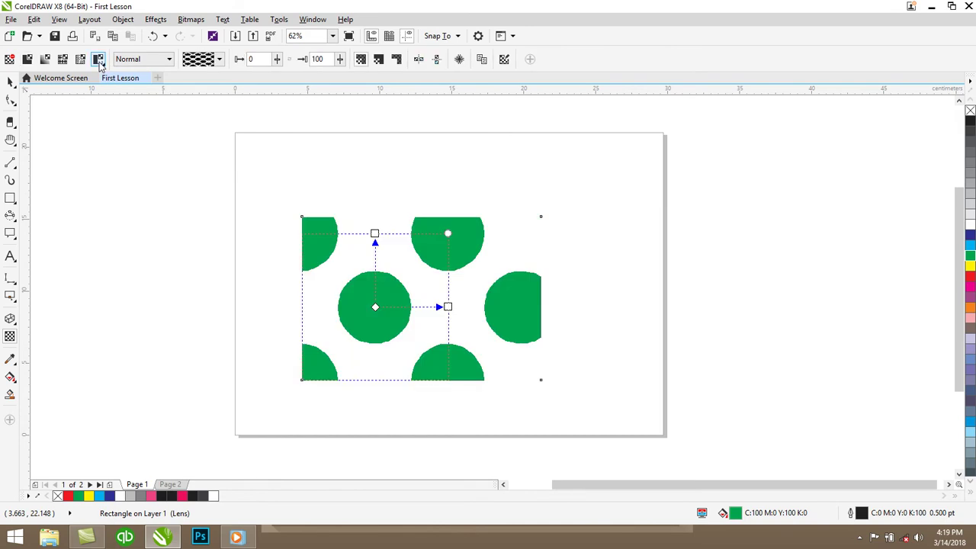
# Try the pattern transparency on the fill only and on the outline only, and return it to both
pyautogui.click(377, 59)
pyautogui.click(396, 59)
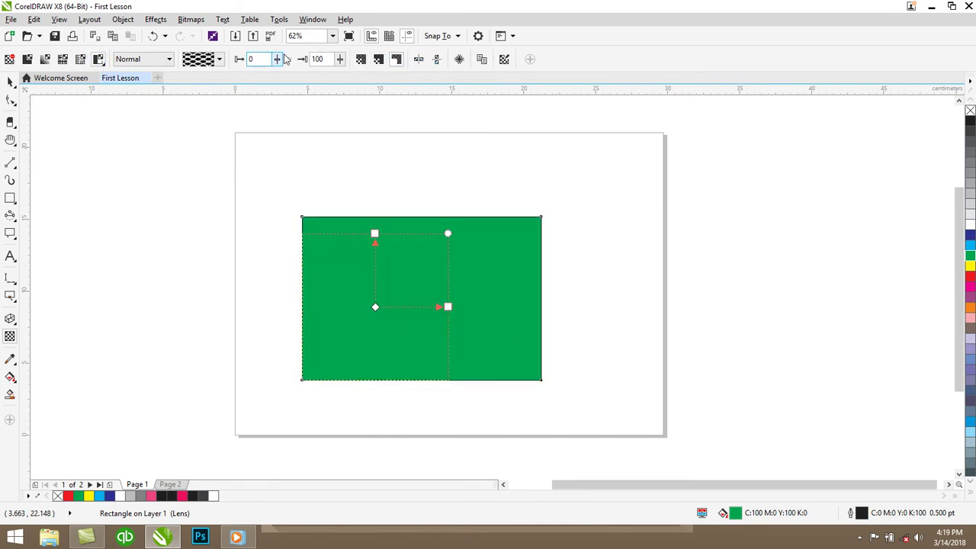
pyautogui.click(361, 59)
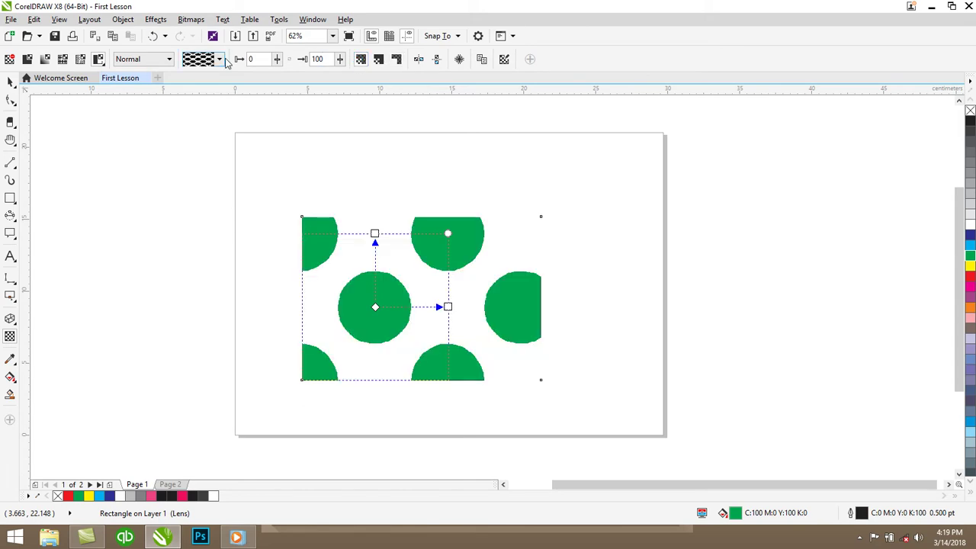
# Choose the clubs pattern for the rectangle's transparency and set its foreground transparency to 28
pyautogui.click(220, 59)
pyautogui.click(321, 199)
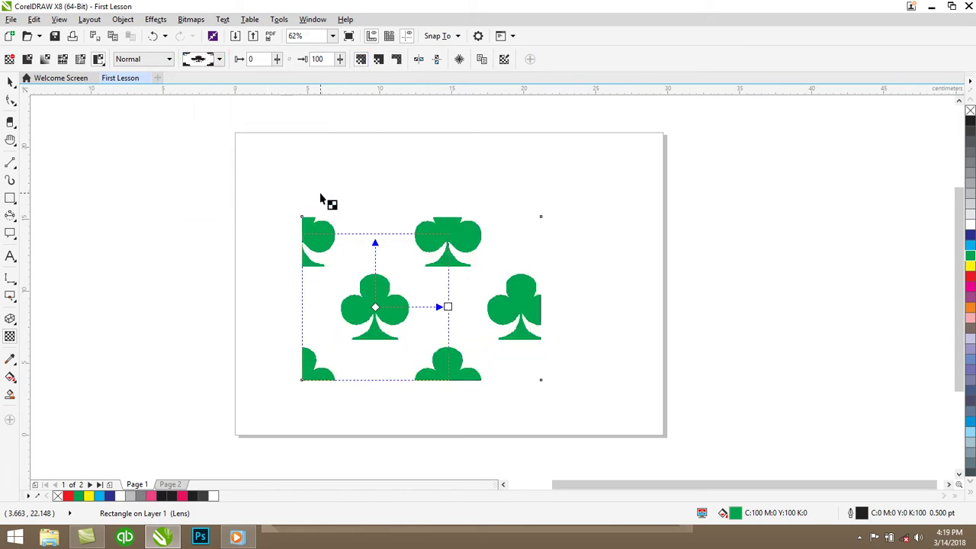
pyautogui.click(277, 60)
pyautogui.moveTo(279, 73); pyautogui.dragTo(294, 74)
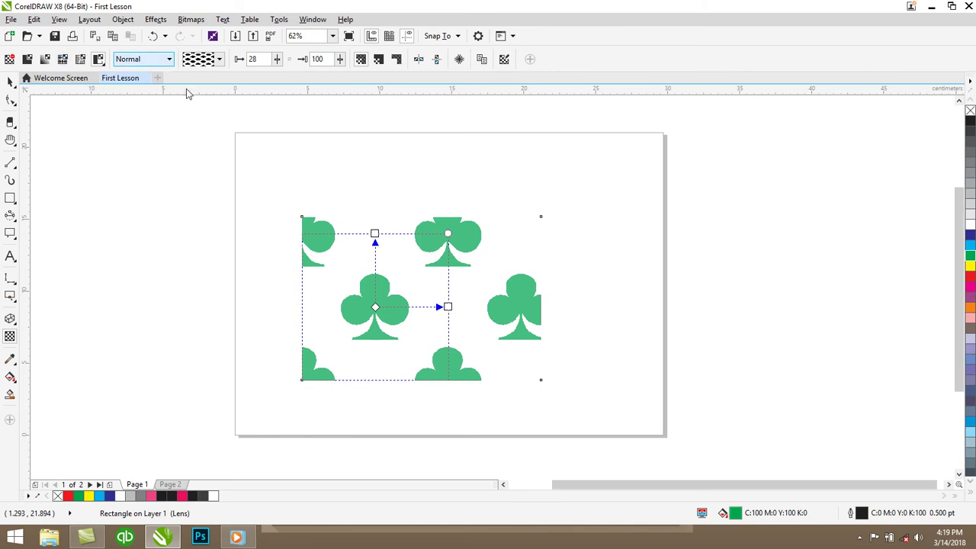
# Remove the transparency from the rectangle and fill it with pink
pyautogui.click(10, 58)
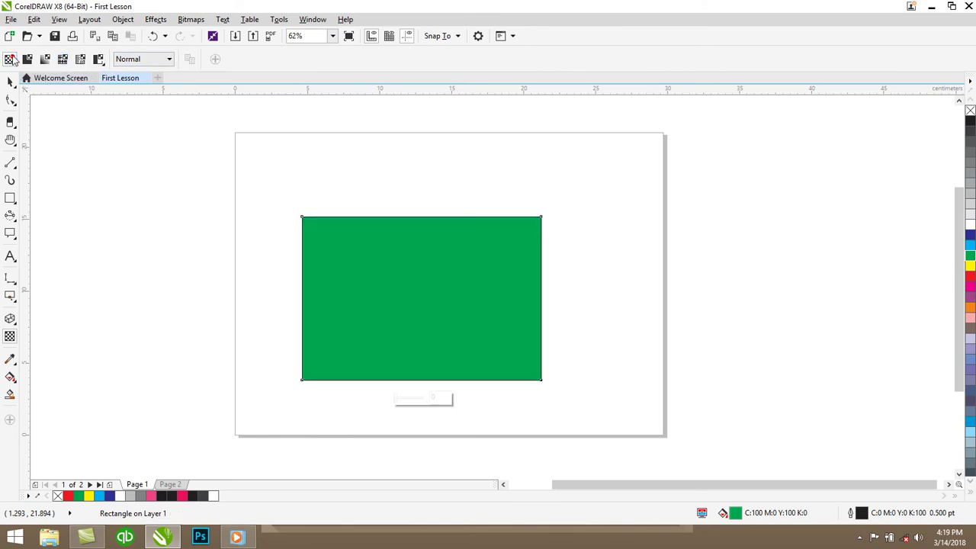
pyautogui.click(10, 361)
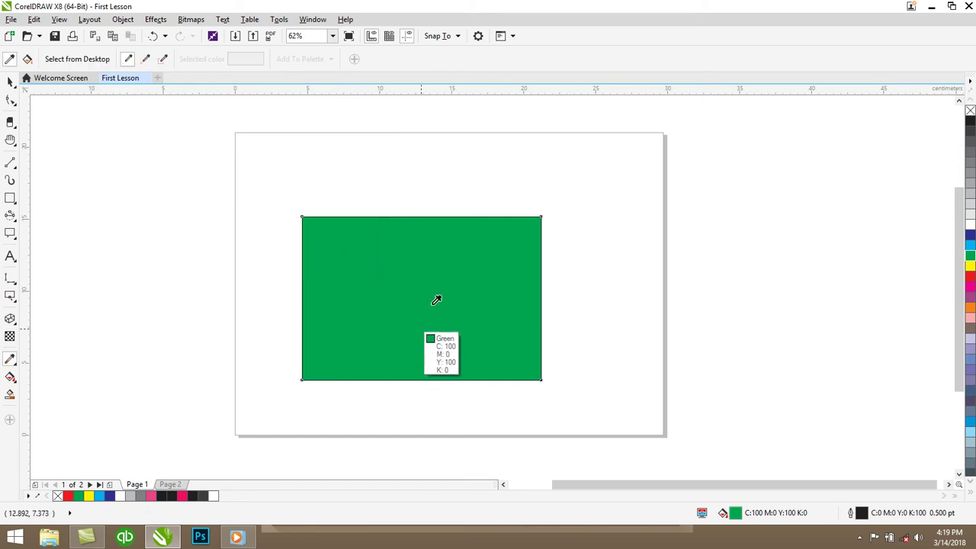
pyautogui.click(152, 496)
# Draw a rectangle about 5.2 by 4.9 cm left of the page and fill it with pink sampled from the large rectangle
pyautogui.click(10, 198)
pyautogui.moveTo(104, 163); pyautogui.dragTo(181, 239)
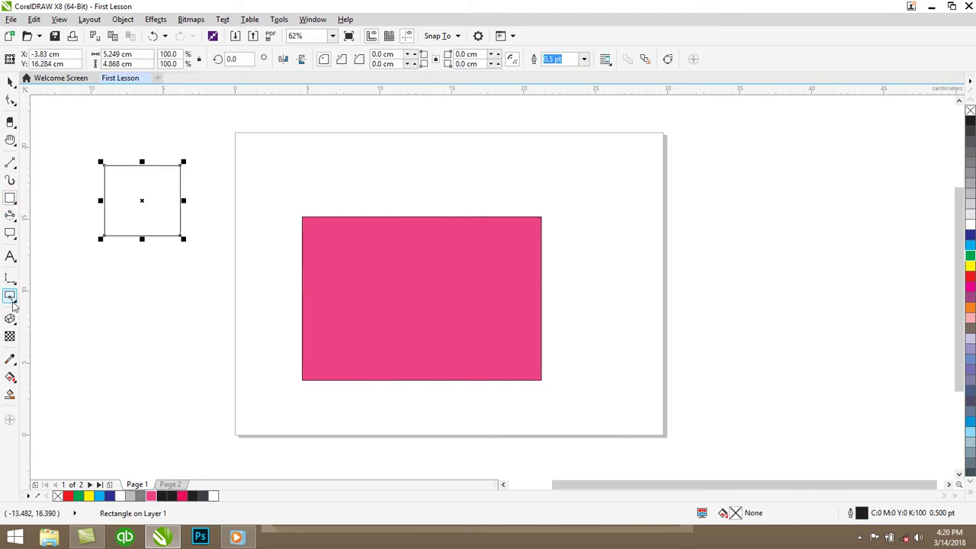
pyautogui.click(9, 358)
pyautogui.click(338, 278)
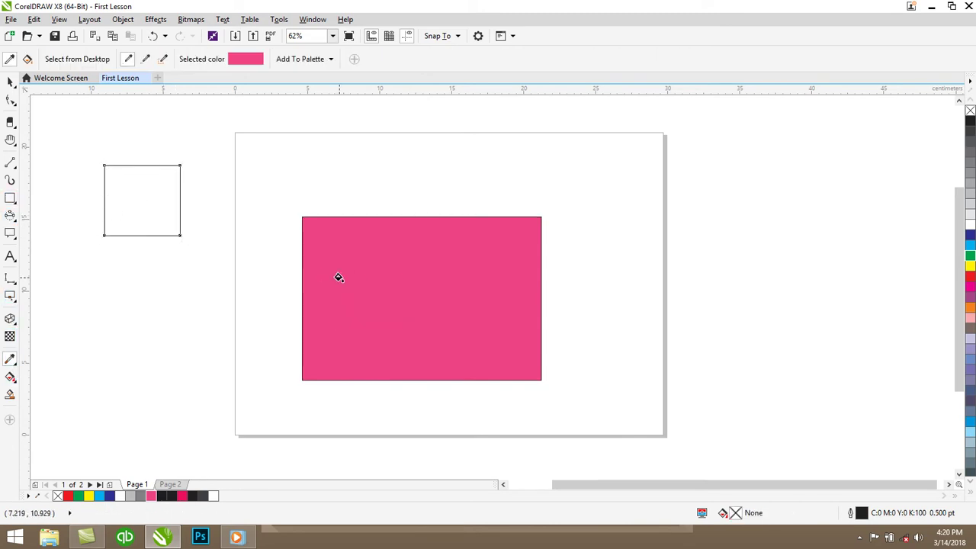
pyautogui.click(143, 206)
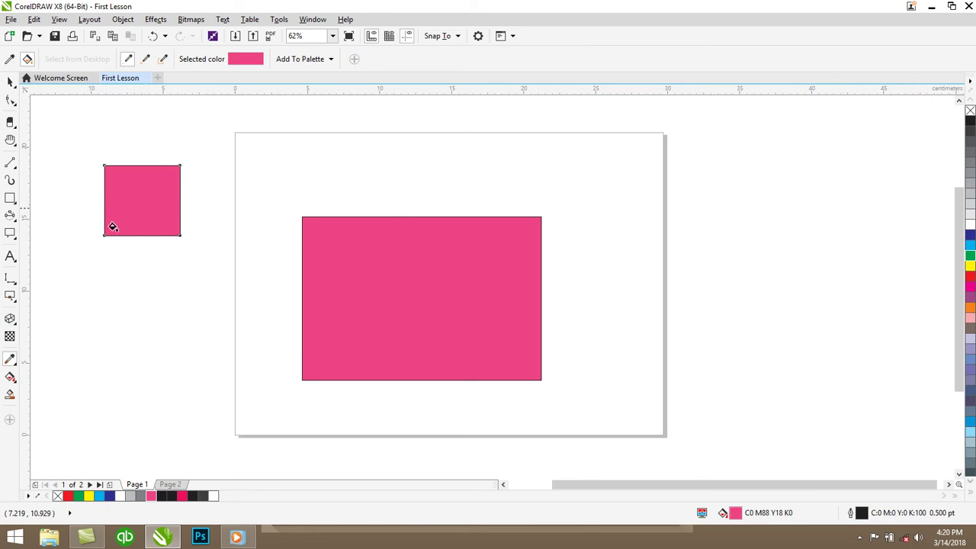
# Give the small rectangle a pink-to-white linear fountain fill with its handles over the large rectangle, and move the start handle left
pyautogui.click(10, 376)
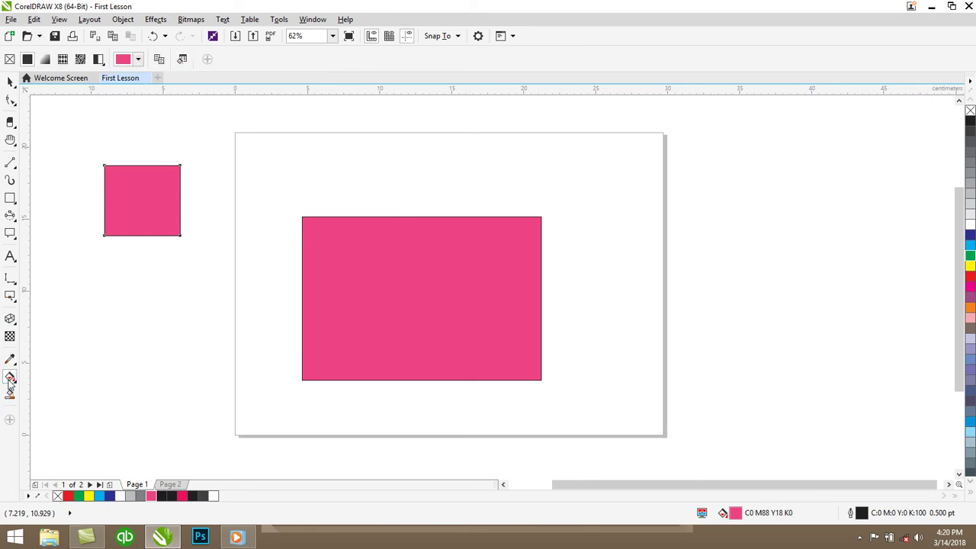
pyautogui.click(354, 305)
pyautogui.moveTo(354, 305); pyautogui.dragTo(506, 310)
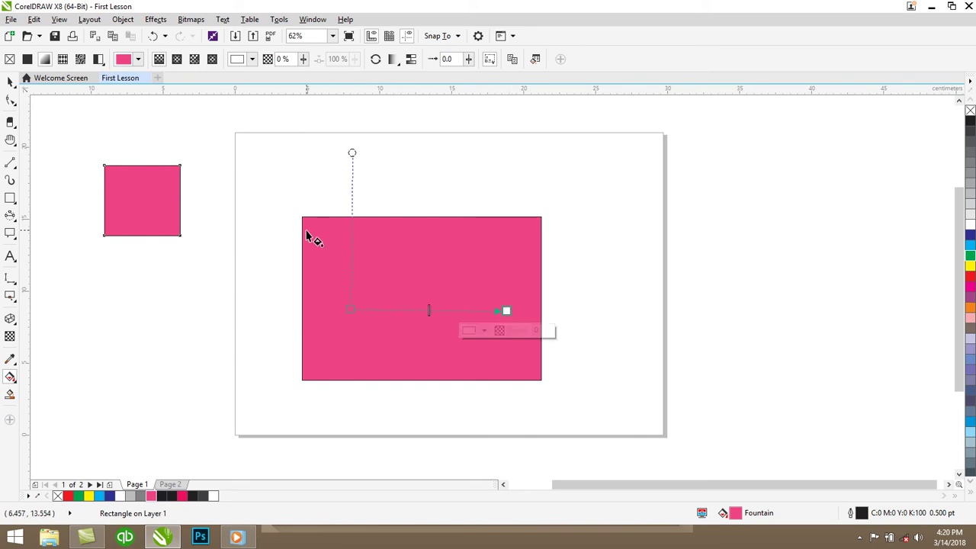
pyautogui.moveTo(351, 307); pyautogui.dragTo(346, 308)
pyautogui.moveTo(288, 299); pyautogui.dragTo(270, 301)
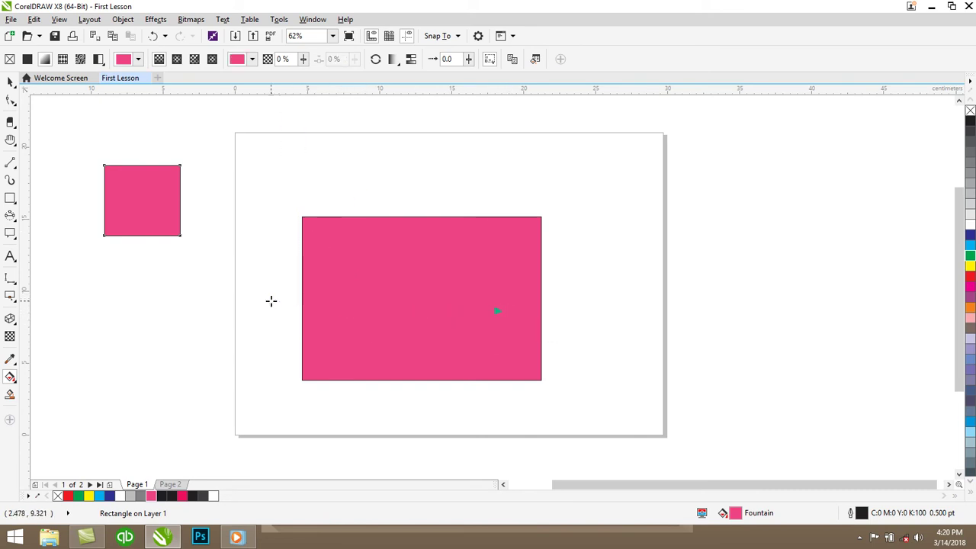
# Try a two-color pattern fill on the small rectangle, browse the available patterns and return to the fountain fill
pyautogui.click(97, 60)
pyautogui.click(138, 59)
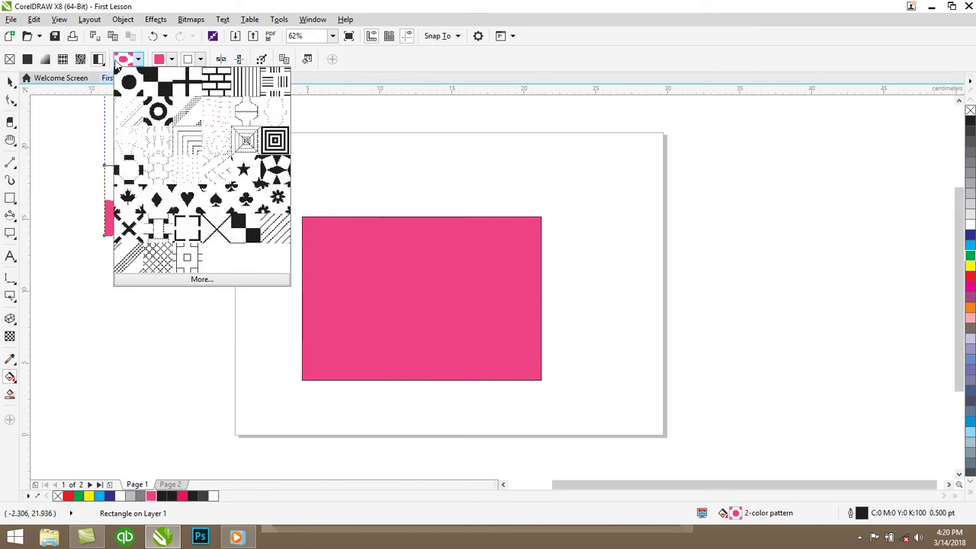
pyautogui.click(45, 61)
pyautogui.click(46, 61)
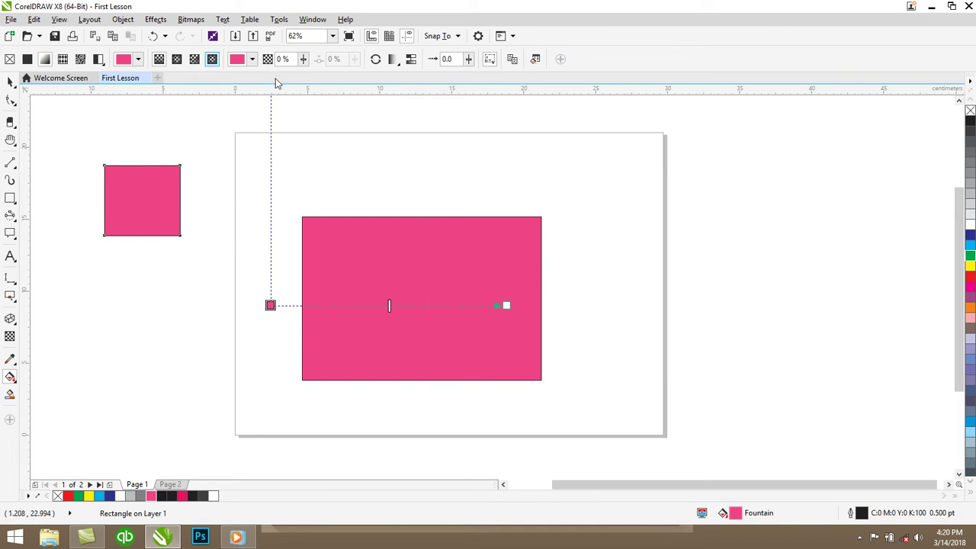
# Delete both pink rectangles to clear the page
pyautogui.hotkey('ctrl', 'a')
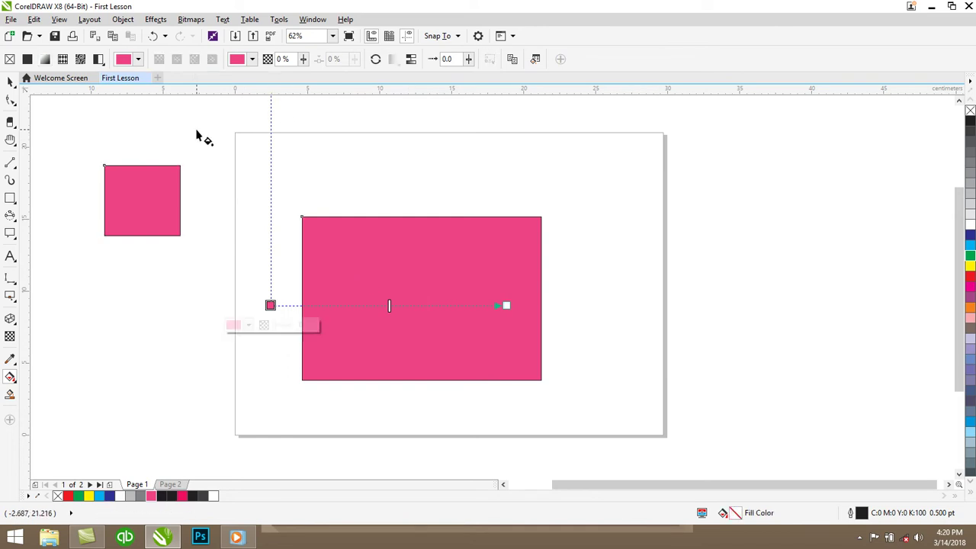
pyautogui.click(9, 83)
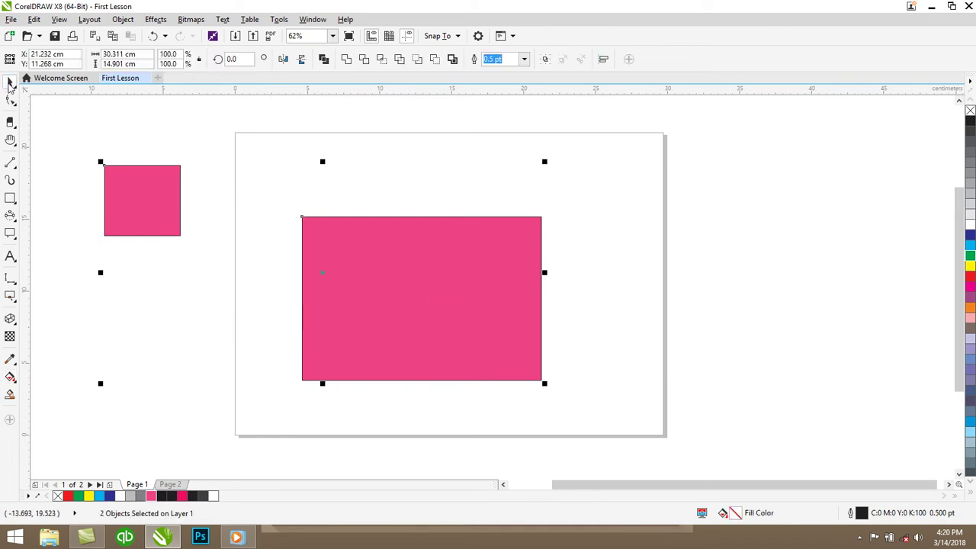
pyautogui.press('Delete')
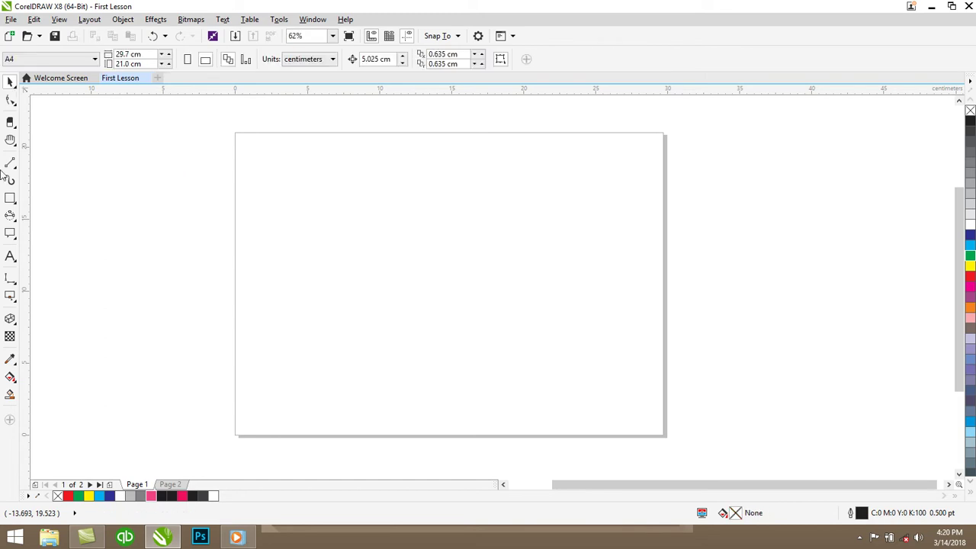
# Draw a rectangle about 11.6 by 7 cm on the page and fill it with cyan
pyautogui.press('space')
pyautogui.moveTo(341, 220); pyautogui.dragTo(467, 336)
pyautogui.click(10, 198)
pyautogui.moveTo(319, 222)
pyautogui.mouseDown()
pyautogui.moveTo(467, 293)
pyautogui.moveTo(487, 321)
pyautogui.mouseUp()
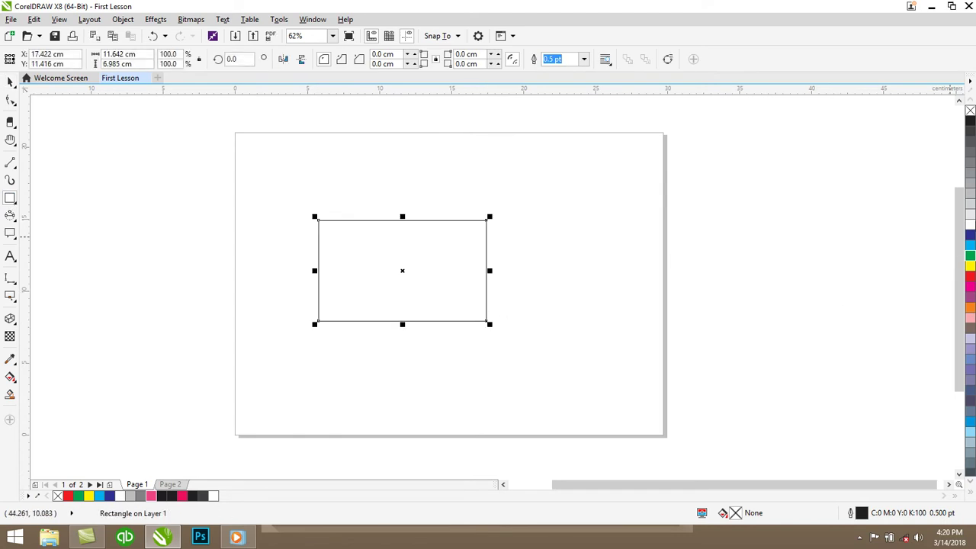
pyautogui.click(970, 248)
# Apply a cyan-to-white linear fountain fill from the rectangle's upper-left corner toward its centre and change it to elliptical
pyautogui.scroll(2, 503, 293)
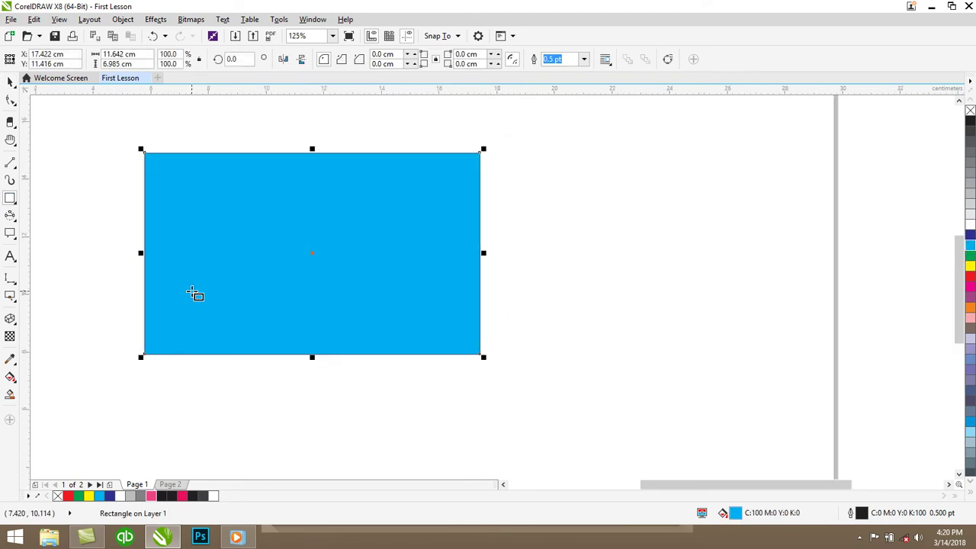
pyautogui.click(10, 376)
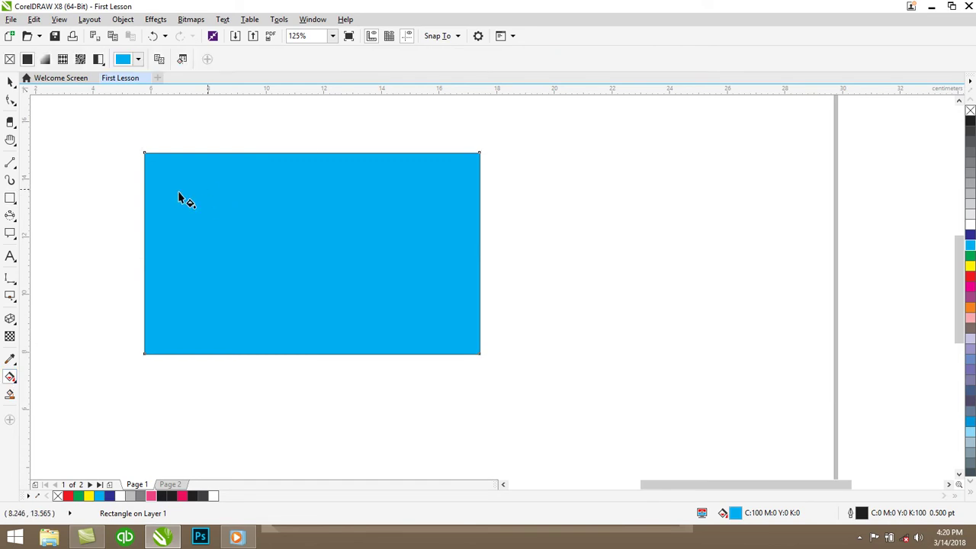
pyautogui.moveTo(145, 153); pyautogui.dragTo(281, 239)
pyautogui.moveTo(334, 252); pyautogui.dragTo(325, 251)
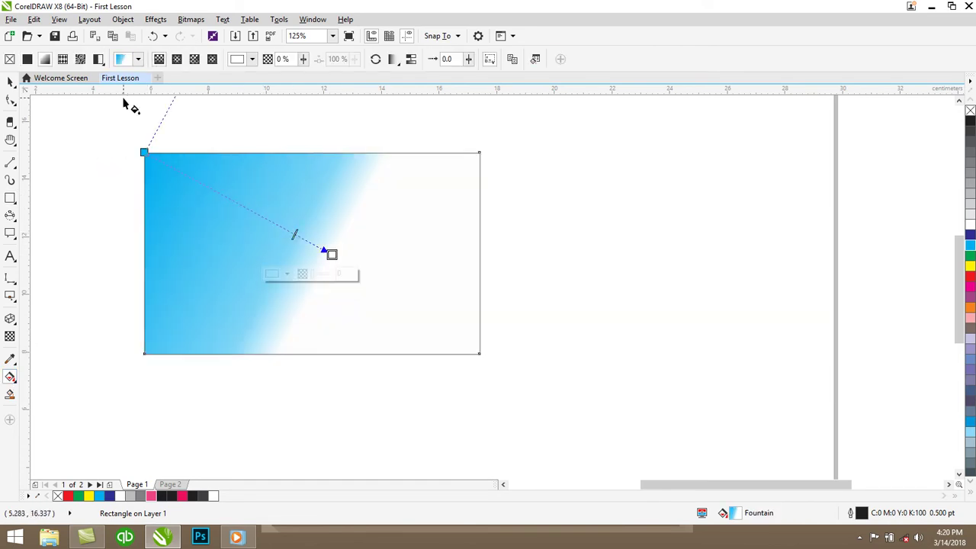
pyautogui.click(176, 58)
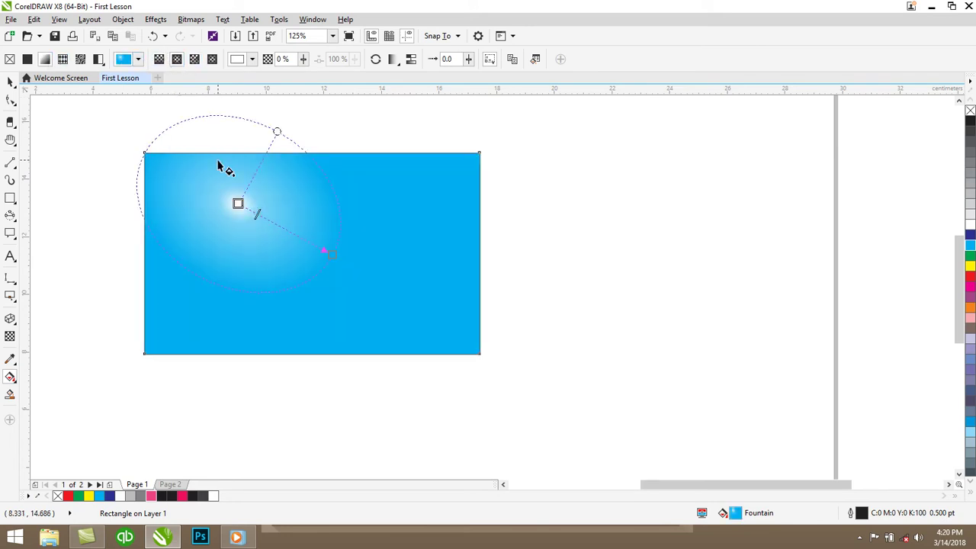
# Extend the elliptical fountain fill toward the rectangle's lower-right corner and move its white centre near the rectangle's middle
pyautogui.moveTo(289, 249); pyautogui.dragTo(317, 280)
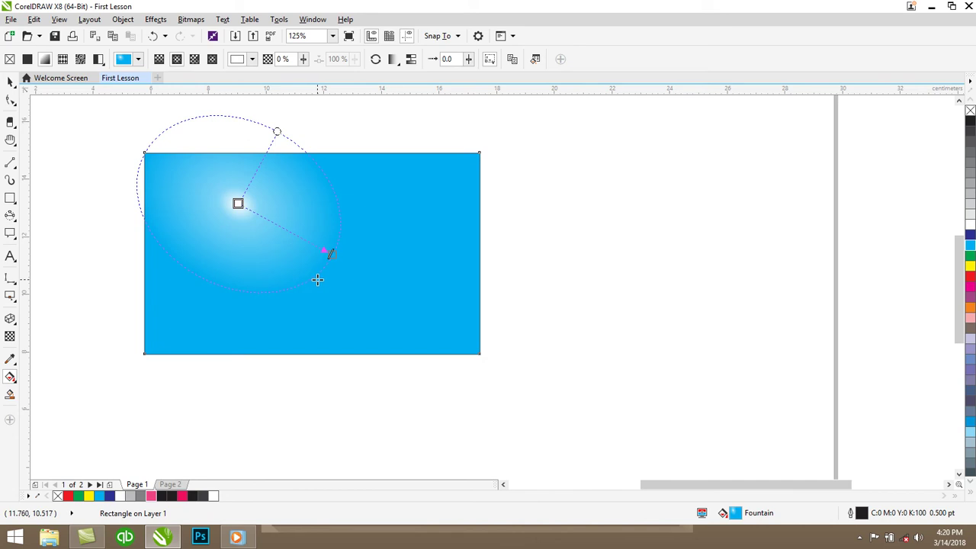
pyautogui.moveTo(291, 246); pyautogui.dragTo(459, 333)
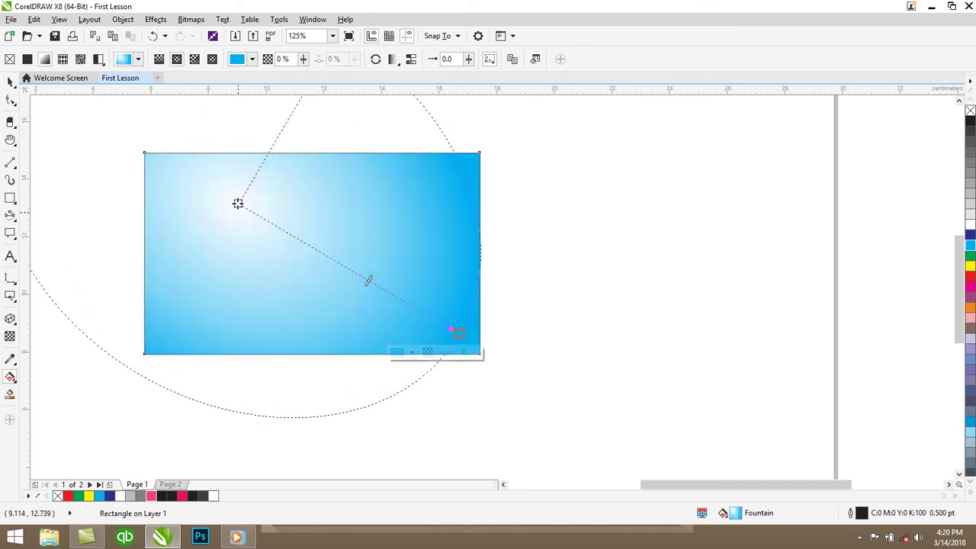
pyautogui.moveTo(241, 205); pyautogui.dragTo(296, 238)
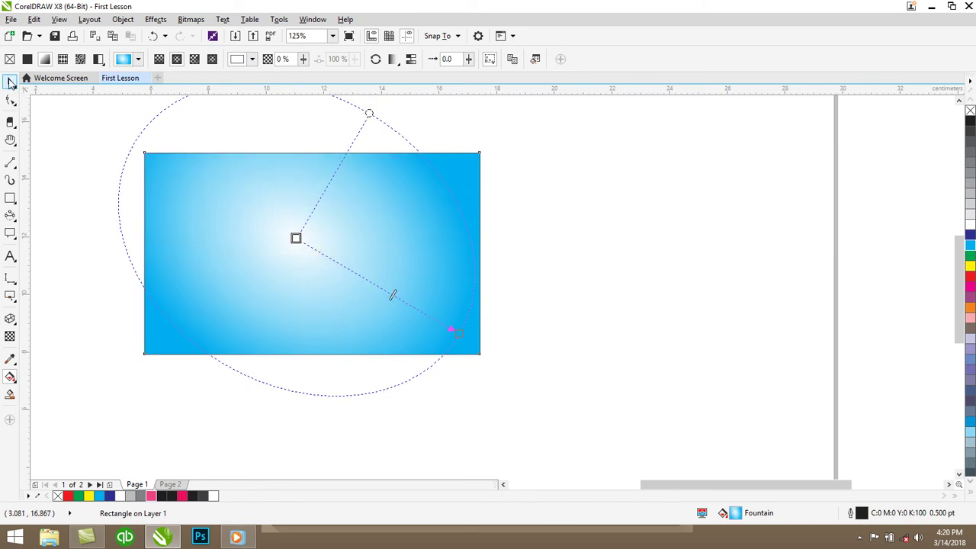
# Examine the white fill node's color settings in the HLS color model
pyautogui.click(251, 60)
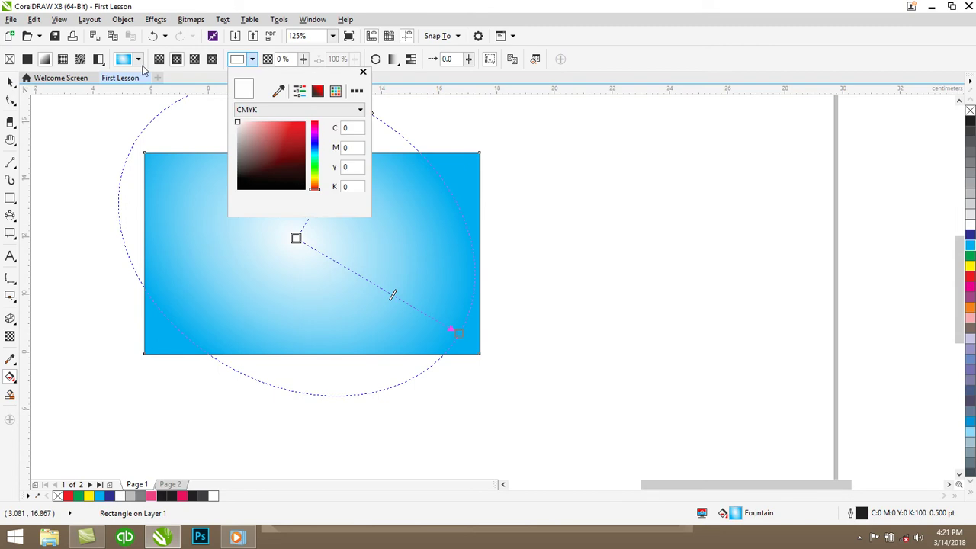
pyautogui.click(300, 111)
pyautogui.click(264, 160)
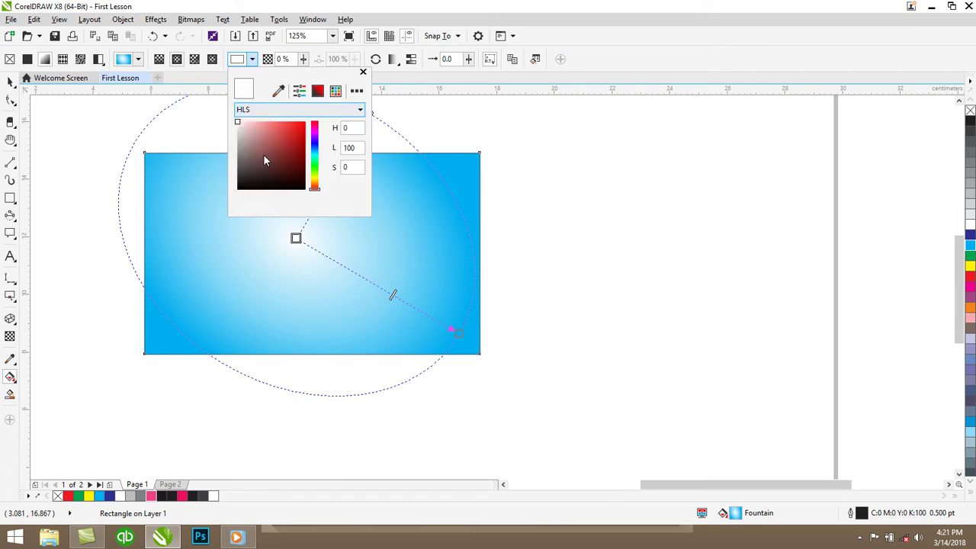
pyautogui.doubleClick(351, 128)
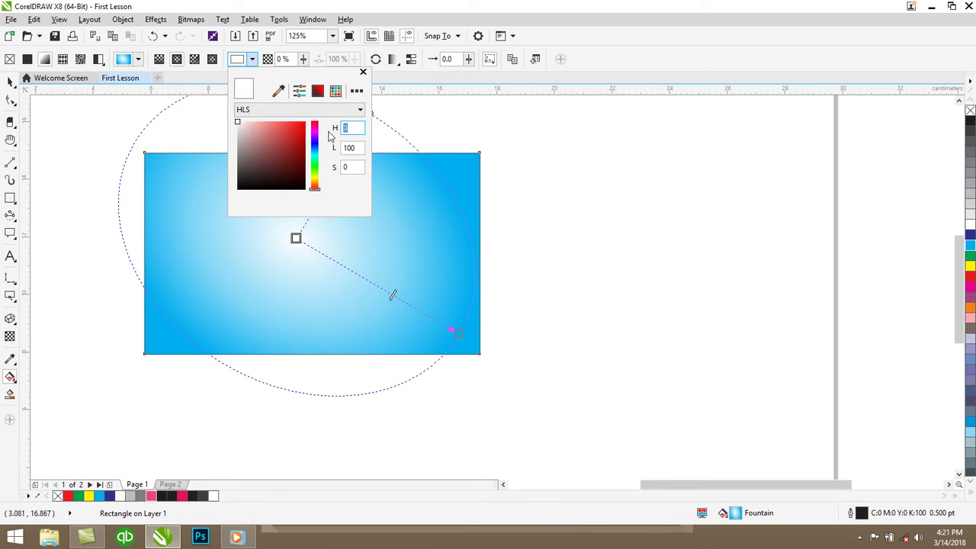
pyautogui.press('Return')
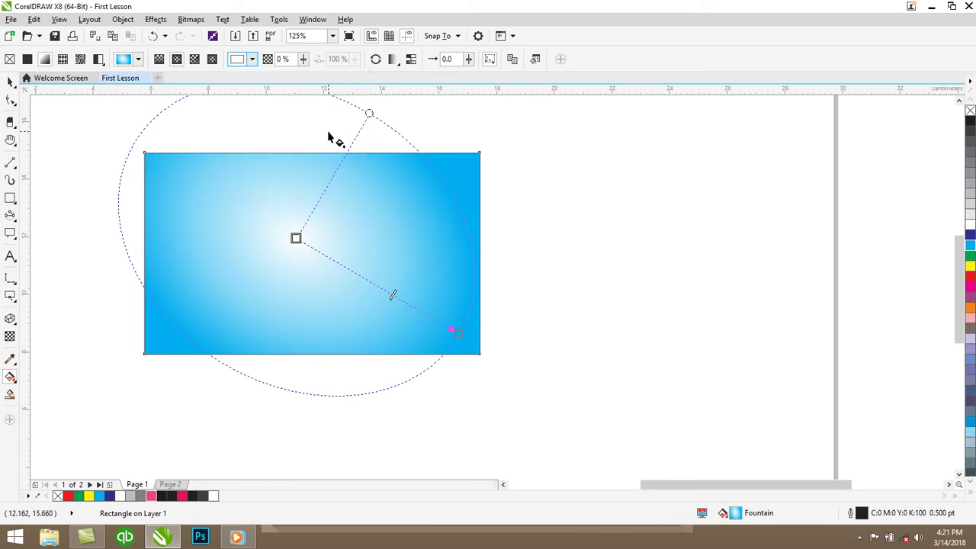
# Shift the fountain fill's white centre toward the rectangle's left side and delete the rectangle
pyautogui.click(276, 248)
pyautogui.moveTo(295, 239); pyautogui.dragTo(228, 244)
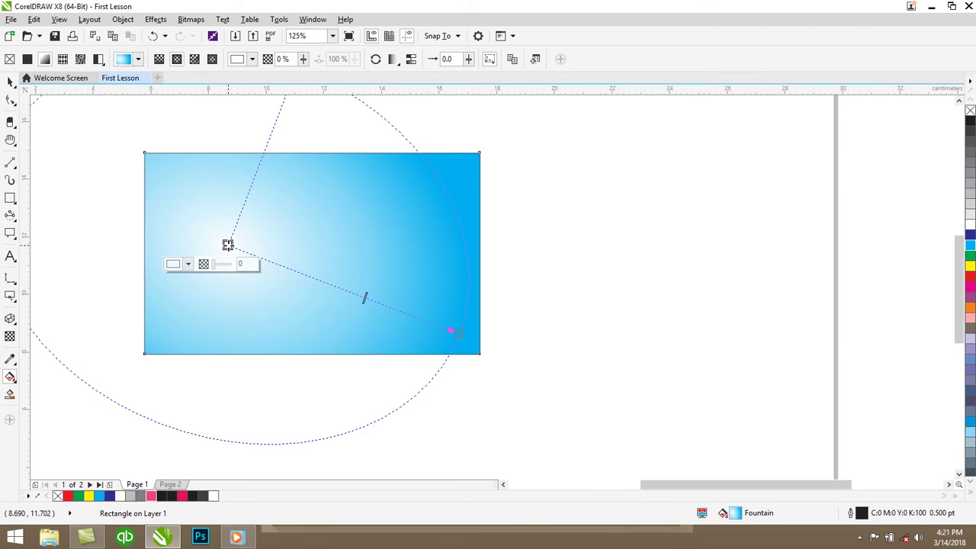
pyautogui.click(12, 83)
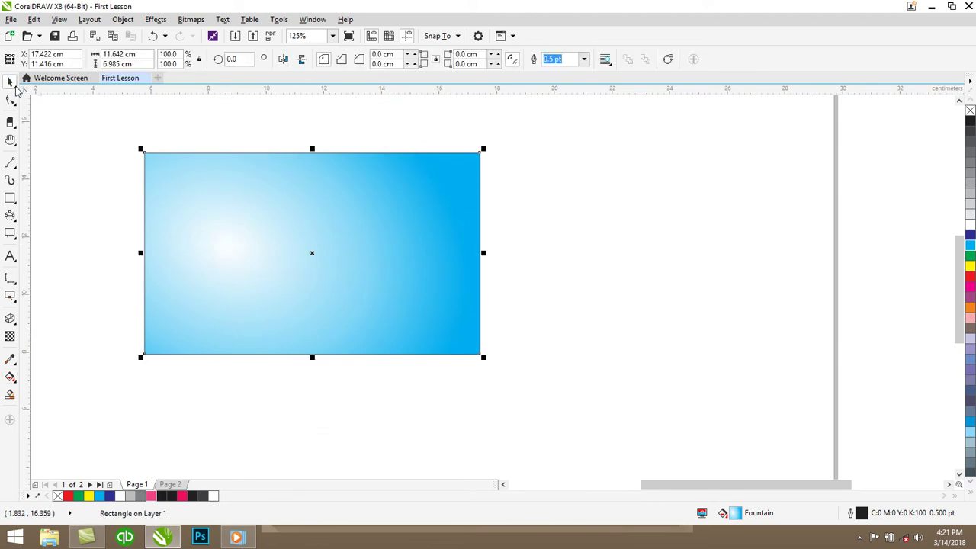
pyautogui.press('Delete')
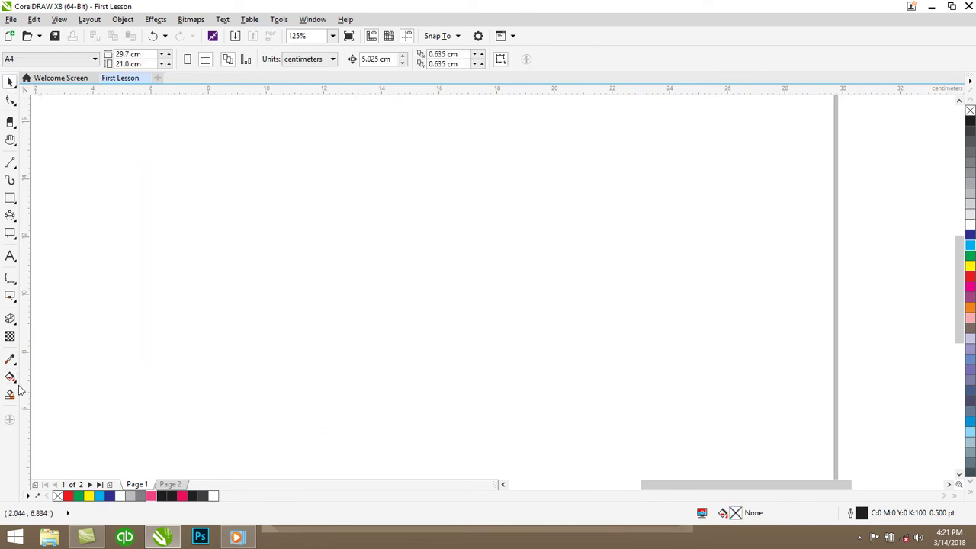
# Draw a rectangle about 9.5 by 3.7 cm and place two copies straight below it, each overlapping the one above
pyautogui.click(10, 200)
pyautogui.moveTo(236, 170)
pyautogui.mouseDown()
pyautogui.moveTo(466, 279)
pyautogui.moveTo(512, 279)
pyautogui.mouseUp()
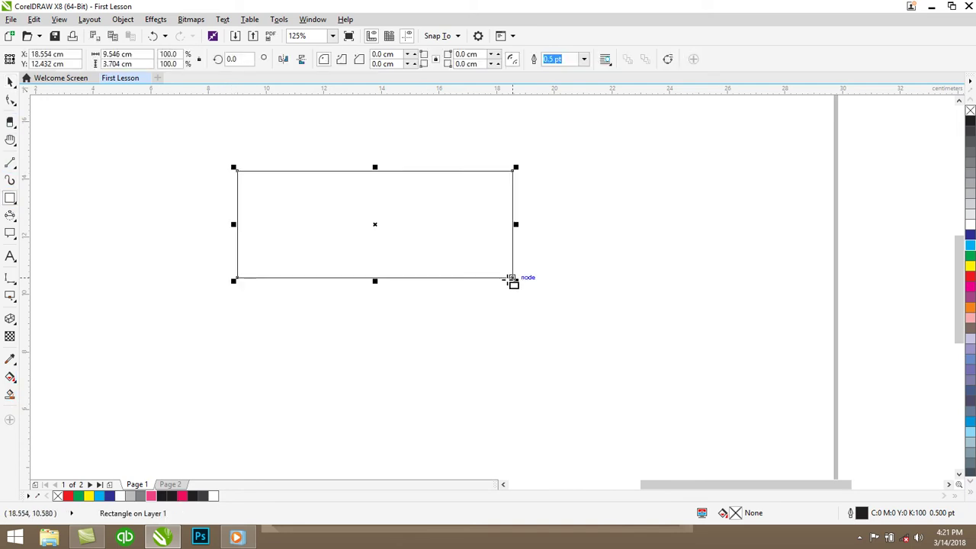
pyautogui.click(10, 82)
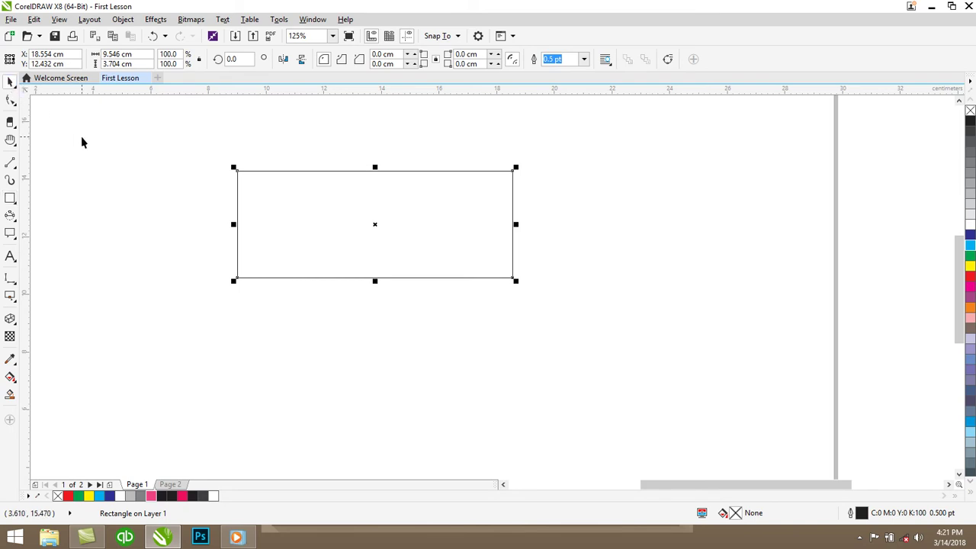
pyautogui.hotkey('ctrl', 'd')
pyautogui.moveTo(287, 234); pyautogui.dragTo(282, 271)
pyautogui.hotkey('ctrl', 'd')
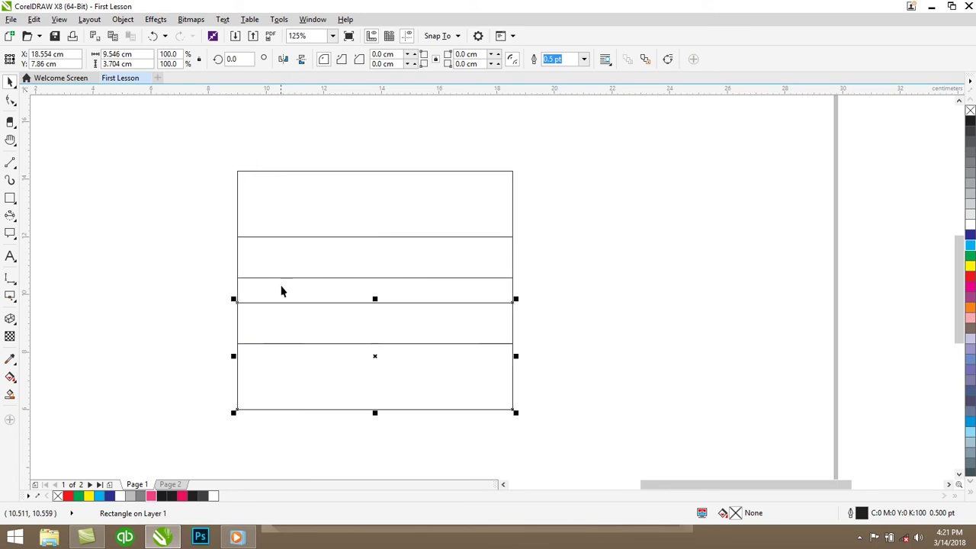
pyautogui.click(578, 179)
pyautogui.click(479, 170)
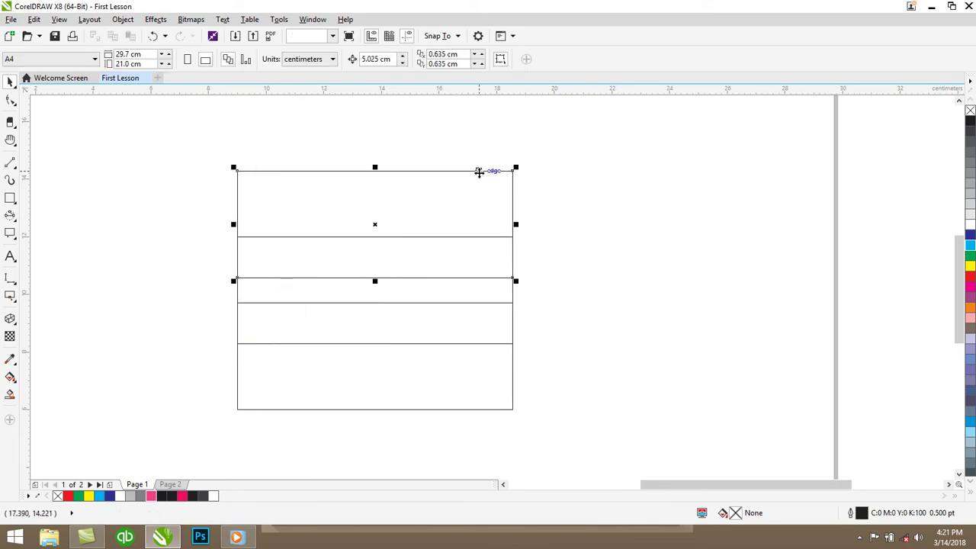
pyautogui.click(709, 249)
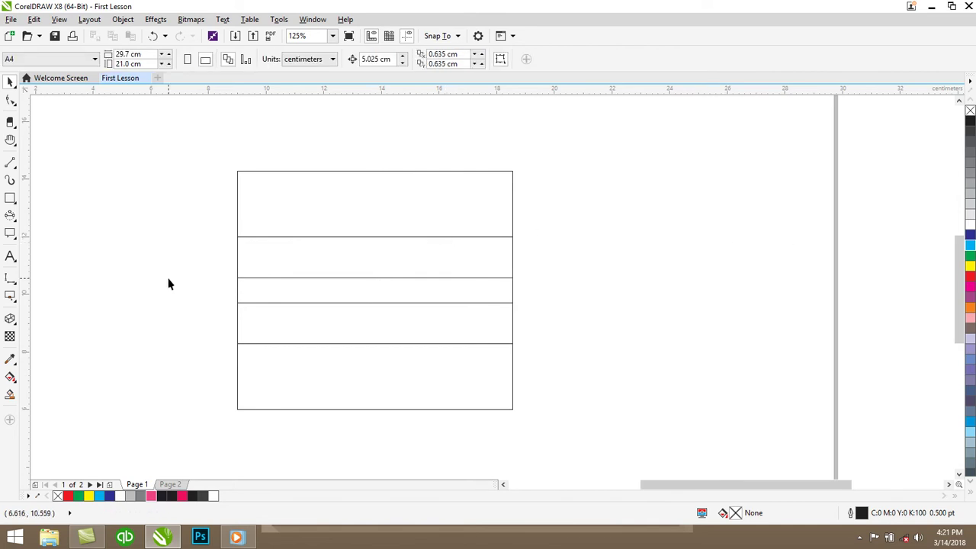
# Fill all five areas formed by the overlapping rectangles with Smart Fill in blue C71 M40 Y0 K0
pyautogui.click(10, 377)
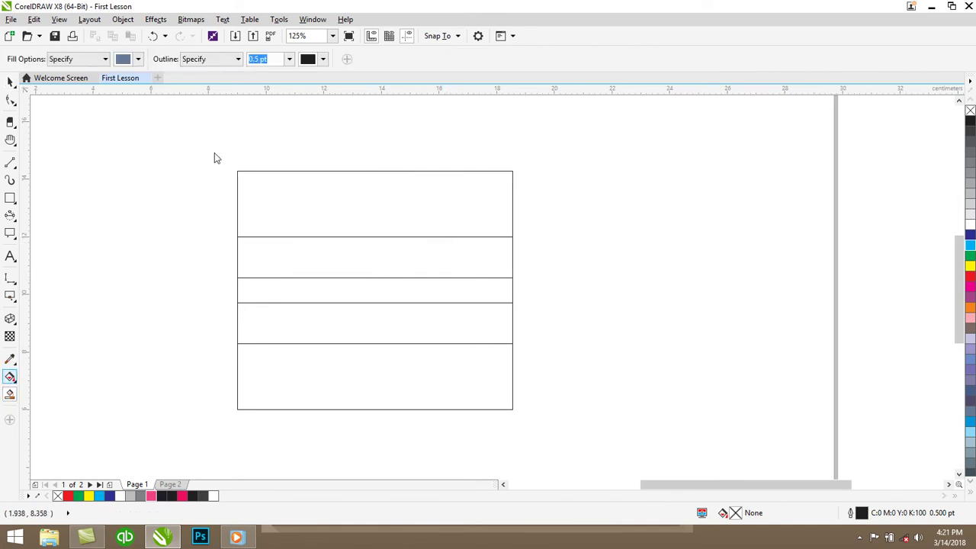
pyautogui.click(139, 59)
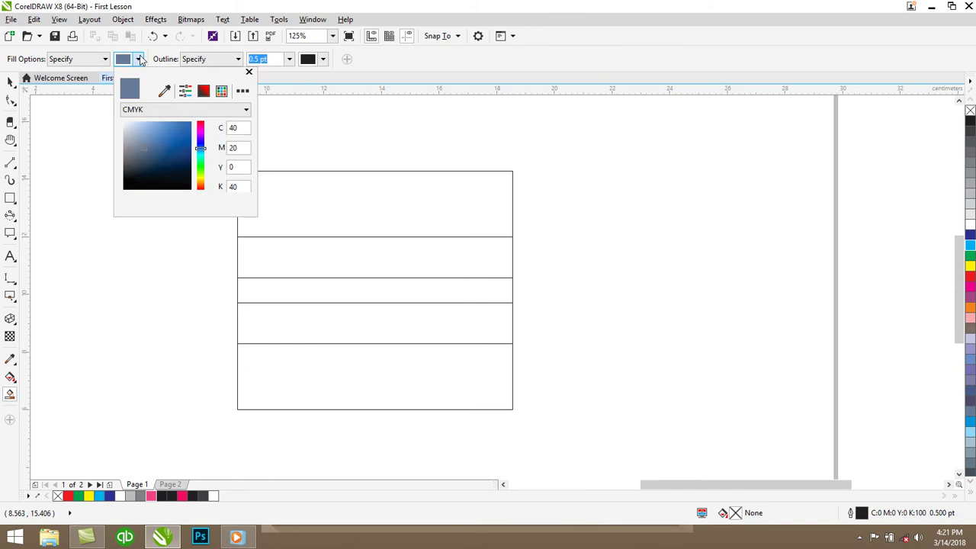
pyautogui.click(166, 132)
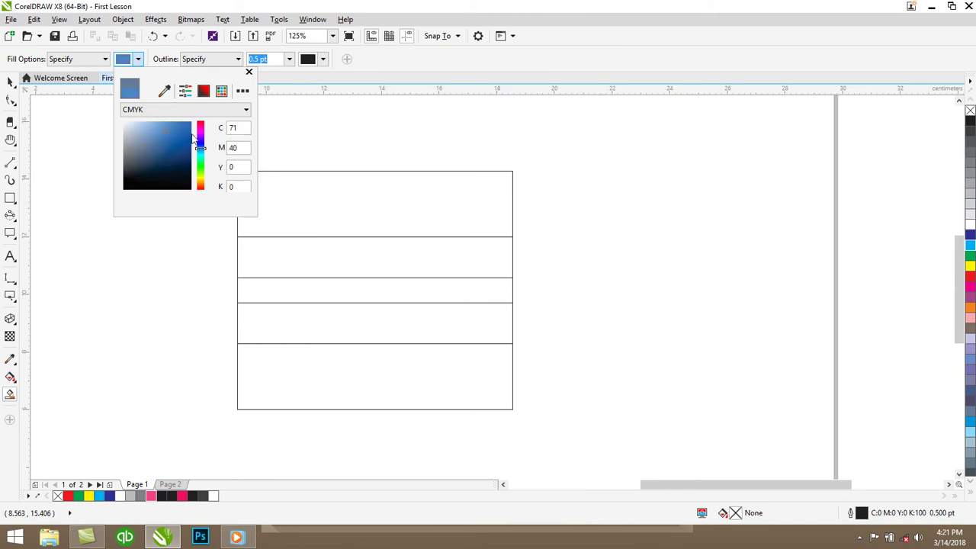
pyautogui.click(286, 197)
pyautogui.click(287, 196)
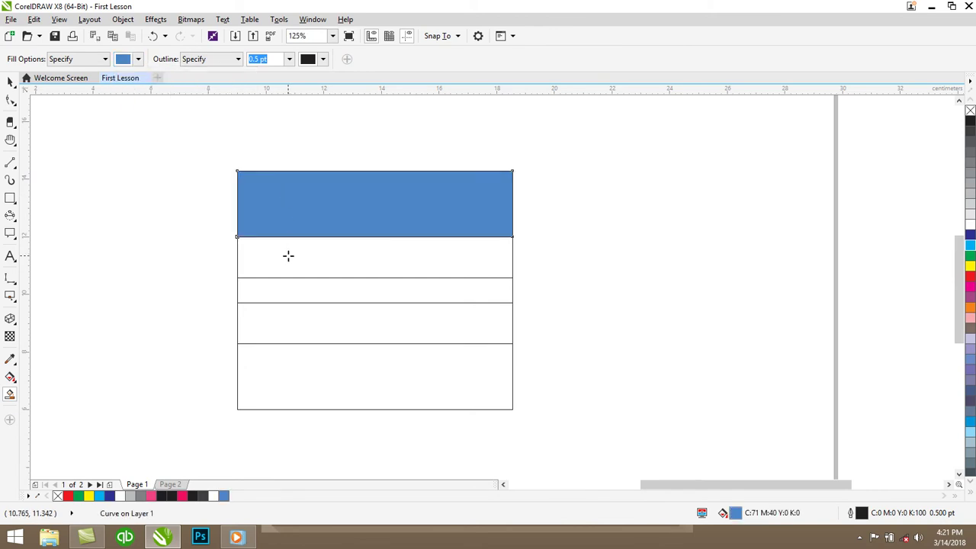
pyautogui.click(284, 288)
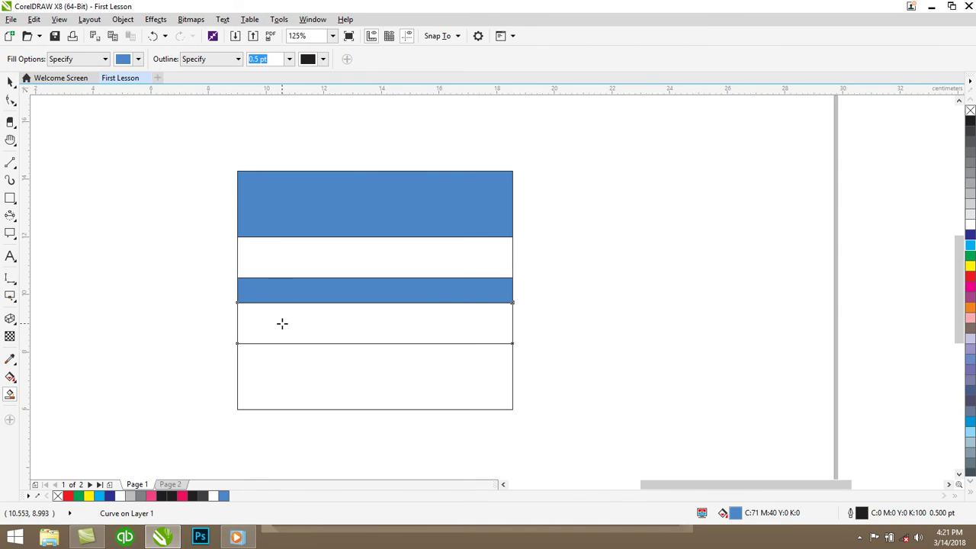
pyautogui.click(282, 323)
pyautogui.click(283, 373)
pyautogui.click(301, 249)
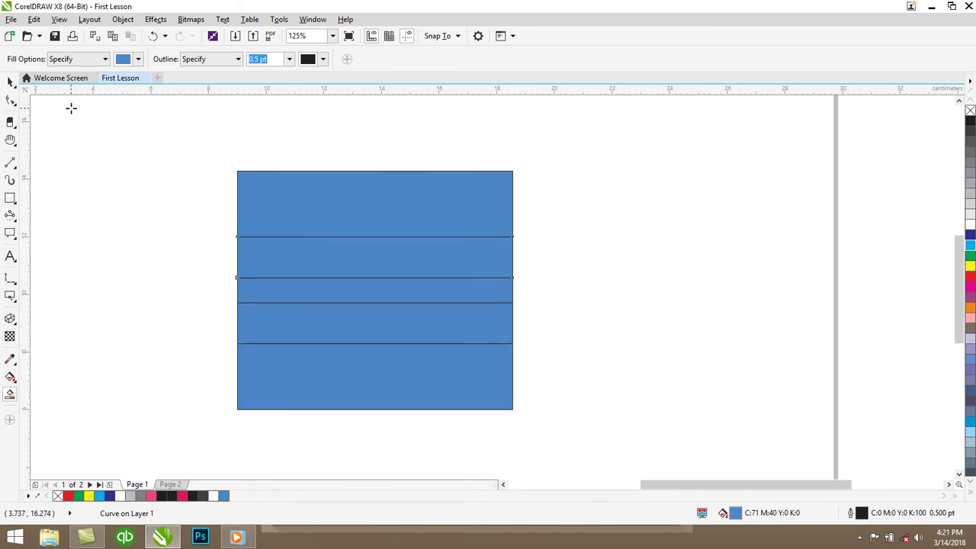
# Move the blue Smart Fill strips apart from the stack and delete all objects on the page
pyautogui.click(8, 82)
pyautogui.click(196, 134)
pyautogui.click(406, 190)
pyautogui.moveTo(406, 190); pyautogui.dragTo(564, 168)
pyautogui.moveTo(374, 262); pyautogui.dragTo(183, 189)
pyautogui.moveTo(294, 291); pyautogui.dragTo(474, 254)
pyautogui.moveTo(359, 309); pyautogui.dragTo(185, 276)
pyautogui.moveTo(290, 361); pyautogui.dragTo(362, 357)
pyautogui.hotkey('ctrl', 'a')
pyautogui.press('Delete')
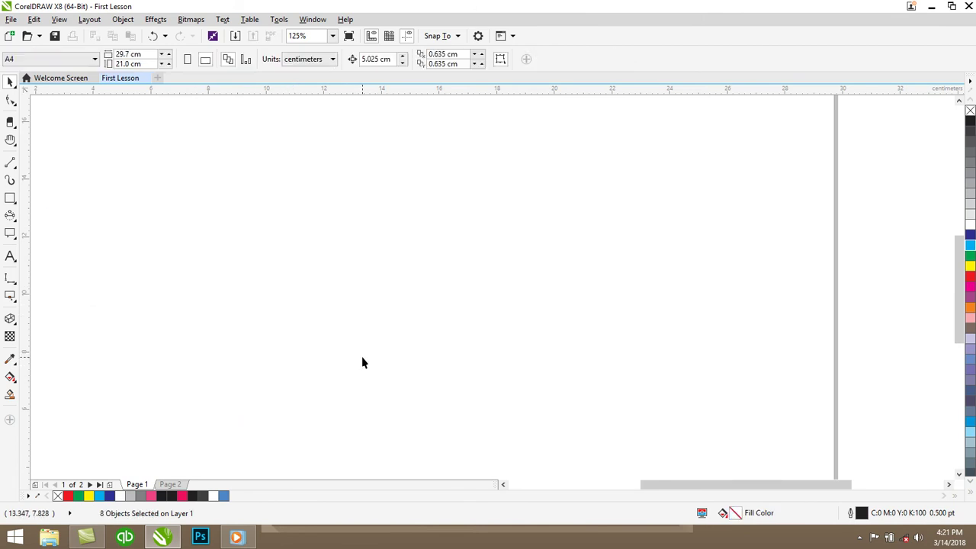
# Draw a rectangle about 5.9 by 6.3 cm and an ellipse about 4.6 by 4.3 cm overlapping the middle of its right edge
pyautogui.click(10, 198)
pyautogui.moveTo(252, 181); pyautogui.dragTo(423, 364)
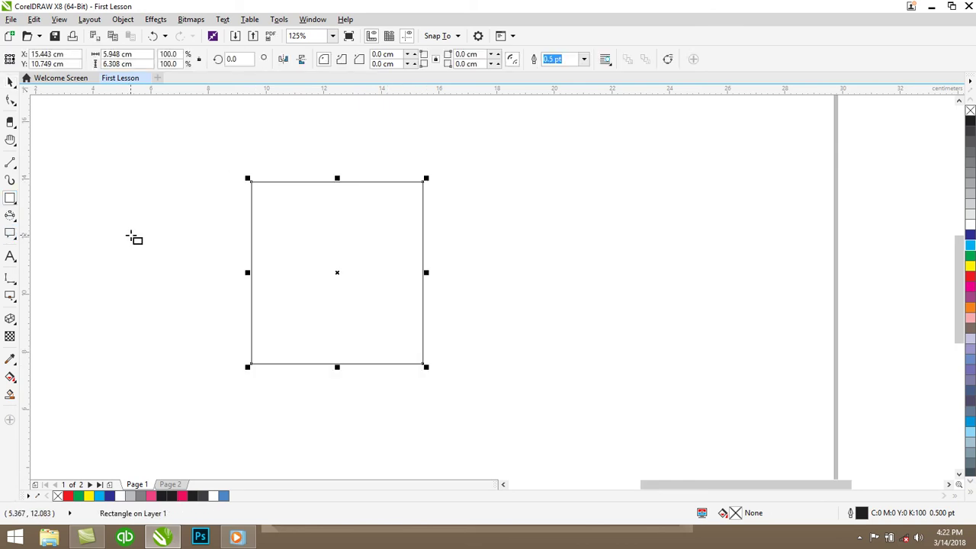
pyautogui.click(12, 216)
pyautogui.click(30, 216)
pyautogui.moveTo(360, 222); pyautogui.dragTo(493, 348)
pyautogui.click(11, 82)
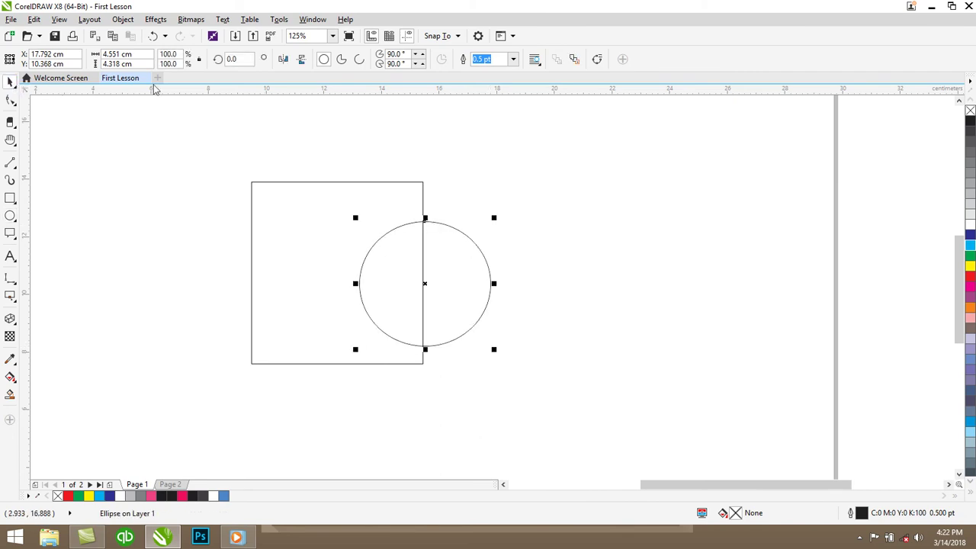
pyautogui.click(392, 257)
pyautogui.moveTo(392, 257); pyautogui.dragTo(389, 242)
pyautogui.click(451, 145)
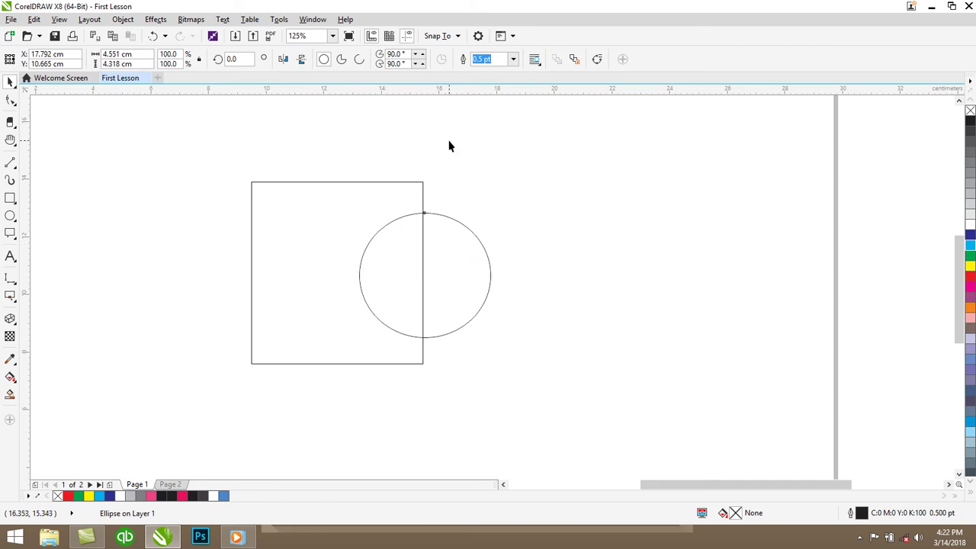
# Smart-fill both halves of the ellipse, inside and outside the rectangle, with blue C71 M40 Y0 K0
pyautogui.click(10, 395)
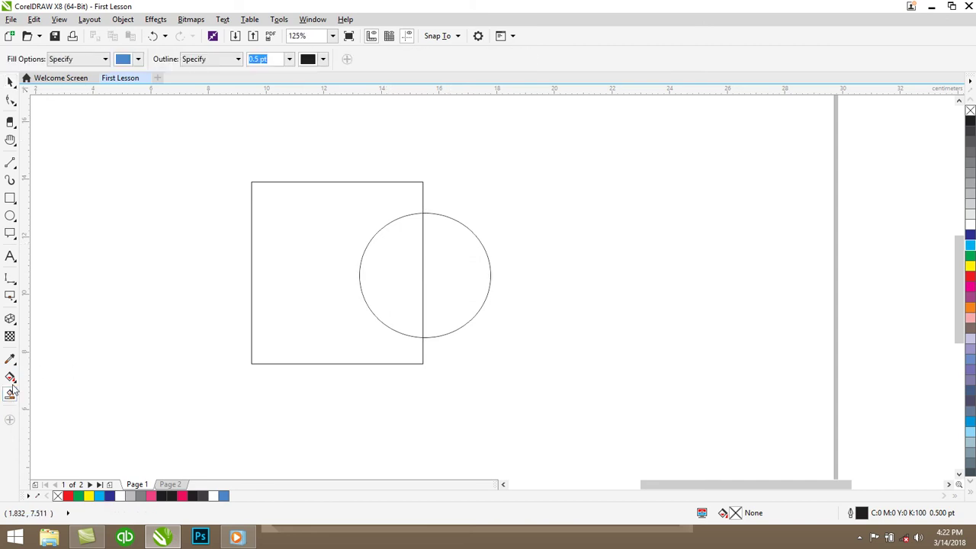
pyautogui.click(402, 261)
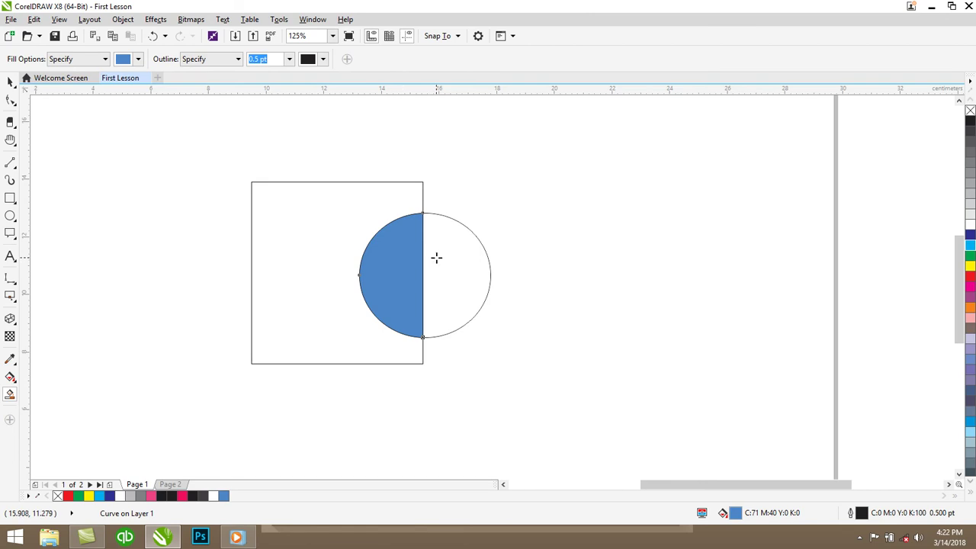
pyautogui.click(436, 257)
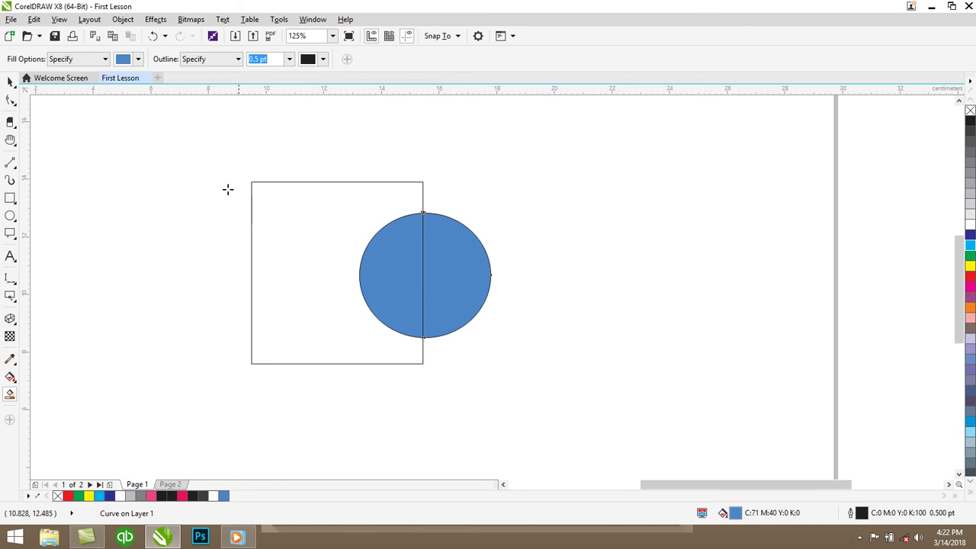
# Move the two blue half-ellipses off the original outlines to the empty area right of the rectangle
pyautogui.click(10, 82)
pyautogui.press('Escape')
pyautogui.click(444, 260)
pyautogui.moveTo(445, 259); pyautogui.dragTo(574, 222)
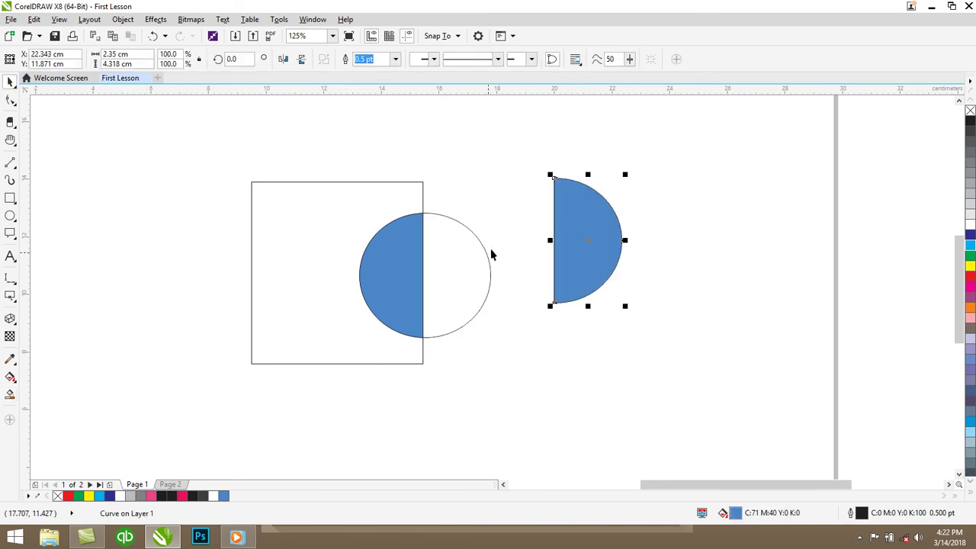
pyautogui.click(398, 242)
pyautogui.moveTo(399, 242); pyautogui.dragTo(531, 350)
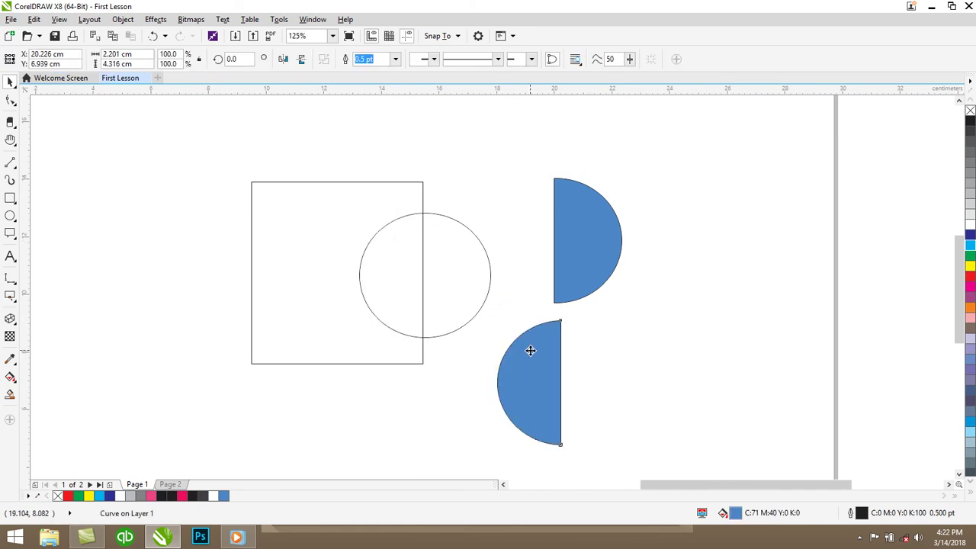
# Delete the unfilled ellipse outline and select the rectangle
pyautogui.click(440, 215)
pyautogui.press('Delete')
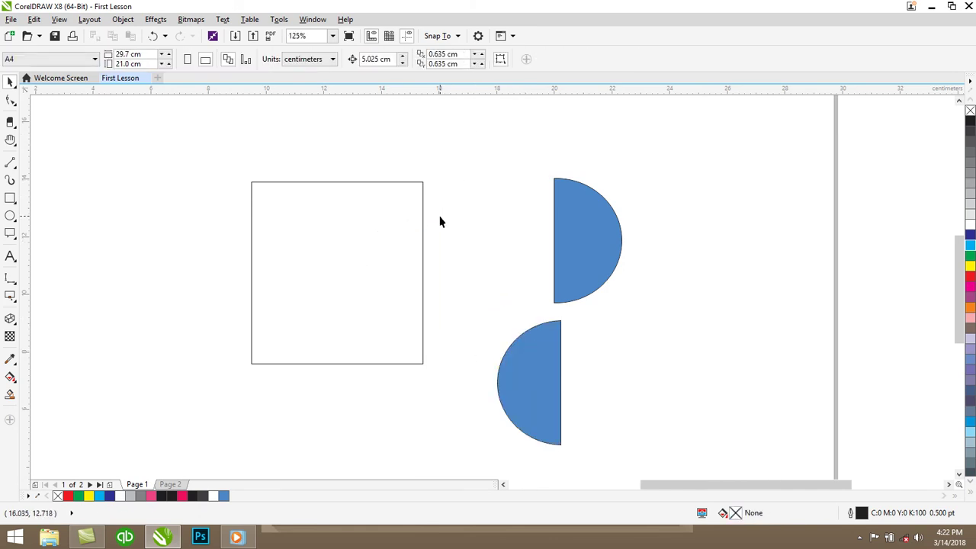
pyautogui.click(413, 276)
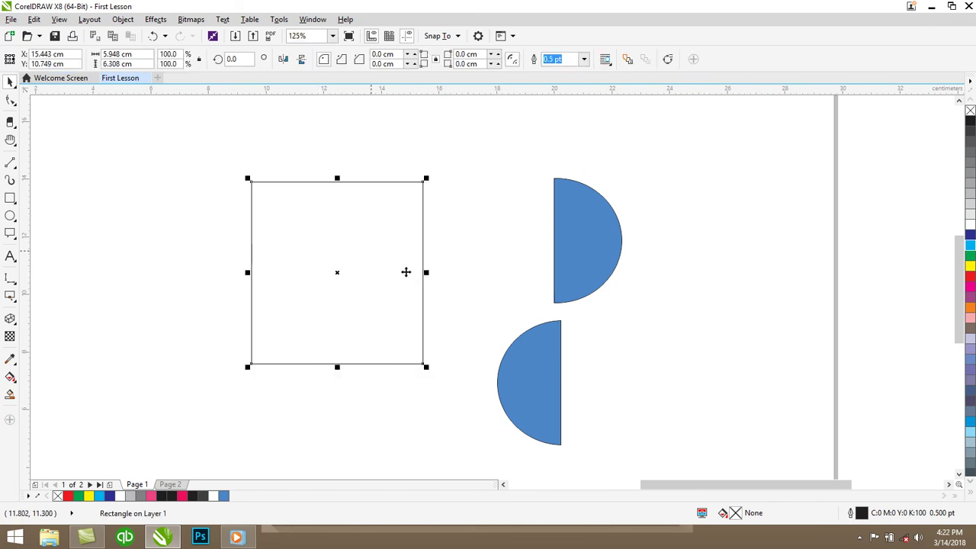
# Undo the ellipse deletion, the moves and the smart fills, and select the rectangle
pyautogui.hotkey('ctrl', 'z')
pyautogui.hotkey('ctrl', 'z')
pyautogui.hotkey('ctrl', 'z')
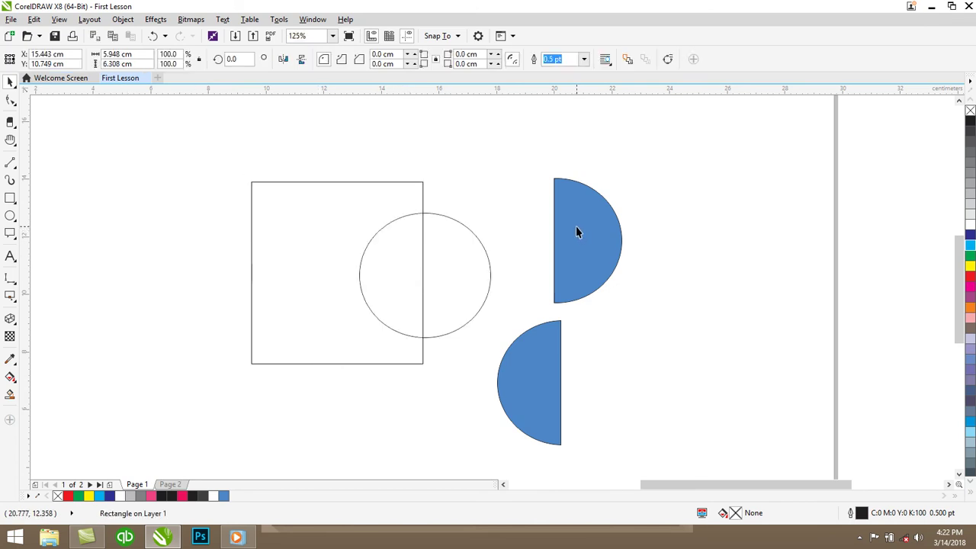
pyautogui.hotkey('ctrl', 'z')
pyautogui.hotkey('ctrl', 'z')
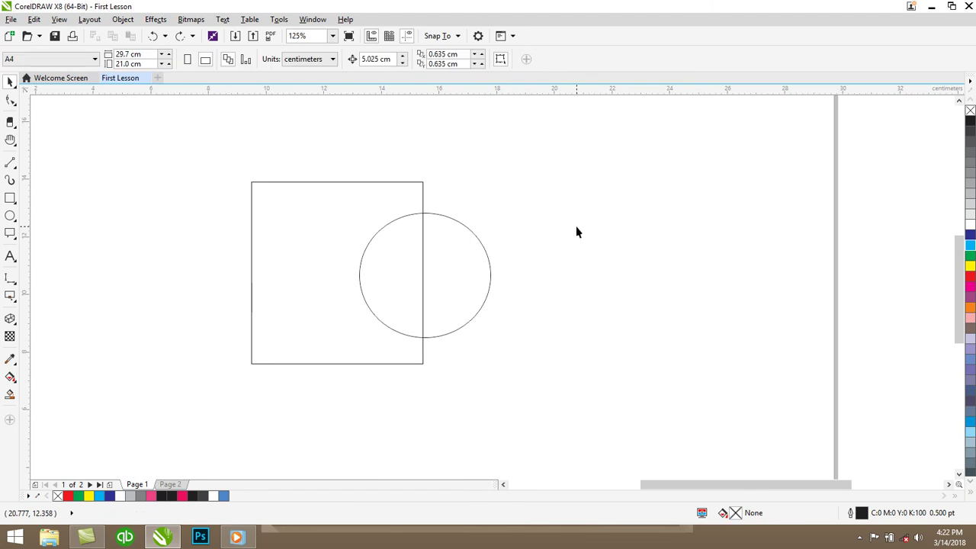
pyautogui.click(321, 214)
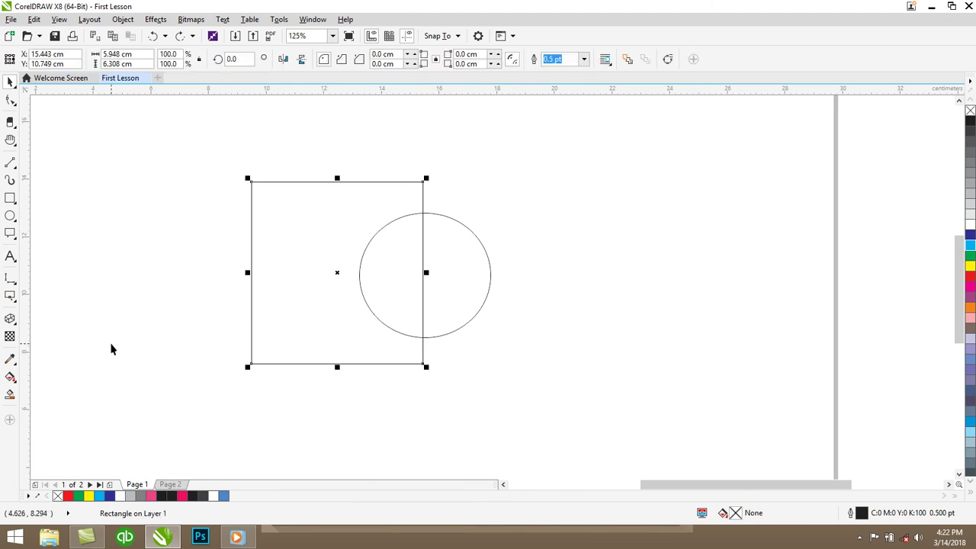
# Smart-fill the rectangle area outside the ellipse with blue C71 M40 Y0 K0 and move the filled piece to the empty area right of the outlines
pyautogui.click(9, 395)
pyautogui.click(294, 233)
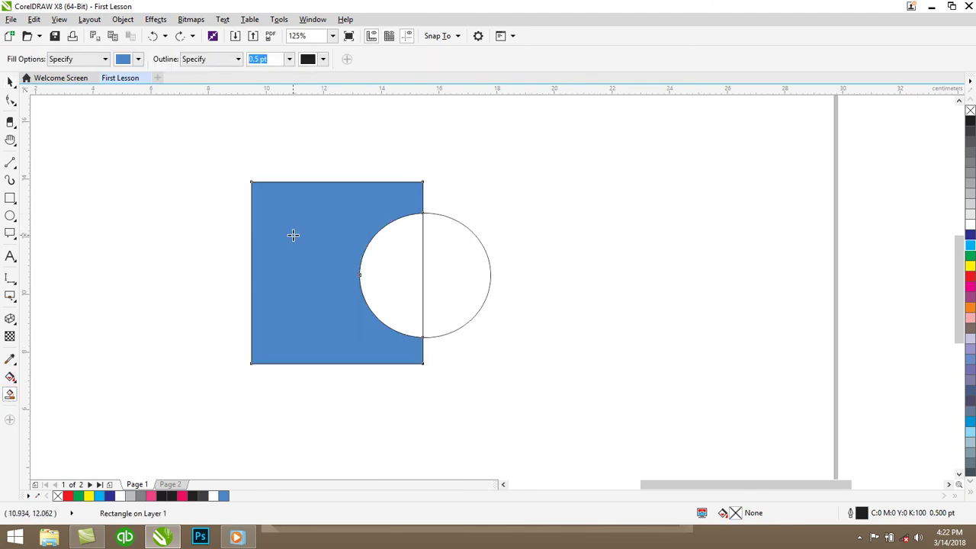
pyautogui.click(10, 81)
pyautogui.click(122, 189)
pyautogui.click(270, 237)
pyautogui.moveTo(270, 237); pyautogui.dragTo(549, 214)
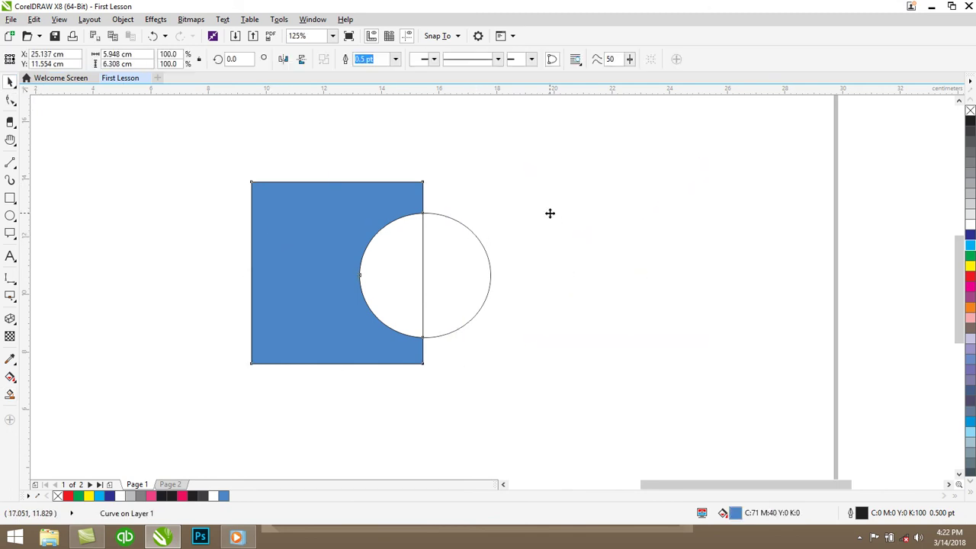
# Move the ellipse outline off the rectangle so it partly overlaps the straight edge of the blue cut-out piece
pyautogui.click(577, 376)
pyautogui.click(477, 283)
pyautogui.moveTo(473, 272); pyautogui.dragTo(566, 259)
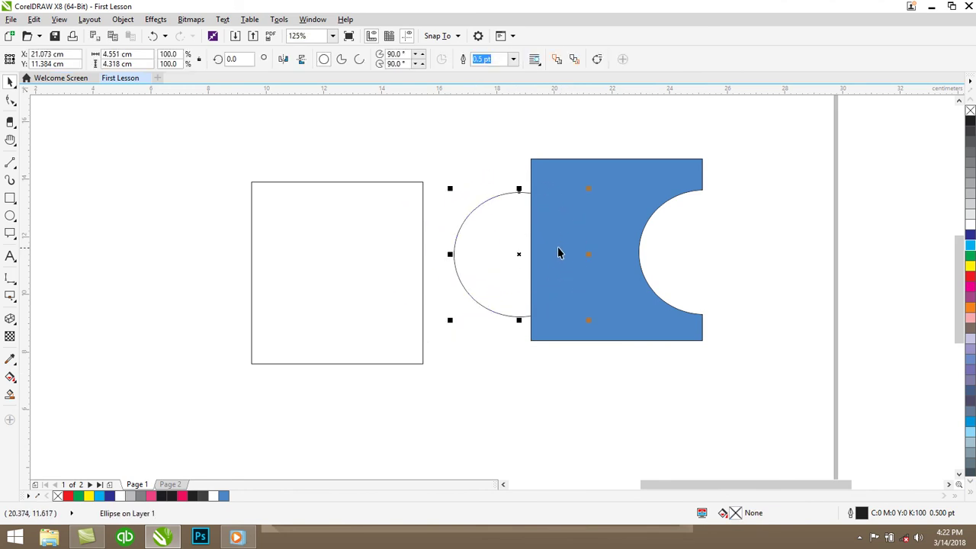
pyautogui.moveTo(495, 254)
pyautogui.mouseDown()
pyautogui.moveTo(502, 263)
pyautogui.moveTo(500, 254)
pyautogui.mouseUp()
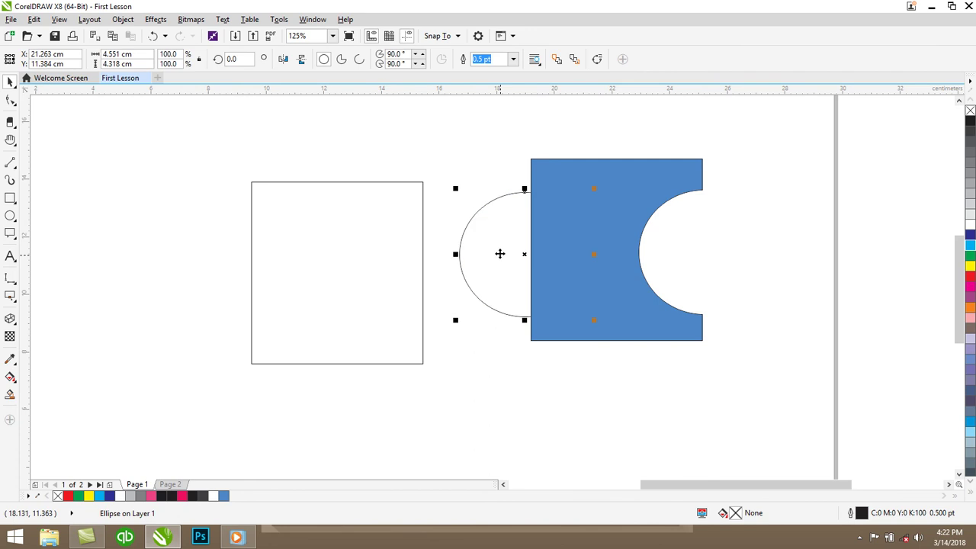
# Smart-fill the ellipse part outside the blue piece with blue C71 M40 Y0 K0 and move the filled shape into the rectangle
pyautogui.click(10, 393)
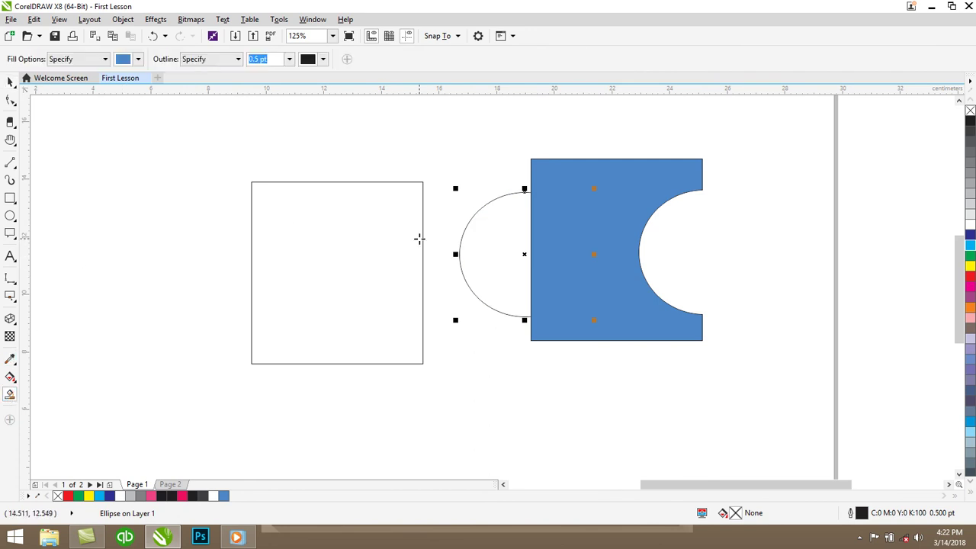
pyautogui.click(516, 229)
pyautogui.click(10, 81)
pyautogui.press('F10')
pyautogui.click(510, 254)
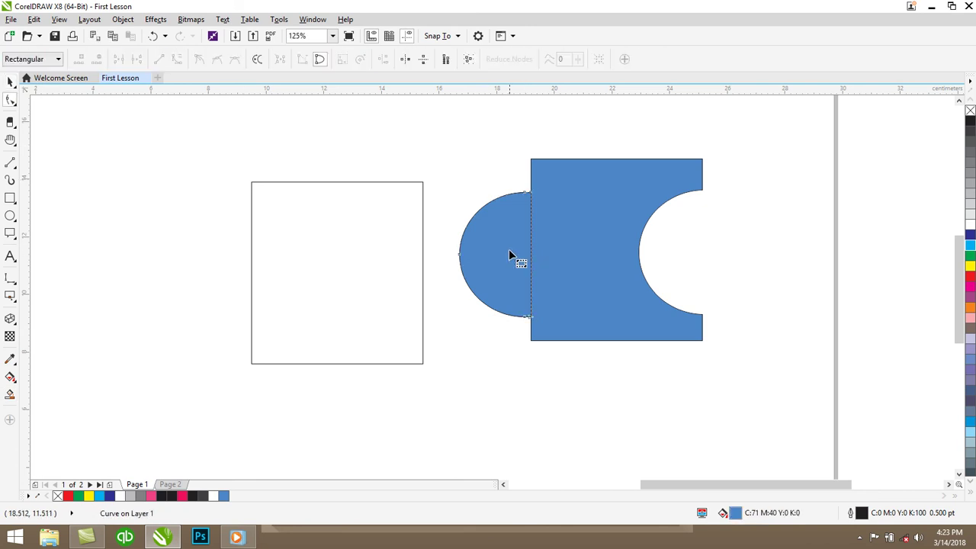
pyautogui.click(10, 81)
pyautogui.moveTo(521, 251); pyautogui.dragTo(357, 269)
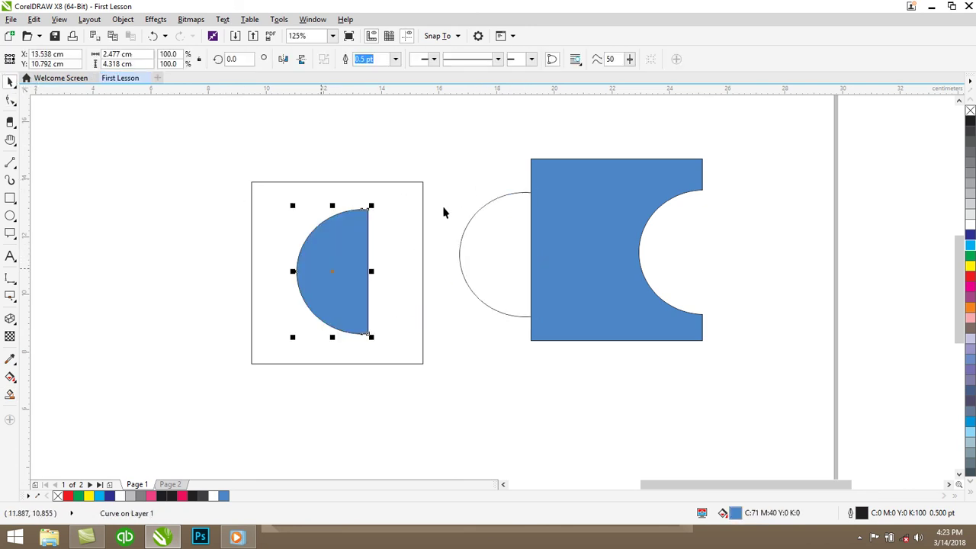
# Delete all the objects on the page
pyautogui.click(562, 255)
pyautogui.click(538, 237)
pyautogui.click(492, 219)
pyautogui.moveTo(492, 220); pyautogui.dragTo(99, 179)
pyautogui.click(282, 220)
pyautogui.hotkey('ctrl', 'a')
pyautogui.press('Delete')
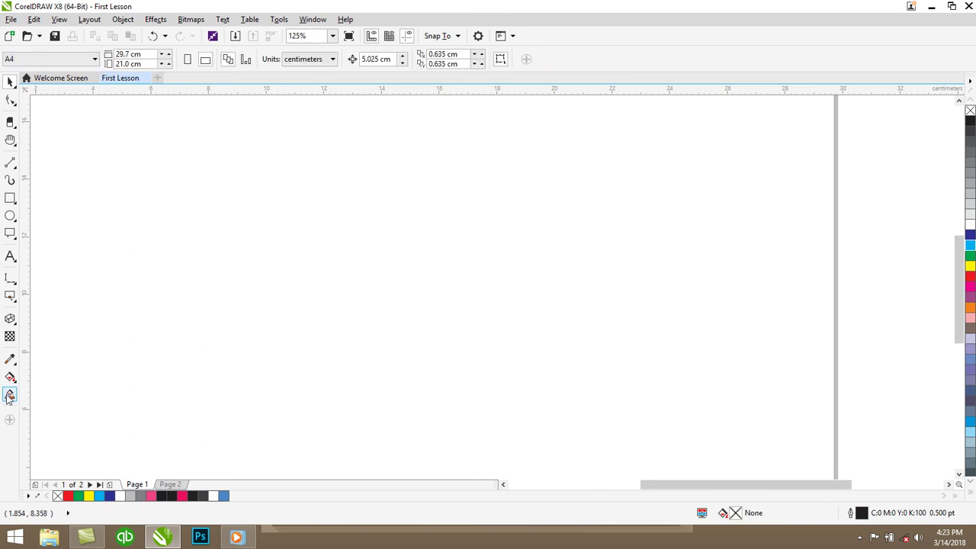
# Hide the Roughen tool from the Shape Edit flyout by customizing the toolbox
pyautogui.click(9, 419)
pyautogui.click(10, 421)
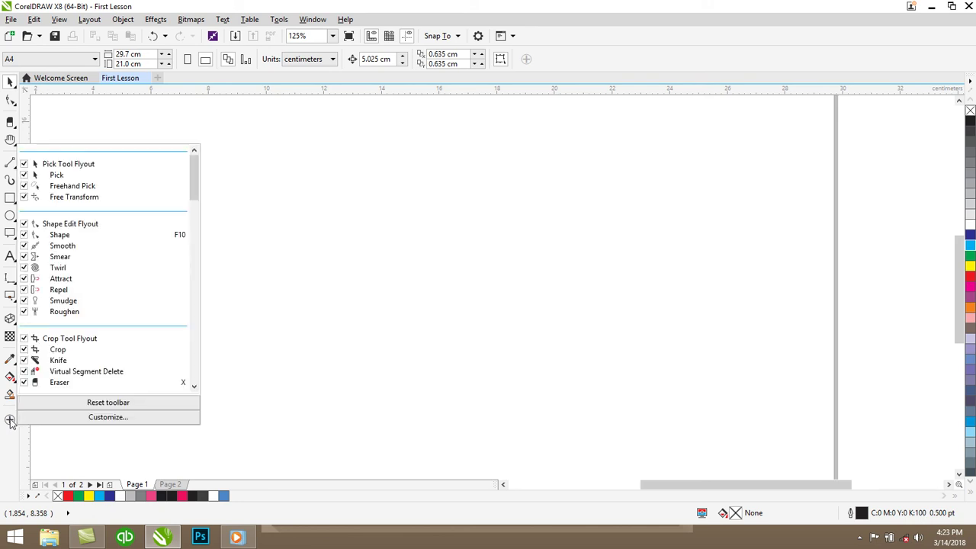
pyautogui.click(10, 421)
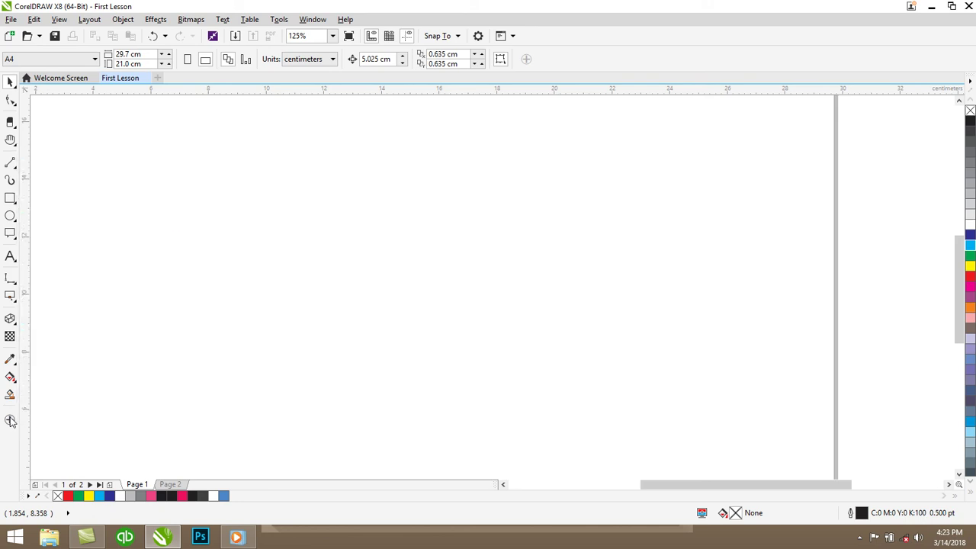
pyautogui.click(10, 421)
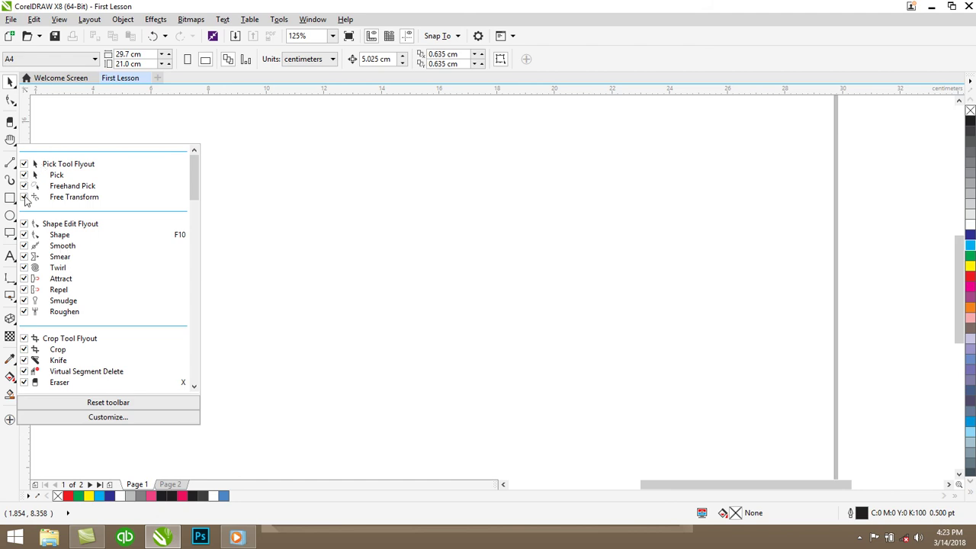
pyautogui.click(25, 313)
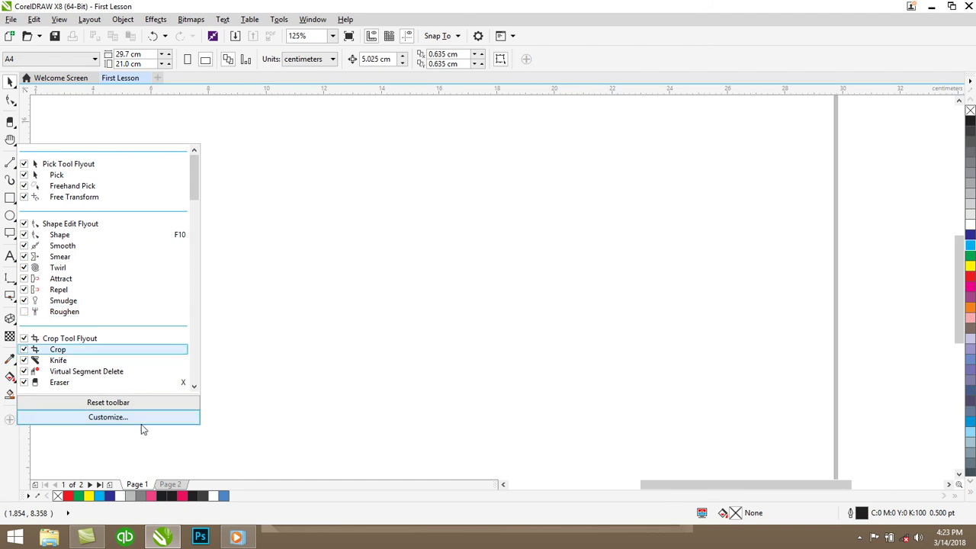
pyautogui.click(253, 353)
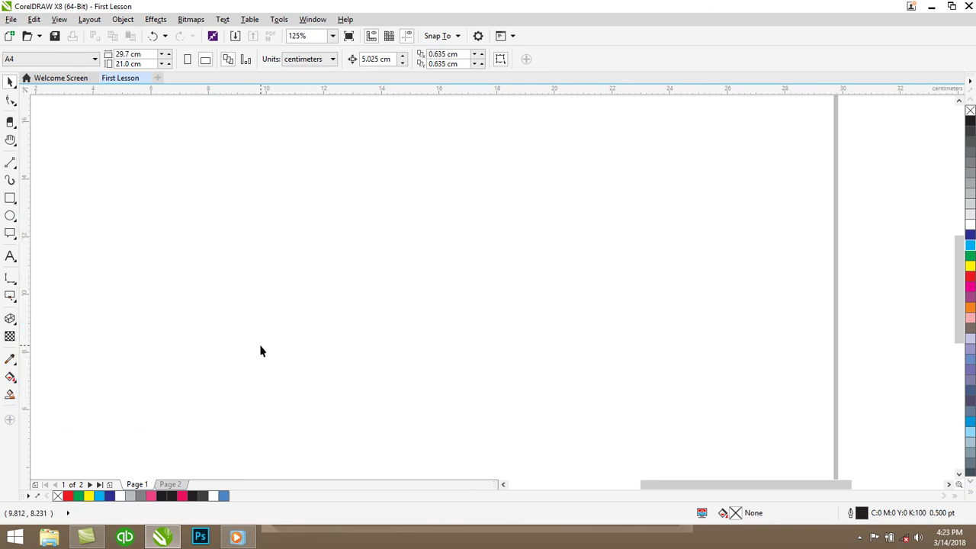
# Minimize the drawing application to return to the desktop
pyautogui.click(10, 122)
pyautogui.moveTo(12, 104)
pyautogui.scroll(-3, 816, 251)
pyautogui.moveTo(736, 485); pyautogui.dragTo(779, 485)
pyautogui.moveTo(956, 299); pyautogui.dragTo(954, 286)
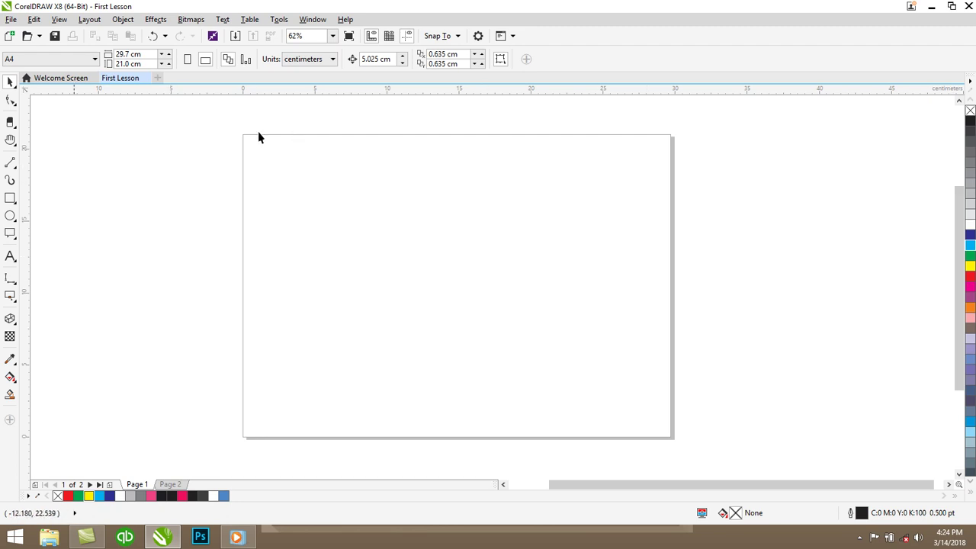
pyautogui.click(932, 6)
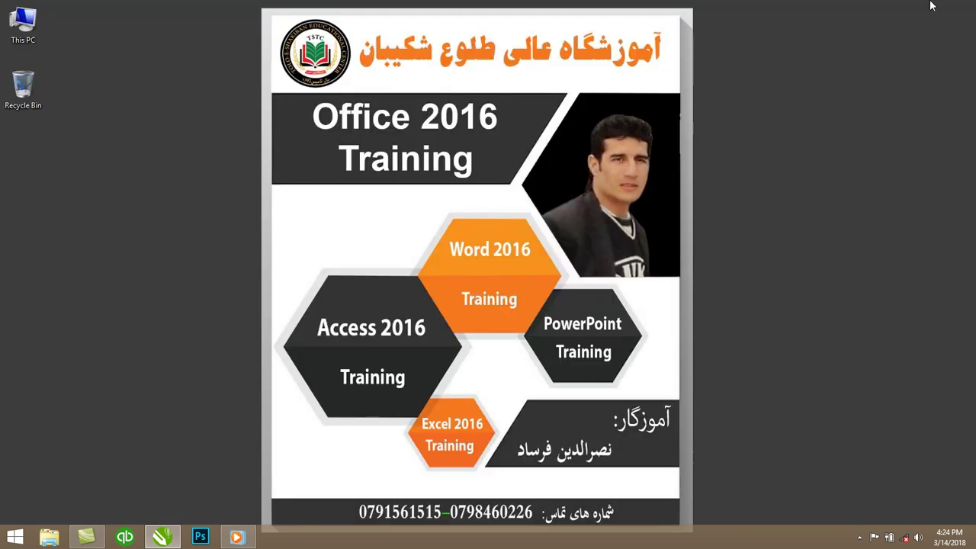